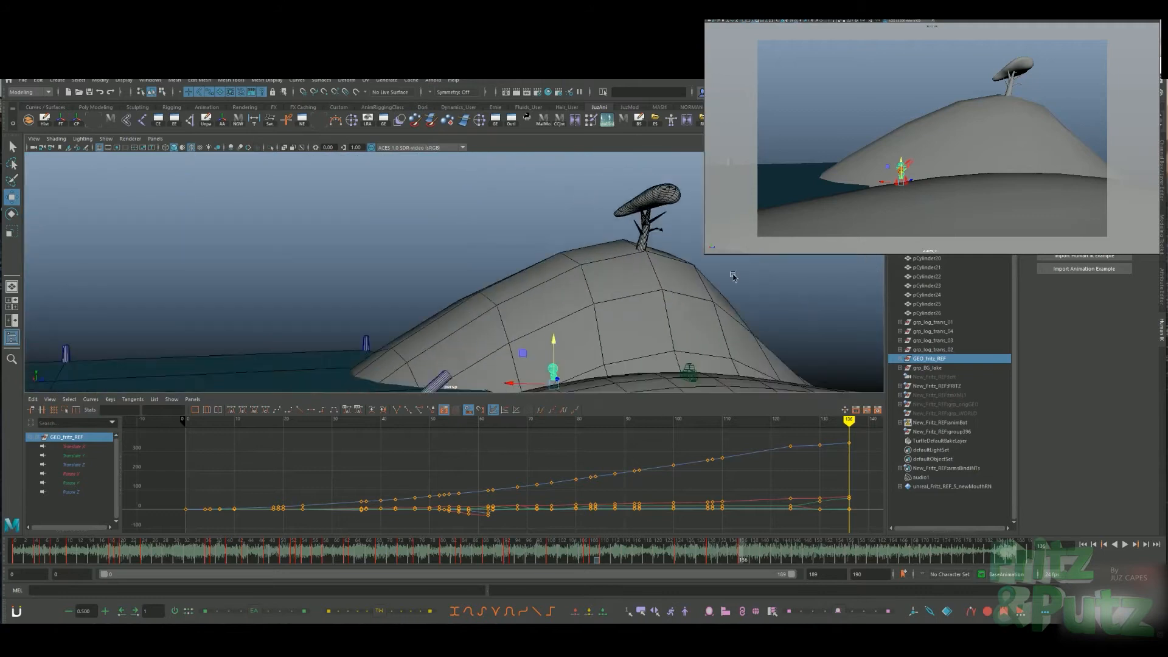
Move the GEO_fritz_REF group onto the near mound's ridge at frame 136, matching the red sketch in the camera view
{"action": "key", "text": "e"}
{"action": "key", "text": "w"}
{"action": "left_click_drag", "start_coordinate": [584, 346], "coordinate": [552, 359]}
{"action": "right_click_drag", "start_coordinate": [551, 358], "coordinate": [650, 313], "text": "alt"}
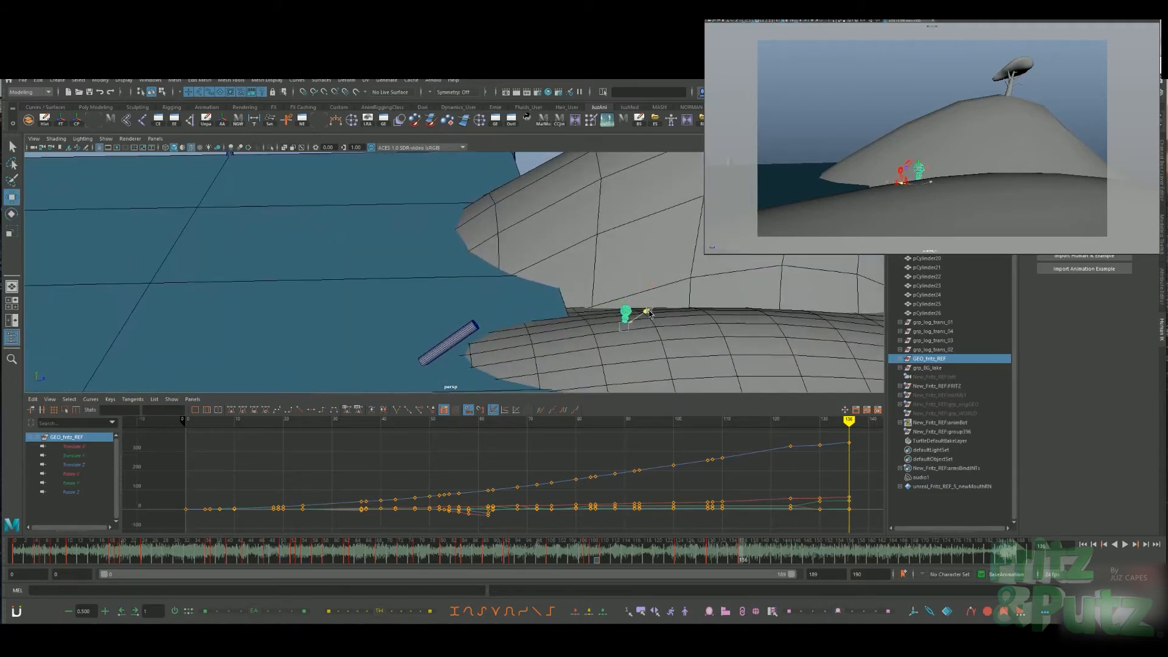
{"action": "key", "text": "e"}
{"action": "key", "text": "w"}
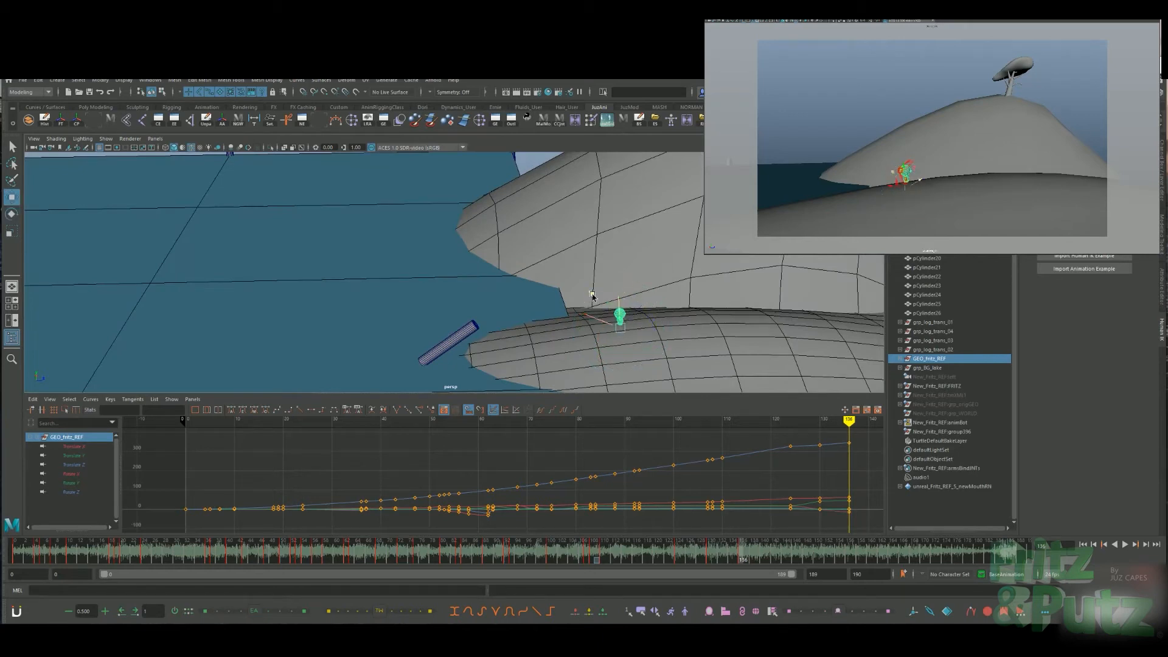
{"action": "left_click_drag", "start_coordinate": [653, 326], "coordinate": [788, 313], "text": "alt"}
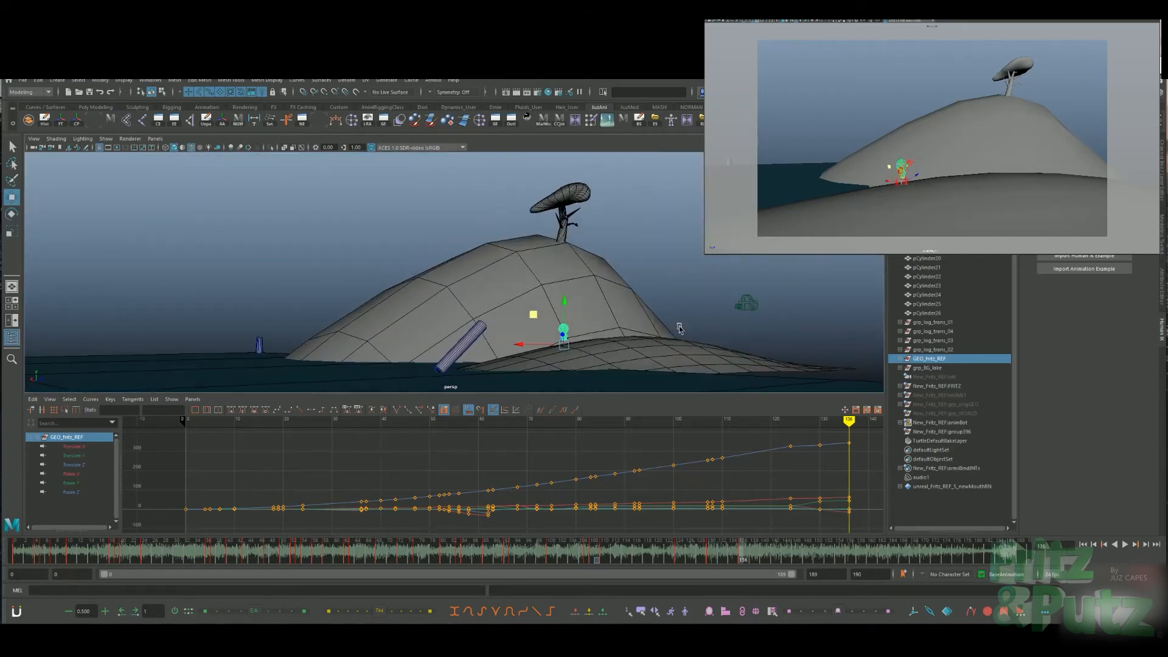
Show the display layers and rotate the GEO_fritz_REF group to follow the red sketched pose at frame 136
{"action": "key", "text": "e"}
{"action": "key", "text": "ctrl+a"}
{"action": "key", "text": "ctrl+a"}
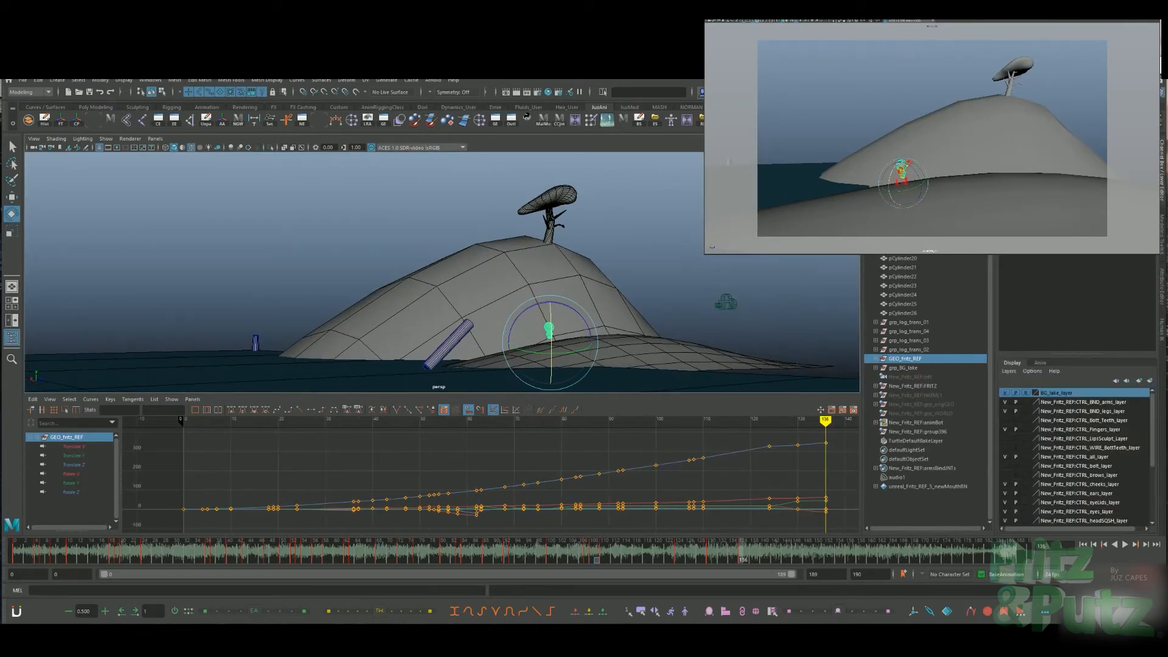
{"action": "key", "text": "Return"}
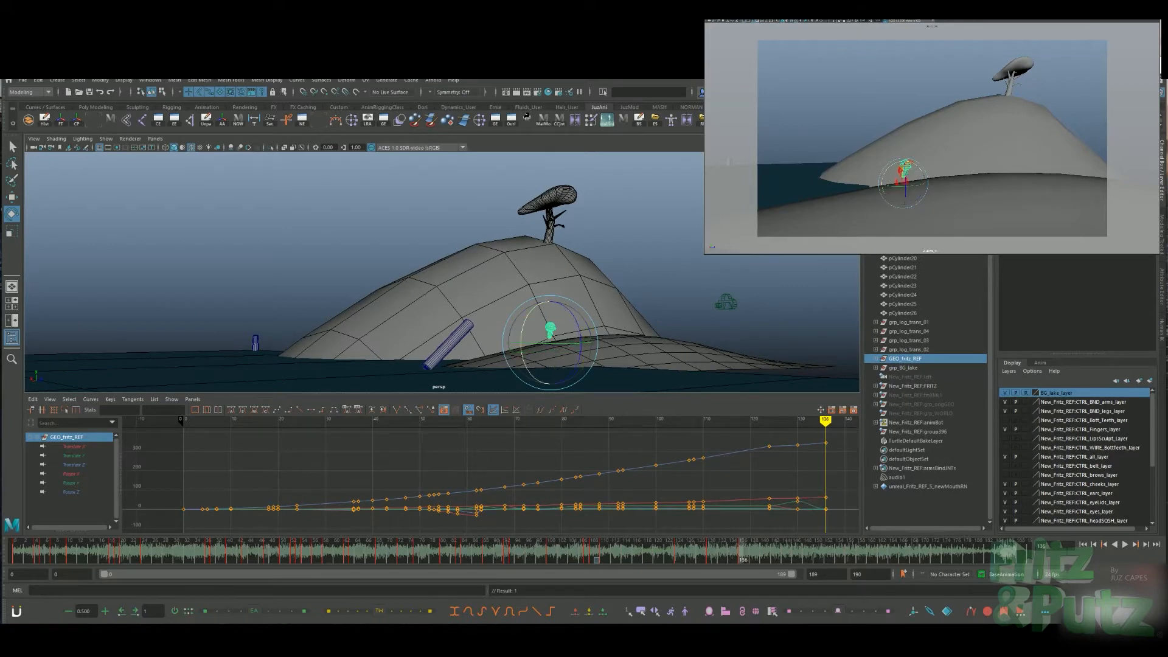
{"action": "left_click_drag", "start_coordinate": [564, 345], "coordinate": [595, 318]}
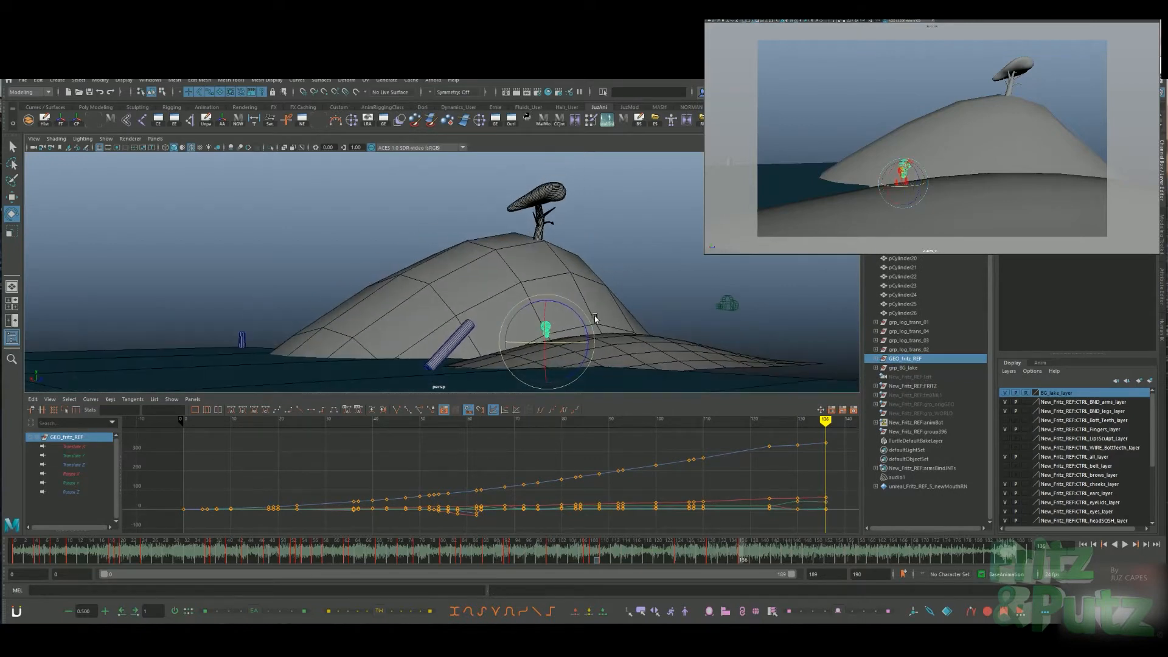
Expand GEO_fritz_REF in the outliner, fine-tune the rotation of the whole group at frame 136 and key it
{"action": "left_click", "coordinate": [876, 358]}
{"action": "left_click", "coordinate": [930, 368]}
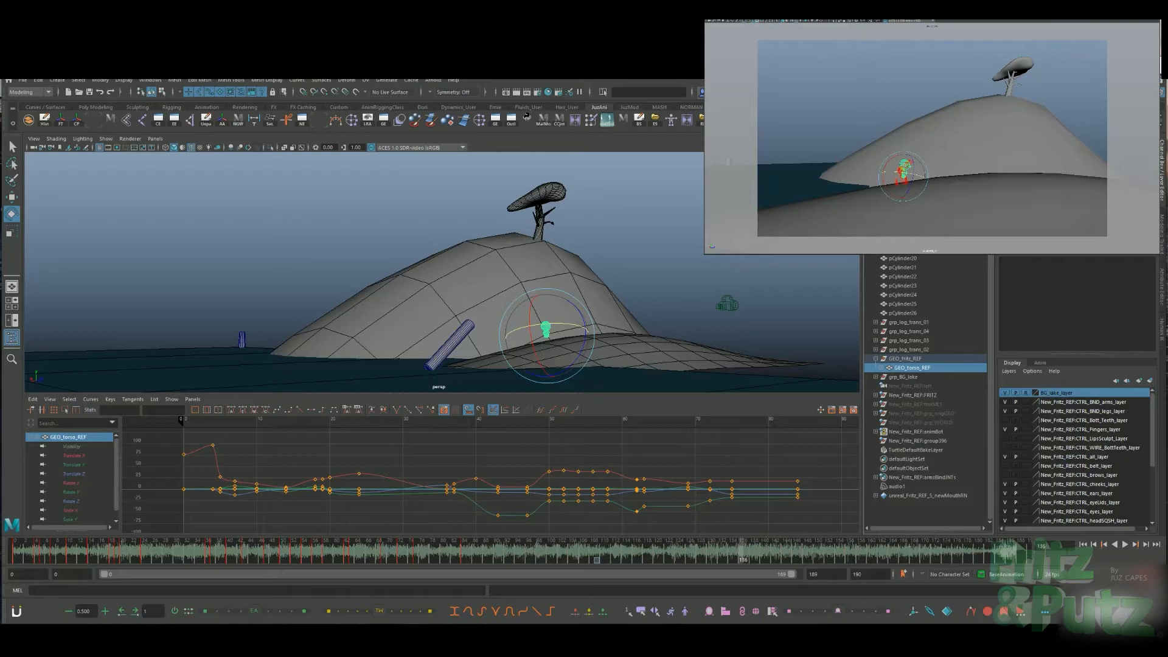
{"action": "key", "text": "Return"}
{"action": "left_click", "coordinate": [912, 359]}
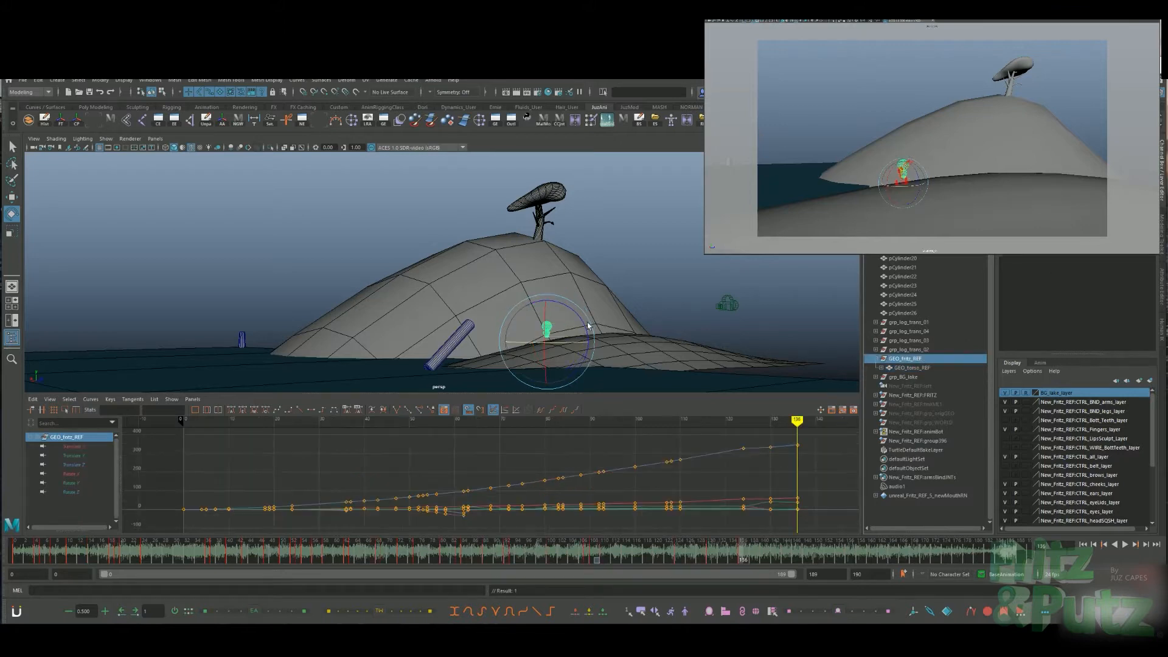
{"action": "left_click_drag", "start_coordinate": [566, 342], "coordinate": [545, 326]}
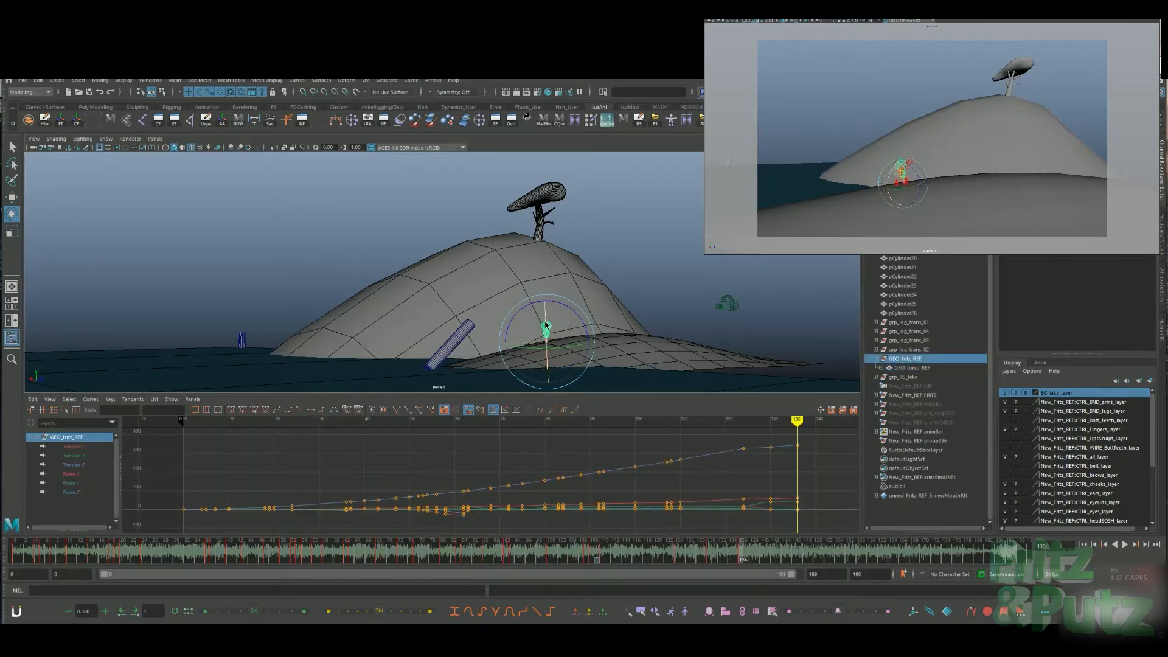
{"action": "key", "text": "s"}
At about frame 143, move and rotate GEO_fritz_REF to the red leaping sketch and key the pose
{"action": "left_click_drag", "start_coordinate": [748, 557], "coordinate": [779, 551]}
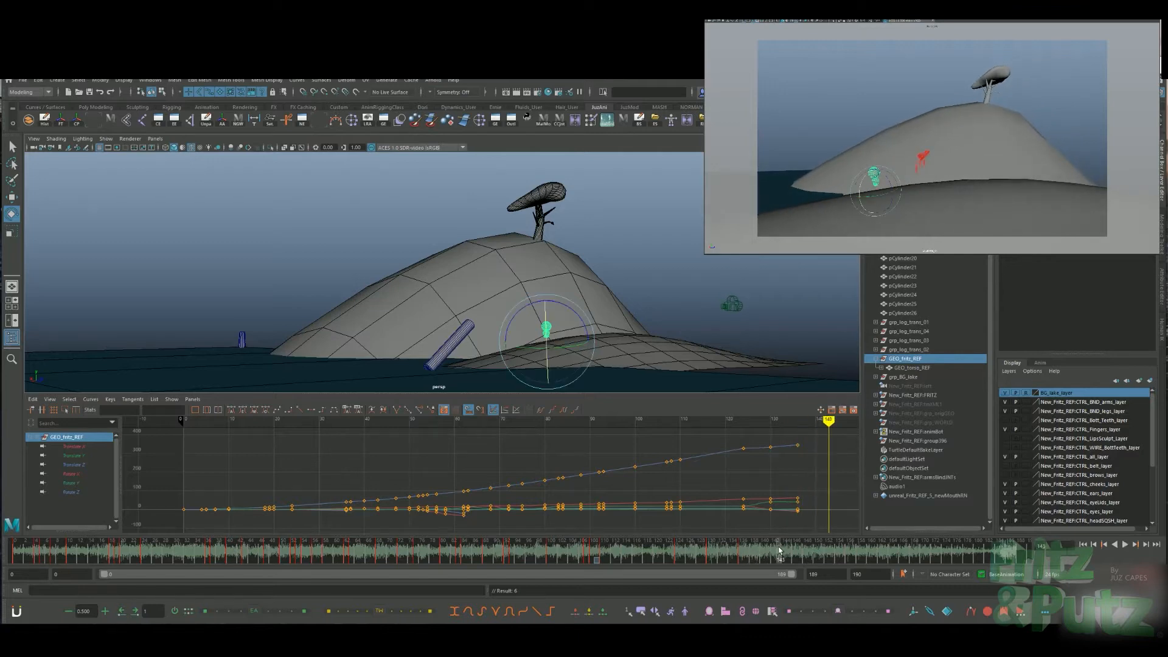
{"action": "key", "text": "s"}
{"action": "key", "text": "w"}
{"action": "left_click_drag", "start_coordinate": [656, 304], "coordinate": [633, 325], "text": "alt"}
{"action": "key", "text": "e"}
{"action": "key", "text": "s"}
Inspect the leaping character up close, refine its rotation and key the adjusted pose
{"action": "key", "text": "f"}
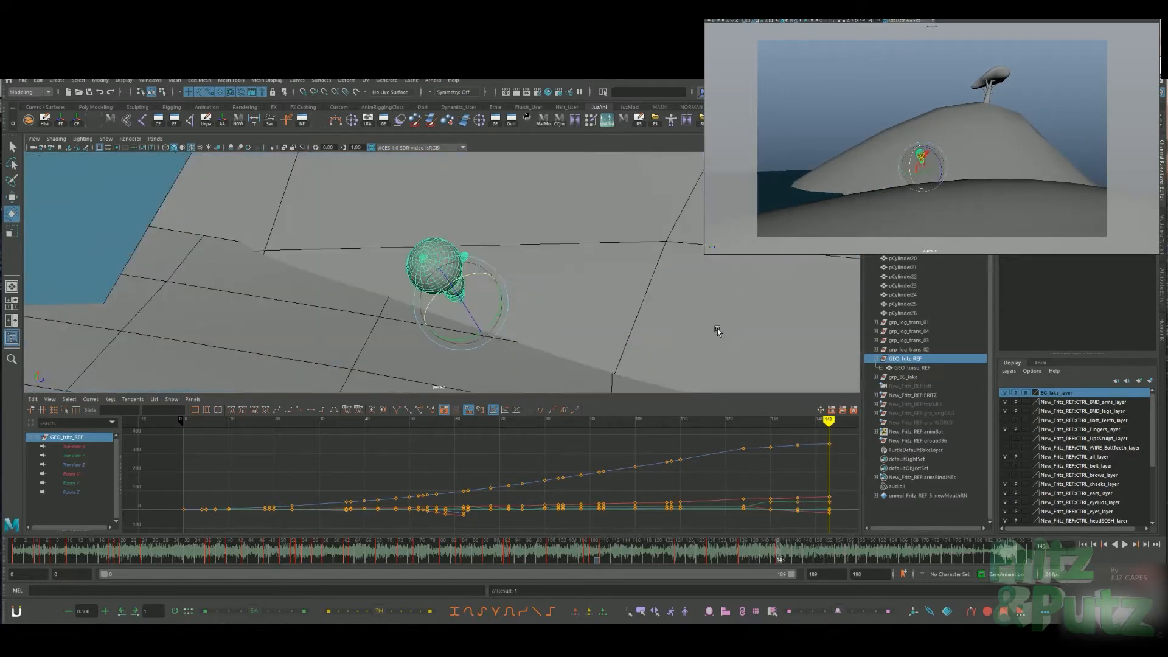
{"action": "left_click_drag", "start_coordinate": [718, 331], "coordinate": [639, 260], "text": "alt"}
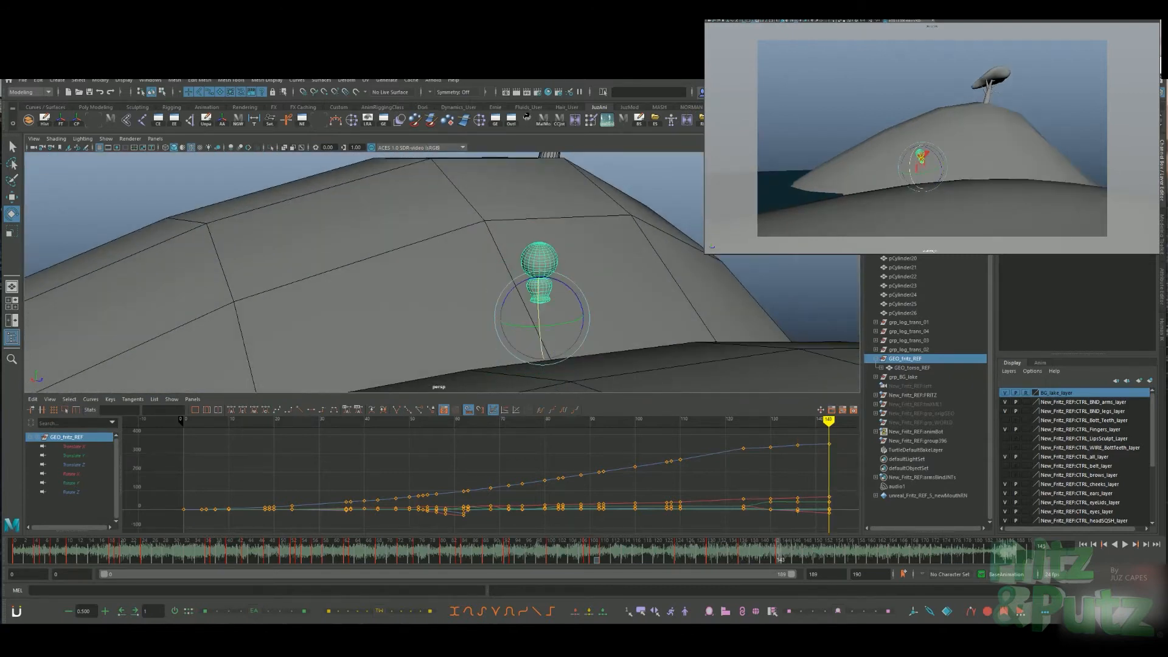
{"action": "left_click_drag", "start_coordinate": [540, 329], "coordinate": [540, 336]}
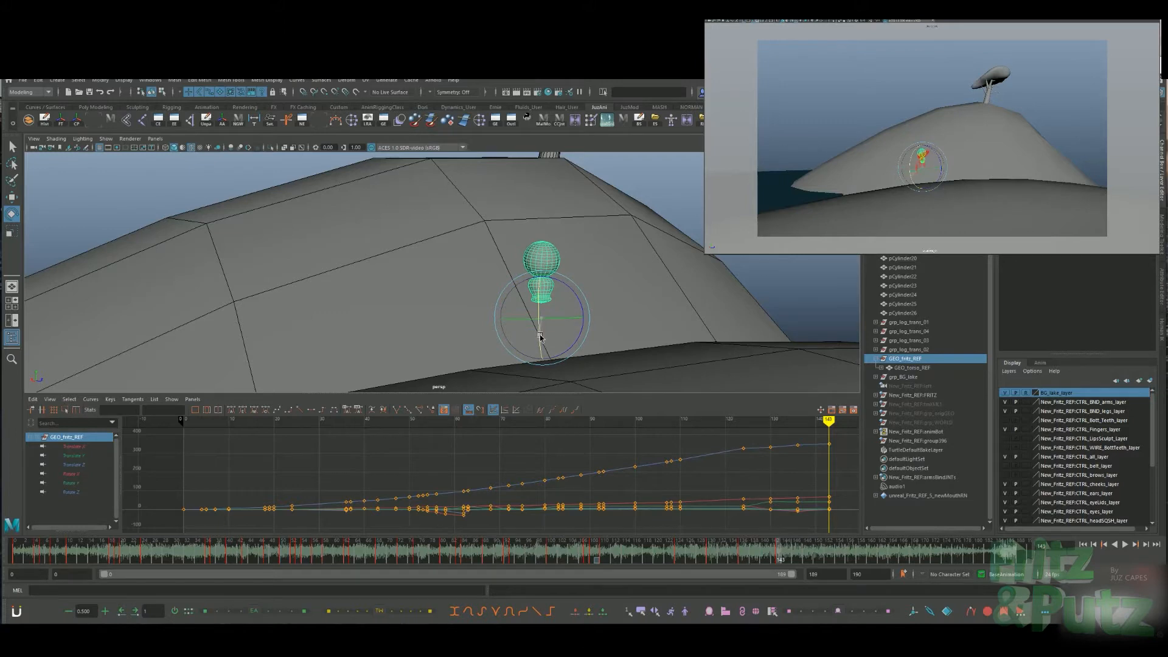
{"action": "key", "text": "s"}
At frame 151, raise GEO_fritz_REF up the slope of the tree hill
{"action": "left_click", "coordinate": [826, 522]}
{"action": "left_click_drag", "start_coordinate": [781, 553], "coordinate": [823, 554]}
{"action": "key", "text": "w"}
{"action": "left_click_drag", "start_coordinate": [541, 276], "coordinate": [541, 219]}
{"action": "left_click_drag", "start_coordinate": [510, 232], "coordinate": [516, 232]}
Adjust the depth and sideways position of GEO_fritz_REF at frame 151 so it lands on the hill's surface
{"action": "left_click_drag", "start_coordinate": [517, 267], "coordinate": [608, 313], "text": "alt"}
{"action": "left_click_drag", "start_coordinate": [587, 254], "coordinate": [755, 223]}
{"action": "left_click_drag", "start_coordinate": [718, 213], "coordinate": [706, 310], "text": "alt"}
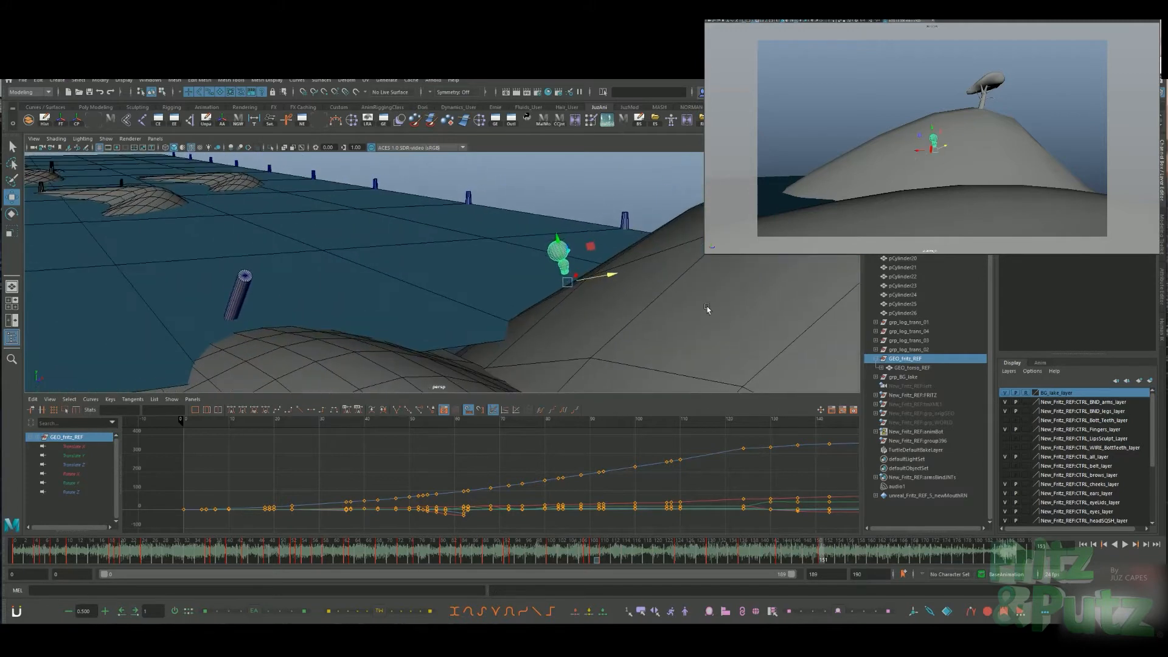
{"action": "left_click_drag", "start_coordinate": [613, 276], "coordinate": [807, 288]}
{"action": "left_click_drag", "start_coordinate": [719, 271], "coordinate": [718, 279]}
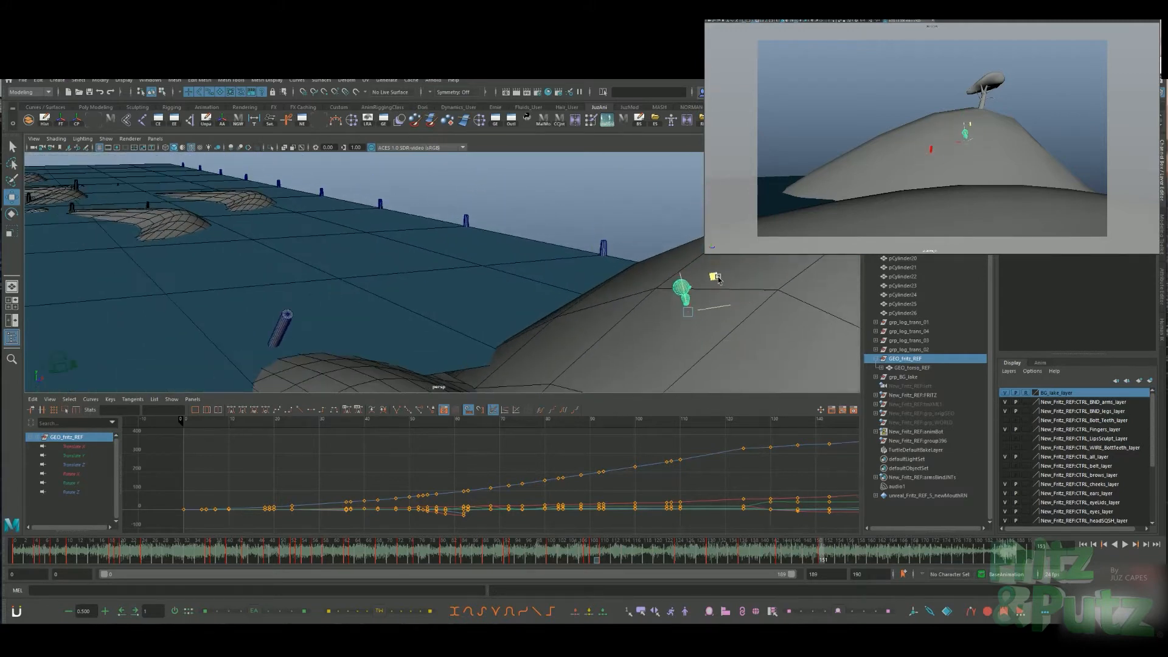
{"action": "left_click_drag", "start_coordinate": [670, 352], "coordinate": [438, 311], "text": "alt"}
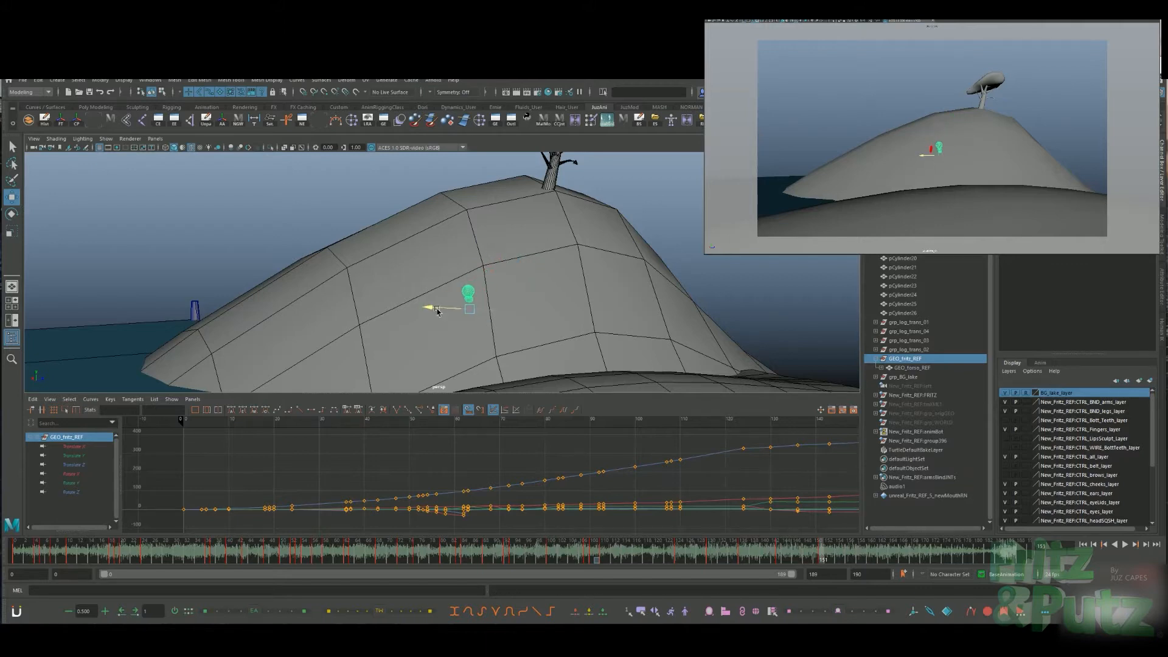
Place GEO_fritz_REF near the hilltop beside the tree at frame 189, check the playback and key the position
{"action": "key", "text": "alt+v"}
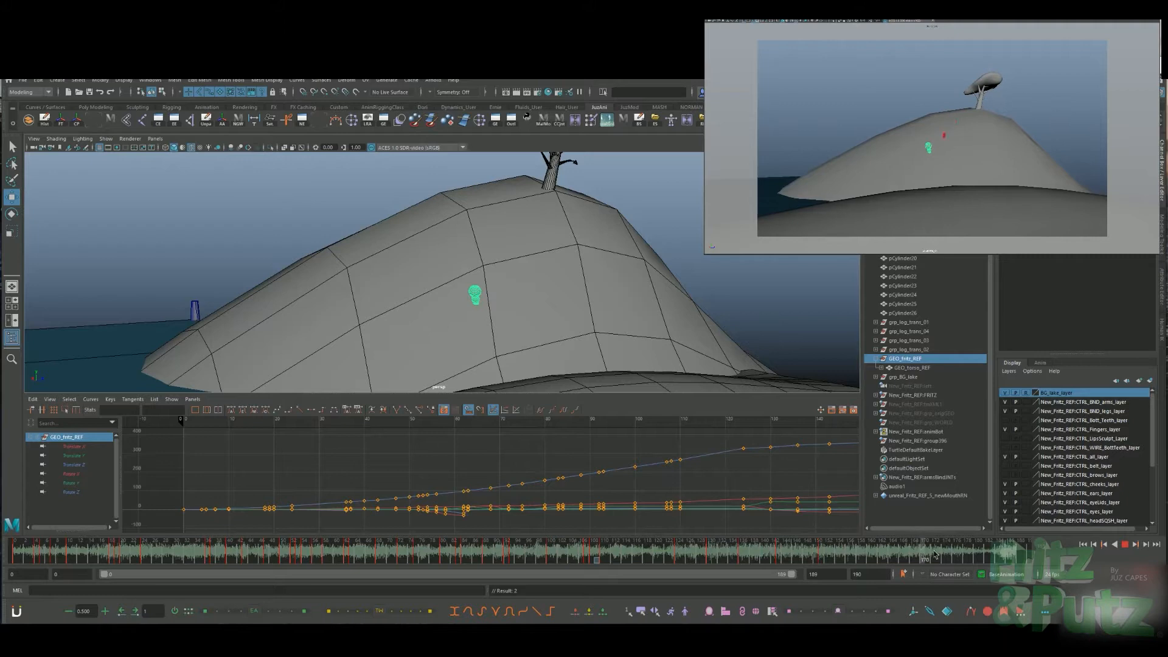
{"action": "left_click_drag", "start_coordinate": [587, 279], "coordinate": [636, 275], "text": "alt"}
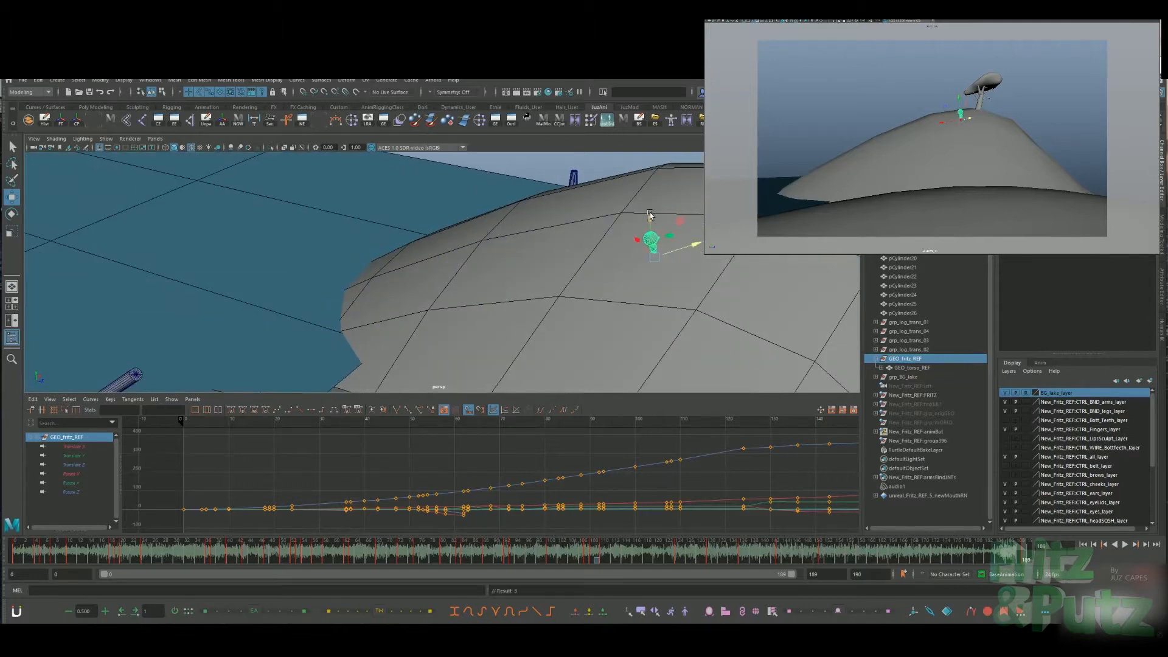
{"action": "key", "text": "alt+v"}
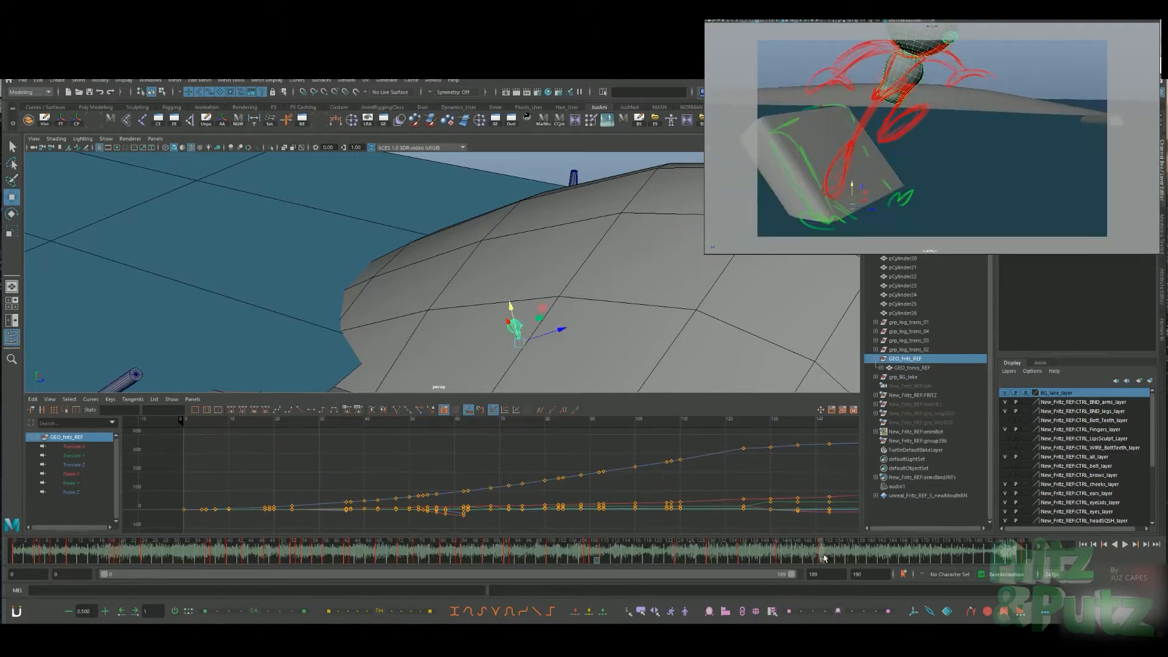
{"action": "key", "text": "Escape"}
{"action": "right_click_drag", "start_coordinate": [683, 476], "coordinate": [715, 463], "text": "alt"}
{"action": "key", "text": "a"}
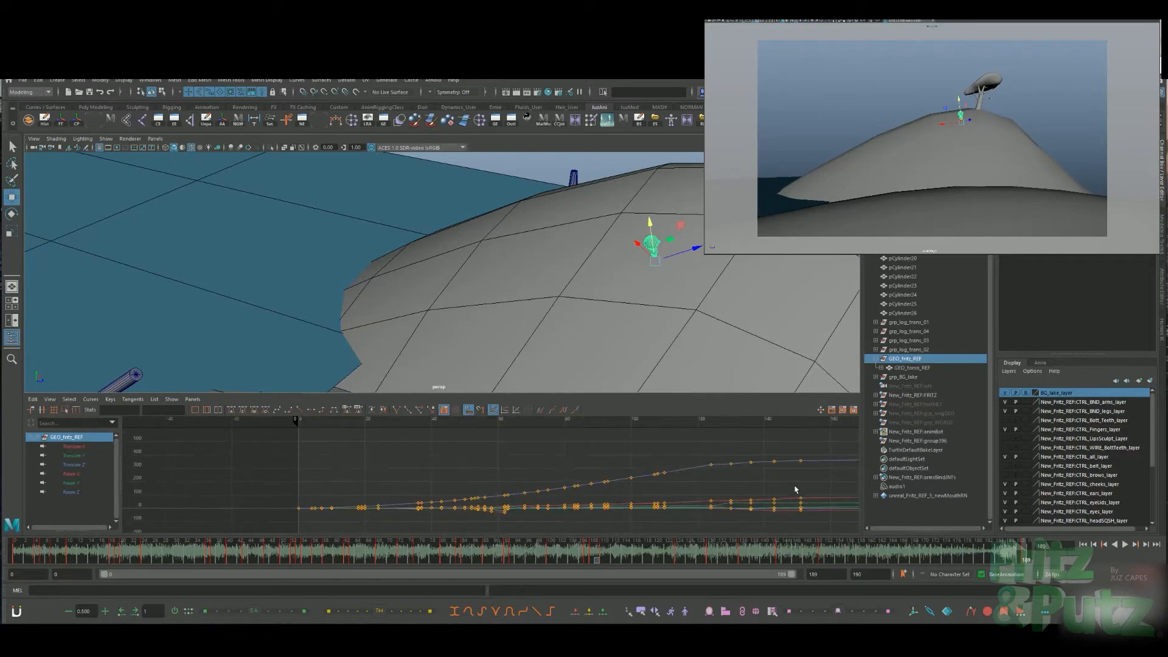
{"action": "key", "text": "s"}
Adjust the height of GEO_fritz_REF on the upper slope at frame 170 and play back the climb
{"action": "mouse_move", "coordinate": [946, 558]}
{"action": "left_mouse_down"}
{"action": "mouse_move", "coordinate": [811, 558]}
{"action": "mouse_move", "coordinate": [993, 559]}
{"action": "mouse_move", "coordinate": [913, 560]}
{"action": "mouse_move", "coordinate": [923, 560]}
{"action": "left_mouse_up"}
{"action": "left_click", "coordinate": [826, 559]}
{"action": "key", "text": "alt+v"}
{"action": "left_click", "coordinate": [585, 253]}
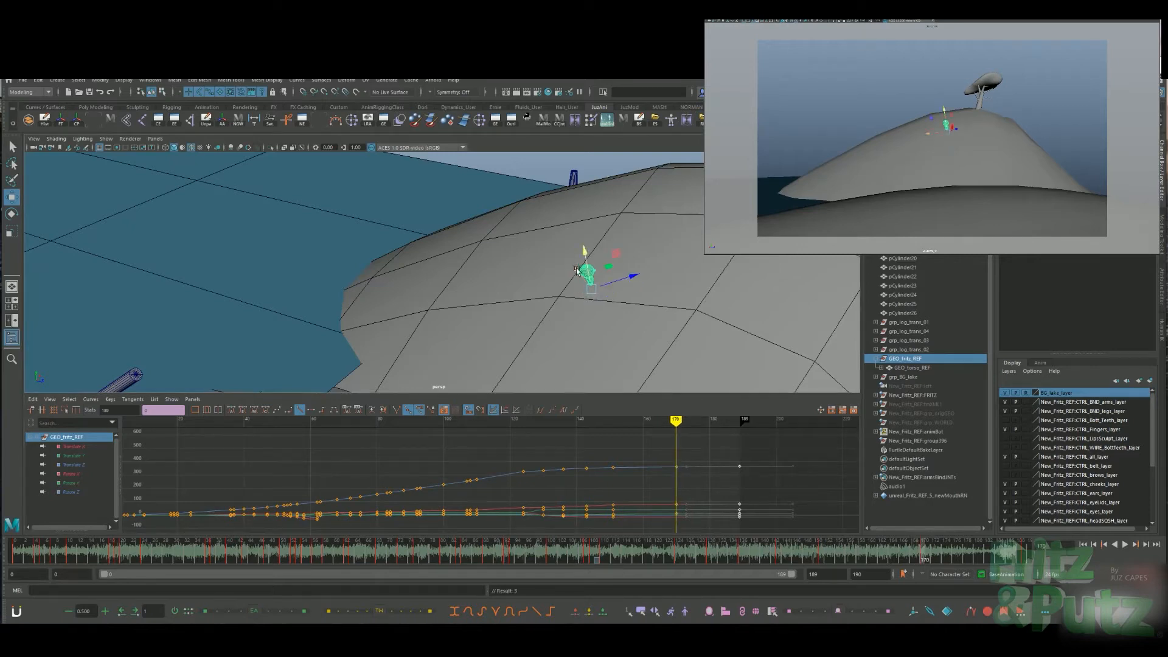
{"action": "left_click", "coordinate": [634, 562]}
{"action": "key", "text": "alt+v"}
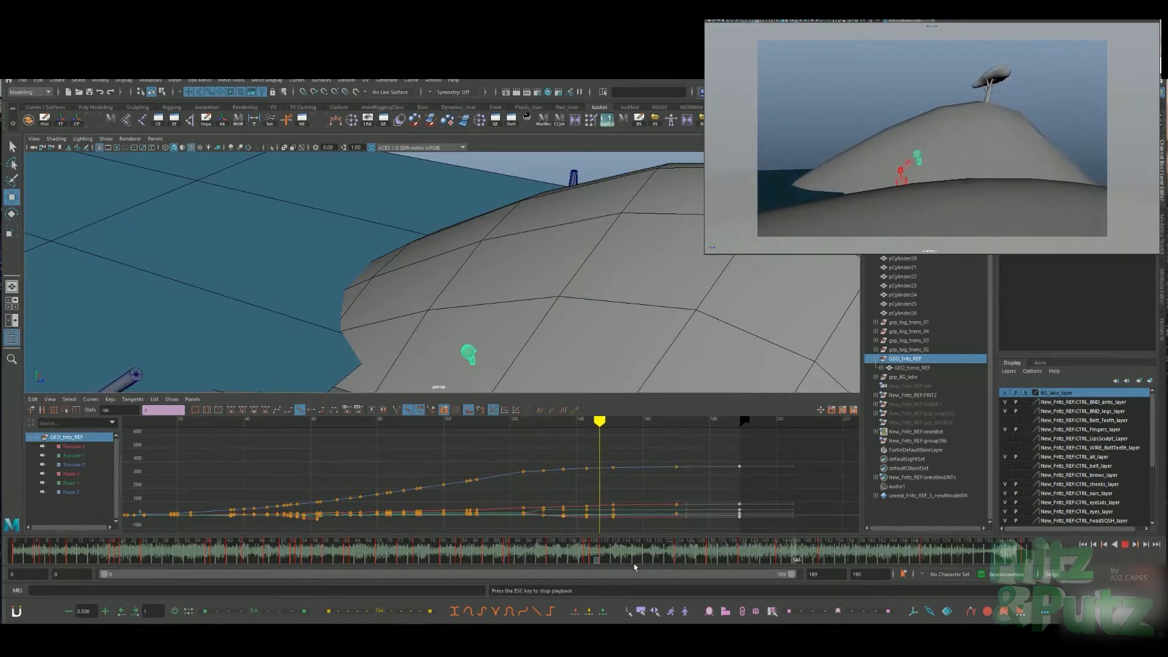
{"action": "key", "text": "Escape"}
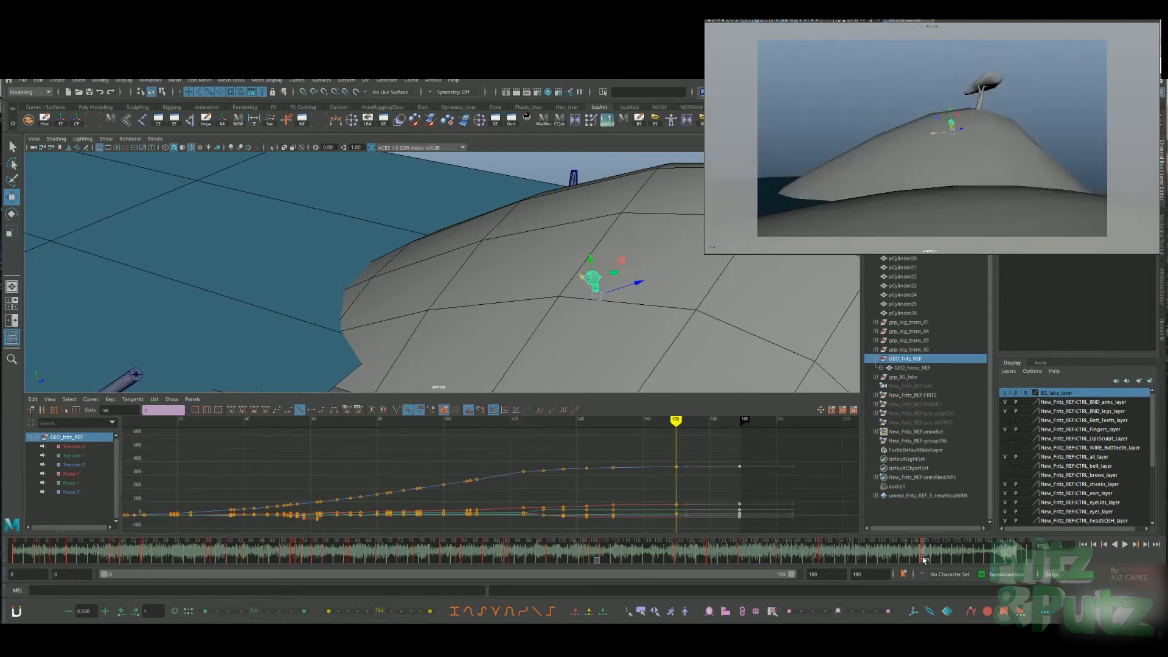
Undo the height change made at frame 152 and readjust GEO_fritz_REF's height above the slope at frame 151
{"action": "key", "text": "alt+v"}
{"action": "left_click_drag", "start_coordinate": [1025, 563], "coordinate": [824, 558]}
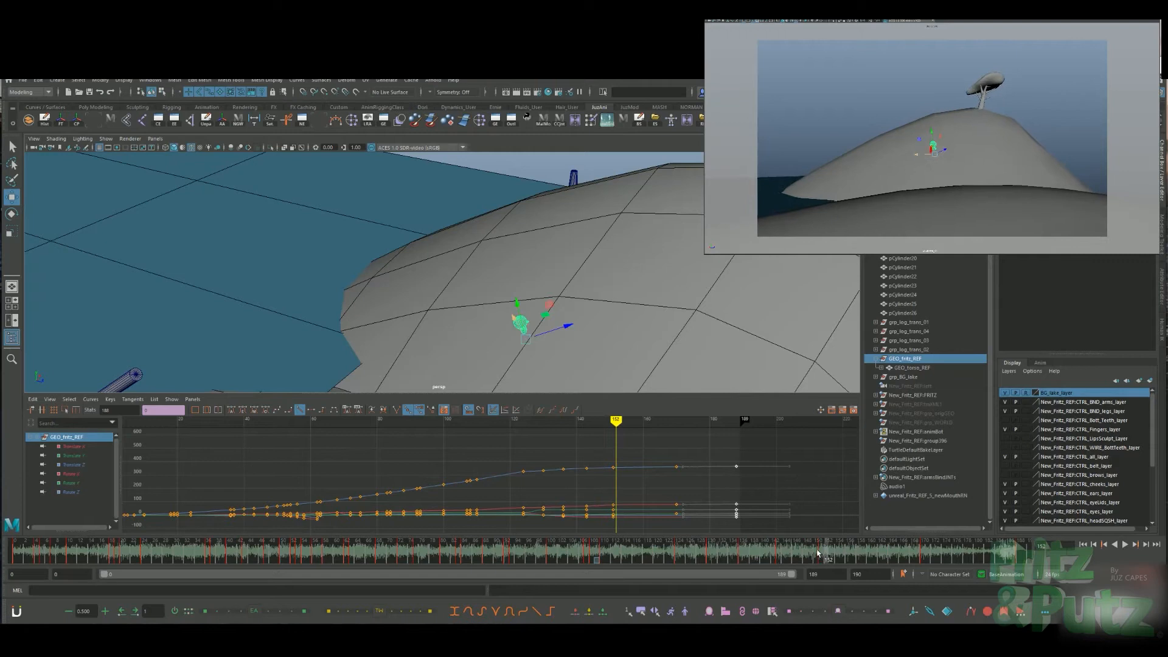
{"action": "left_click_drag", "start_coordinate": [519, 304], "coordinate": [548, 326], "text": "alt"}
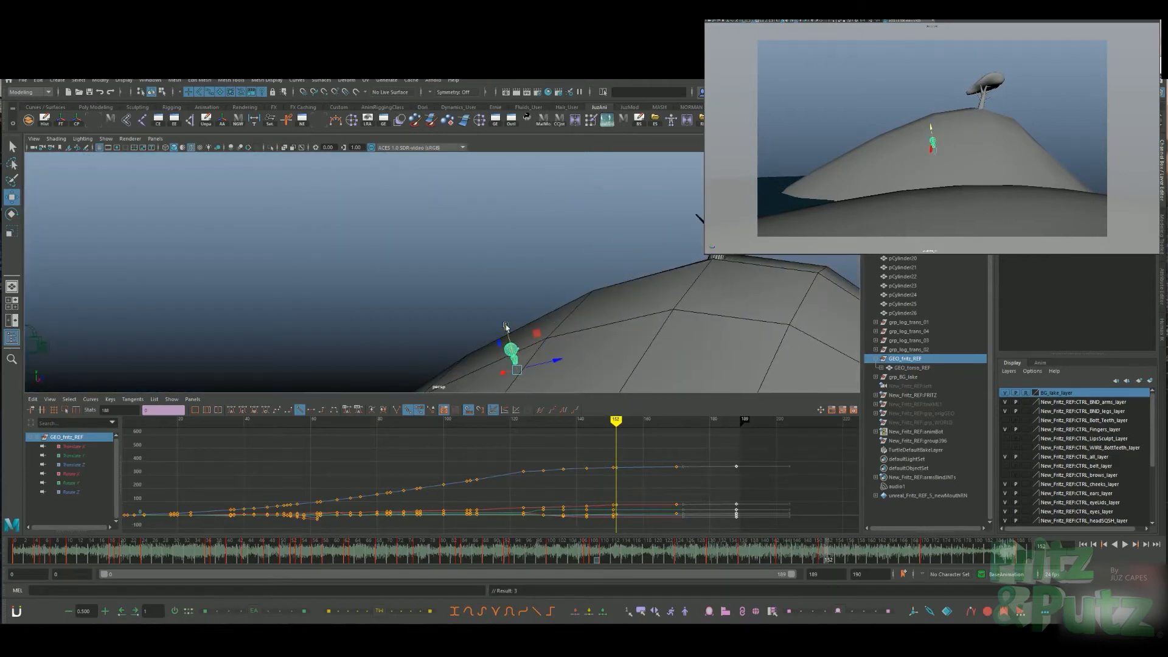
{"action": "key", "text": "ctrl+z"}
{"action": "key", "text": "alt+comma"}
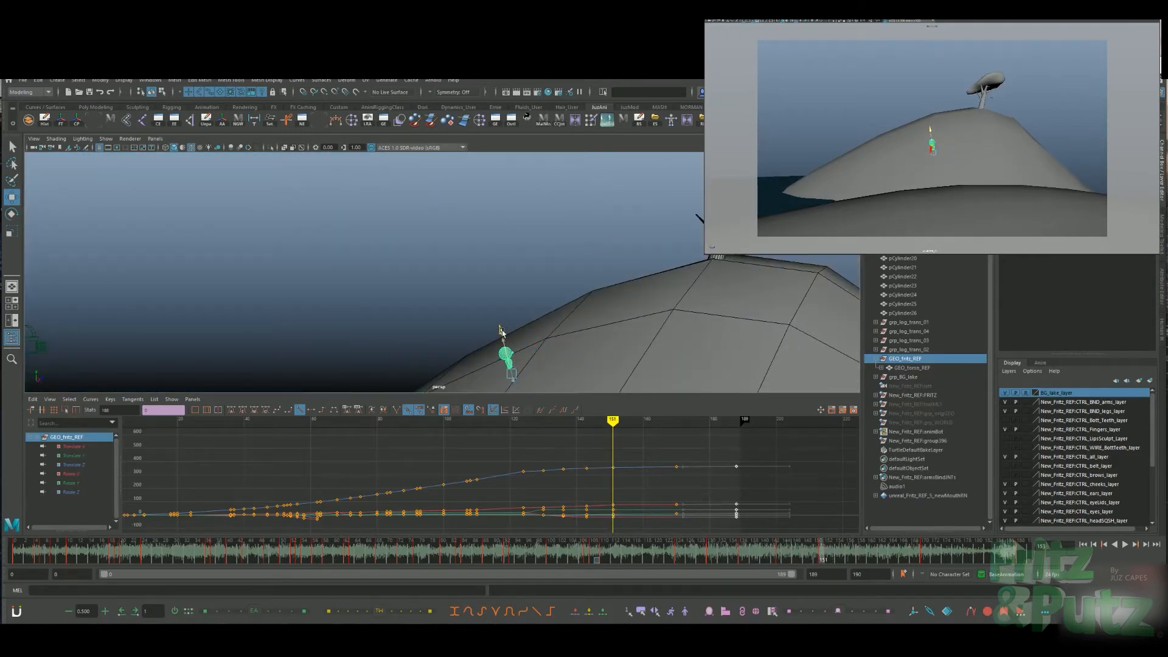
Play back the animation to review the character's travel from the logs up the hill
{"action": "left_click_drag", "start_coordinate": [811, 560], "coordinate": [760, 560]}
{"action": "key", "text": "alt+v"}
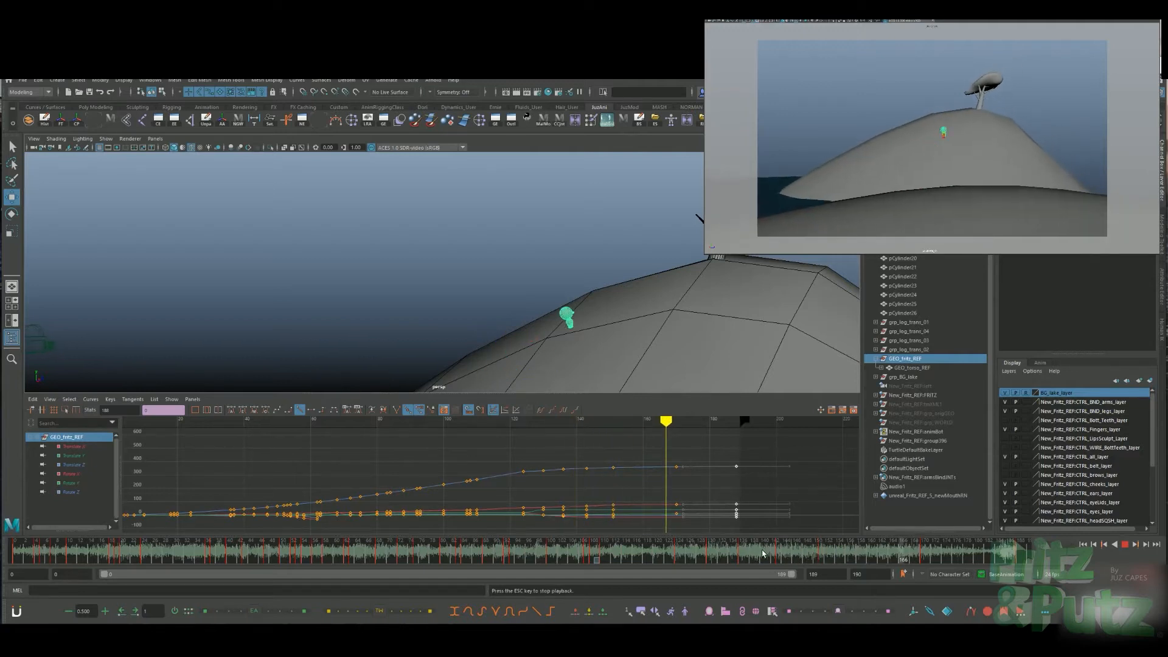
{"action": "key", "text": "Escape"}
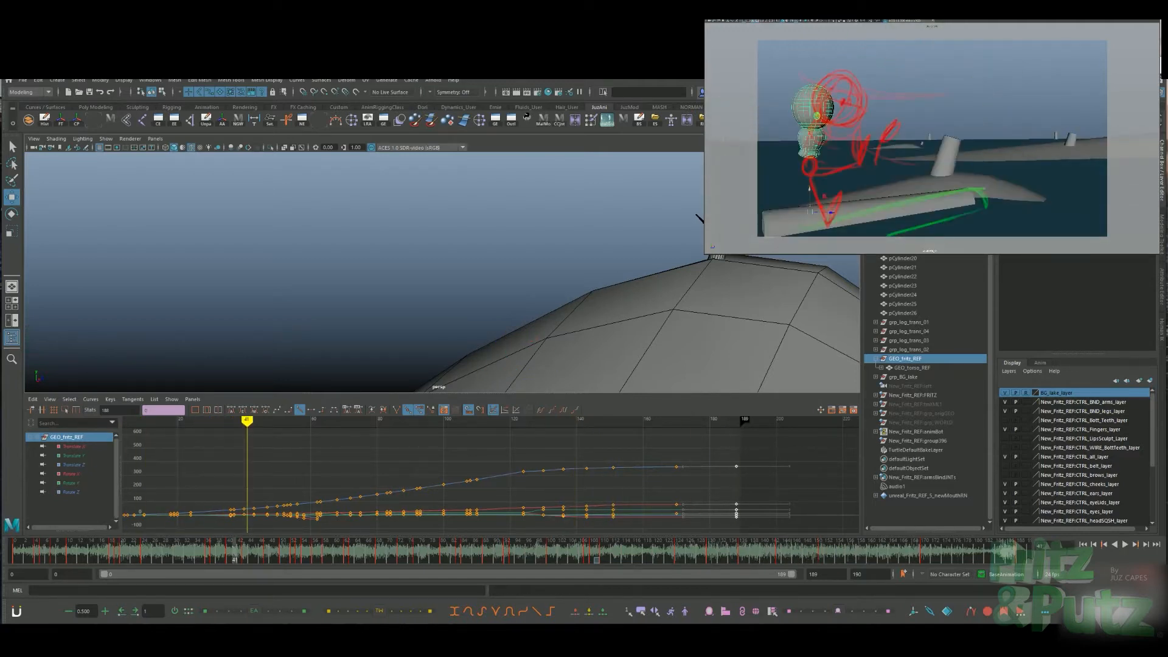
{"action": "key", "text": "alt+v"}
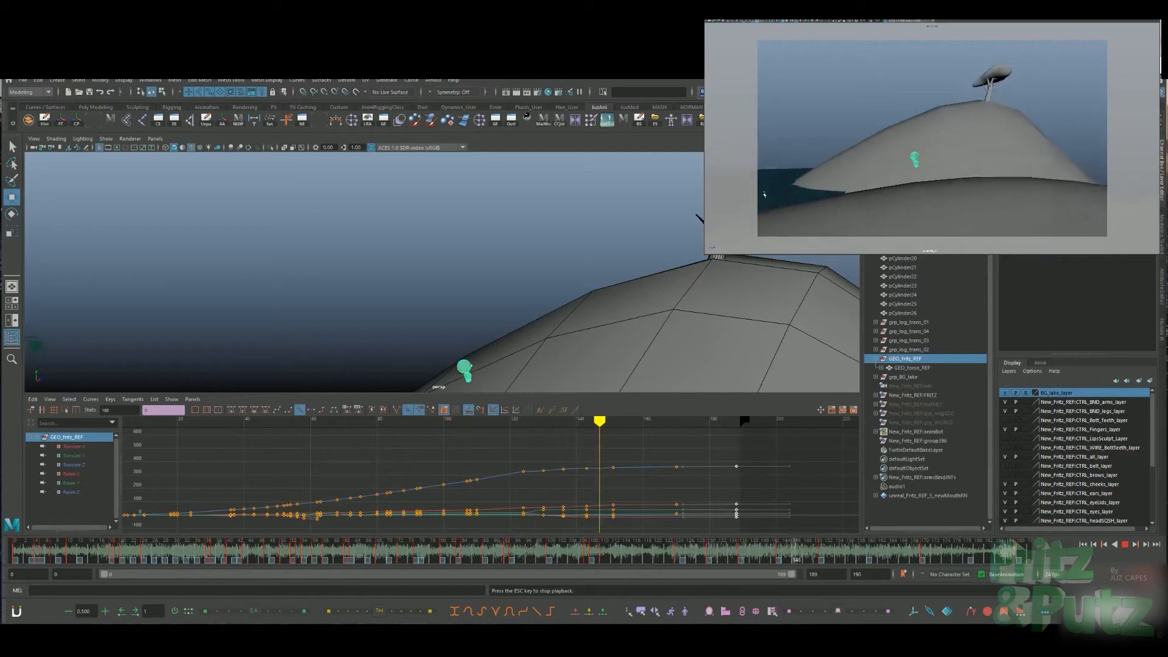
At frame 188, move GEO_fritz_REF over the hilltop and far out beyond the back of the hill
{"action": "left_click", "coordinate": [1007, 552]}
{"action": "left_click_drag", "start_coordinate": [687, 225], "coordinate": [717, 293], "text": "alt"}
{"action": "middle_click_drag", "start_coordinate": [717, 293], "coordinate": [752, 347], "text": "alt"}
{"action": "scroll", "coordinate": [752, 347], "scroll_direction": "down", "scroll_amount": 3}
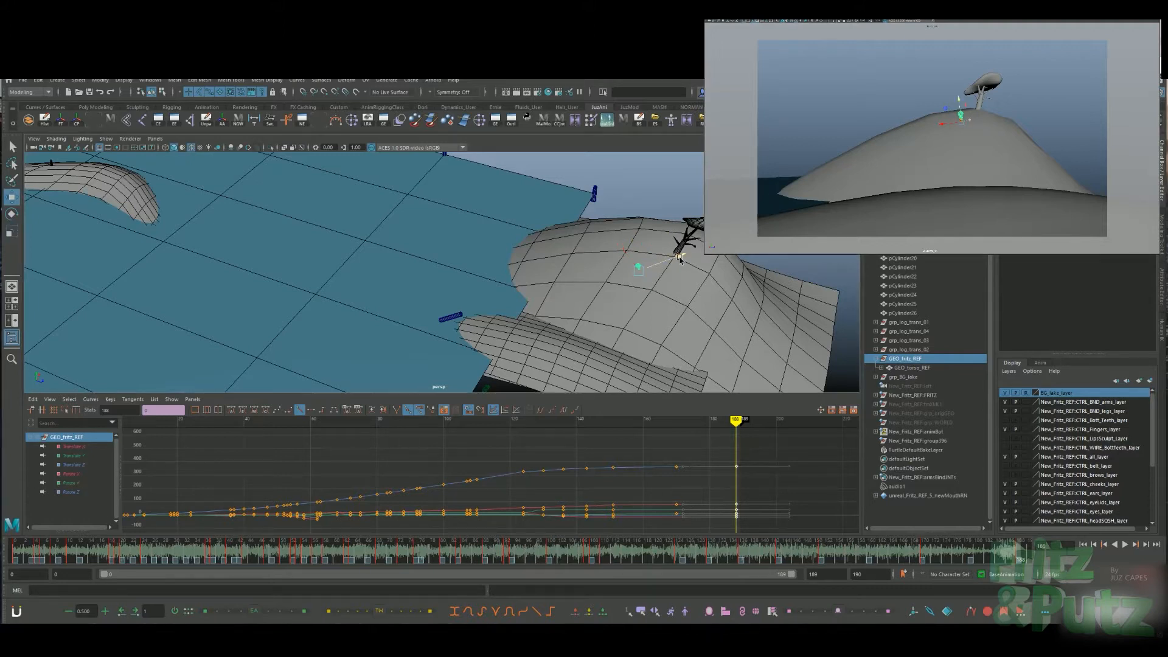
{"action": "left_click_drag", "start_coordinate": [676, 256], "coordinate": [677, 255]}
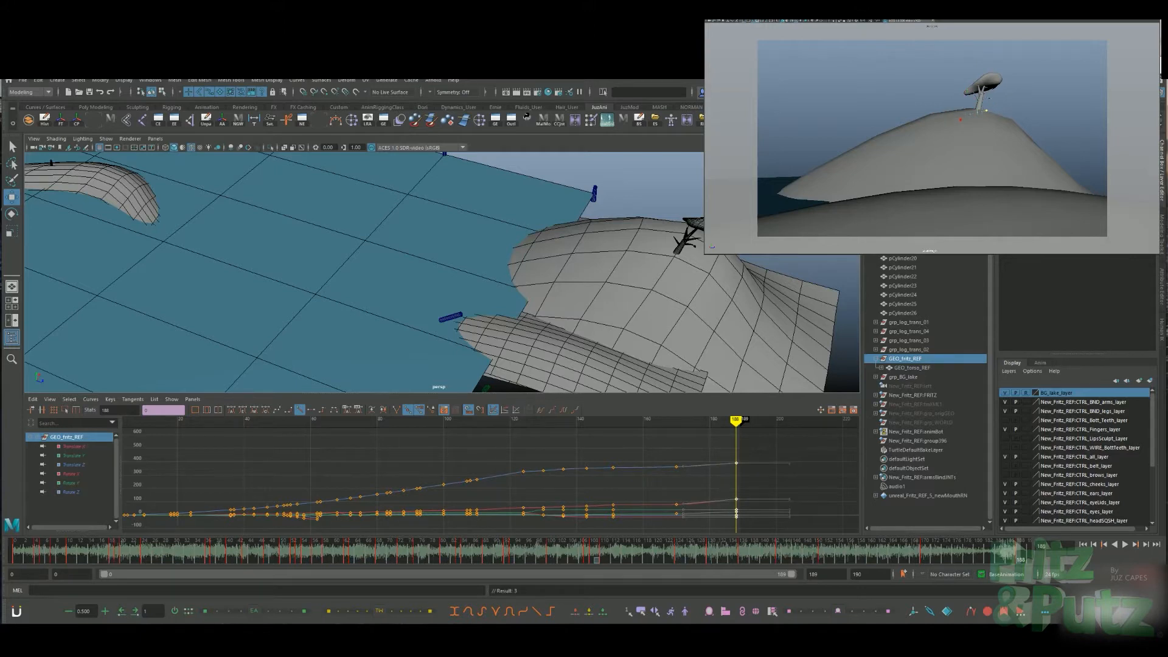
{"action": "scroll", "coordinate": [778, 295], "scroll_direction": "down", "scroll_amount": 3}
{"action": "middle_click_drag", "start_coordinate": [778, 295], "coordinate": [609, 288], "text": "alt"}
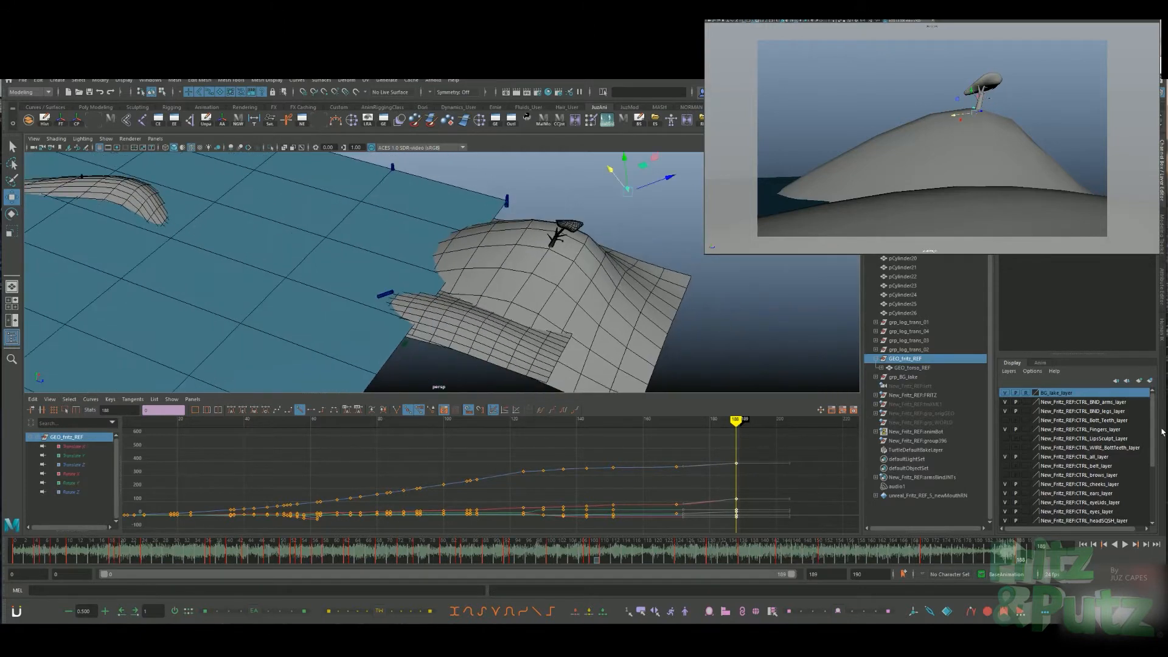
Switch BG_lake_layer from reference to normal display and select the tree hill's mesh
{"action": "left_click", "coordinate": [1007, 394]}
{"action": "left_click", "coordinate": [1007, 395]}
{"action": "left_click", "coordinate": [629, 284]}
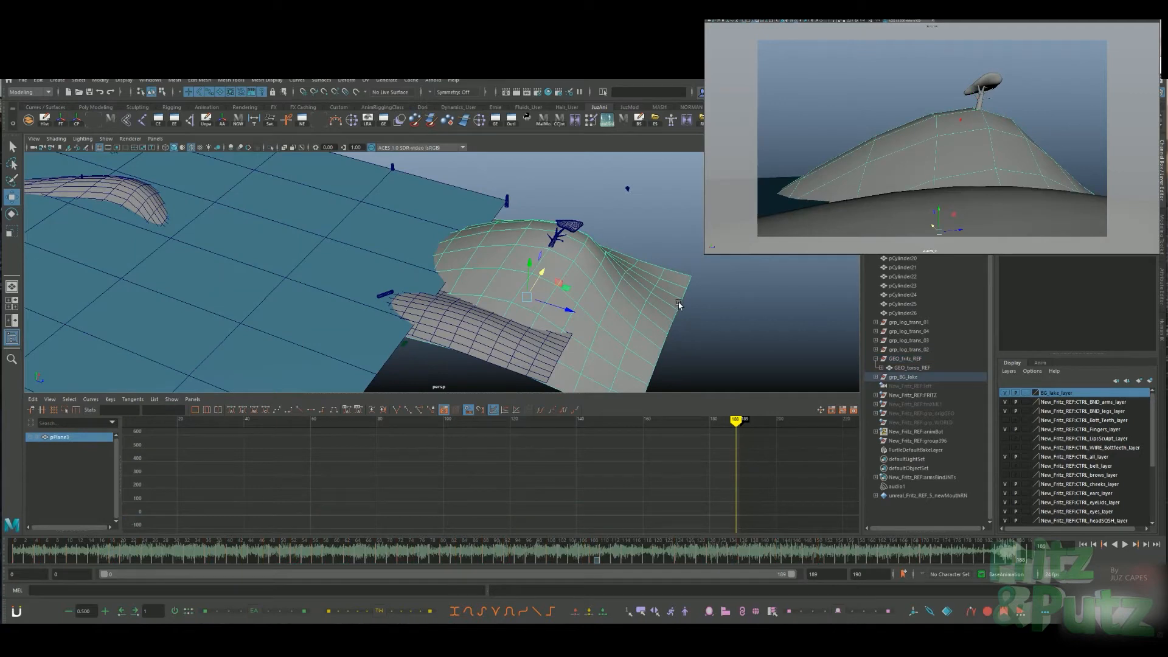
Undo the last move of the hill, then duplicate the tree hill with its tree and move the copy farther out beyond the original
{"action": "left_click_drag", "start_coordinate": [659, 287], "coordinate": [724, 336], "text": "alt"}
{"action": "key", "text": "ctrl+z"}
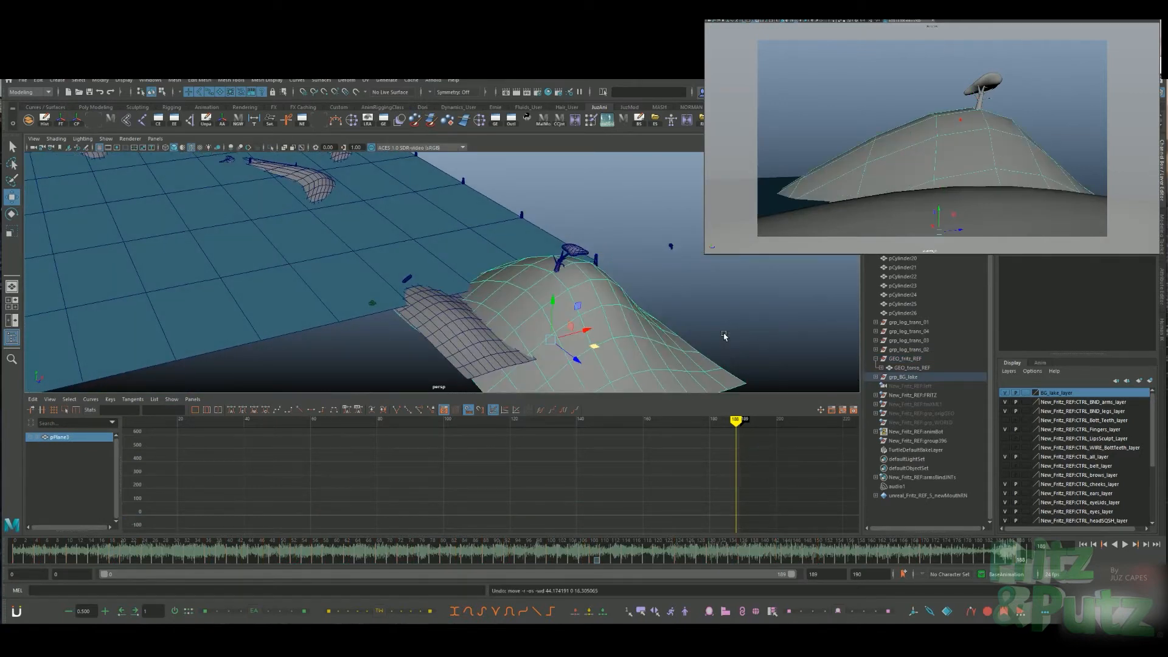
{"action": "left_click", "coordinate": [557, 264]}
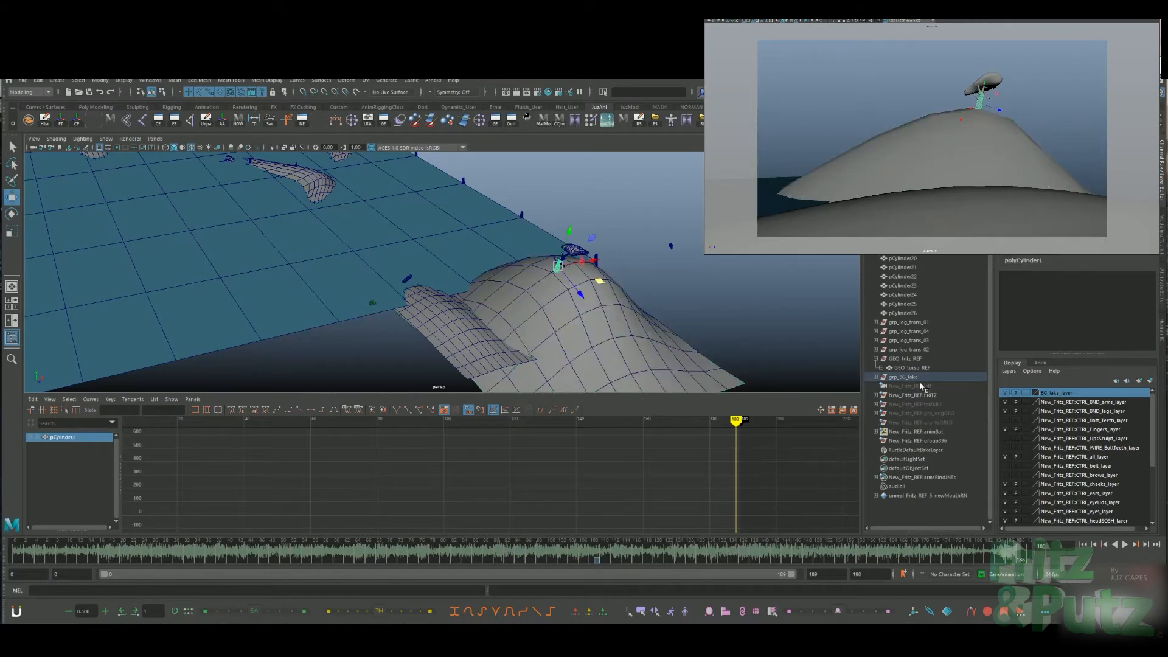
{"action": "key", "text": "Up"}
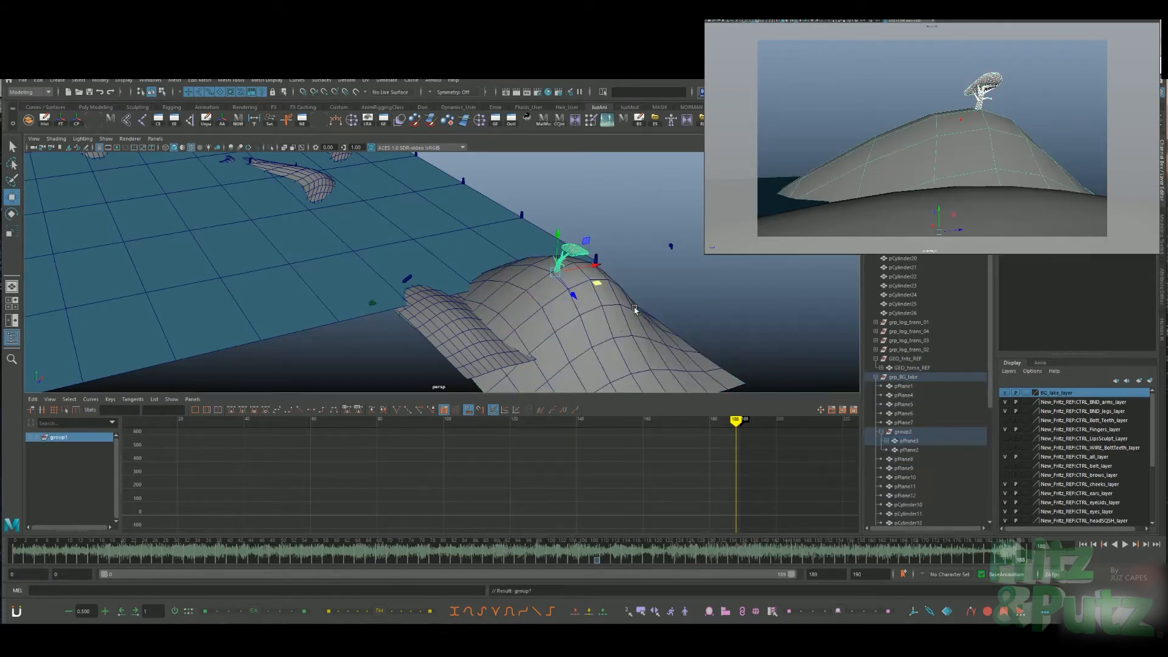
{"action": "key", "text": "Up"}
{"action": "key", "text": "ctrl+d"}
{"action": "left_click_drag", "start_coordinate": [607, 339], "coordinate": [733, 324]}
Hide the original tree hill and its tree, keeping only the moved copy displayed
{"action": "left_click", "coordinate": [580, 315], "text": "shift"}
{"action": "key", "text": "ctrl+h"}
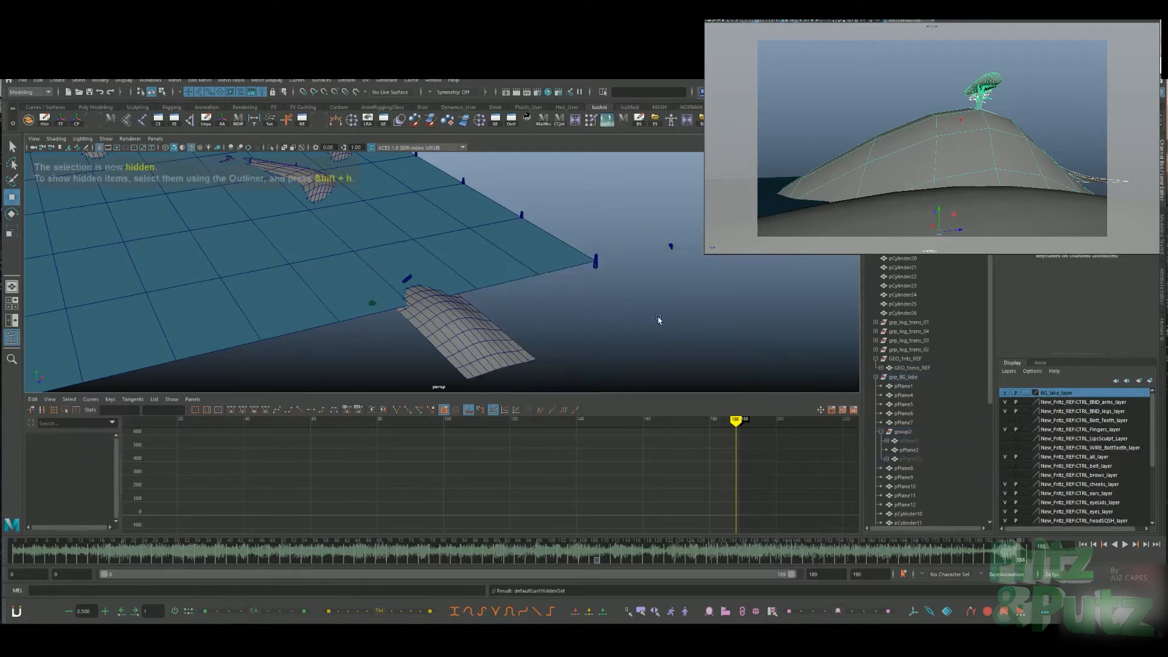
{"action": "key", "text": "ctrl+z"}
{"action": "left_click", "coordinate": [620, 309]}
{"action": "key", "text": "ctrl+h"}
Using soft selection, stretch the copied hill's side-edge vertices across to meet the small near hill
{"action": "left_click", "coordinate": [641, 290]}
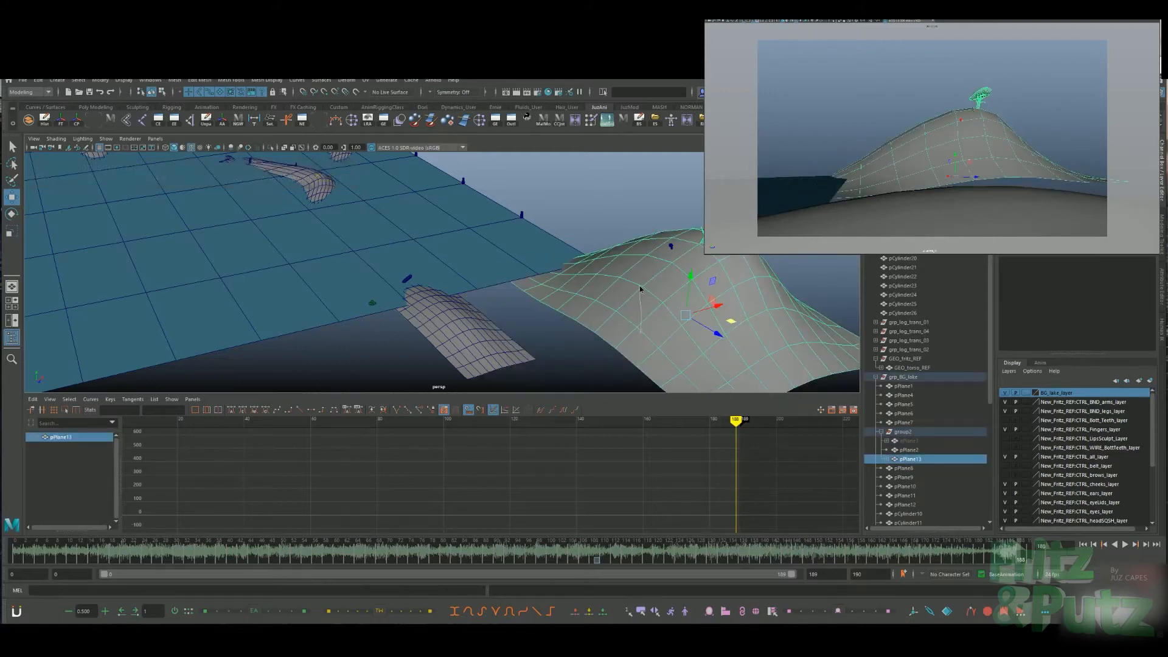
{"action": "right_click", "coordinate": [640, 279]}
{"action": "left_click", "coordinate": [611, 334]}
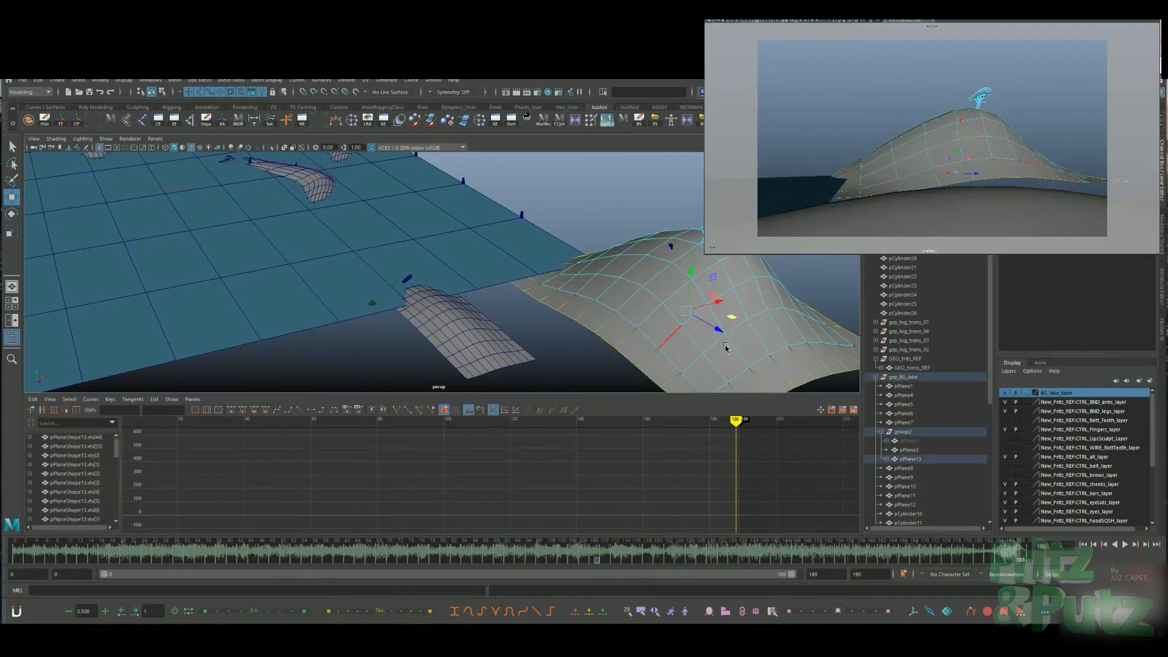
{"action": "left_click_drag", "start_coordinate": [725, 347], "coordinate": [778, 346], "text": "alt"}
{"action": "middle_click_drag", "start_coordinate": [778, 347], "coordinate": [744, 258], "text": "alt"}
{"action": "left_click_drag", "start_coordinate": [777, 185], "coordinate": [603, 330], "text": "ctrl"}
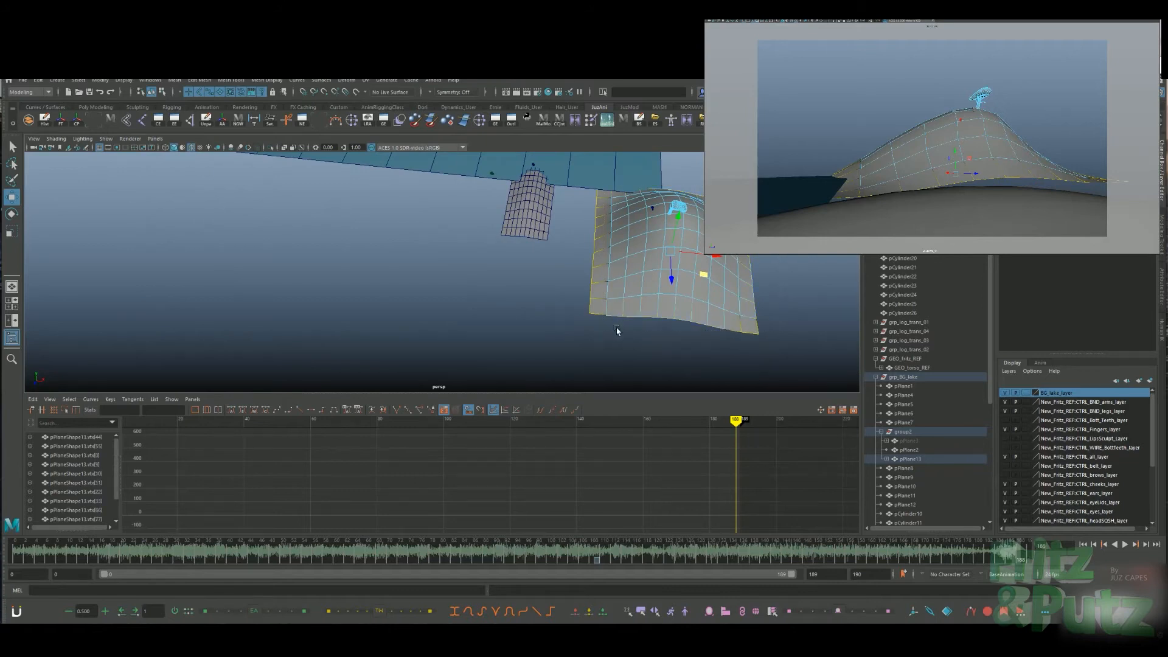
{"action": "key", "text": "b"}
{"action": "left_click_drag", "start_coordinate": [783, 359], "coordinate": [683, 235], "text": "ctrl"}
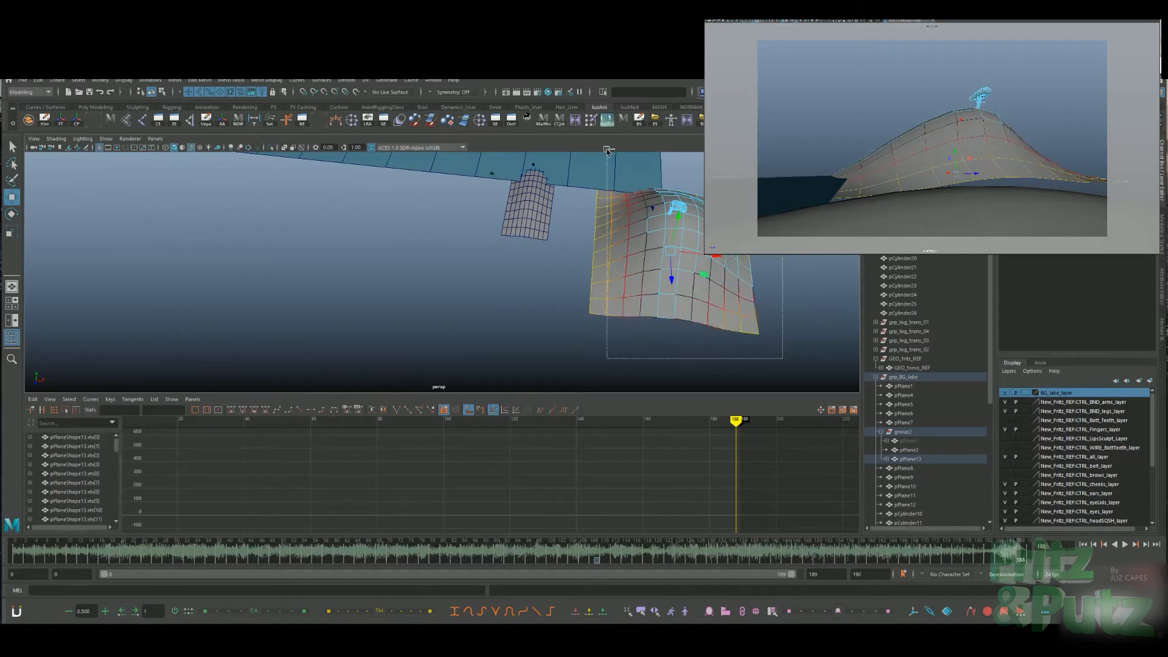
{"action": "left_click_drag", "start_coordinate": [607, 150], "coordinate": [606, 150], "text": "ctrl"}
{"action": "left_click_drag", "start_coordinate": [642, 249], "coordinate": [586, 228]}
Show the original tree hill again and put it in a new hidden display layer named OrigTreePos_REF_layer
{"action": "key", "text": "ctrl+shift+h"}
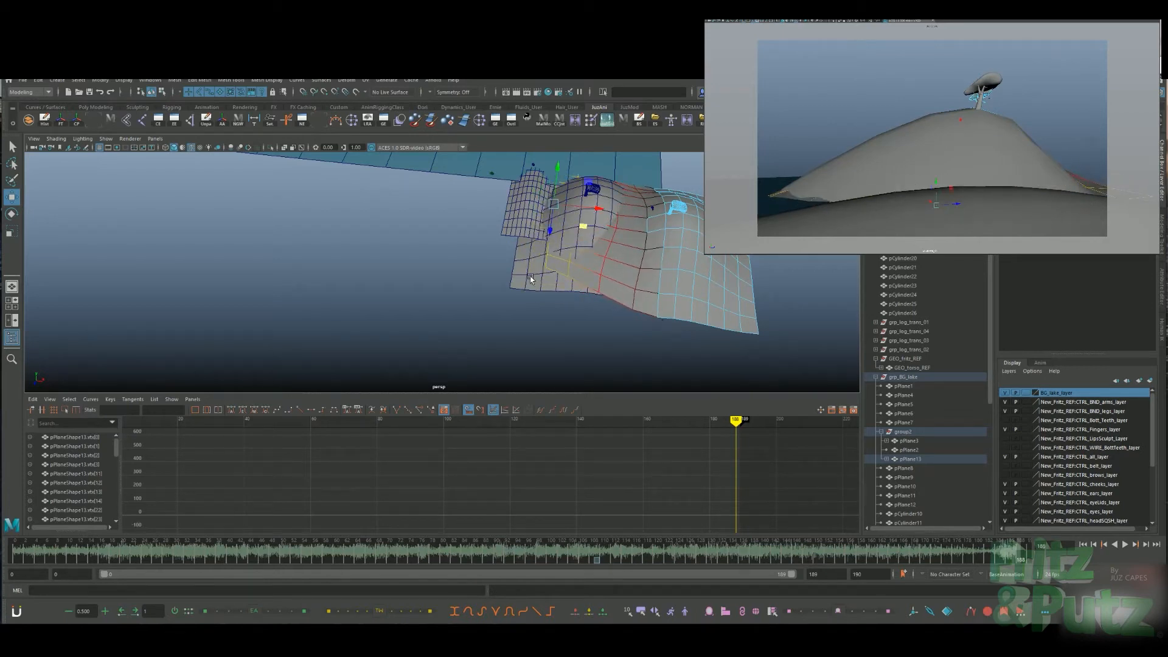
{"action": "key", "text": "F8"}
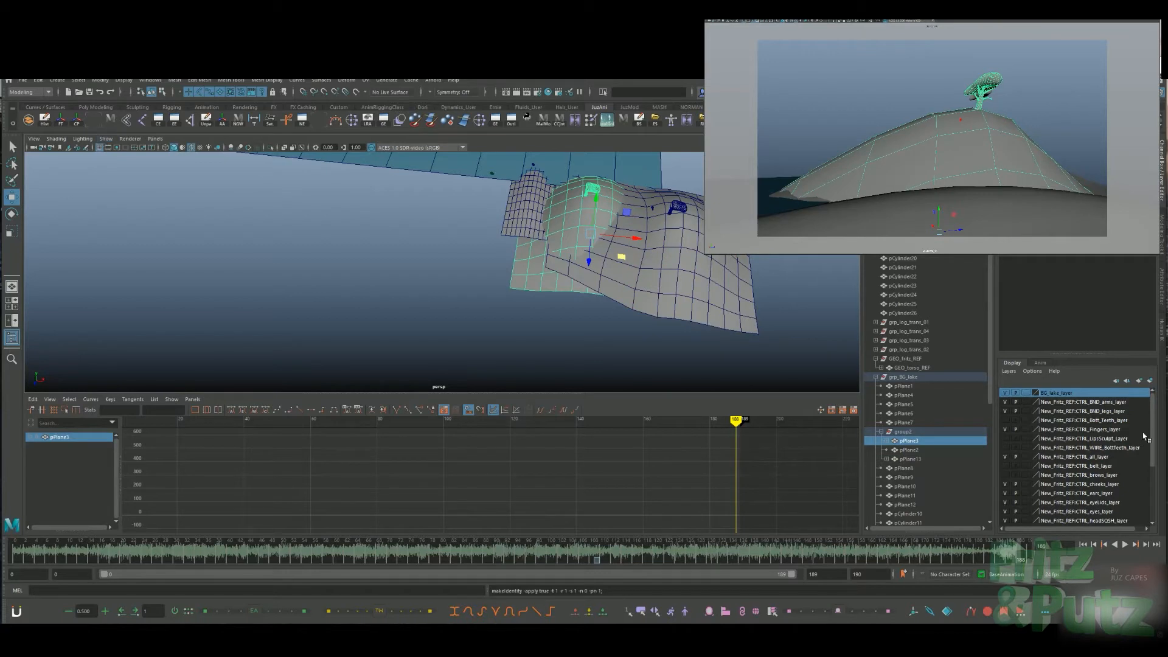
{"action": "left_click", "coordinate": [1150, 383]}
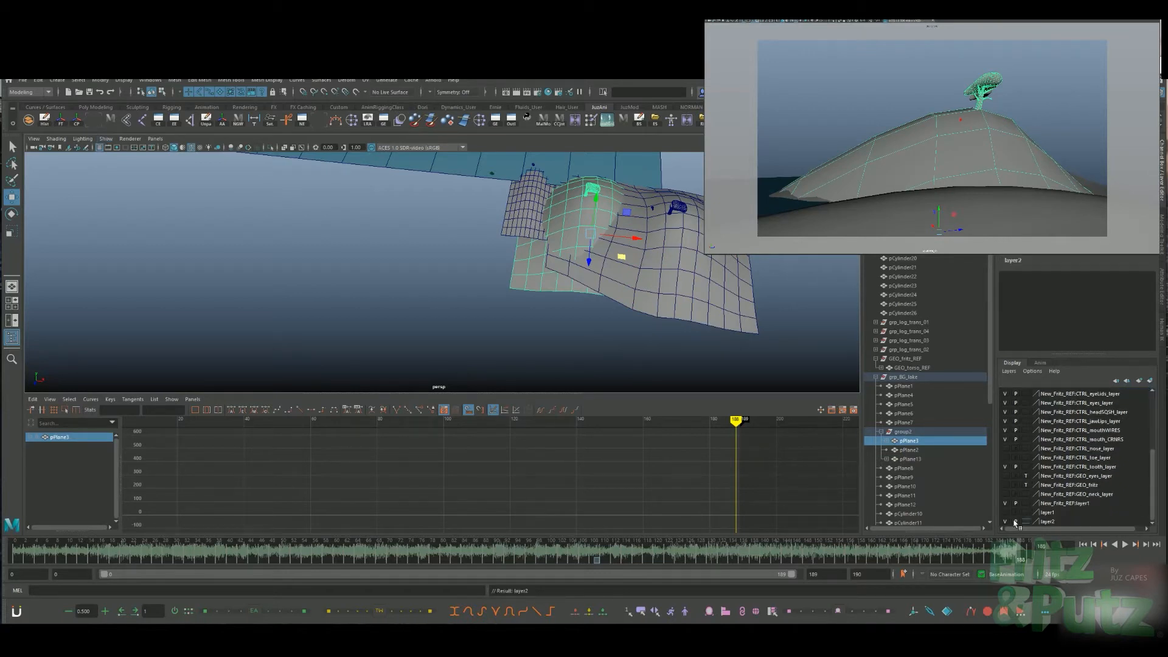
{"action": "double_click", "coordinate": [1059, 522]}
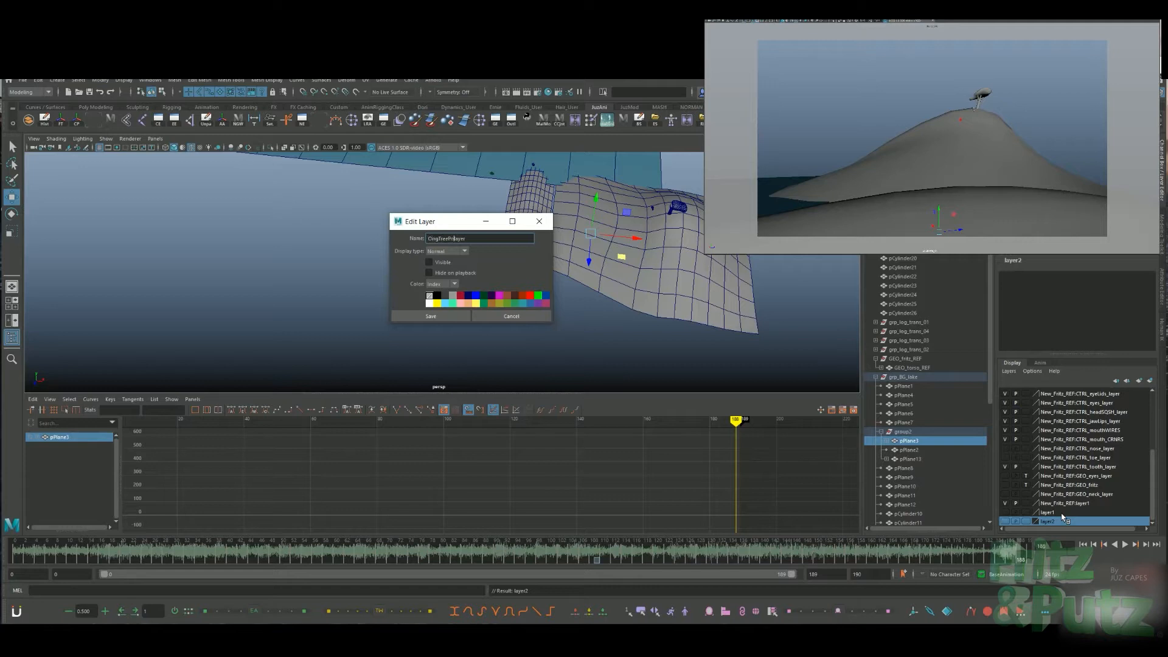
{"action": "type", "text": "_REF_"}
{"action": "left_click", "coordinate": [463, 316]}
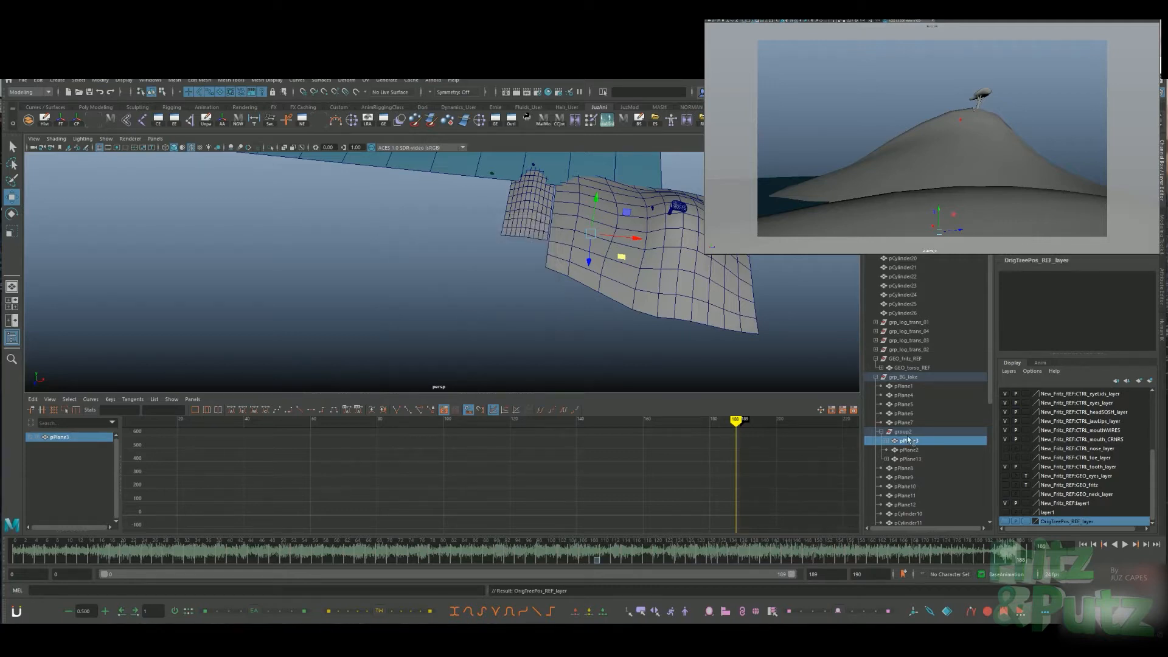
Play back the animation to review the character's jumps against the moved and reshaped tree hill
{"action": "left_click_drag", "start_coordinate": [1016, 552], "coordinate": [598, 552]}
{"action": "key", "text": "alt+v"}
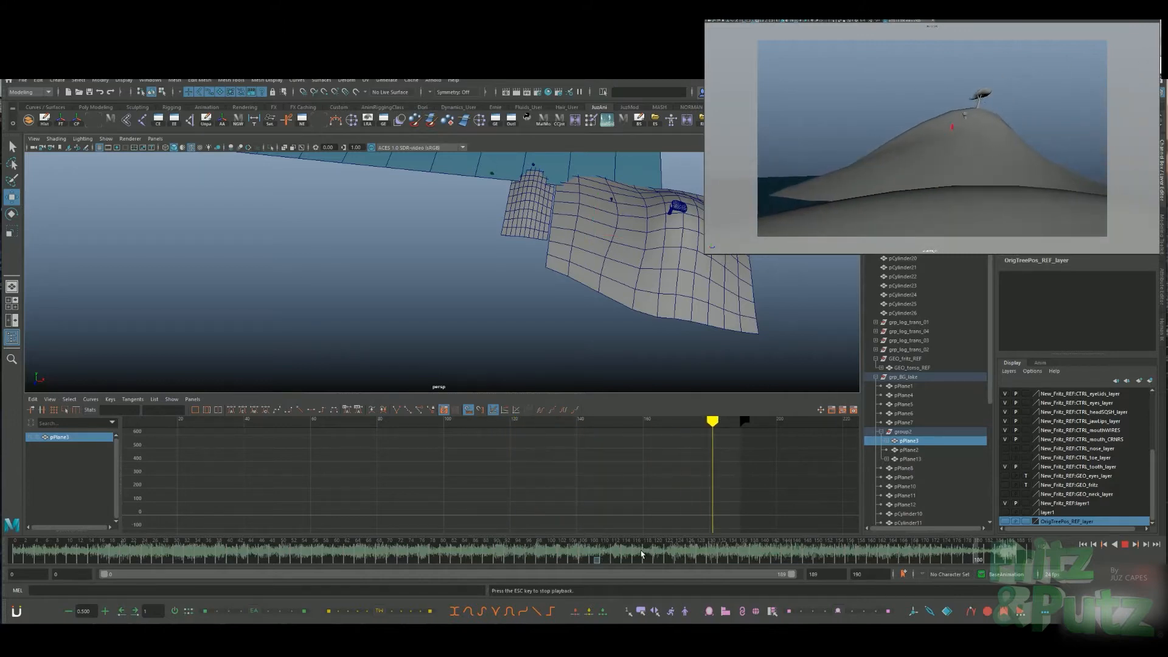
{"action": "key", "text": "alt+v"}
Delete GEO_fritz_REF's Translate X and Translate Z keys between frames 130 and 188
{"action": "left_click_drag", "start_coordinate": [669, 217], "coordinate": [674, 356], "text": "alt"}
{"action": "middle_click_drag", "start_coordinate": [673, 356], "coordinate": [760, 283], "text": "alt"}
{"action": "left_click", "coordinate": [565, 281]}
{"action": "key", "text": "Up"}
{"action": "key", "text": "Up"}
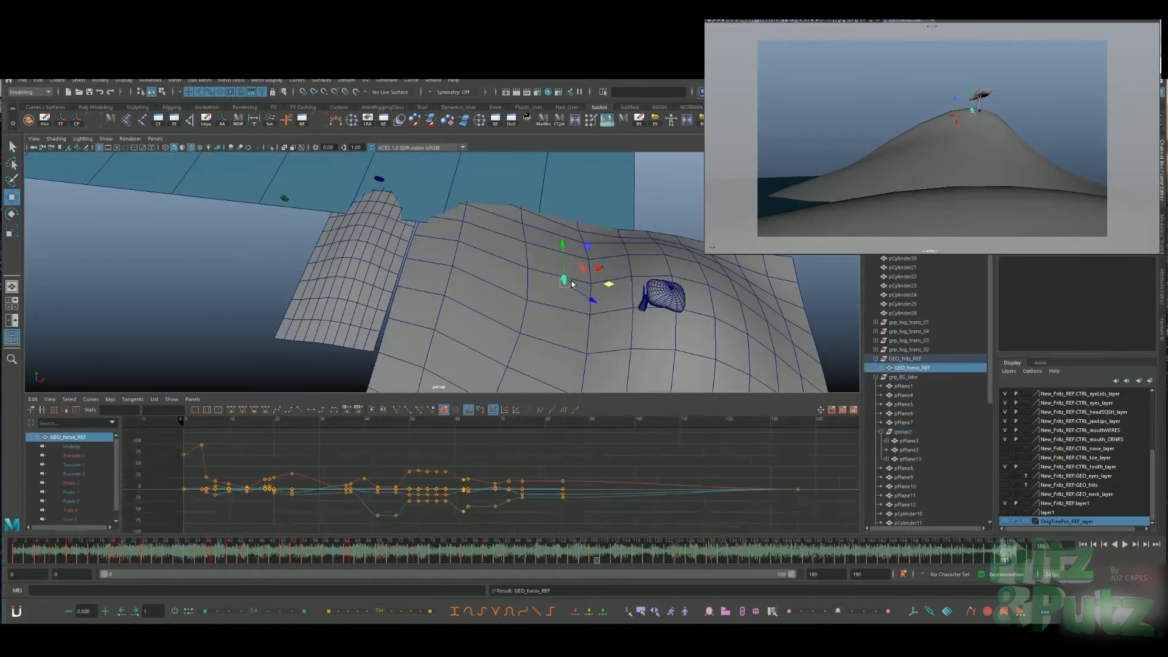
{"action": "left_click", "coordinate": [91, 463]}
{"action": "left_click", "coordinate": [92, 447], "text": "ctrl"}
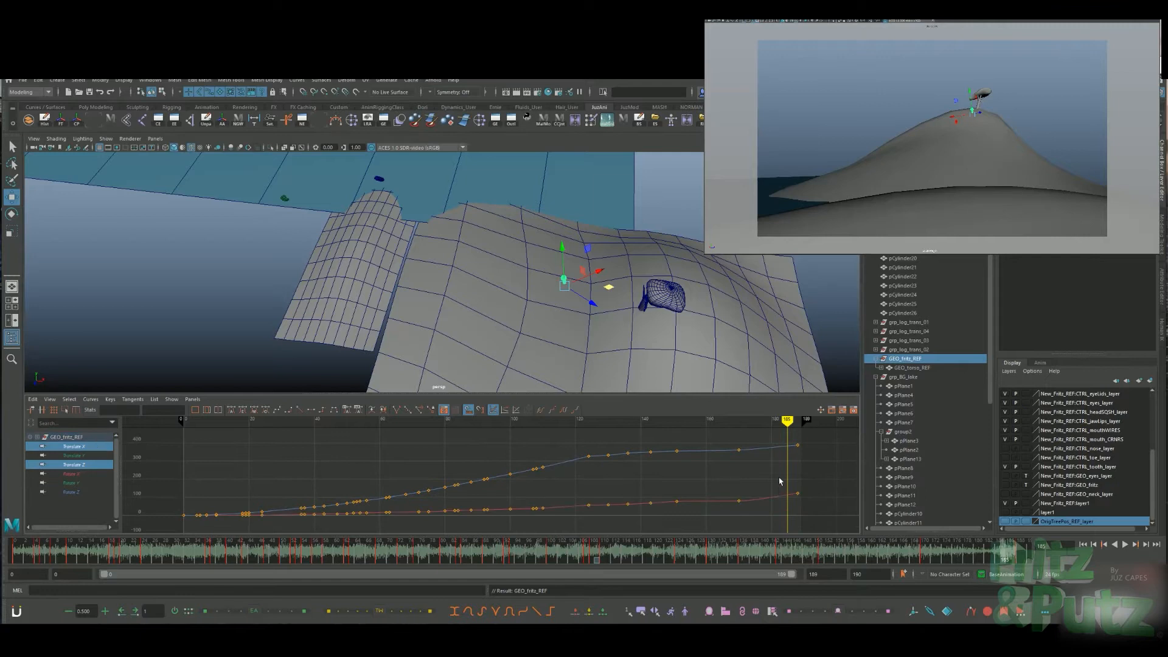
{"action": "left_click_drag", "start_coordinate": [723, 511], "coordinate": [633, 467]}
{"action": "key", "text": "Delete"}
{"action": "left_click_drag", "start_coordinate": [730, 527], "coordinate": [619, 554]}
{"action": "key", "text": "Delete"}
Play back the simplified travel and set the playback range to start at frame 130
{"action": "key", "text": "alt+v"}
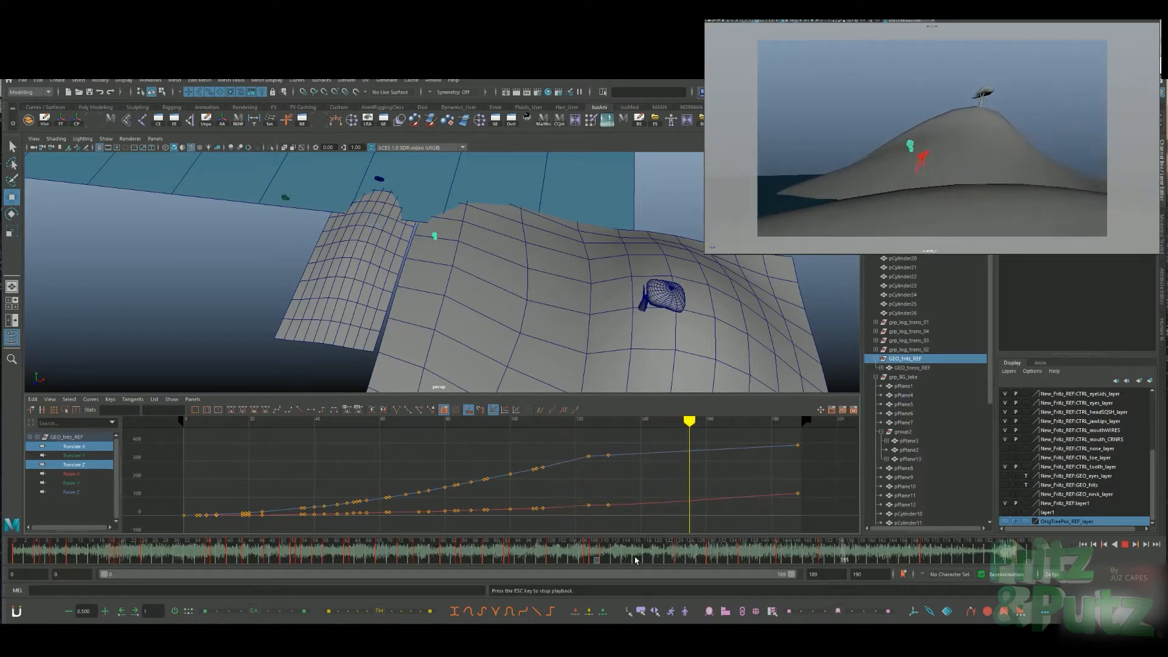
{"action": "key", "text": "Escape"}
{"action": "left_click_drag", "start_coordinate": [790, 560], "coordinate": [708, 574]}
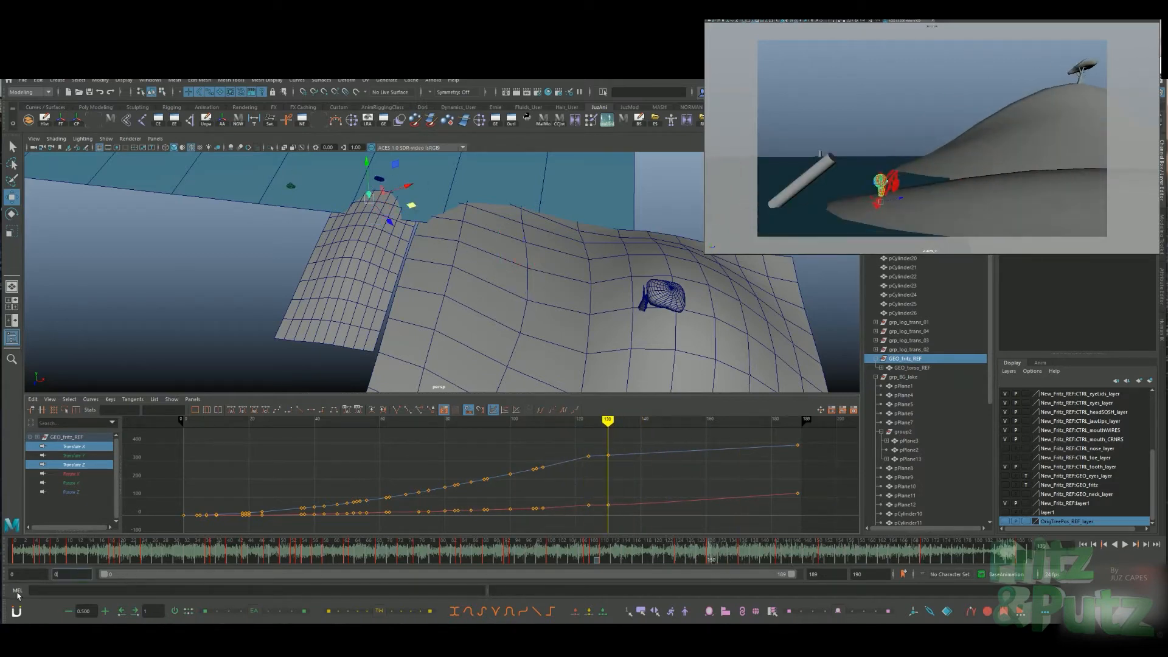
{"action": "key", "text": "Return"}
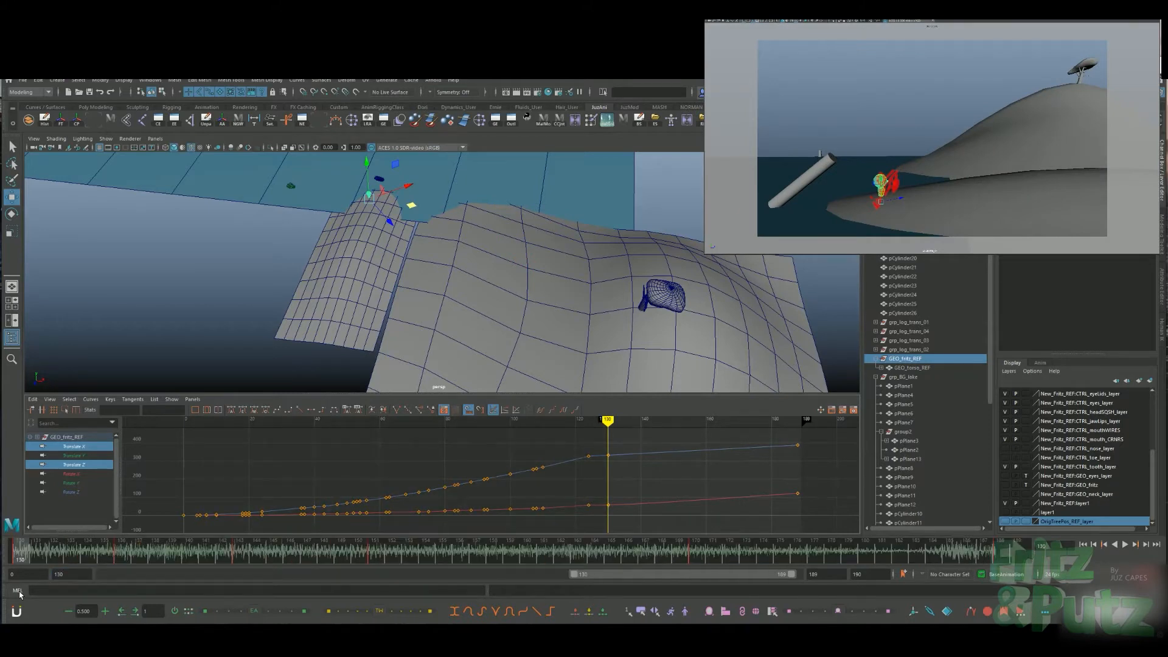
At frame 136, move GEO_fritz_REF horizontally on the small near hill and compare it with the frame 130 position
{"action": "left_click_drag", "start_coordinate": [73, 555], "coordinate": [122, 546]}
{"action": "left_click_drag", "start_coordinate": [481, 301], "coordinate": [556, 316], "text": "alt"}
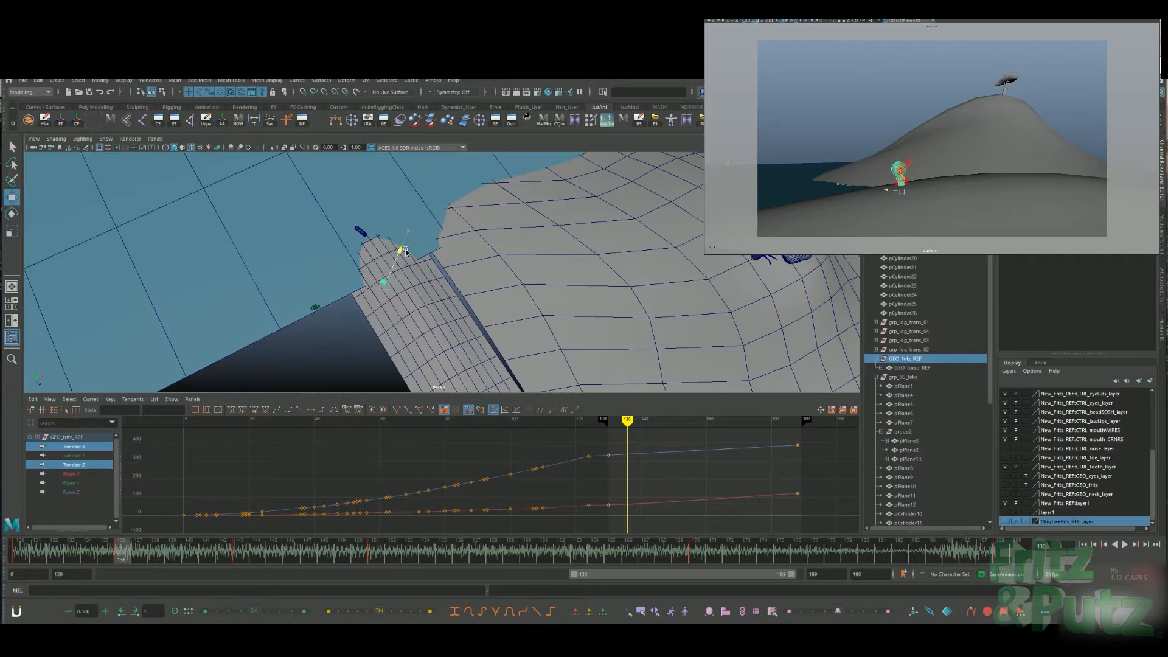
{"action": "left_click_drag", "start_coordinate": [405, 251], "coordinate": [377, 262]}
{"action": "key", "text": "comma"}
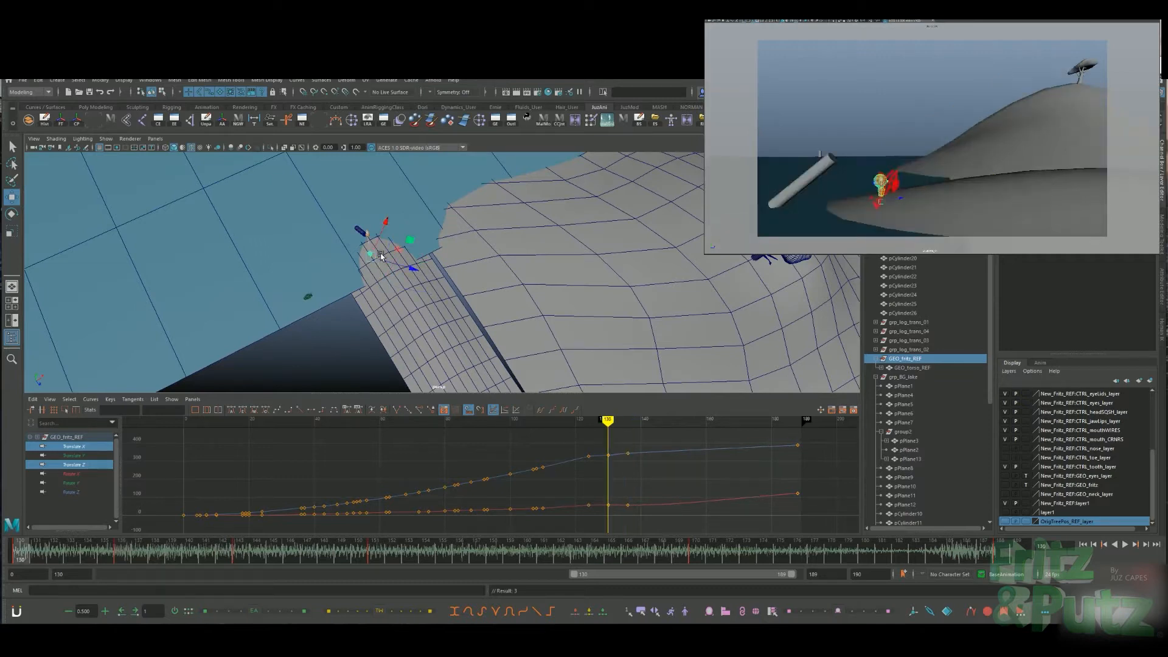
{"action": "key", "text": "period"}
Fine-tune GEO_fritz_REF's horizontal position at frame 136 from close and low views, checking it against the previous key
{"action": "key", "text": "f"}
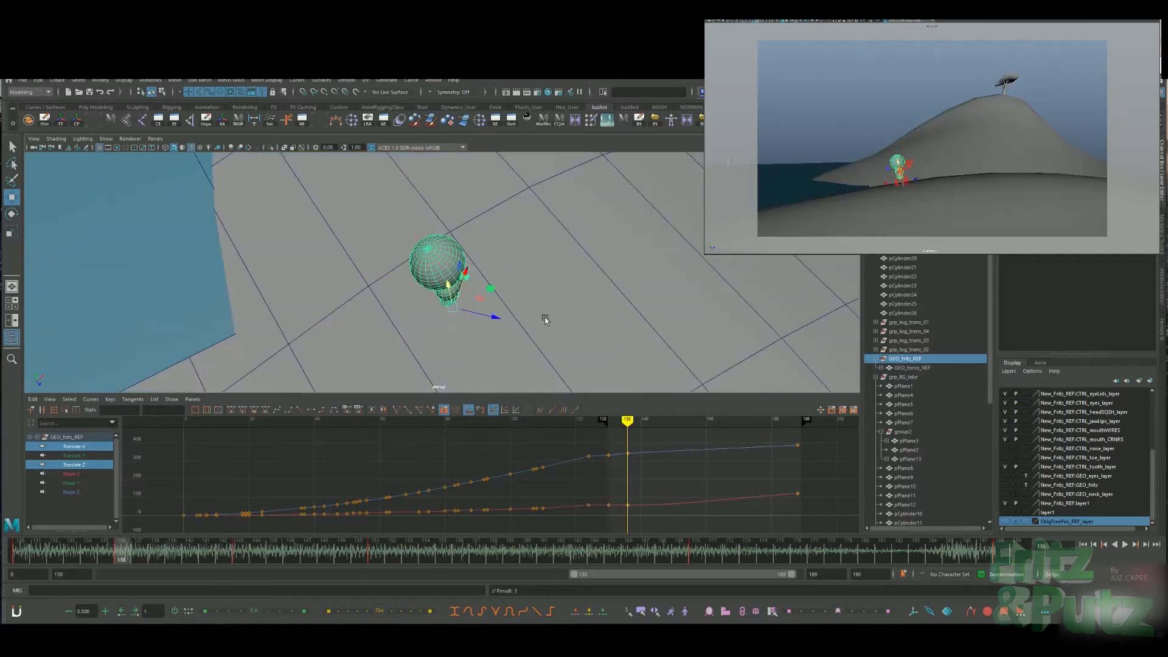
{"action": "right_click_drag", "start_coordinate": [545, 318], "coordinate": [242, 168], "text": "alt"}
{"action": "middle_click_drag", "start_coordinate": [241, 167], "coordinate": [436, 212], "text": "alt"}
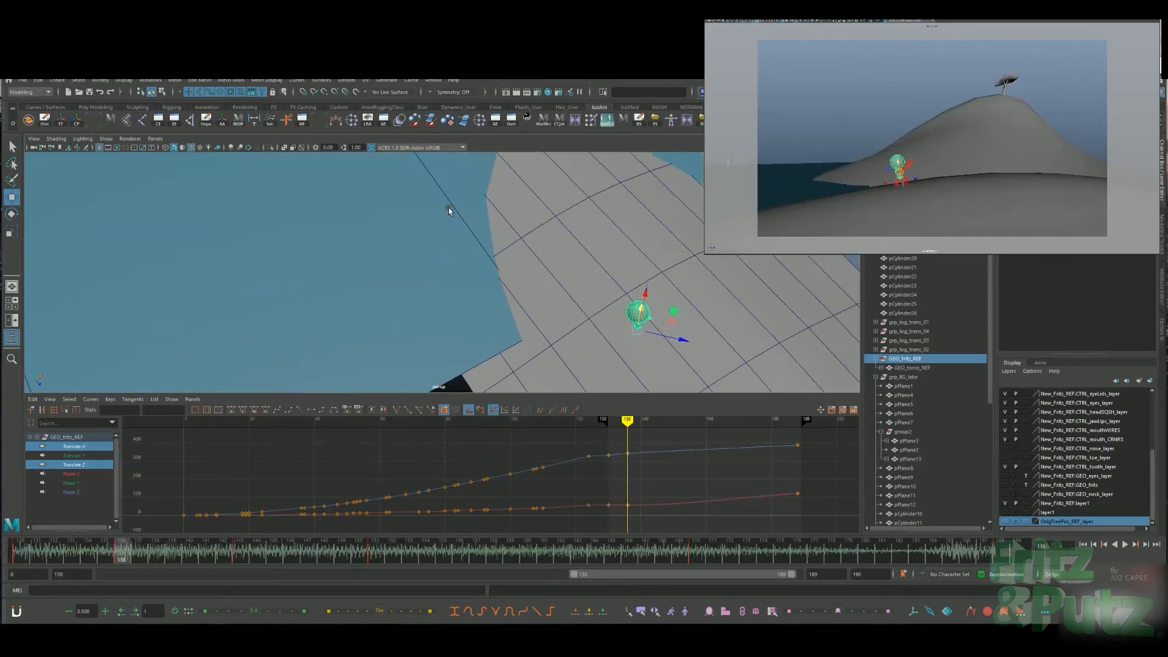
{"action": "key", "text": "comma"}
{"action": "left_click_drag", "start_coordinate": [448, 210], "coordinate": [633, 255], "text": "alt"}
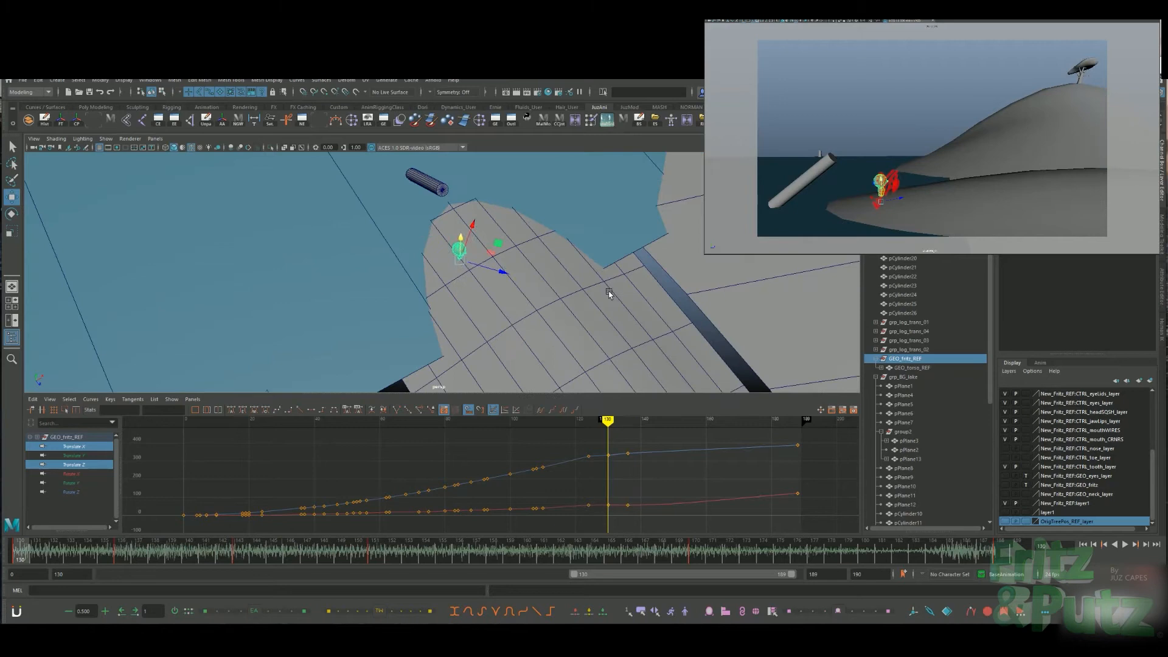
{"action": "key", "text": "period"}
{"action": "key", "text": "comma"}
{"action": "key", "text": "period"}
{"action": "left_click_drag", "start_coordinate": [591, 302], "coordinate": [593, 316]}
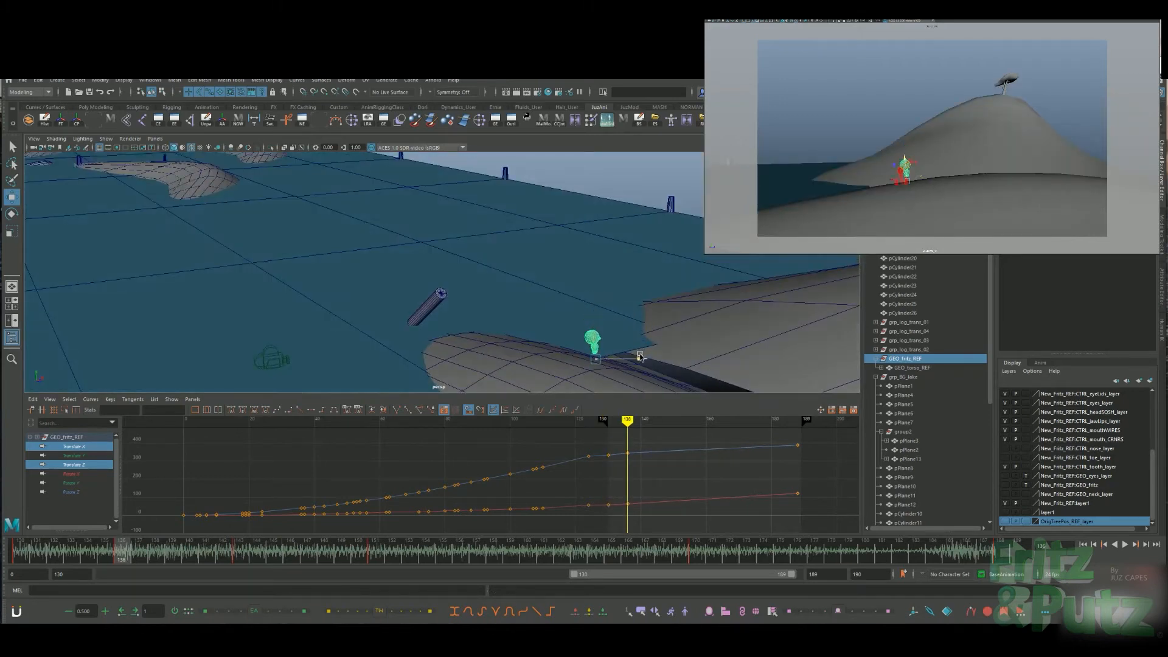
{"action": "left_click_drag", "start_coordinate": [640, 357], "coordinate": [633, 356]}
{"action": "key", "text": "comma"}
{"action": "key", "text": "period"}
{"action": "left_click_drag", "start_coordinate": [637, 241], "coordinate": [672, 323], "text": "alt"}
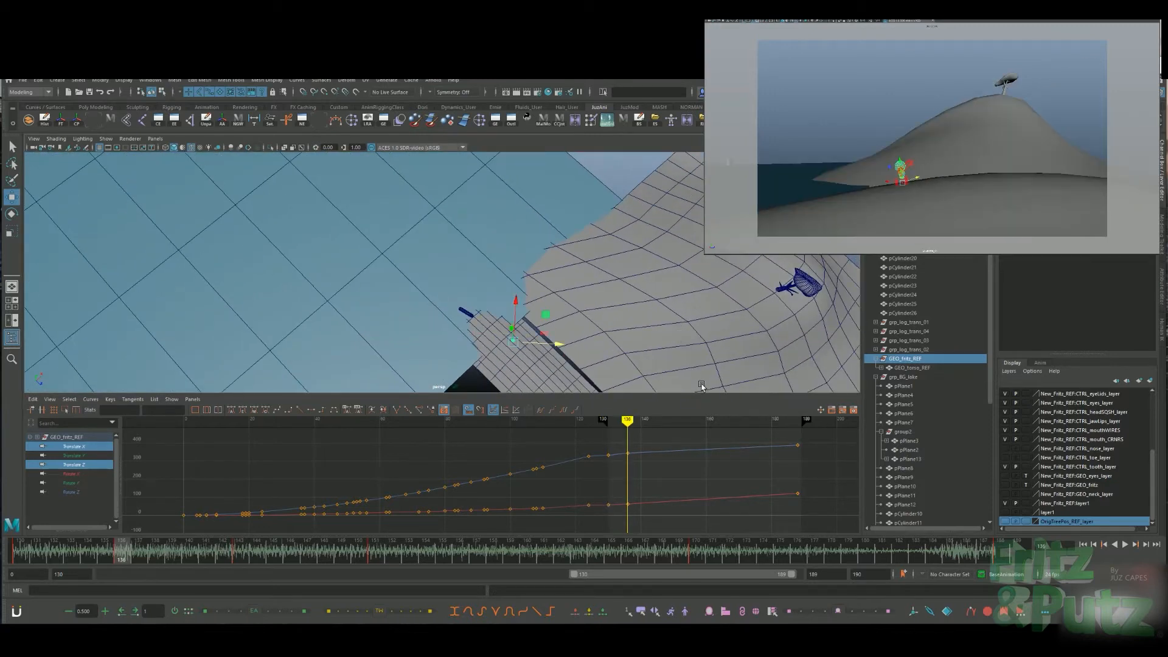
Shift GEO_fritz_REF along X at frames 143 and 151, comparing each position with the neighbouring jump keys
{"action": "key", "text": "period"}
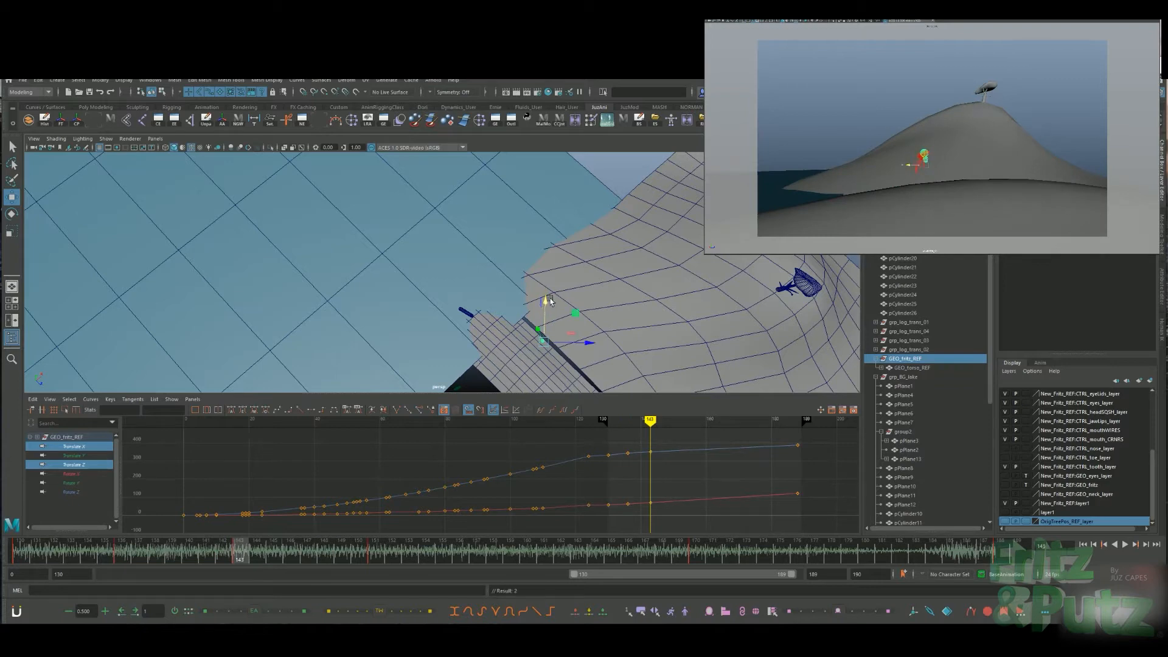
{"action": "key", "text": "comma"}
{"action": "key", "text": "period"}
{"action": "key", "text": "comma"}
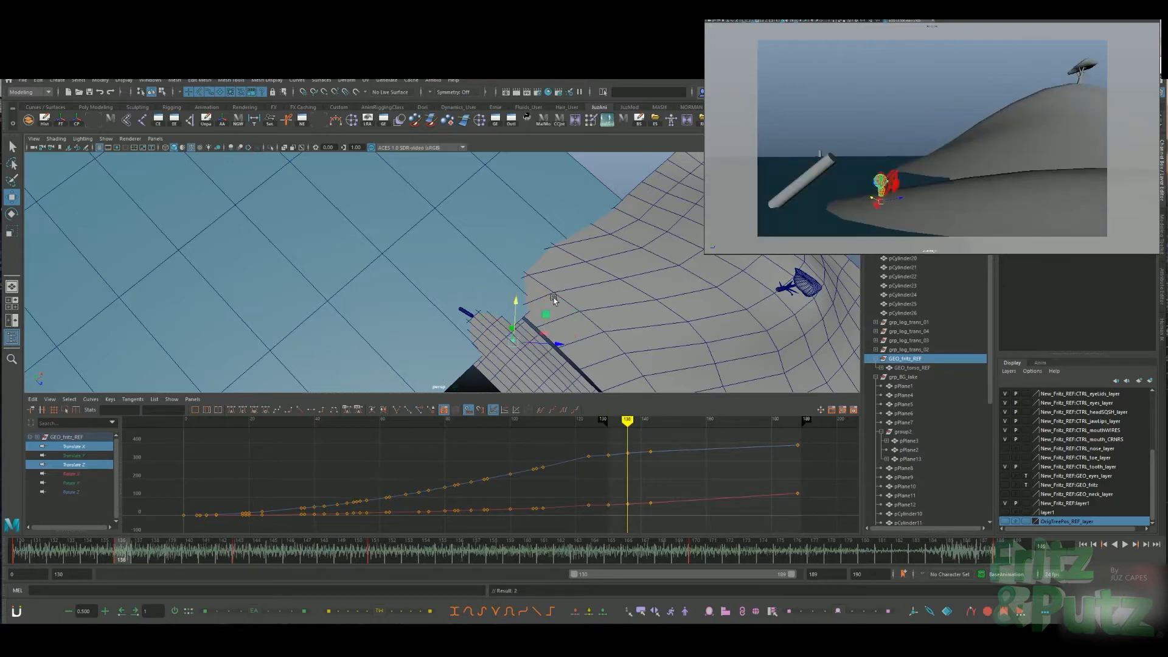
{"action": "key", "text": "period"}
{"action": "key", "text": "period"}
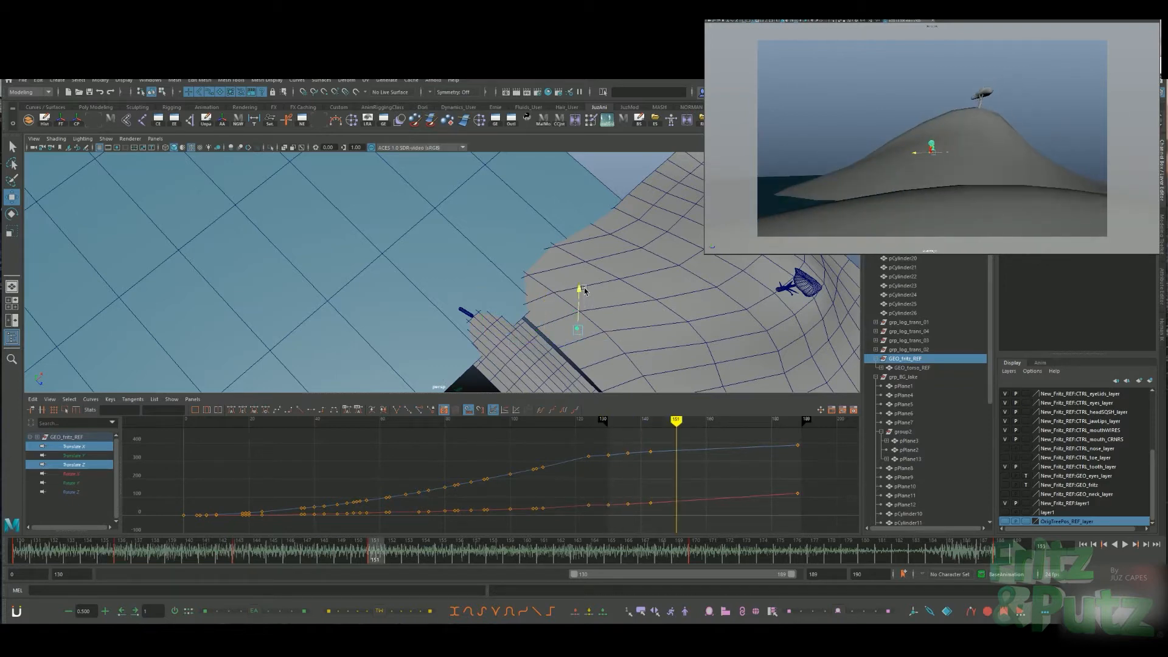
{"action": "key", "text": "comma"}
{"action": "key", "text": "comma"}
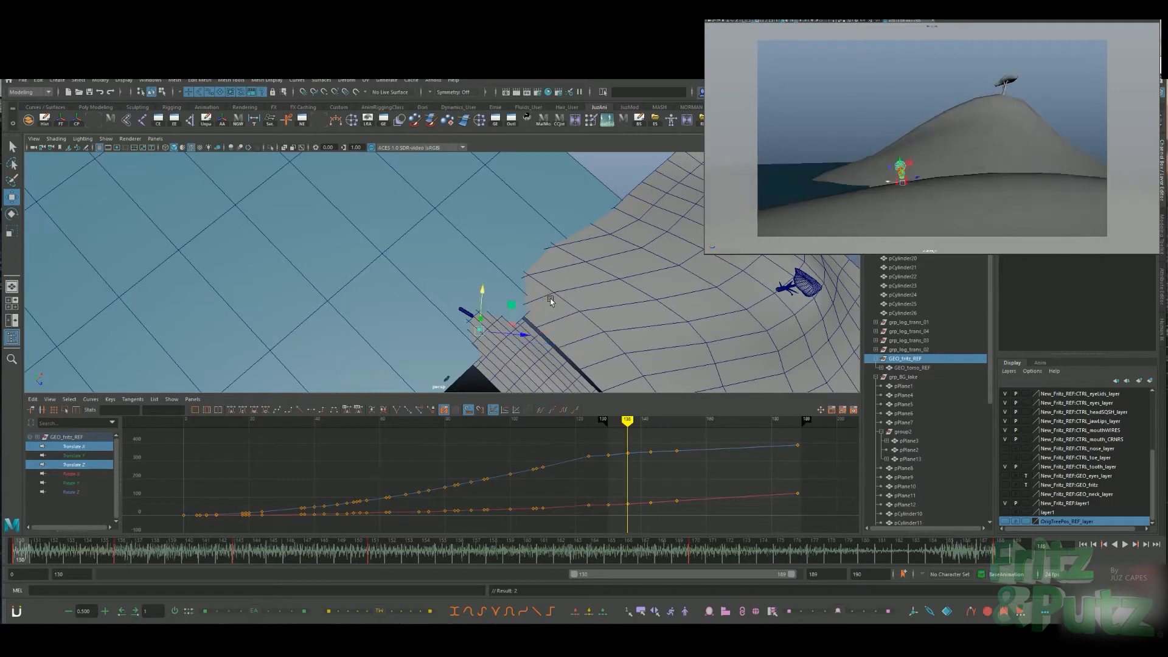
{"action": "key", "text": "period"}
At frame 170, move GEO_fritz_REF farther up the tree hill's slope and scrub back through the jumps
{"action": "key", "text": "period"}
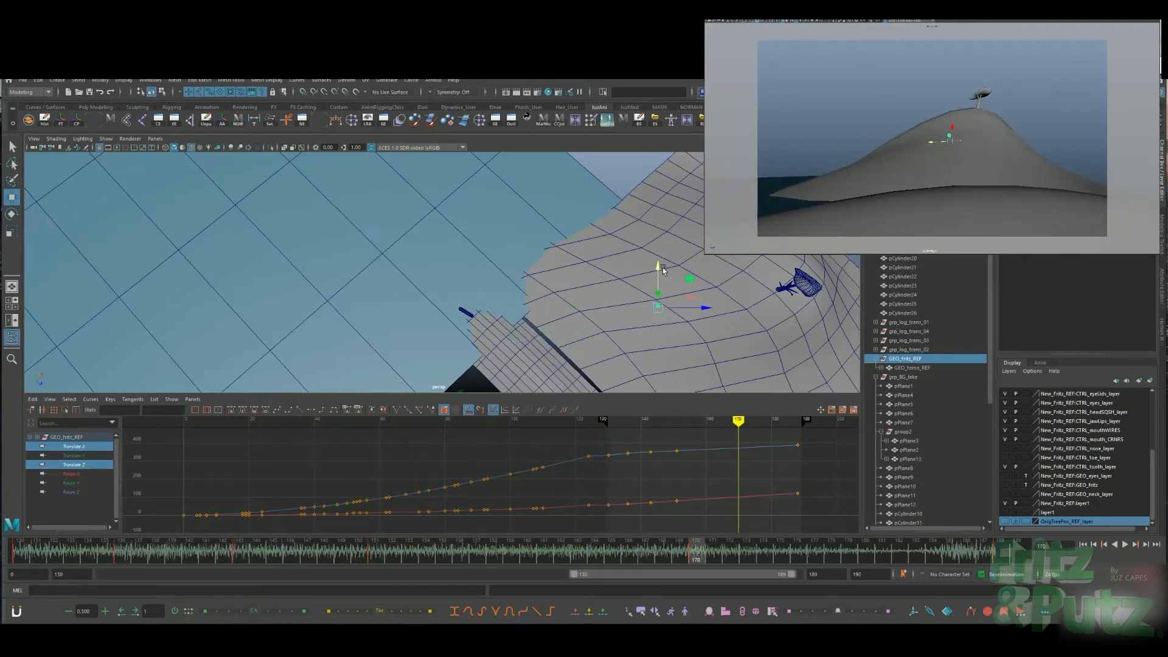
{"action": "left_click_drag", "start_coordinate": [730, 359], "coordinate": [714, 307], "text": "alt"}
{"action": "left_click_drag", "start_coordinate": [664, 296], "coordinate": [664, 285]}
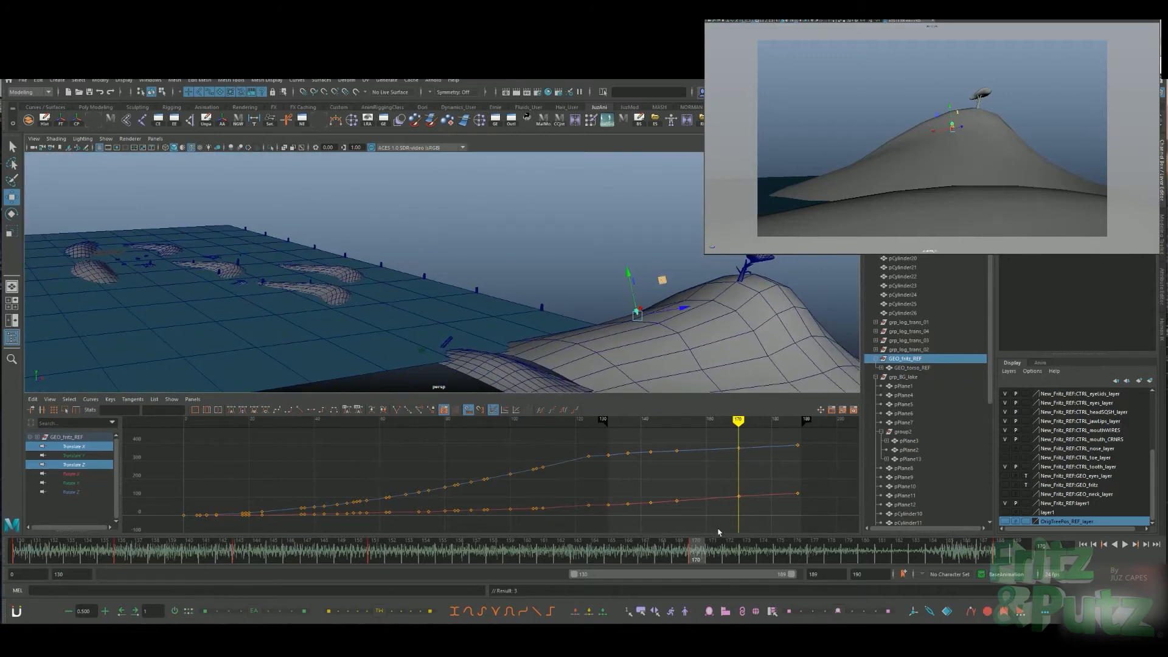
{"action": "left_click_drag", "start_coordinate": [680, 555], "coordinate": [222, 553]}
At frame 188, move GEO_fritz_REF back down the slope away from the tree, then scrub through the jumps
{"action": "left_click", "coordinate": [801, 420]}
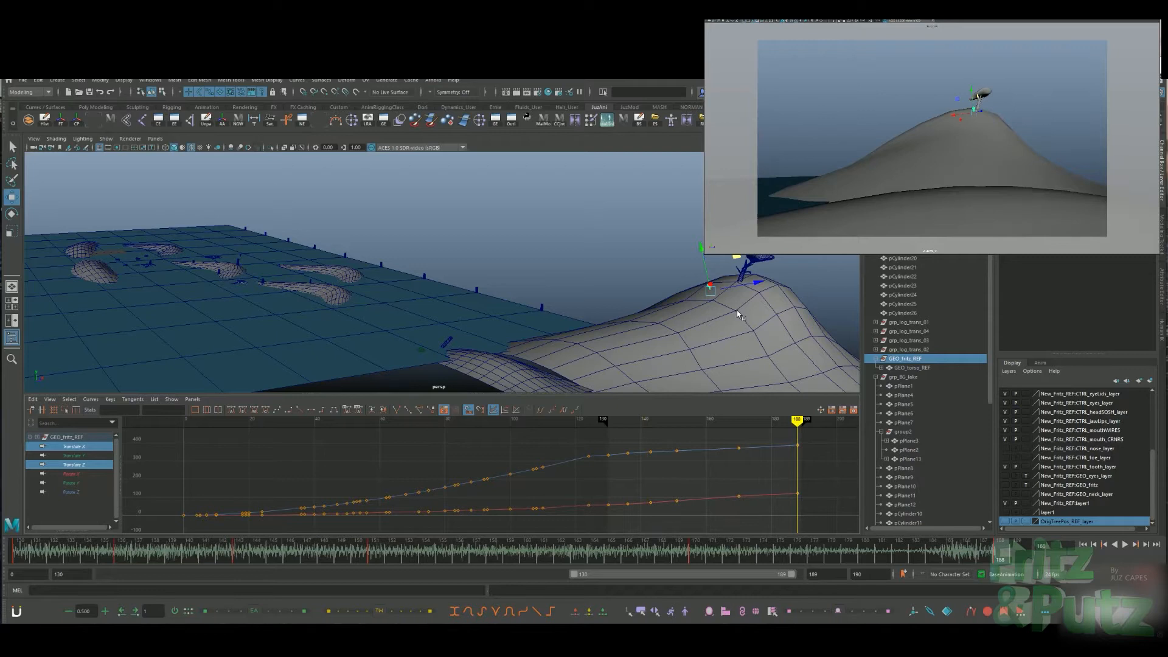
{"action": "left_click_drag", "start_coordinate": [736, 260], "coordinate": [708, 275]}
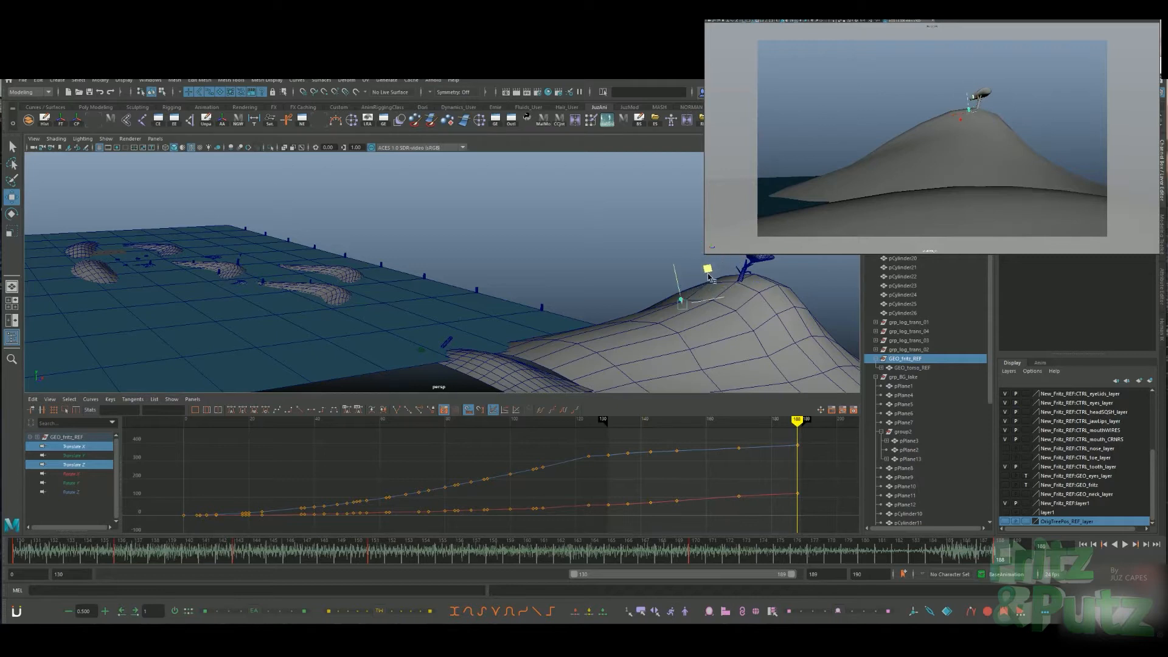
{"action": "left_click_drag", "start_coordinate": [933, 553], "coordinate": [595, 562]}
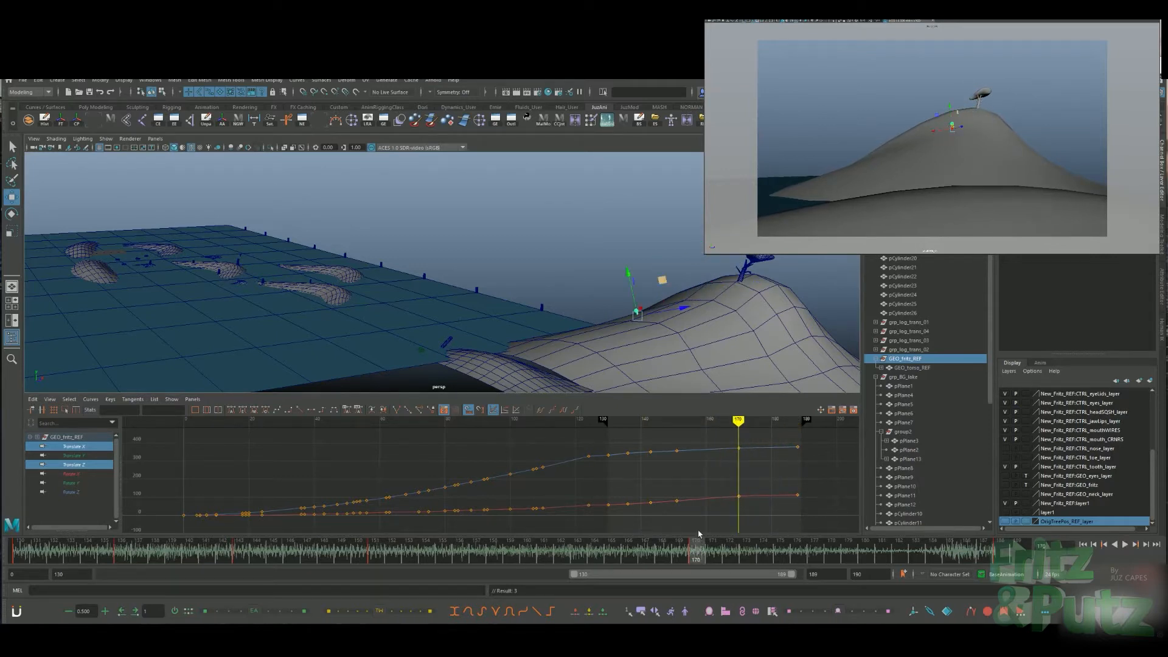
Isolate GEO_fritz_REF's Translate Z curve and straighten it around frame 170 between the neighbouring keys
{"action": "left_click", "coordinate": [104, 465]}
{"action": "right_click_drag", "start_coordinate": [727, 481], "coordinate": [730, 444], "text": "alt+shift"}
{"action": "middle_click_drag", "start_coordinate": [730, 443], "coordinate": [661, 497], "text": "alt"}
{"action": "right_click_drag", "start_coordinate": [660, 496], "coordinate": [658, 507], "text": "alt+shift"}
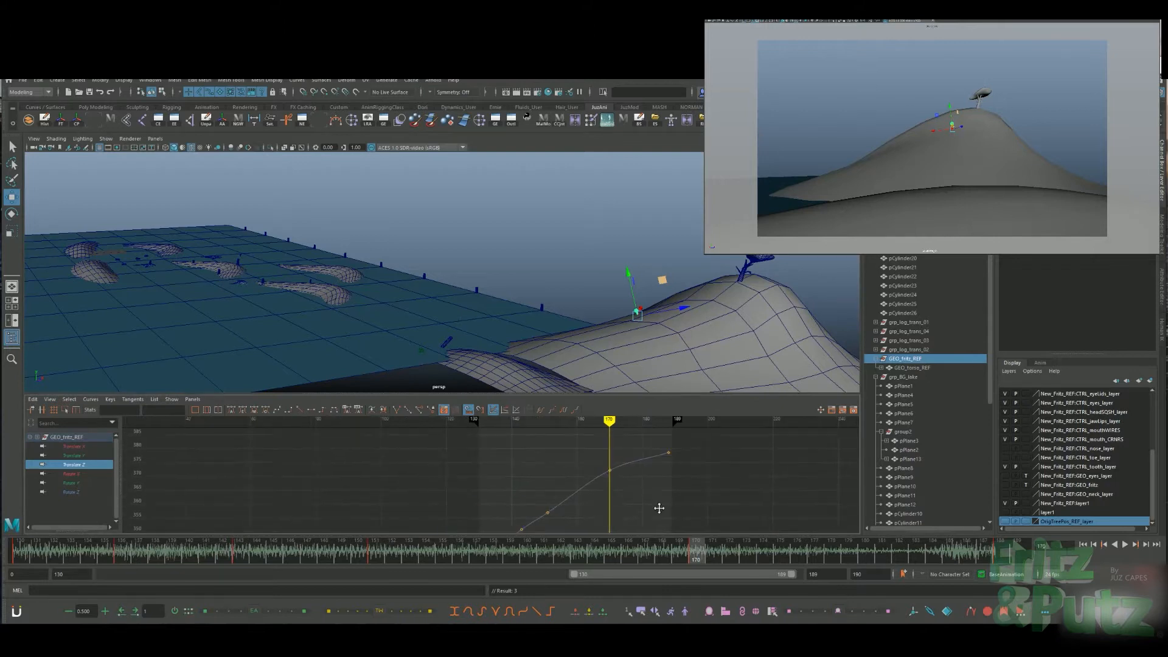
{"action": "middle_click_drag", "start_coordinate": [658, 507], "coordinate": [672, 483], "text": "alt"}
{"action": "left_click_drag", "start_coordinate": [656, 479], "coordinate": [616, 446]}
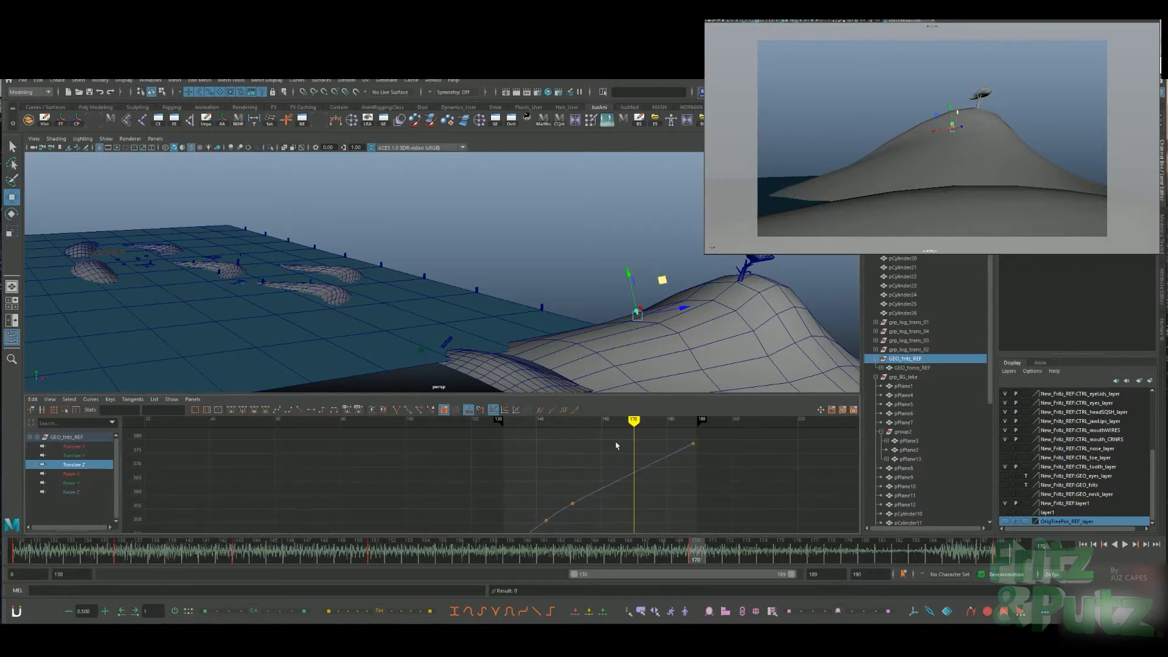
Lower the frame 170 key on GEO_fritz_REF's Translate X curve so it lines up with the neighbouring keys
{"action": "left_click", "coordinate": [107, 439]}
{"action": "left_click", "coordinate": [111, 450]}
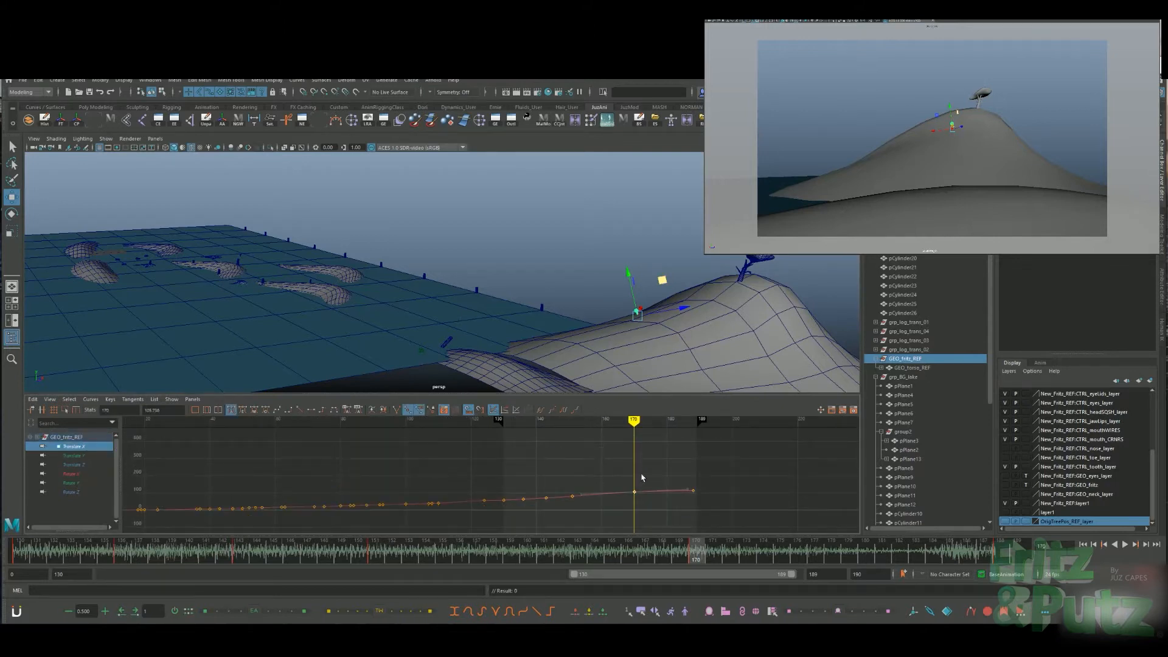
{"action": "key", "text": "f"}
{"action": "right_click_drag", "start_coordinate": [713, 487], "coordinate": [631, 475], "text": "alt+shift"}
{"action": "middle_click_drag", "start_coordinate": [631, 474], "coordinate": [674, 465], "text": "alt"}
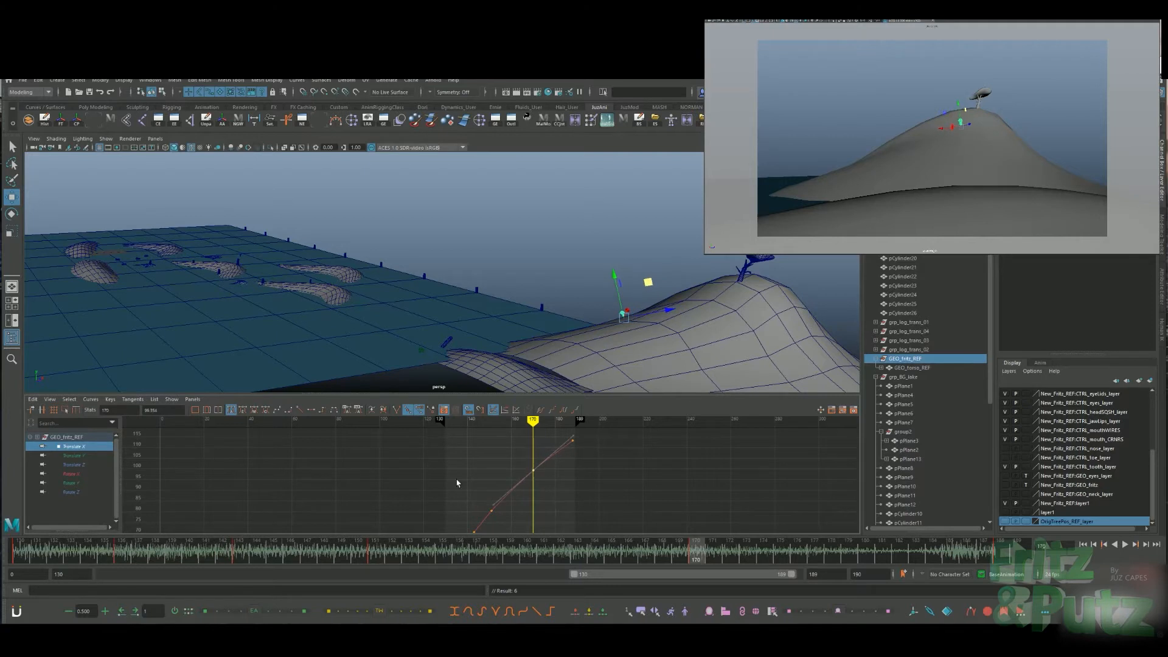
Fine-tune the frame 170 key on Translate Z, then adjust GEO_fritz_REF's position against the hill slope
{"action": "left_click", "coordinate": [71, 465]}
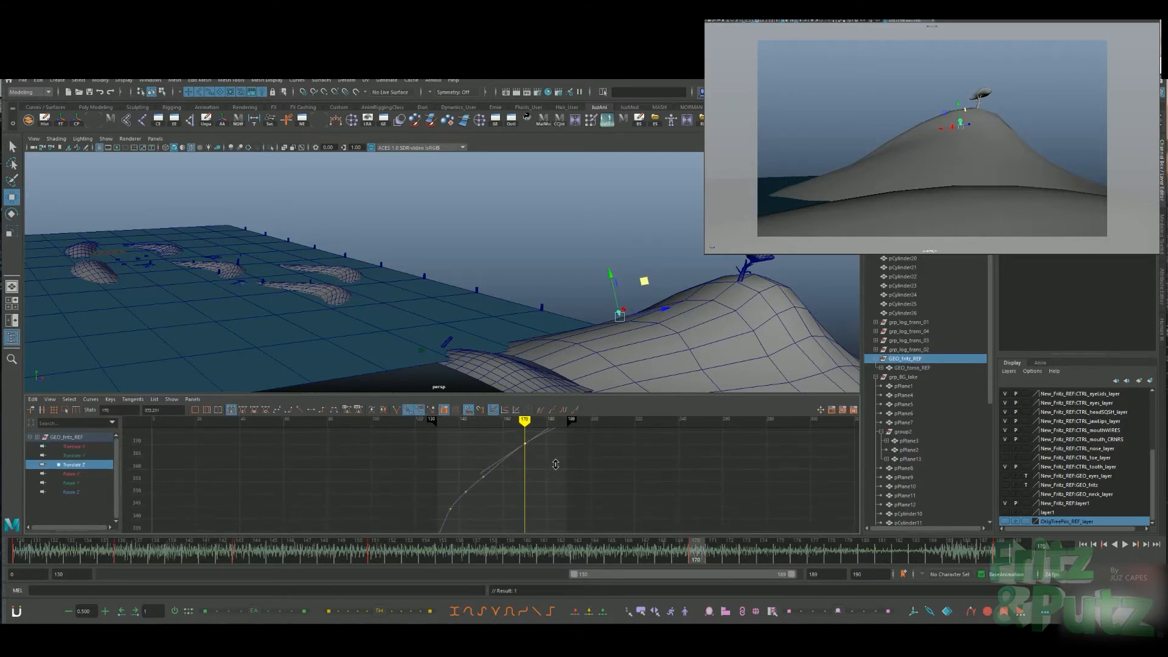
{"action": "left_click_drag", "start_coordinate": [637, 334], "coordinate": [529, 251], "text": "alt"}
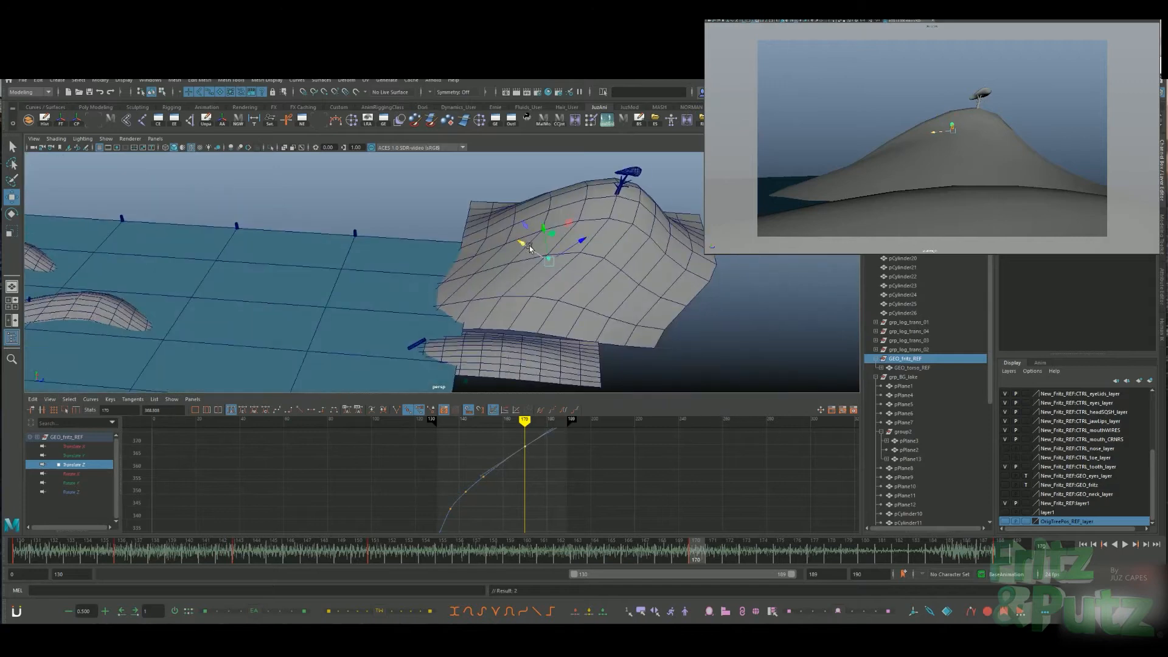
{"action": "key", "text": "f"}
{"action": "left_click_drag", "start_coordinate": [683, 336], "coordinate": [673, 300], "text": "alt"}
{"action": "middle_click_drag", "start_coordinate": [673, 300], "coordinate": [653, 225], "text": "alt"}
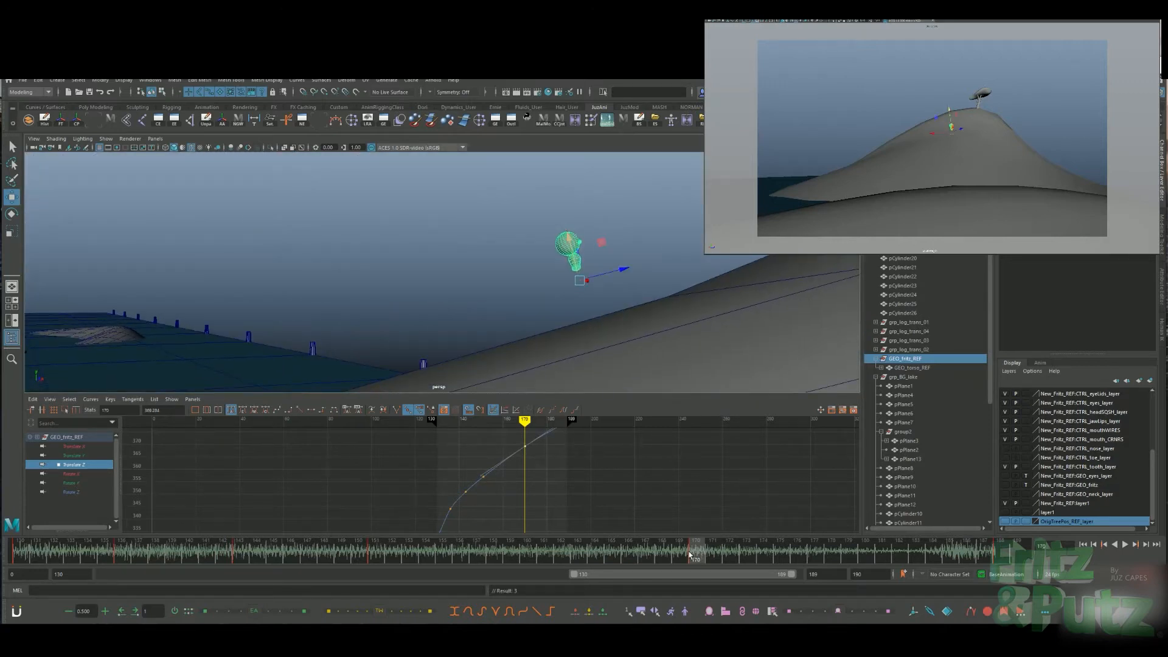
Shift GEO_fritz_REF along Z at frame 151, compare it with frame 143, and play back the jumps
{"action": "left_click_drag", "start_coordinate": [689, 555], "coordinate": [376, 554]}
{"action": "right_click_drag", "start_coordinate": [550, 278], "coordinate": [498, 270], "text": "alt"}
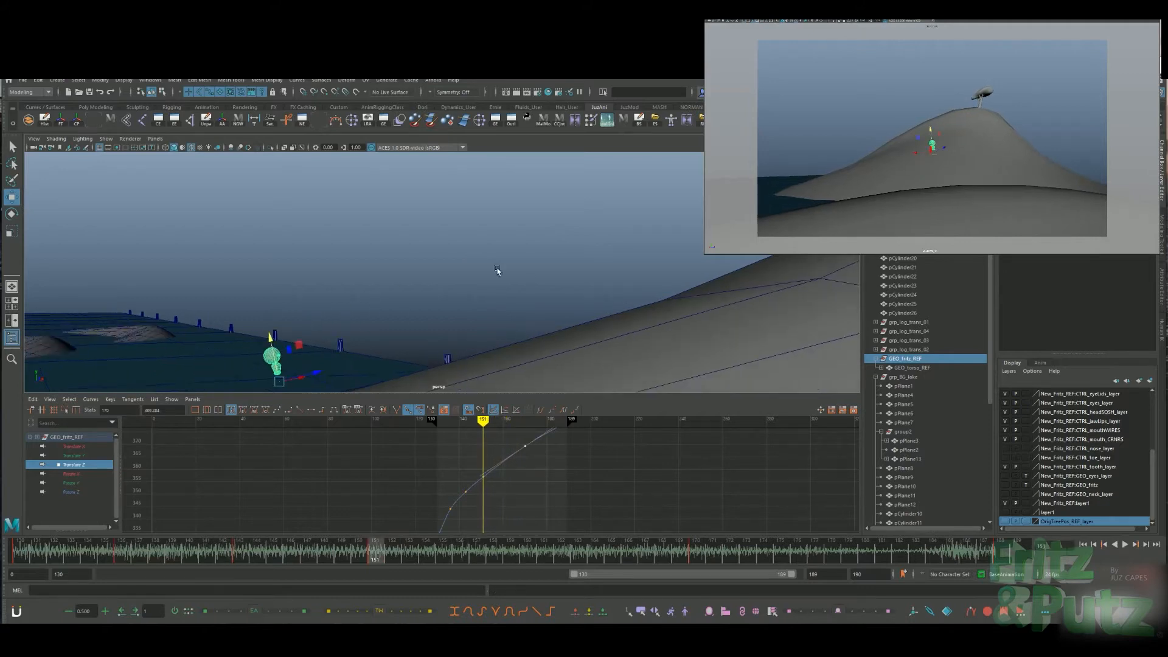
{"action": "left_click_drag", "start_coordinate": [497, 271], "coordinate": [672, 284], "text": "alt"}
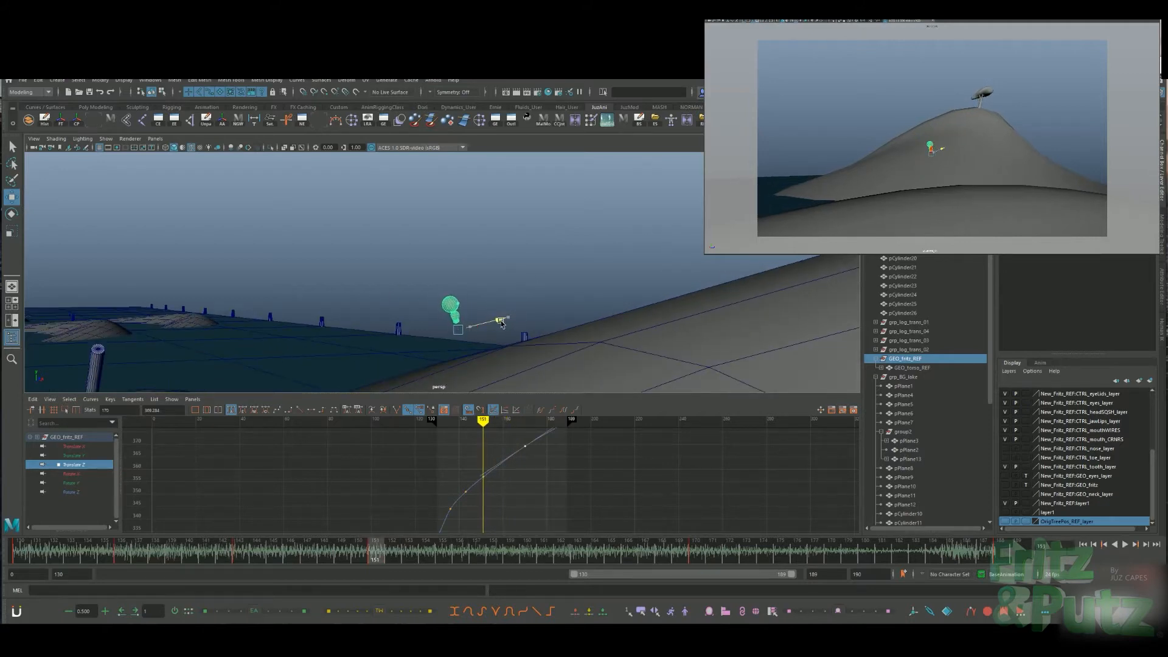
{"action": "left_click_drag", "start_coordinate": [370, 555], "coordinate": [238, 558]}
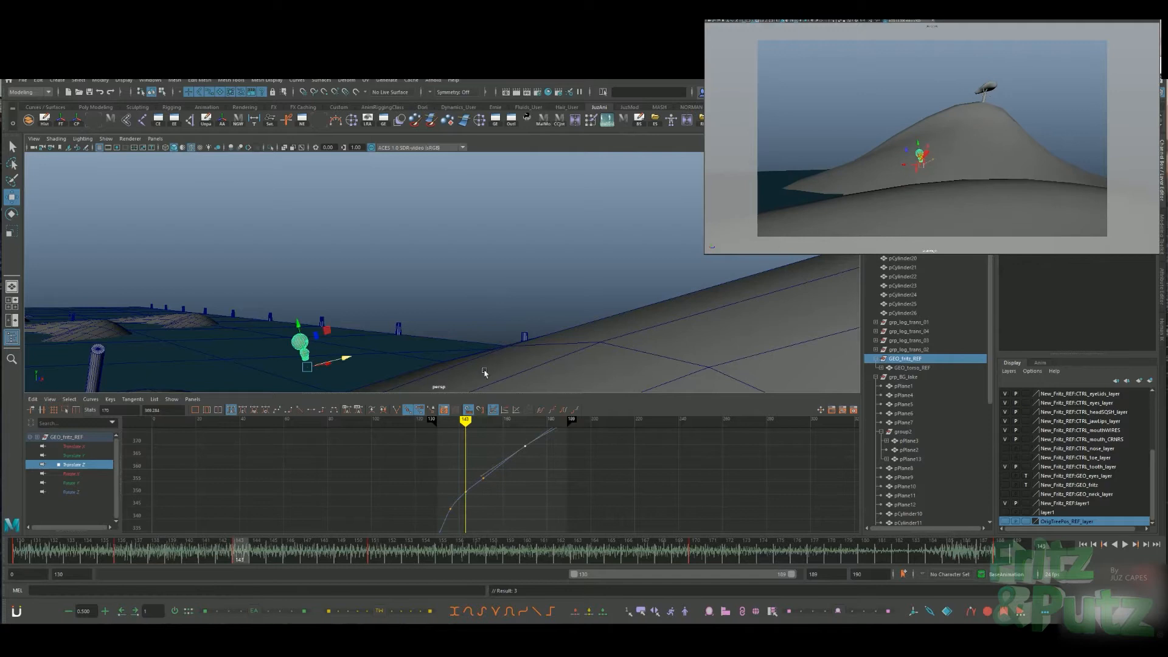
{"action": "key", "text": "alt+v"}
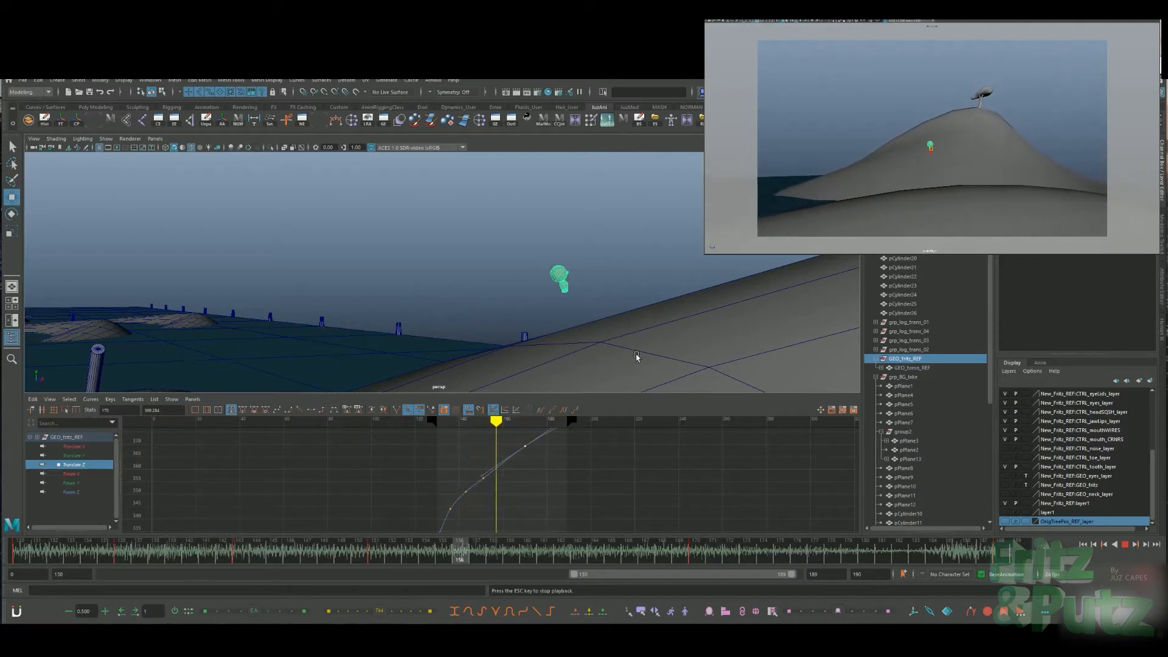
{"action": "key", "text": "alt+v"}
{"action": "key", "text": "comma"}
Facing the tree hill, shift GEO_fritz_REF along X at frame 143 and play back the jumps
{"action": "left_click_drag", "start_coordinate": [636, 356], "coordinate": [736, 279], "text": "alt"}
{"action": "right_click_drag", "start_coordinate": [736, 279], "coordinate": [620, 277], "text": "alt"}
{"action": "left_click_drag", "start_coordinate": [621, 276], "coordinate": [628, 323], "text": "alt"}
{"action": "middle_click_drag", "start_coordinate": [629, 323], "coordinate": [629, 332], "text": "alt"}
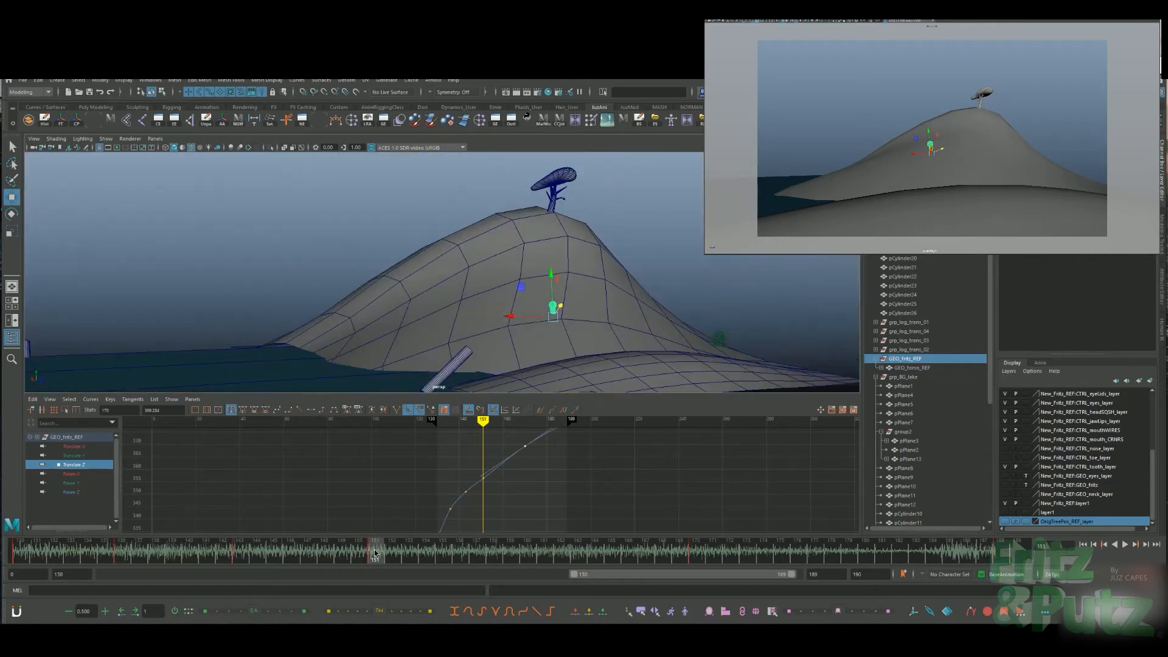
{"action": "left_click_drag", "start_coordinate": [376, 554], "coordinate": [239, 555]}
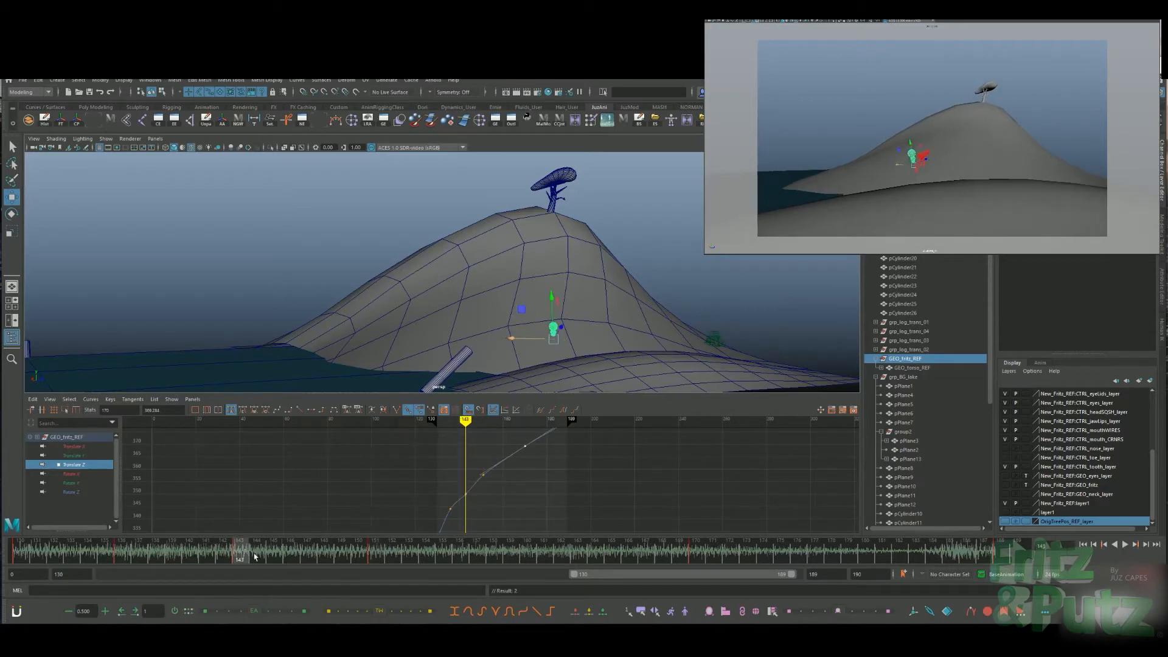
{"action": "key", "text": "alt+v"}
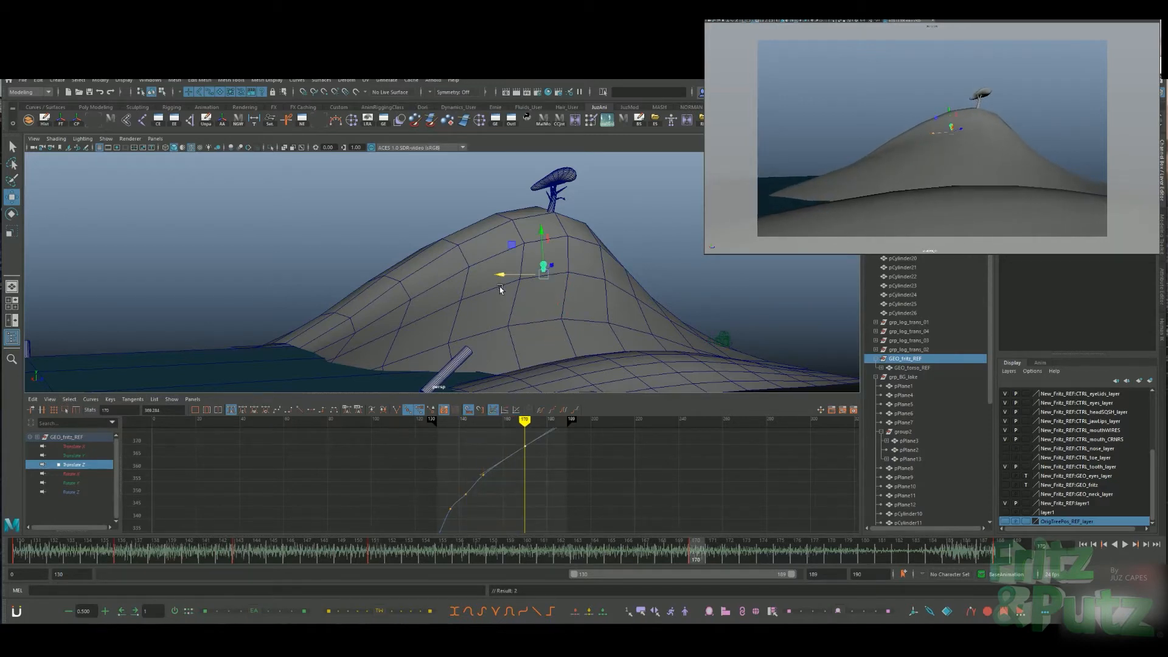
Nudge GEO_fritz_REF along X at frame 170 and set BG_lake_layer to Reference display
{"action": "left_click", "coordinate": [510, 281]}
{"action": "key", "text": "ctrl+z"}
{"action": "left_click_drag", "start_coordinate": [505, 276], "coordinate": [509, 275]}
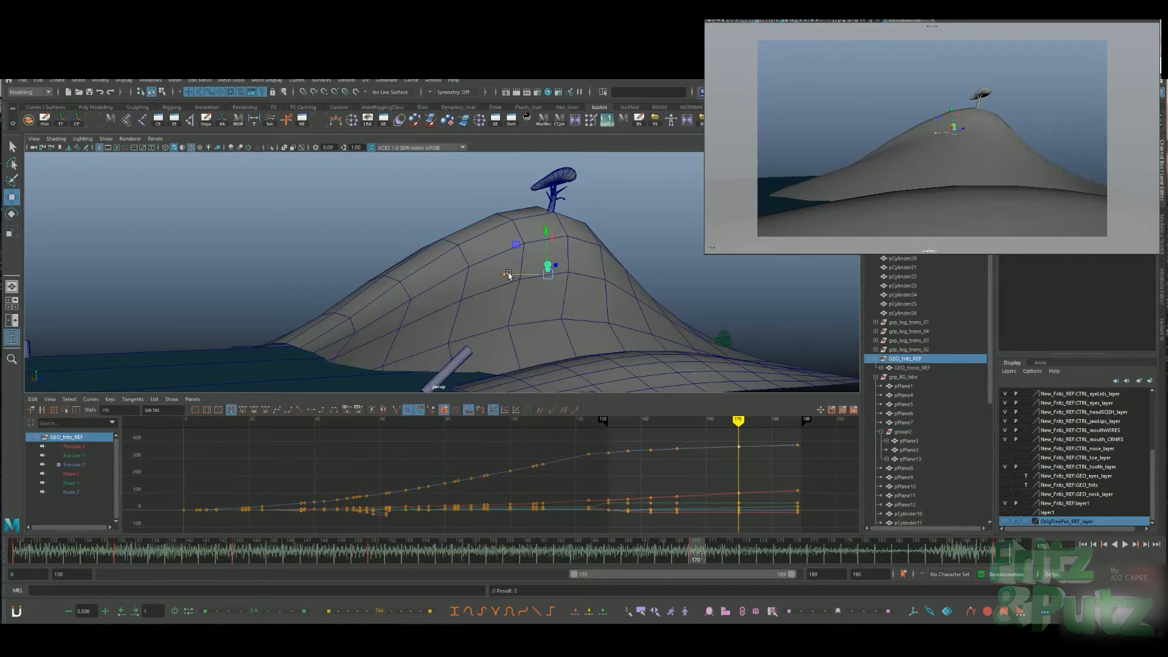
{"action": "left_click_drag", "start_coordinate": [1154, 465], "coordinate": [1029, 397]}
{"action": "key", "text": "alt+v"}
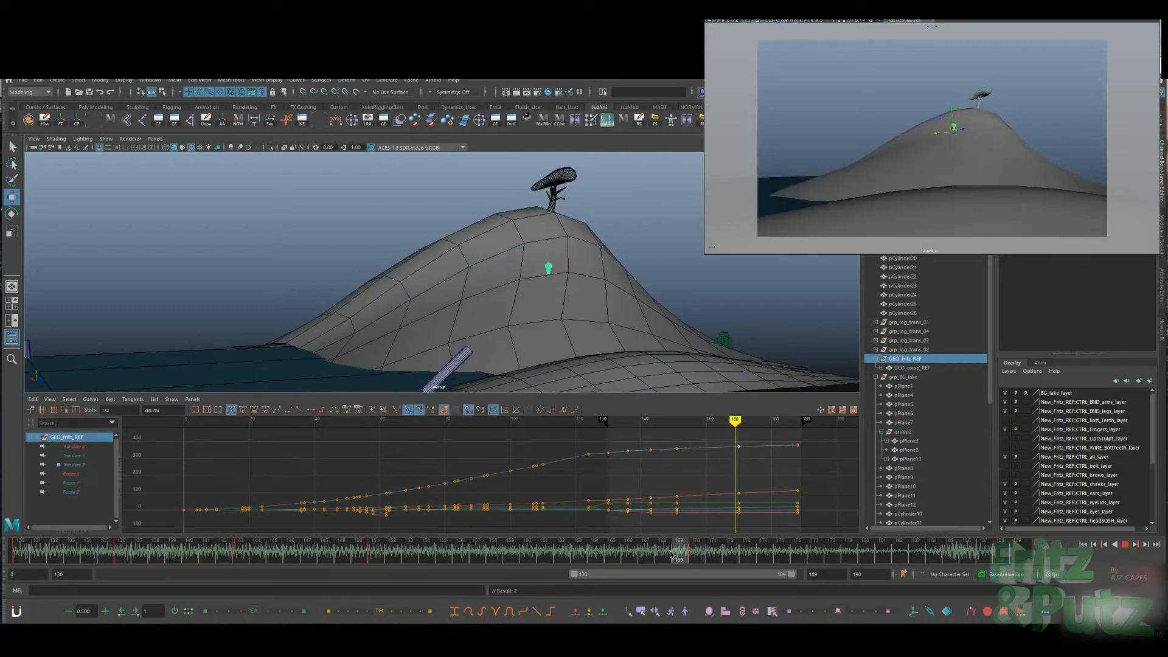
Key GEO_fritz_REF's sideways position along X at frames 160 and 178, checking the path in playback
{"action": "left_click", "coordinate": [119, 562]}
{"action": "left_click_drag", "start_coordinate": [119, 562], "coordinate": [831, 559]}
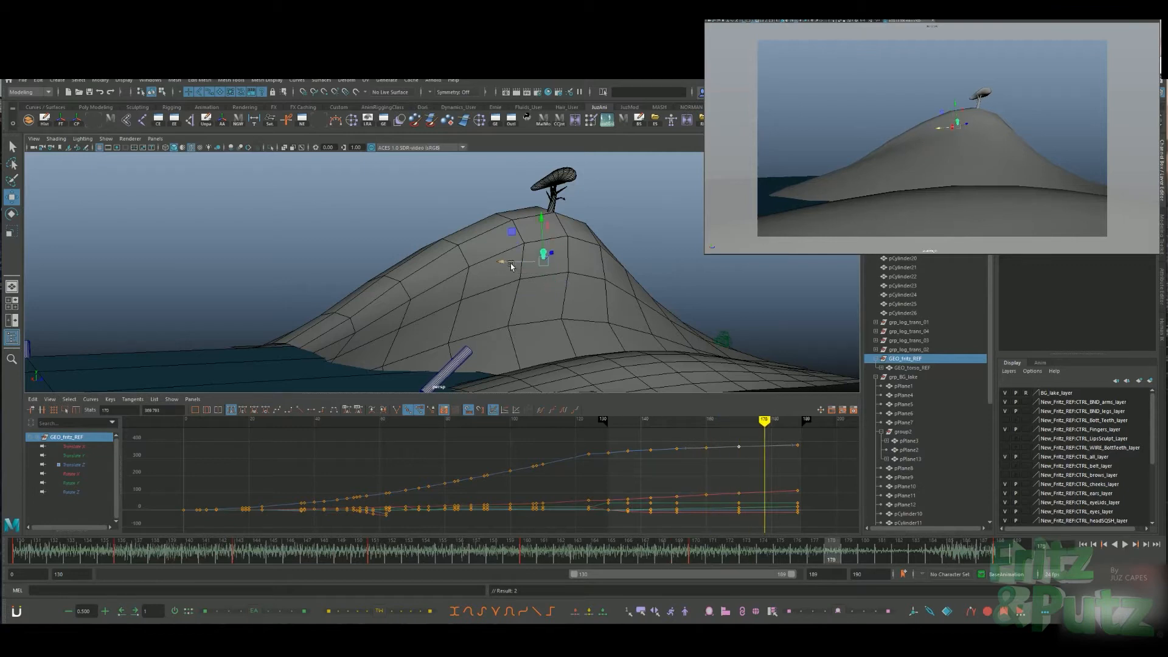
{"action": "key", "text": "alt+v"}
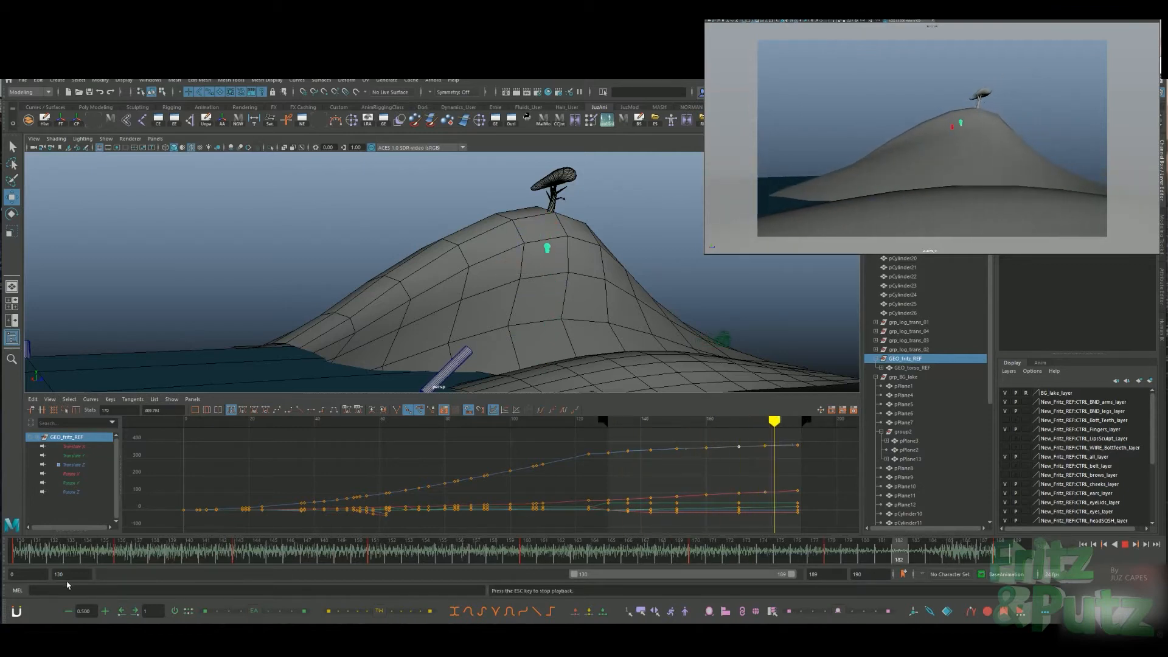
{"action": "left_click_drag", "start_coordinate": [280, 549], "coordinate": [530, 569]}
{"action": "key", "text": "alt+v"}
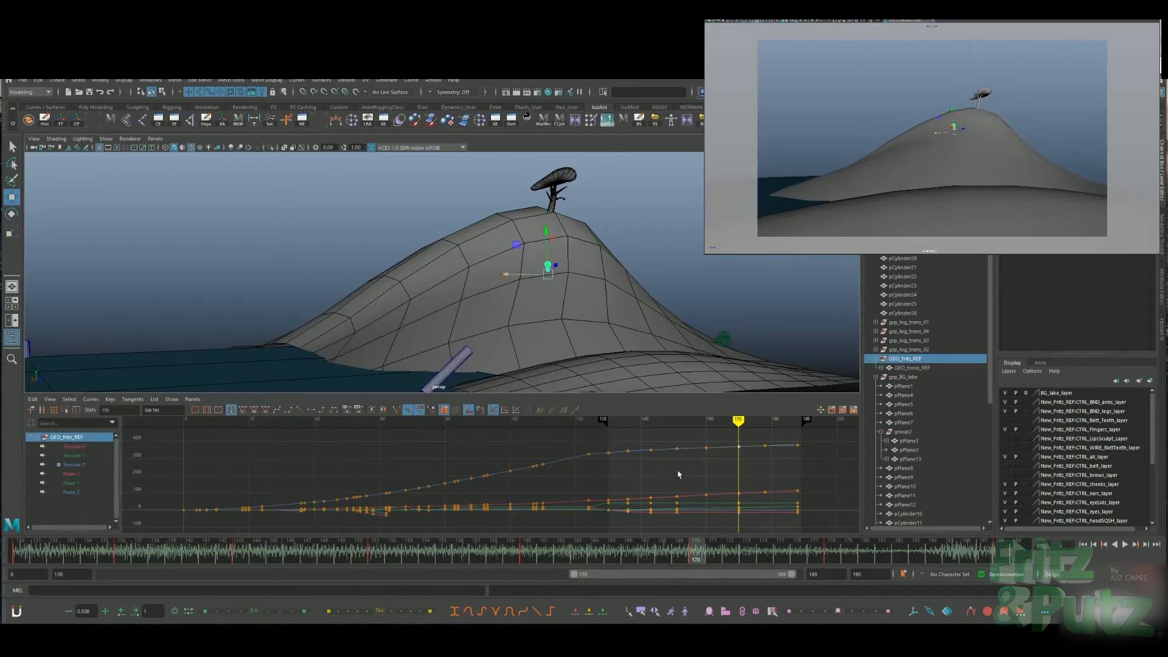
Examine the spacing of GEO_fritz_REF's last jumps up to frame 188 by stepping between frames and playing back
{"action": "key", "text": "alt+v"}
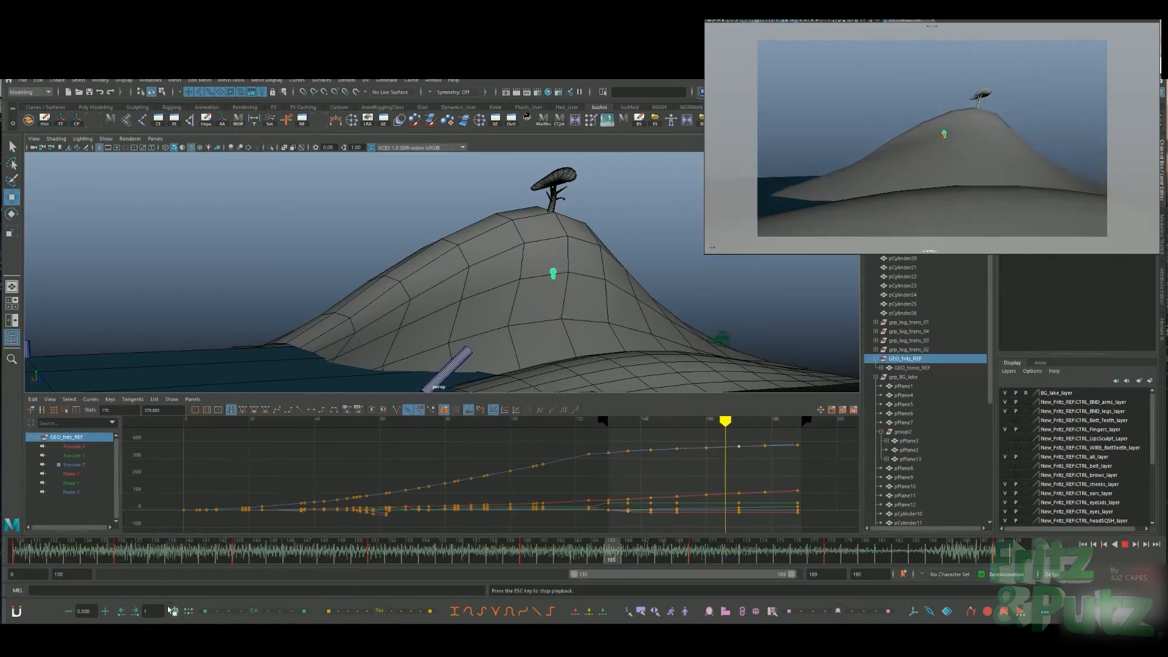
{"action": "left_click", "coordinate": [698, 549]}
{"action": "left_click_drag", "start_coordinate": [829, 557], "coordinate": [1017, 557]}
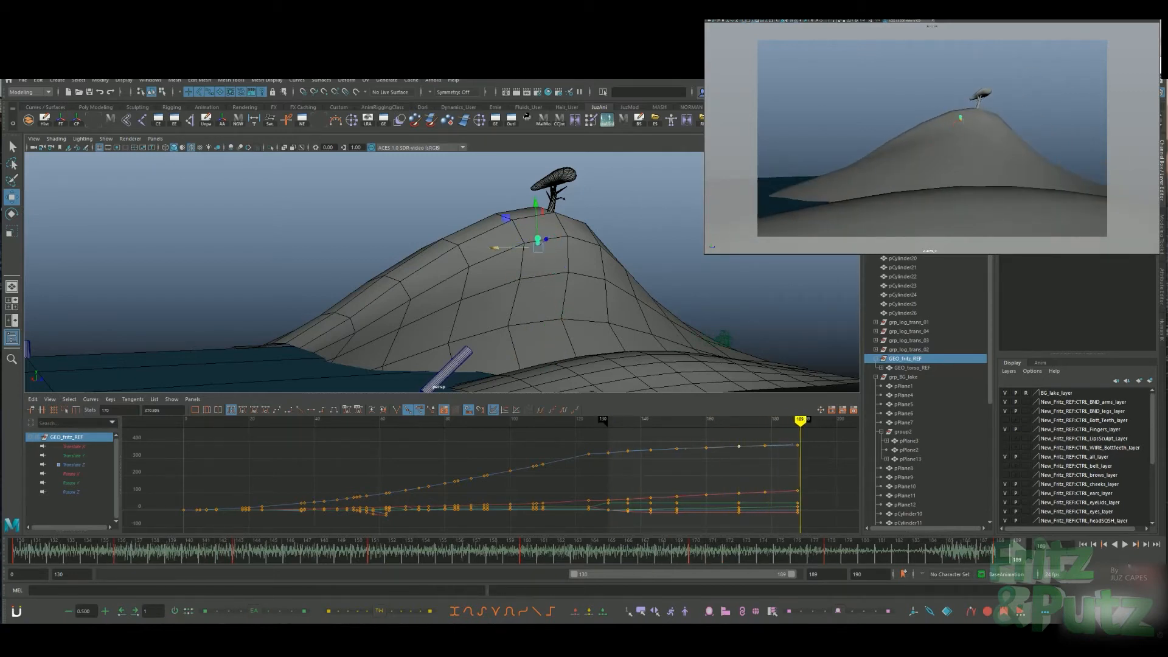
{"action": "key", "text": "ctrl+z"}
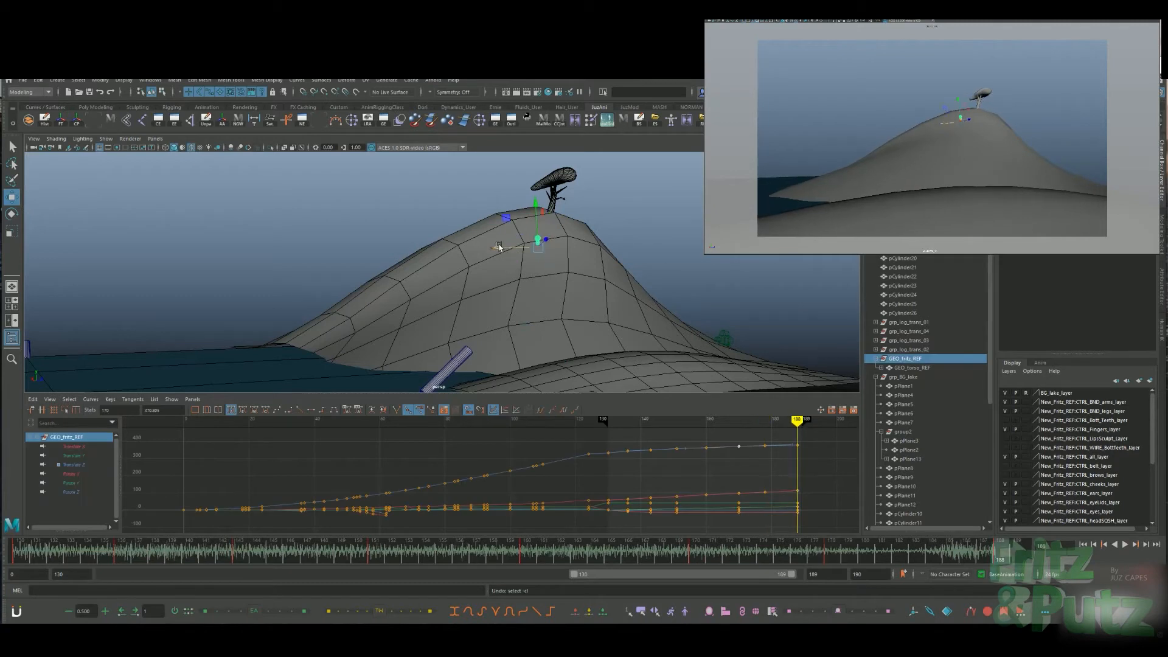
{"action": "key", "text": "comma"}
{"action": "key", "text": "comma"}
{"action": "key", "text": "period"}
{"action": "key", "text": "period"}
{"action": "key", "text": "alt+v"}
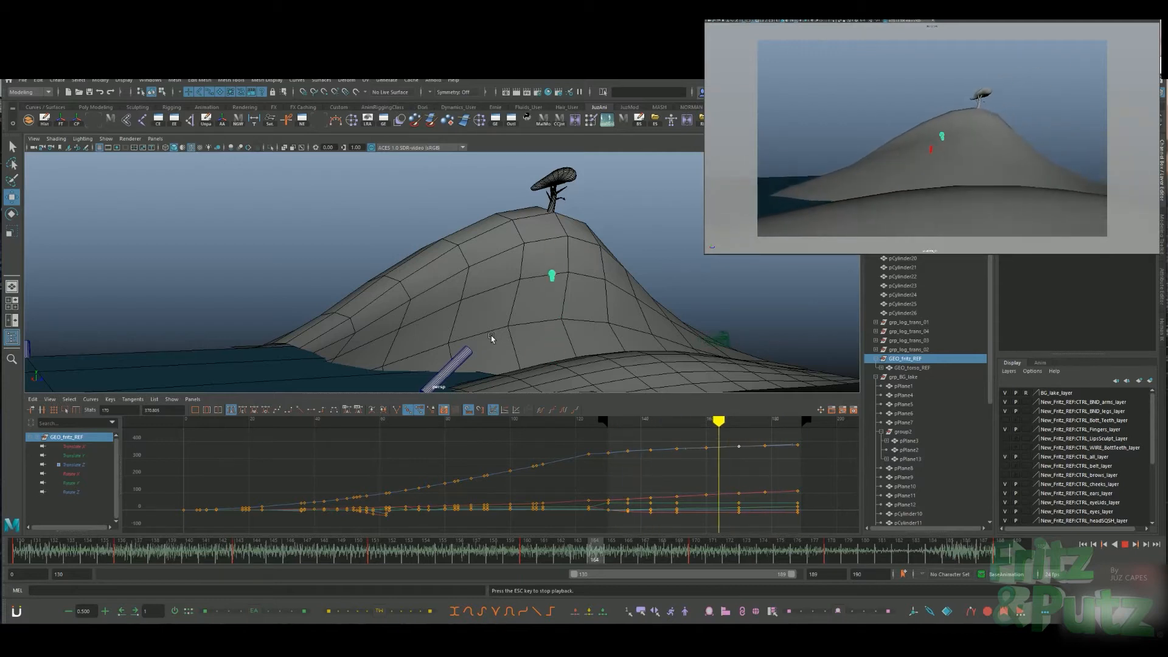
{"action": "key", "text": "alt+v"}
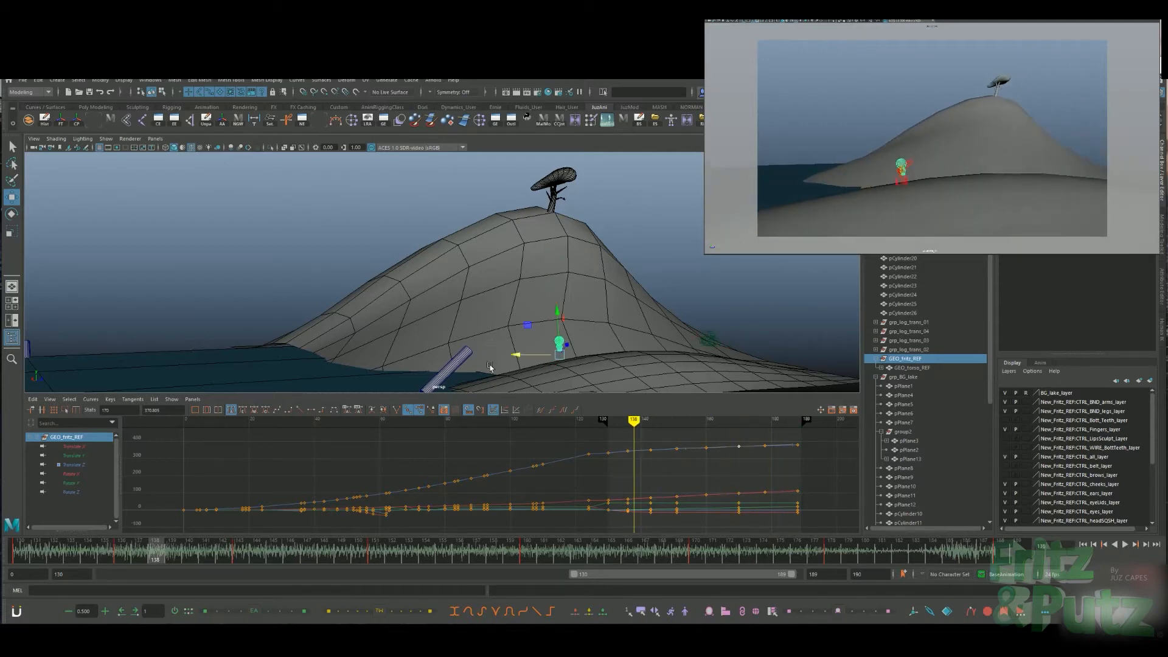
At frame 140, lower GEO_fritz_REF along Y toward the front hill's edge
{"action": "left_click_drag", "start_coordinate": [675, 332], "coordinate": [548, 324], "text": "alt"}
{"action": "left_click_drag", "start_coordinate": [157, 550], "coordinate": [189, 551]}
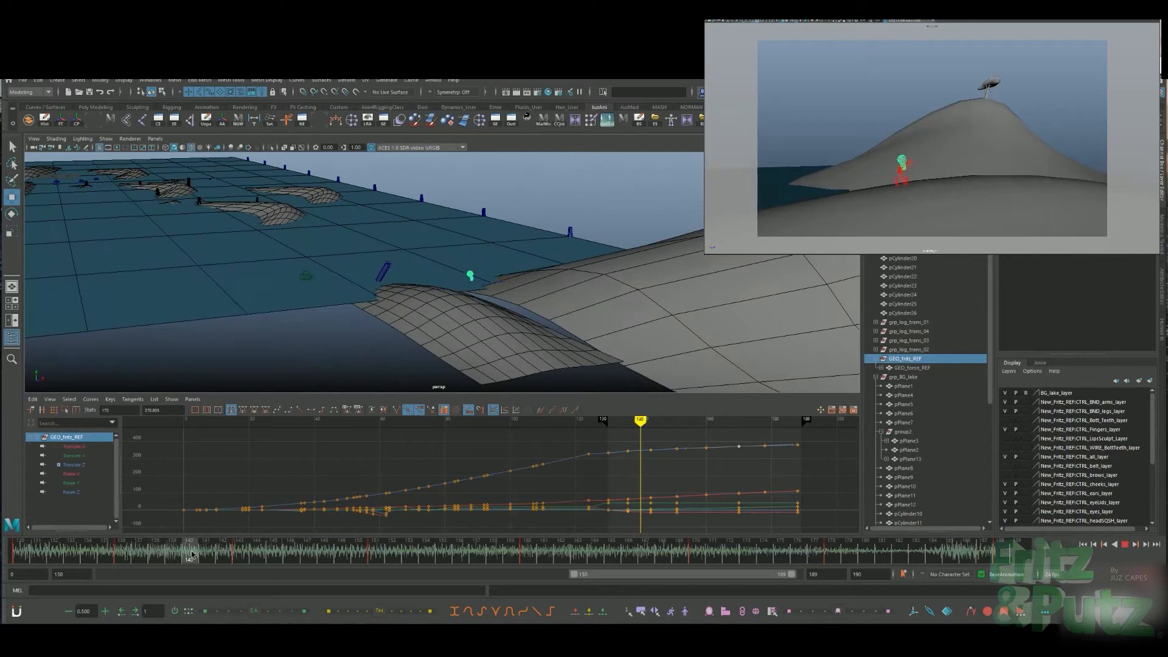
{"action": "left_click_drag", "start_coordinate": [465, 243], "coordinate": [467, 245]}
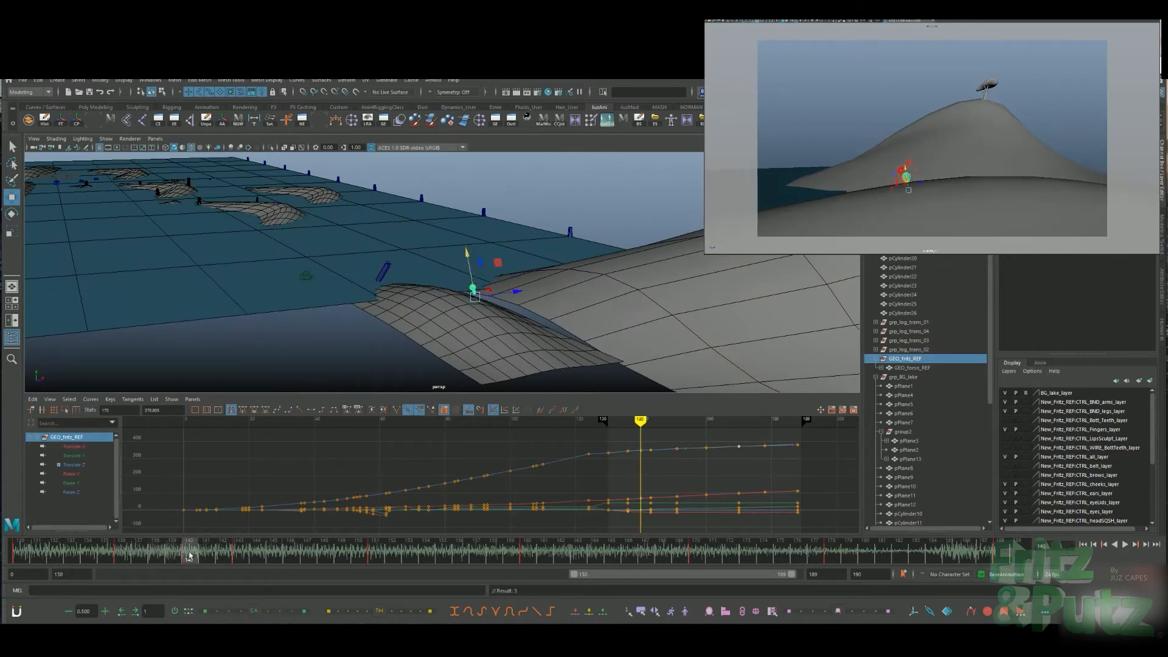
At frame 143, lower GEO_fritz_REF along Y into the gap between the front hill and the tree hill
{"action": "left_click_drag", "start_coordinate": [190, 555], "coordinate": [243, 555]}
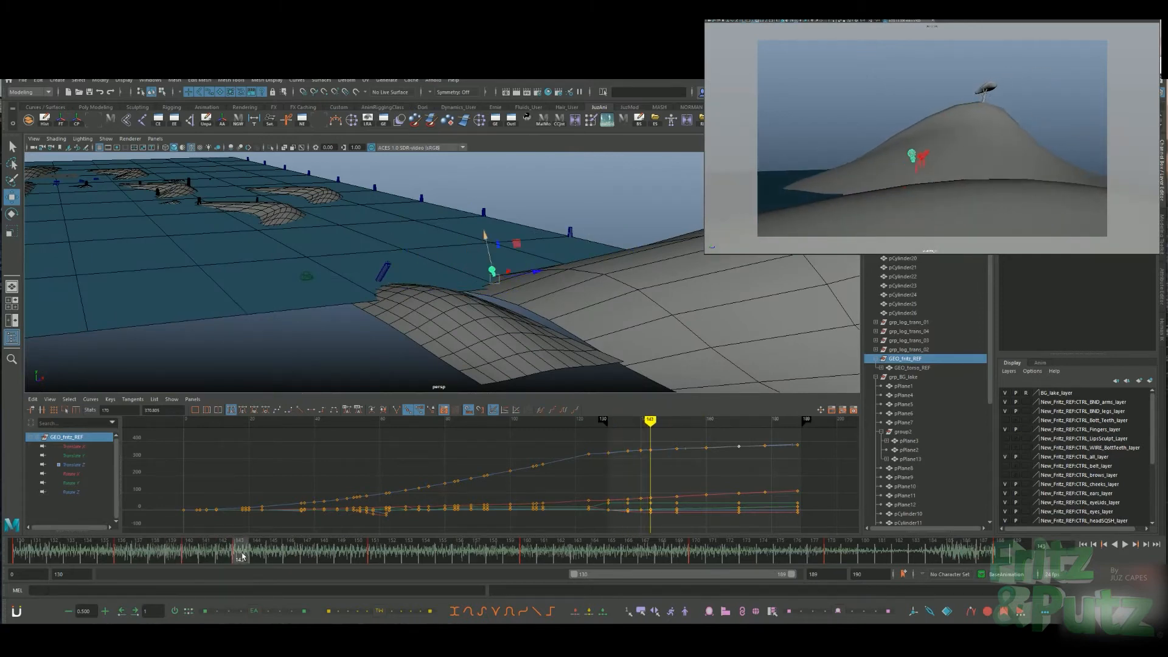
{"action": "left_click_drag", "start_coordinate": [512, 275], "coordinate": [494, 267], "text": "alt"}
{"action": "right_click_drag", "start_coordinate": [512, 260], "coordinate": [559, 258], "text": "alt"}
{"action": "middle_click_drag", "start_coordinate": [560, 258], "coordinate": [440, 225], "text": "alt"}
{"action": "right_click_drag", "start_coordinate": [441, 224], "coordinate": [414, 224], "text": "alt"}
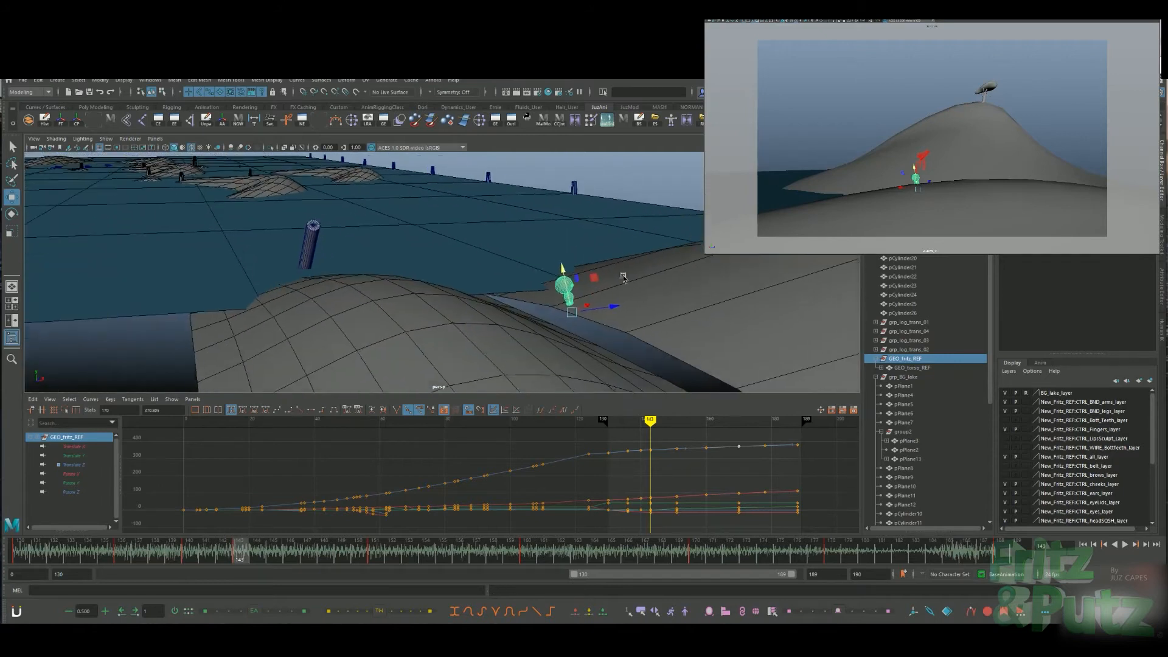
{"action": "left_click_drag", "start_coordinate": [562, 271], "coordinate": [562, 270]}
Return to frame 140, readjust GEO_fritz_REF's height slightly, and play back the jumps
{"action": "mouse_move", "coordinate": [255, 545]}
{"action": "left_mouse_down"}
{"action": "mouse_move", "coordinate": [157, 553]}
{"action": "mouse_move", "coordinate": [199, 554]}
{"action": "mouse_move", "coordinate": [189, 553]}
{"action": "left_mouse_up"}
{"action": "key", "text": "e"}
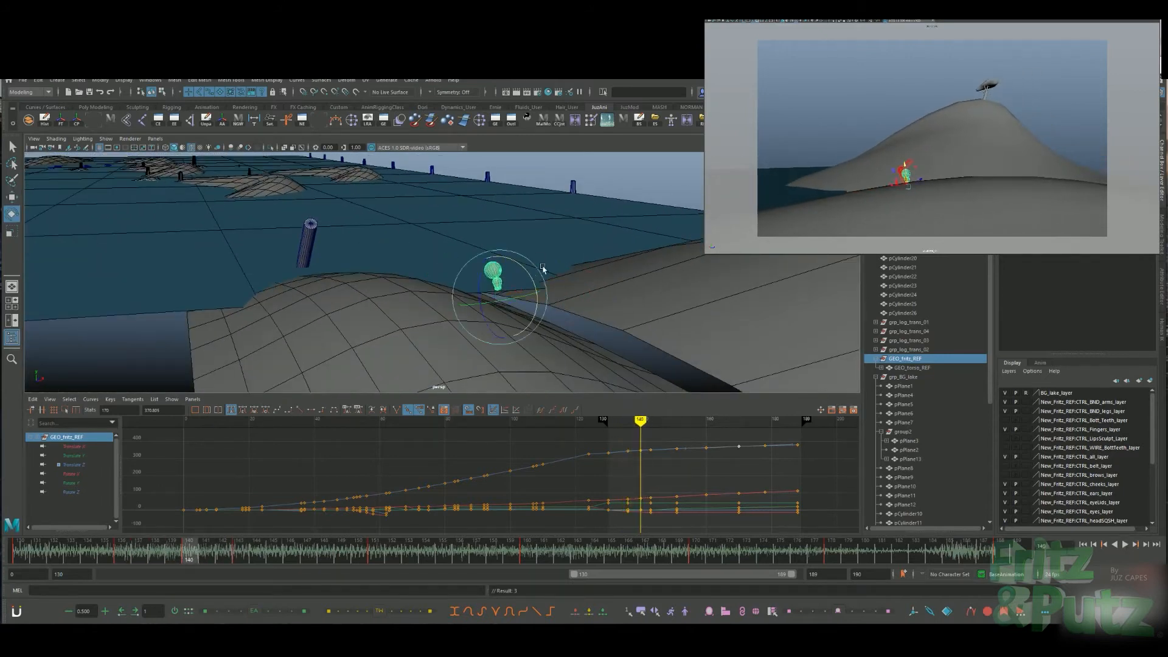
{"action": "key", "text": "alt+v"}
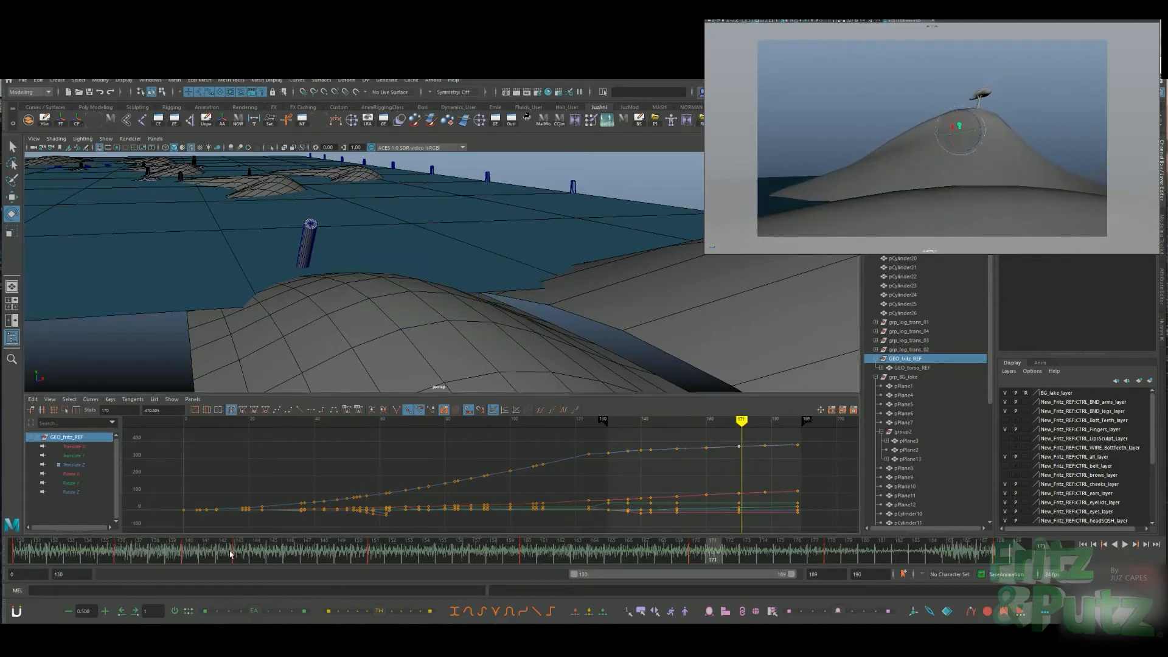
At frame 151, lower GEO_fritz_REF along Y toward the tree hill's lower slope
{"action": "left_click_drag", "start_coordinate": [289, 558], "coordinate": [373, 560]}
{"action": "middle_click_drag", "start_coordinate": [713, 193], "coordinate": [639, 218], "text": "alt"}
{"action": "key", "text": "w"}
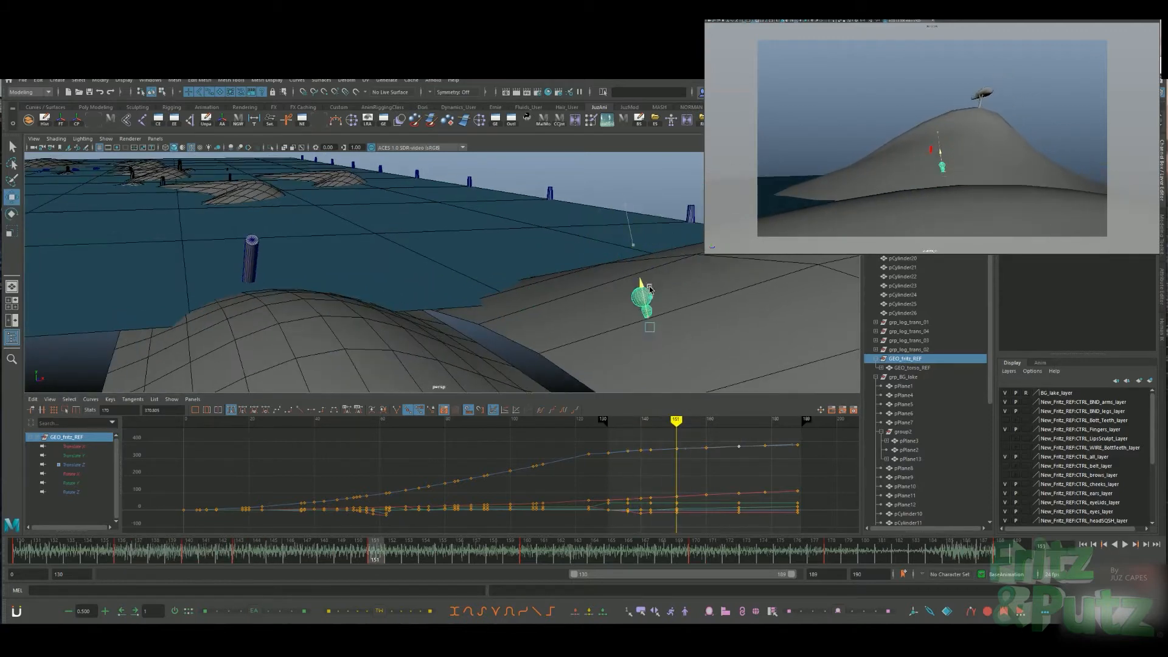
Play back the jumps, check the first ones between frames 133 and 138, and return to frame 130
{"action": "key", "text": "alt+v"}
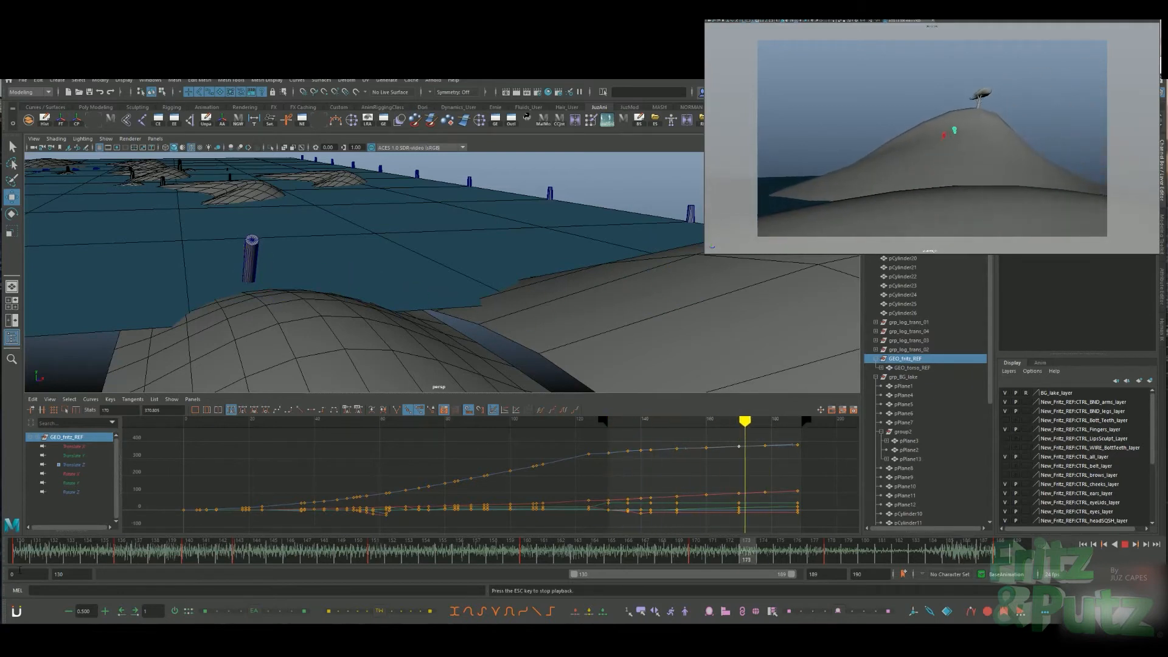
{"action": "left_click", "coordinate": [129, 551]}
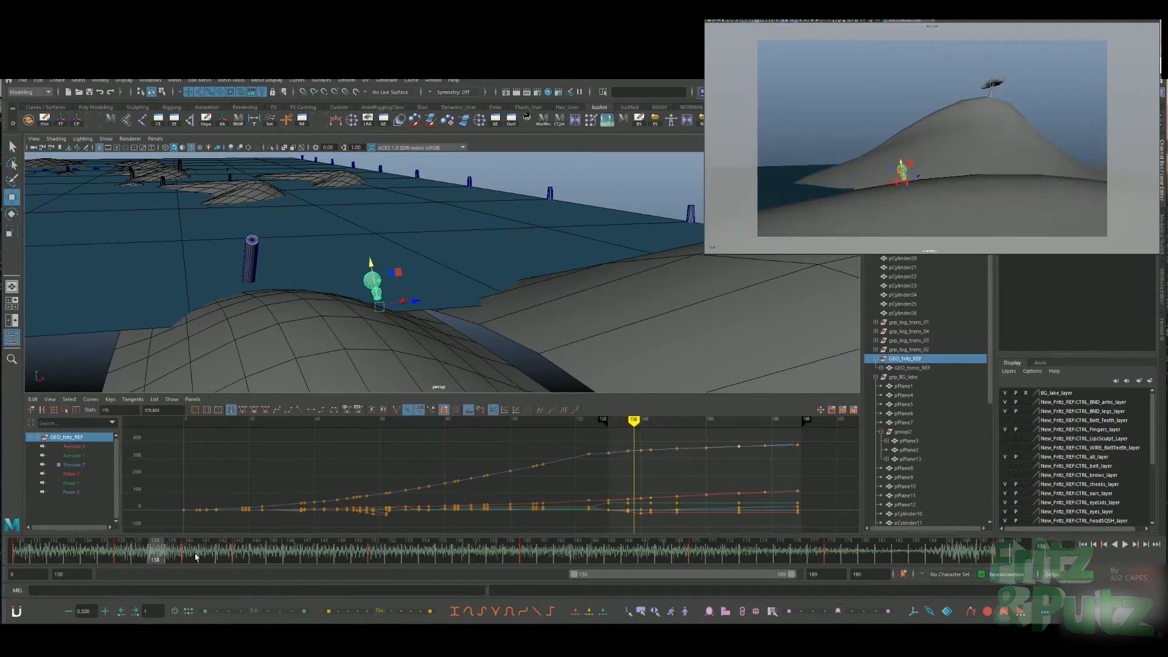
{"action": "mouse_move", "coordinate": [51, 552]}
{"action": "left_mouse_down"}
{"action": "mouse_move", "coordinate": [37, 552]}
{"action": "mouse_move", "coordinate": [70, 552]}
{"action": "left_mouse_up"}
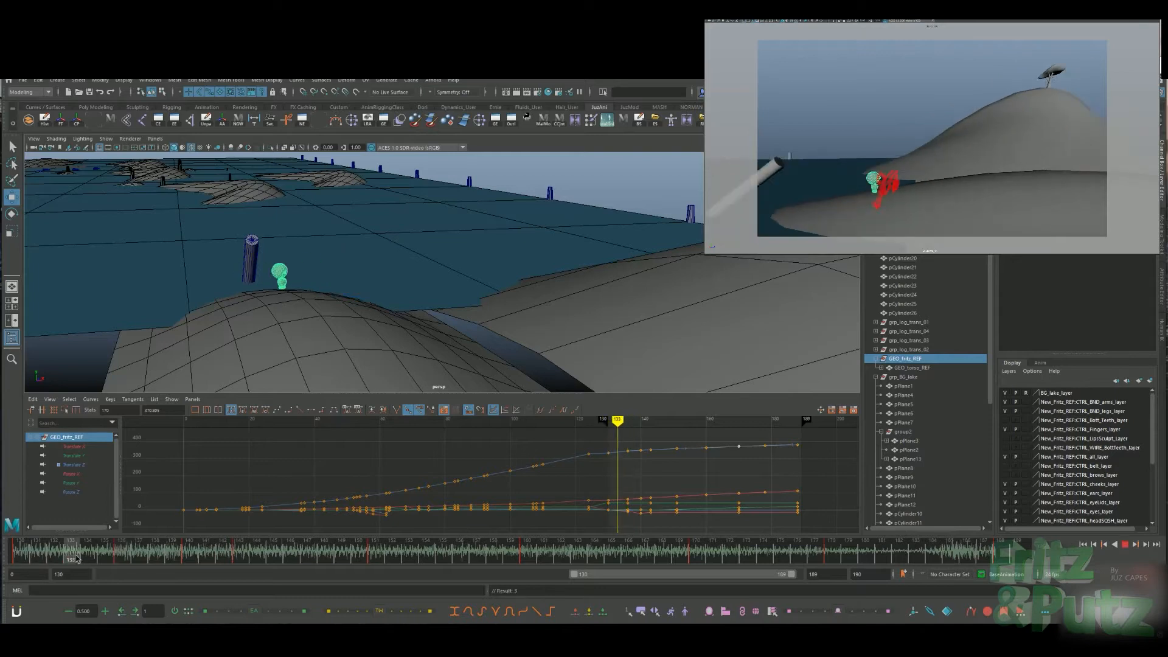
{"action": "key", "text": "alt+shift+v"}
{"action": "key", "text": "super+c"}
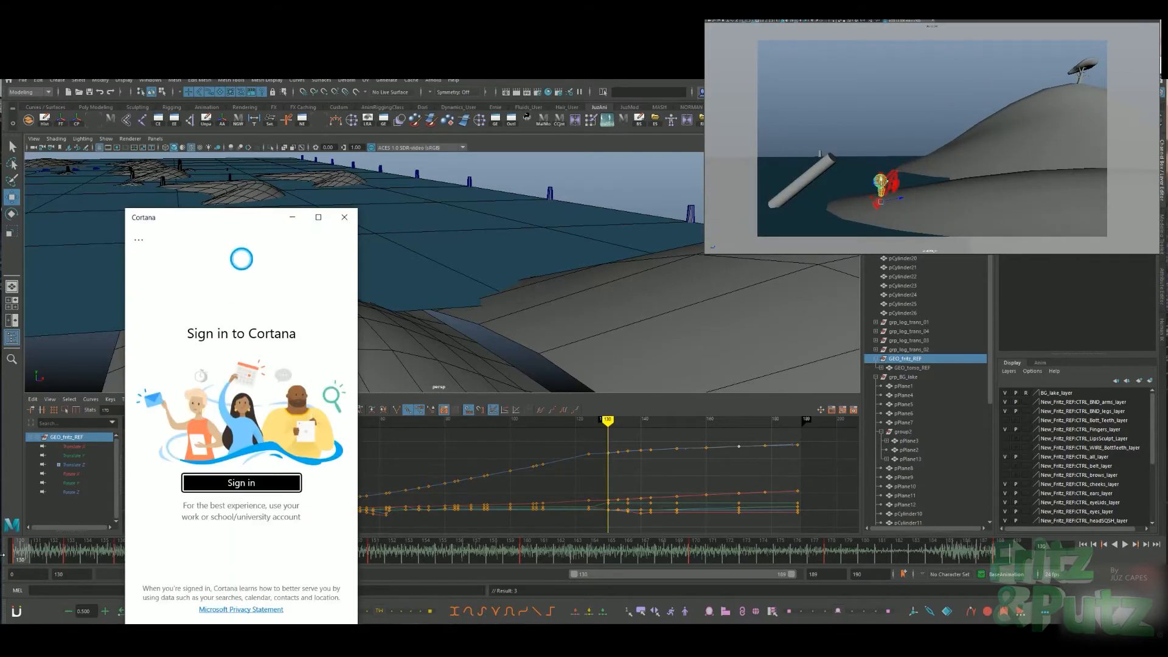
Close the Cortana window, play back the jumps, and go to frame 160 with the tree hill's slope seen from the side
{"action": "left_click", "coordinate": [345, 217]}
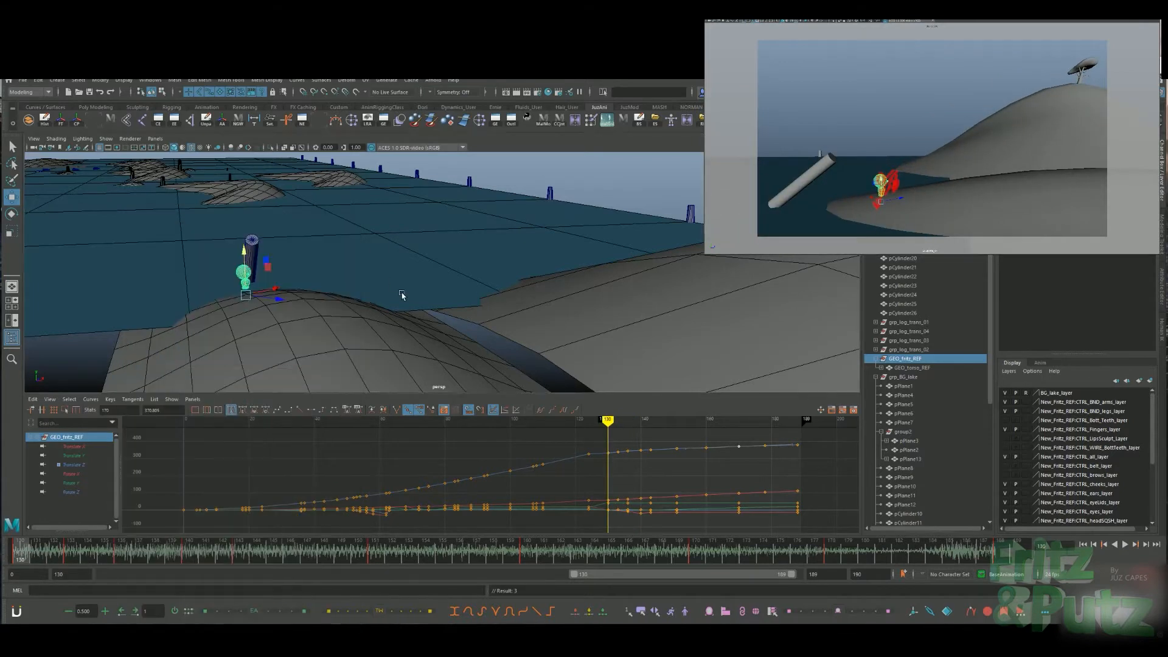
{"action": "key", "text": "alt+v"}
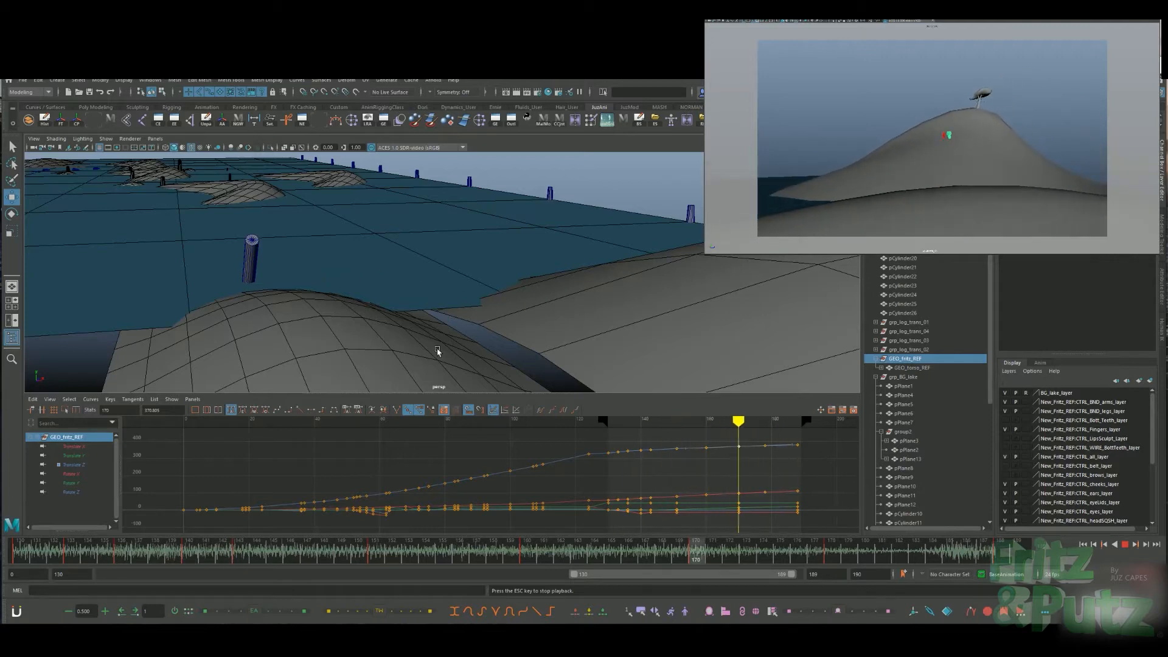
{"action": "key", "text": "alt+v"}
{"action": "left_click_drag", "start_coordinate": [449, 378], "coordinate": [690, 307], "text": "alt"}
{"action": "middle_click_drag", "start_coordinate": [690, 307], "coordinate": [482, 303], "text": "alt"}
{"action": "left_click_drag", "start_coordinate": [204, 555], "coordinate": [534, 556]}
{"action": "left_click_drag", "start_coordinate": [667, 359], "coordinate": [680, 288], "text": "alt"}
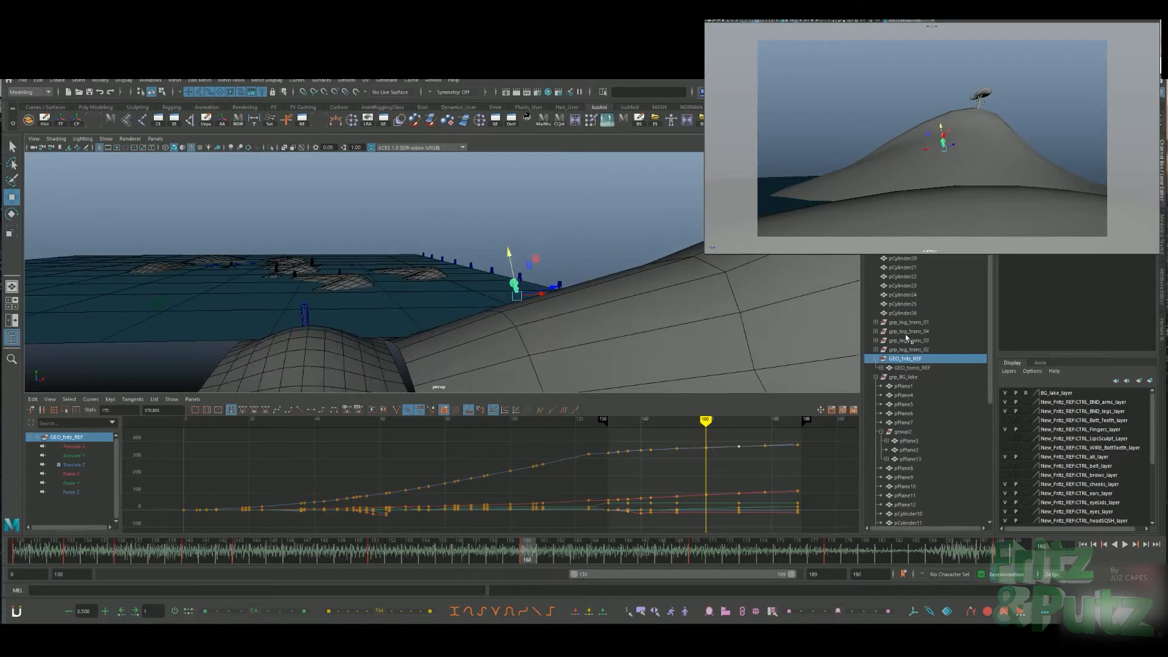
At frame 160, raise the tree hill's soft-selected slope vertices along Y just above GEO_fritz_REF
{"action": "left_click", "coordinate": [760, 327]}
{"action": "right_click_drag", "start_coordinate": [710, 279], "coordinate": [667, 279]}
{"action": "left_click", "coordinate": [674, 263]}
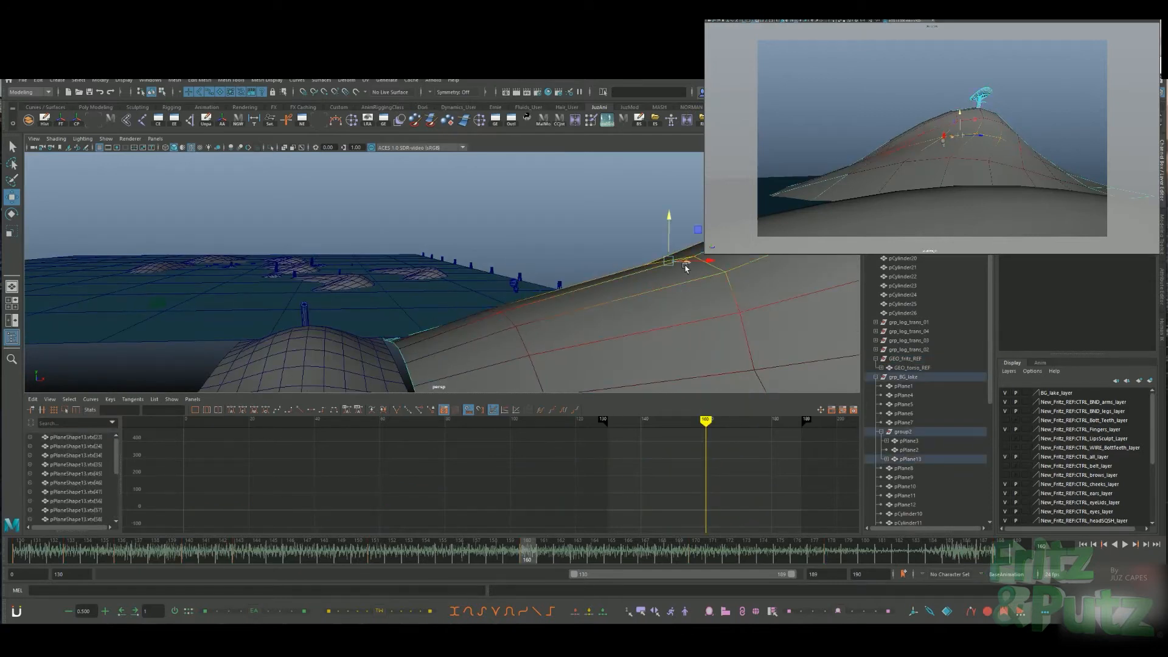
{"action": "left_click_drag", "start_coordinate": [668, 223], "coordinate": [668, 203]}
At frame 189, reduce the soft-selection falloff and raise the tree hill's ridge vertex near the tree along Y
{"action": "left_click_drag", "start_coordinate": [557, 553], "coordinate": [1018, 554]}
{"action": "middle_click_drag", "start_coordinate": [793, 289], "coordinate": [677, 352], "text": "alt"}
{"action": "left_click", "coordinate": [697, 261]}
{"action": "key", "text": "b"}
{"action": "mouse_move", "coordinate": [698, 262]}
{"action": "left_mouse_down"}
{"action": "mouse_move", "coordinate": [663, 262]}
{"action": "mouse_move", "coordinate": [676, 262]}
{"action": "left_mouse_up"}
{"action": "left_click_drag", "start_coordinate": [699, 221], "coordinate": [699, 207]}
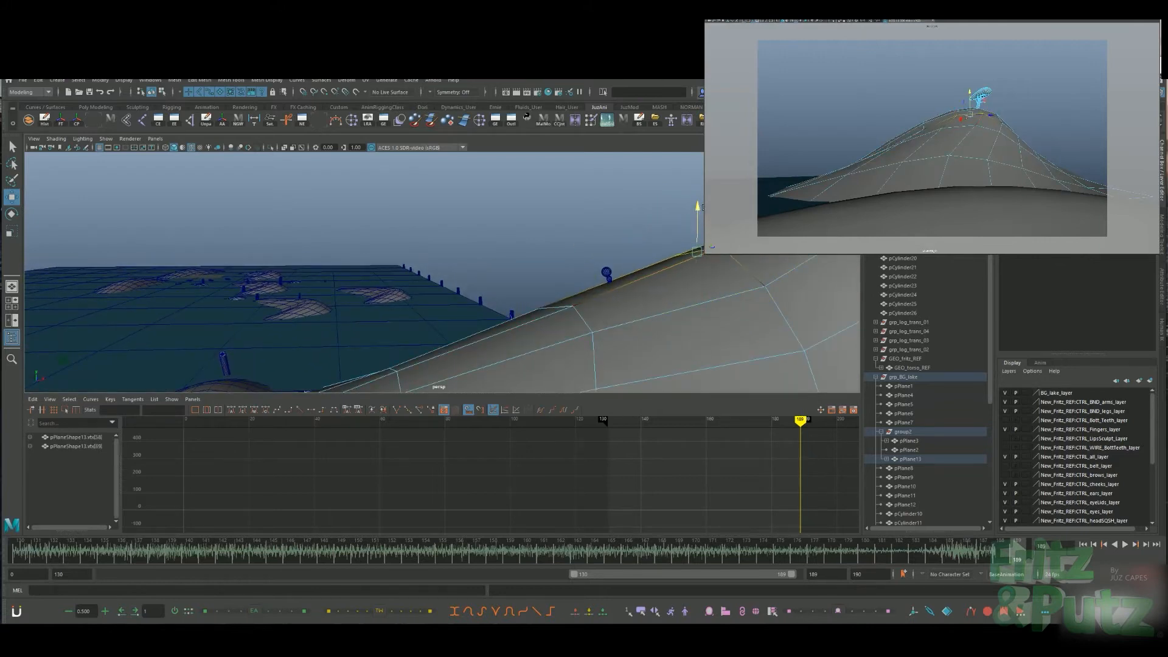
Enlarge the soft-selection falloff and shift the ridge vertices below the tree hill's crest along Z toward the tree
{"action": "left_click_drag", "start_coordinate": [745, 297], "coordinate": [846, 298], "text": "alt"}
{"action": "key", "text": "b"}
{"action": "left_click_drag", "start_coordinate": [517, 189], "coordinate": [587, 251]}
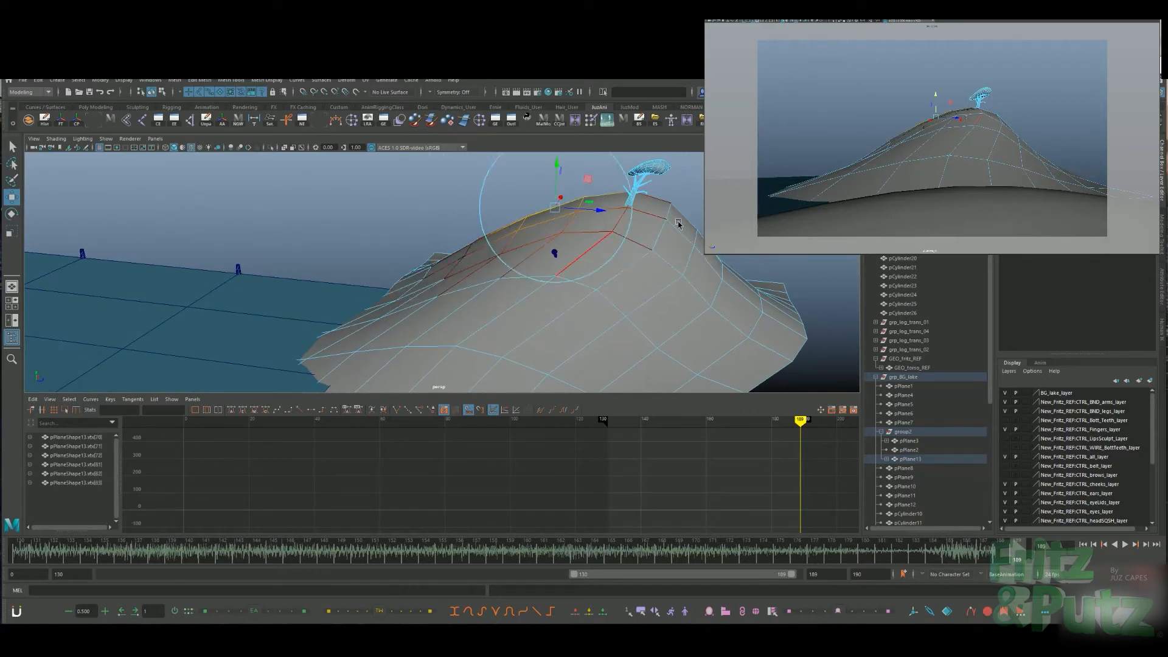
{"action": "left_click_drag", "start_coordinate": [595, 209], "coordinate": [606, 209]}
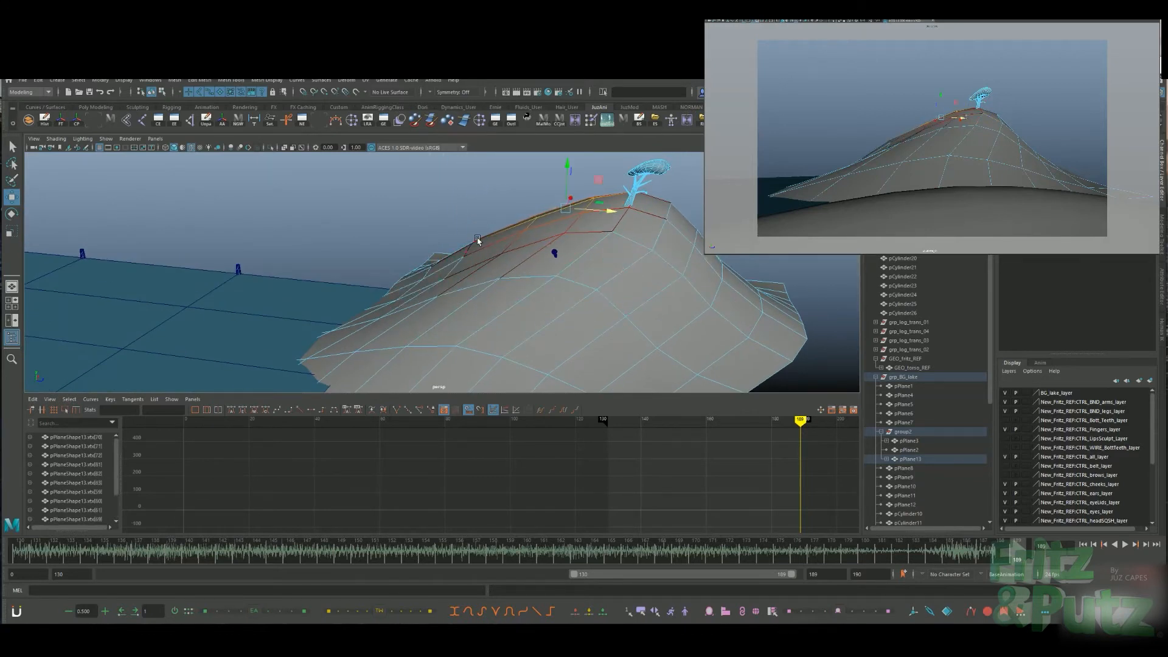
Adjust three soft-selected areas along the tree hill's ridge to straighten its silhouette up to the tree, and play back the shot
{"action": "left_click_drag", "start_coordinate": [479, 240], "coordinate": [488, 228], "text": "alt"}
{"action": "middle_click_drag", "start_coordinate": [487, 229], "coordinate": [485, 301], "text": "alt"}
{"action": "left_click", "coordinate": [458, 268]}
{"action": "left_click_drag", "start_coordinate": [496, 280], "coordinate": [479, 331], "text": "alt"}
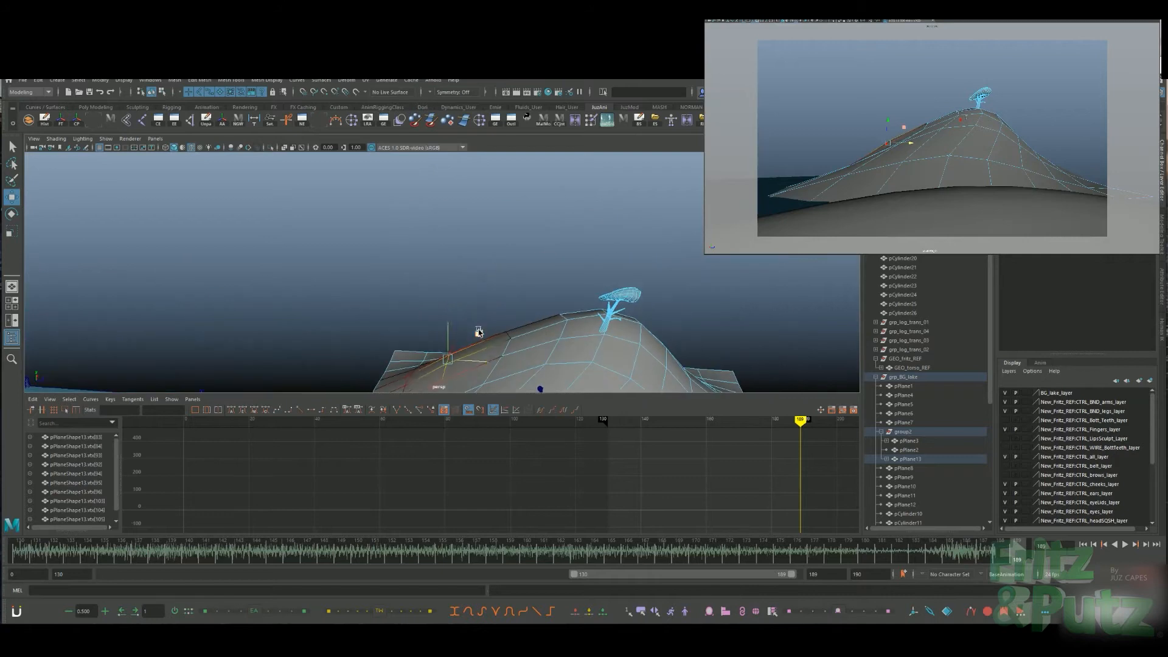
{"action": "left_click", "coordinate": [510, 335]}
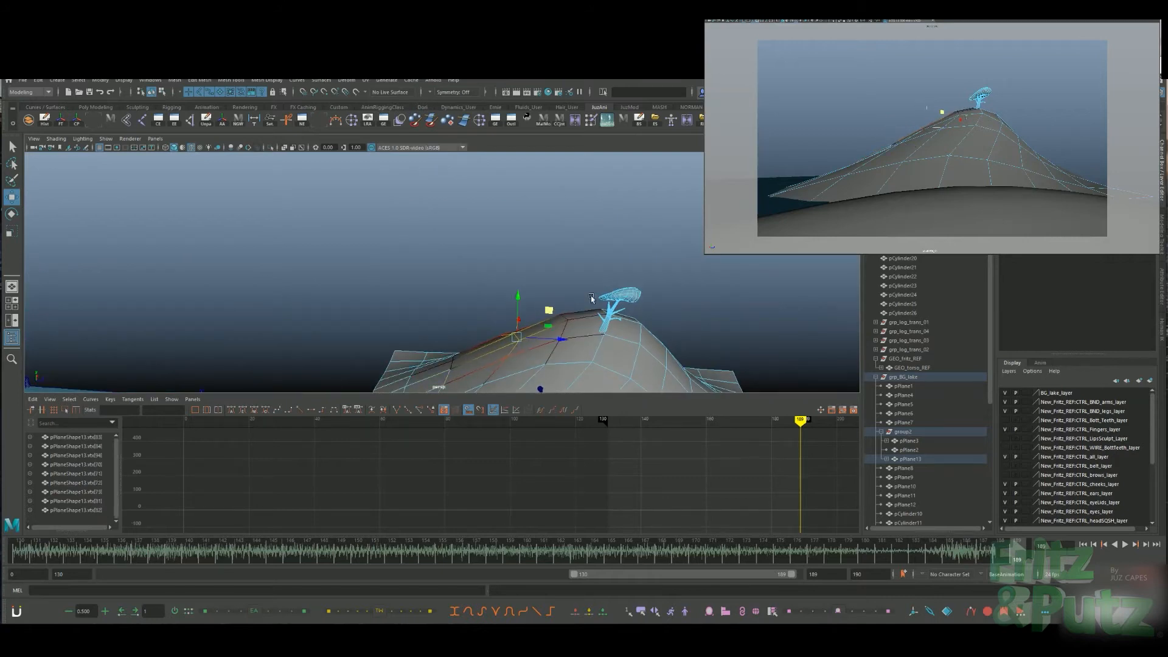
{"action": "left_click", "coordinate": [564, 316]}
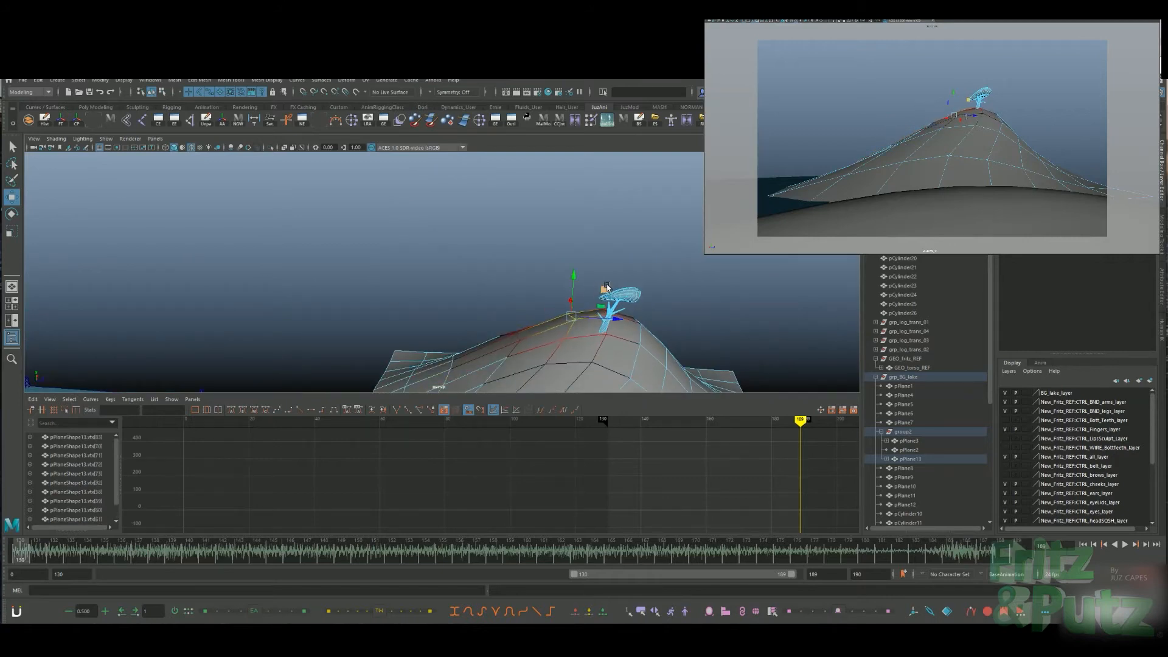
{"action": "key", "text": "alt+v"}
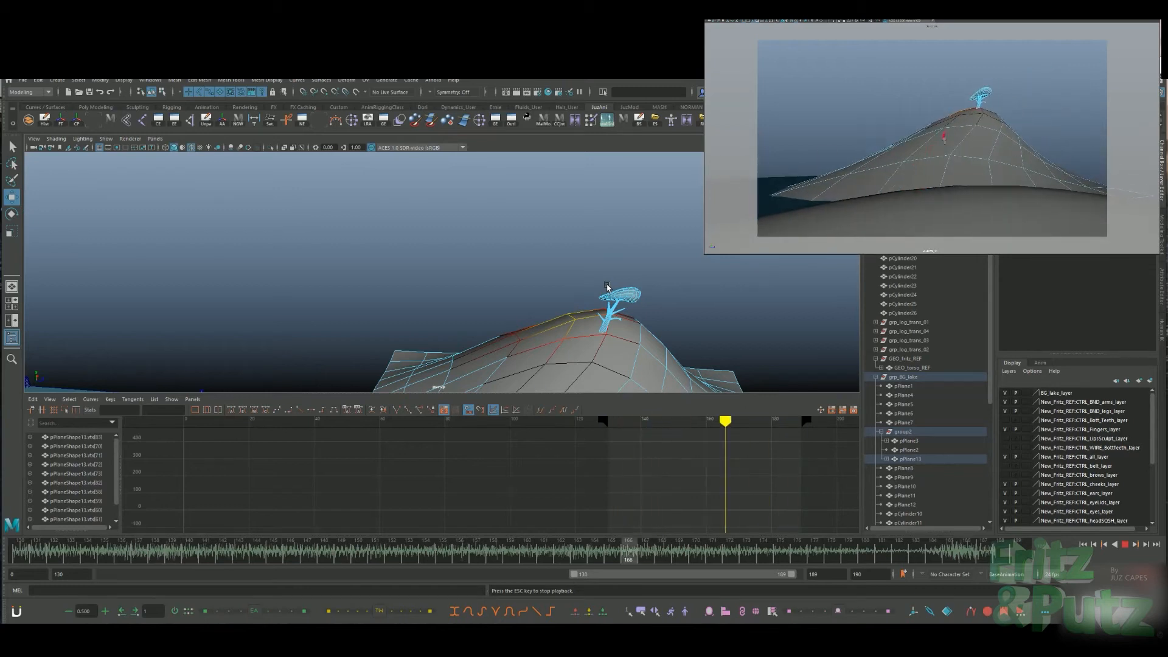
{"action": "key", "text": "Escape"}
Select GEO_fritz_REF and play back its jumps up the reshaped tree hill, viewing the slope from the side
{"action": "scroll", "coordinate": [578, 297], "scroll_direction": "up", "scroll_amount": 5}
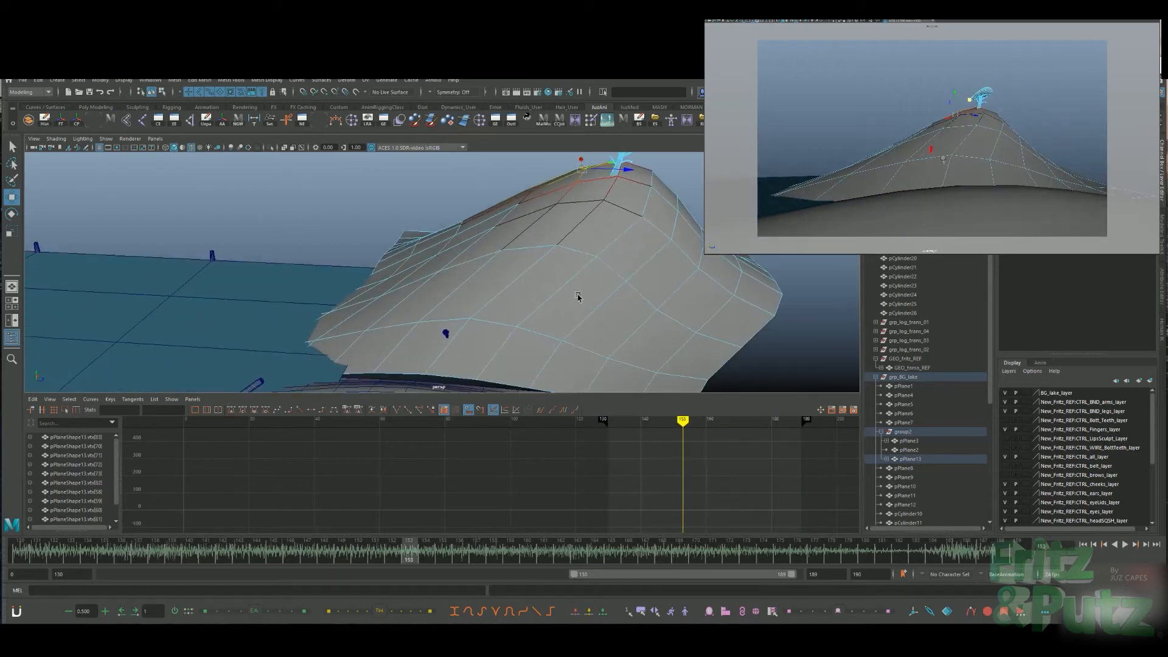
{"action": "middle_click_drag", "start_coordinate": [577, 295], "coordinate": [579, 290], "text": "alt"}
{"action": "left_click", "coordinate": [446, 327]}
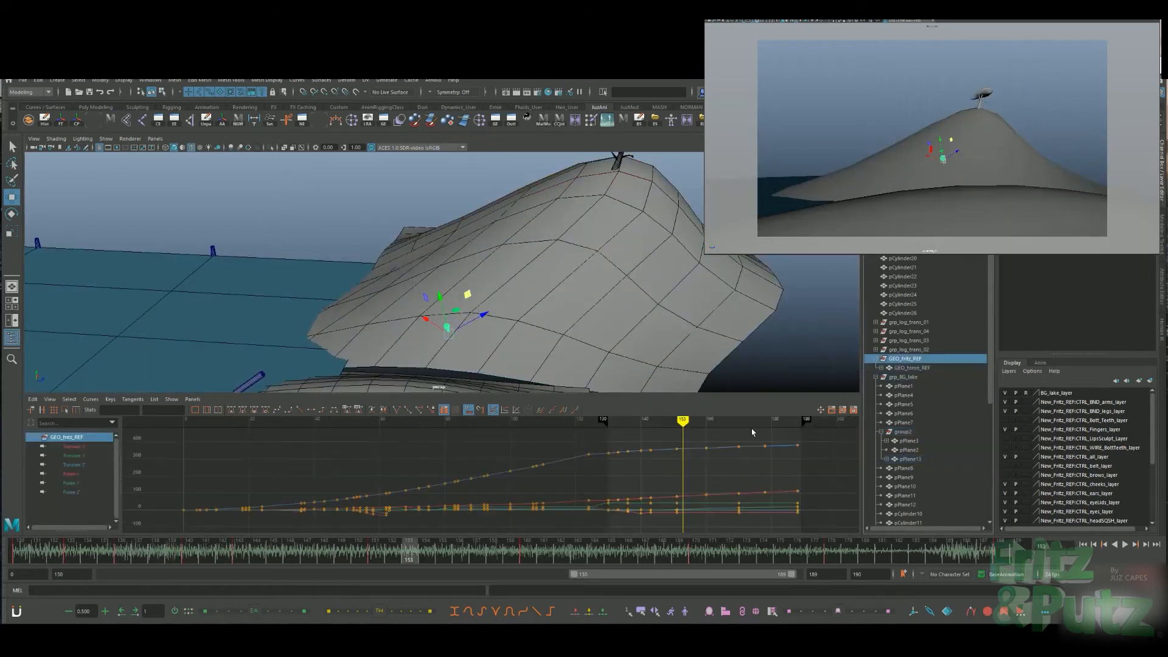
{"action": "key", "text": "alt+comma"}
{"action": "key", "text": "alt+comma"}
{"action": "key", "text": "e"}
{"action": "key", "text": "alt+v"}
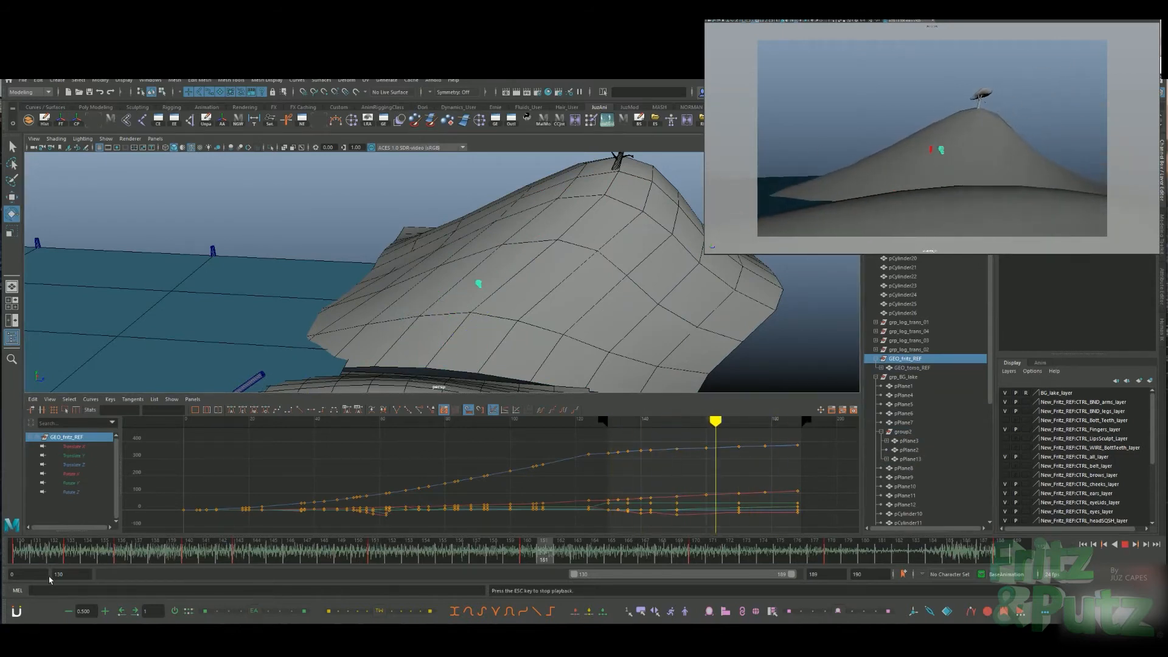
{"action": "left_click_drag", "start_coordinate": [676, 292], "coordinate": [665, 349], "text": "alt"}
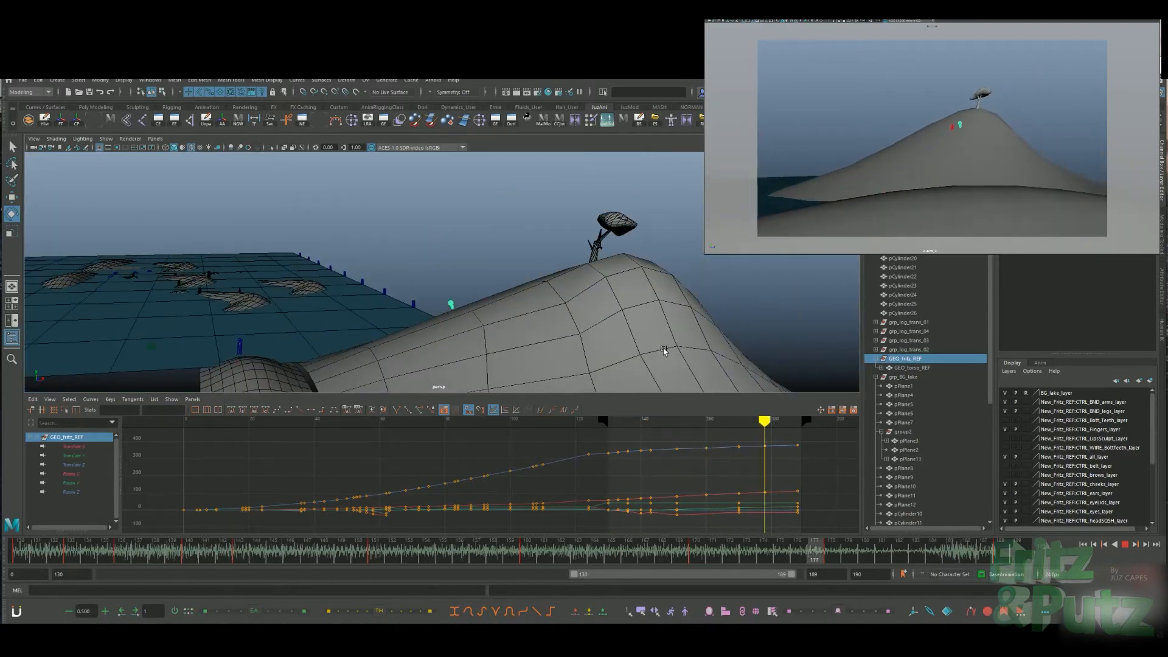
{"action": "key", "text": "alt+v"}
At frame 188, move GEO_fritz_REF along Z toward the tree hill's peak and play back the jumps
{"action": "left_click", "coordinate": [987, 549]}
{"action": "key", "text": "w"}
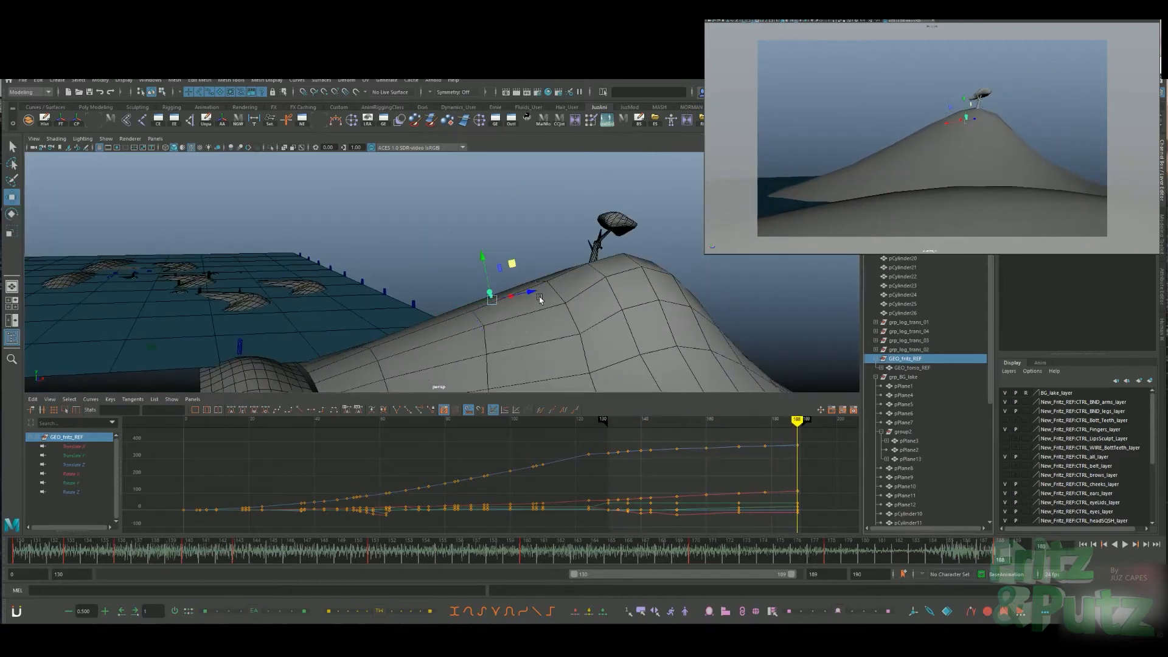
{"action": "key", "text": "f"}
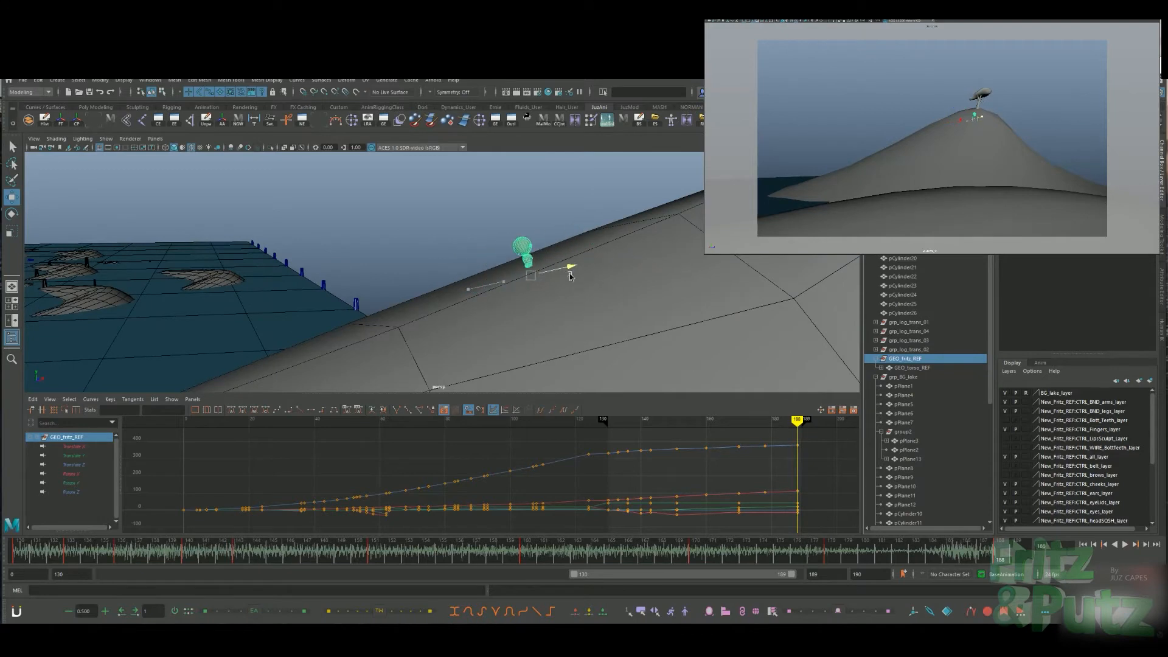
{"action": "key", "text": "alt+v"}
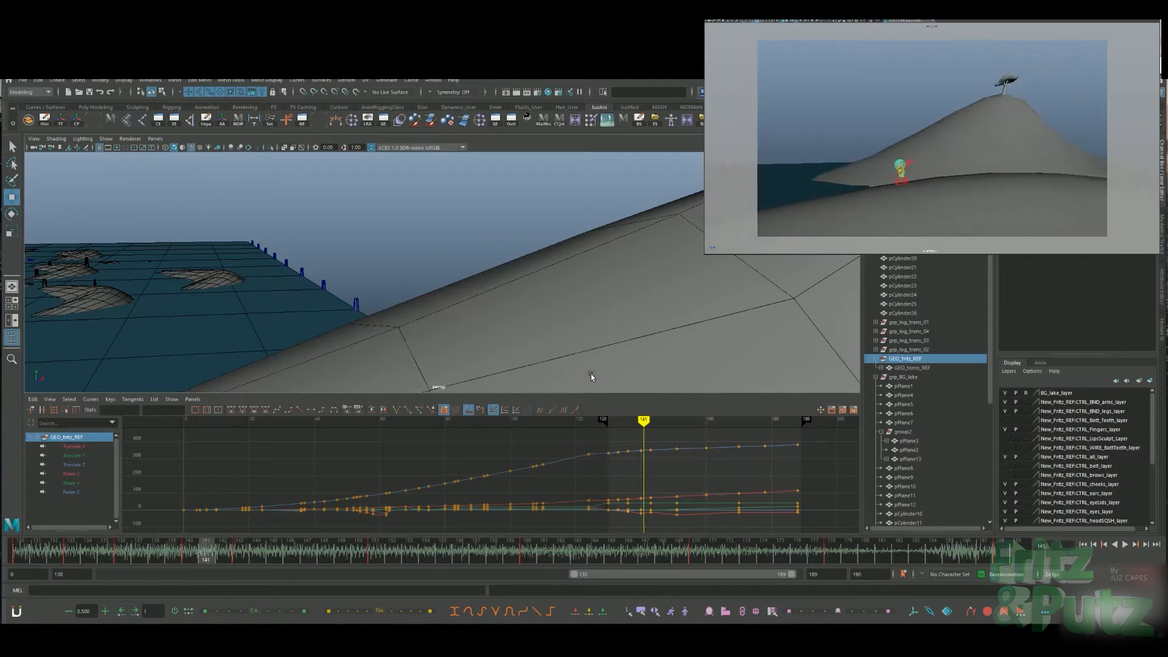
{"action": "key", "text": "Escape"}
At frame 136, raise GEO_fritz_REF along Y above the front hill and play back the jumps
{"action": "key", "text": "f"}
{"action": "middle_click_drag", "start_coordinate": [386, 317], "coordinate": [637, 250], "text": "alt"}
{"action": "key", "text": "period"}
{"action": "key", "text": "period"}
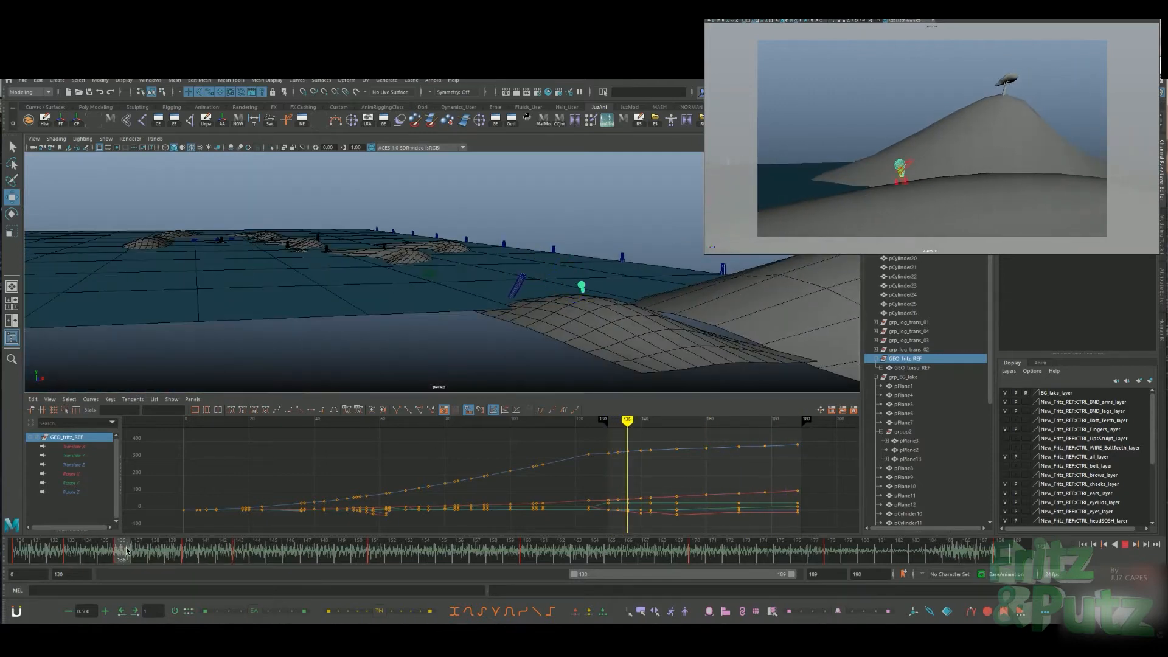
{"action": "left_click_drag", "start_coordinate": [614, 279], "coordinate": [608, 252], "text": "alt"}
{"action": "left_click_drag", "start_coordinate": [582, 256], "coordinate": [581, 246]}
{"action": "key", "text": "alt+v"}
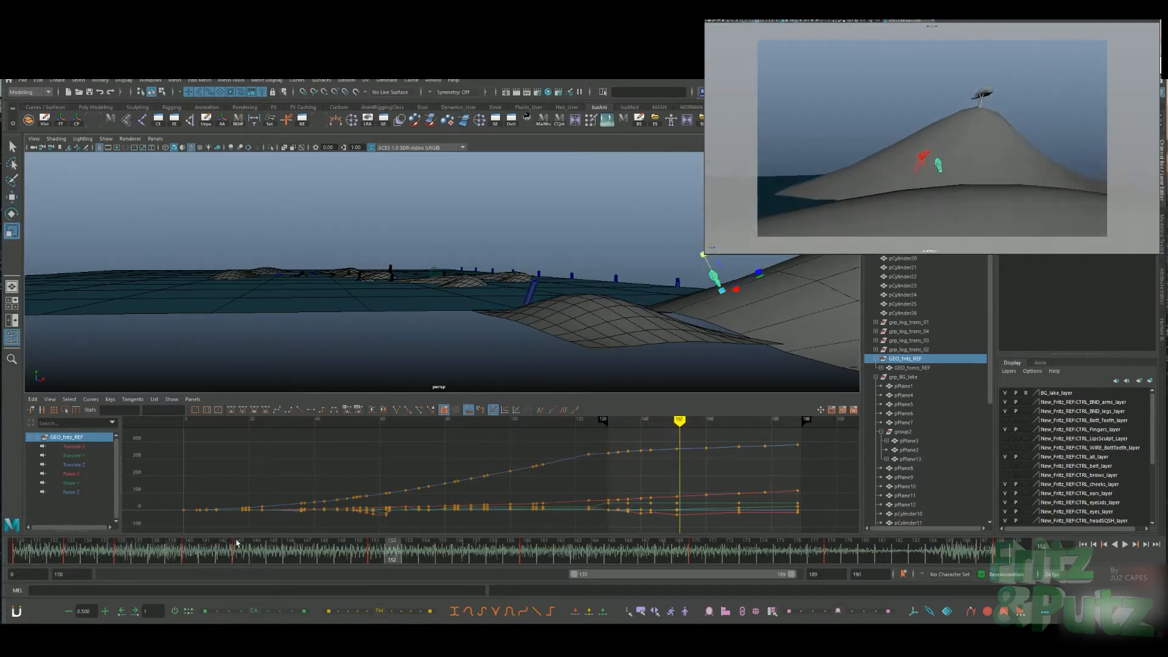
Undo the scaling of GEO_fritz_REF and stretch GEO_torso_REF along Y at frame 140 instead
{"action": "left_click", "coordinate": [124, 549]}
{"action": "key", "text": "ctrl+z"}
{"action": "key", "text": "period"}
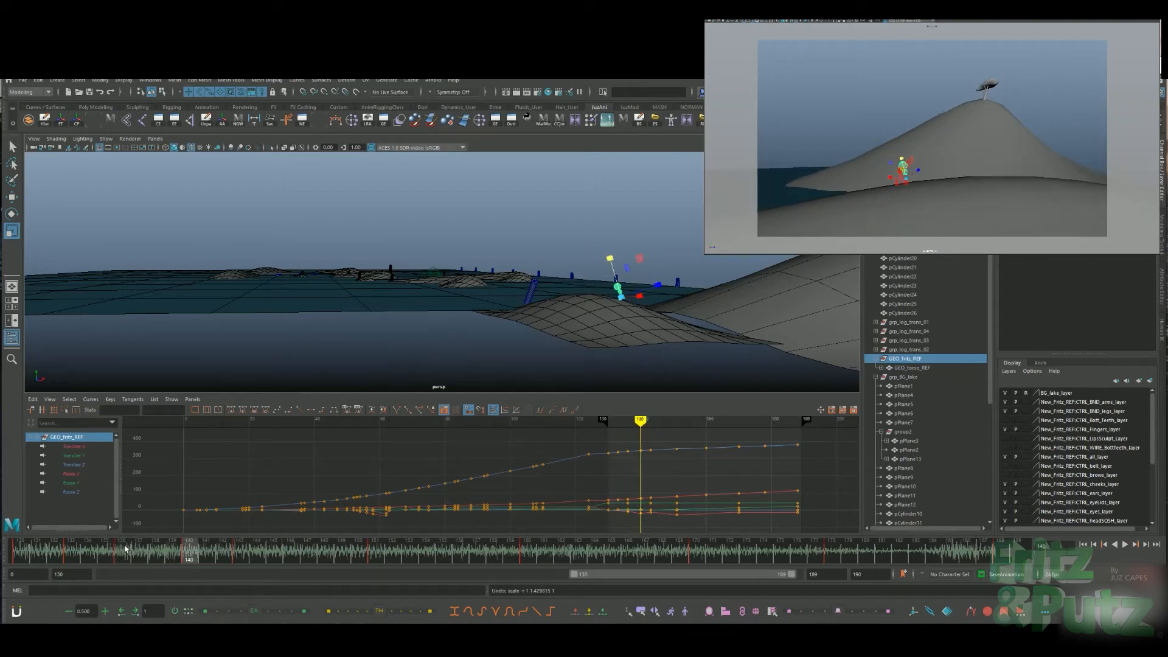
{"action": "left_click", "coordinate": [907, 368]}
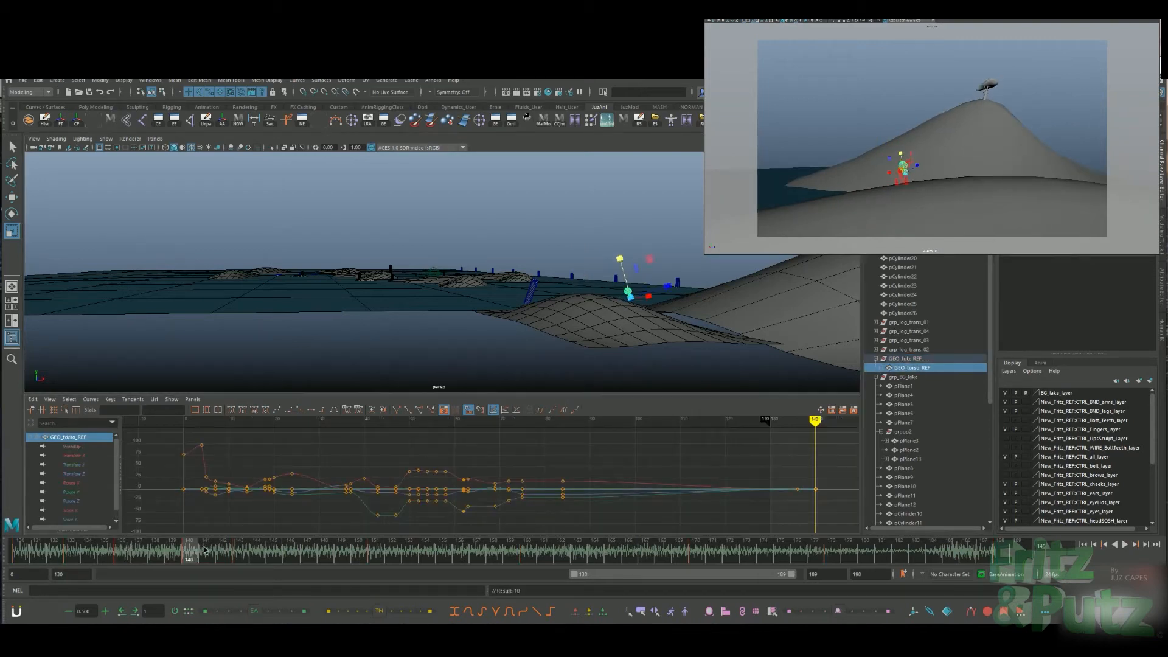
{"action": "left_click_drag", "start_coordinate": [621, 261], "coordinate": [604, 243]}
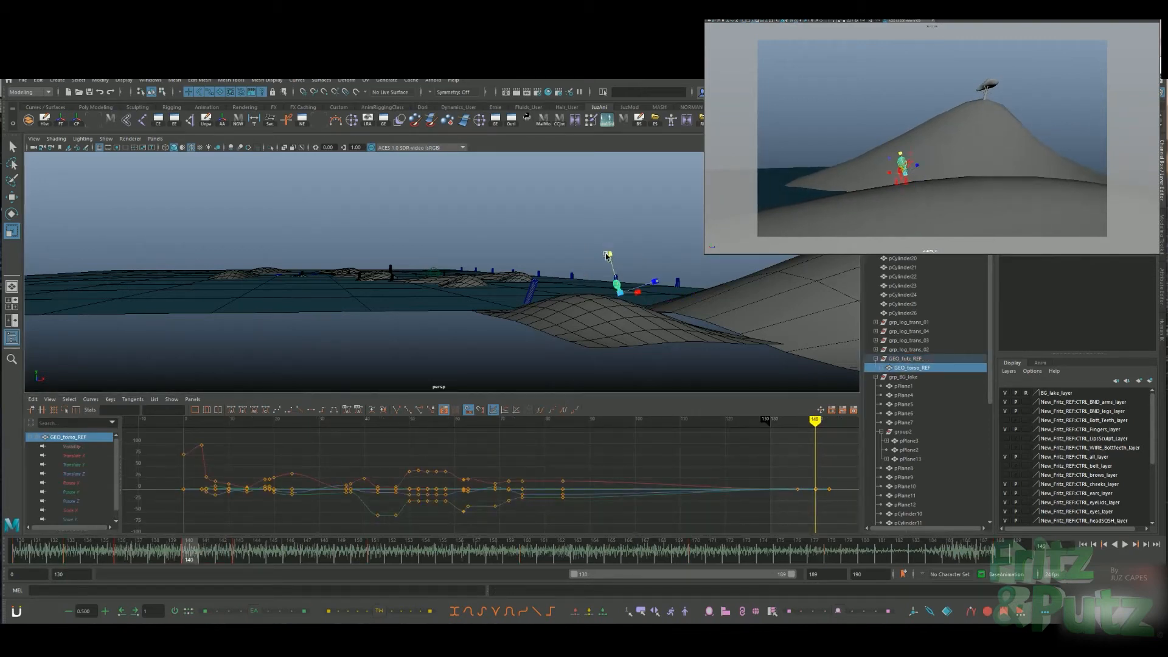
Set GEO_torso_REF's scale keys at frame 136 to 1 and play back the stretch
{"action": "mouse_move", "coordinate": [190, 550]}
{"action": "left_mouse_down"}
{"action": "mouse_move", "coordinate": [20, 550]}
{"action": "mouse_move", "coordinate": [257, 550]}
{"action": "mouse_move", "coordinate": [123, 547]}
{"action": "left_mouse_up"}
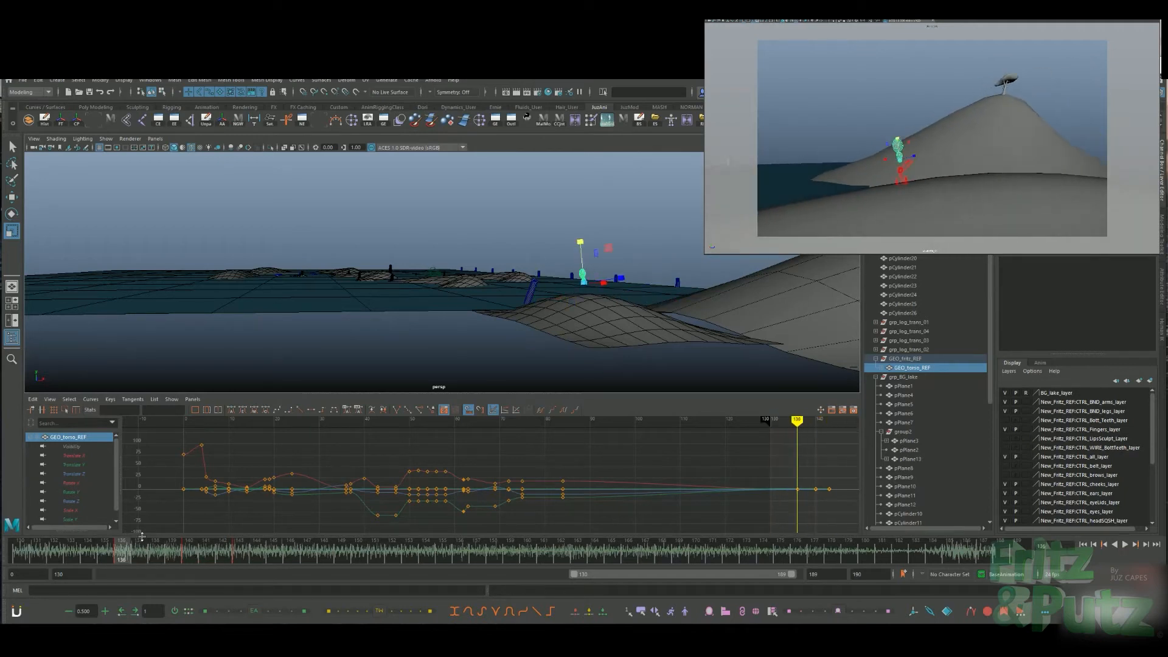
{"action": "left_click_drag", "start_coordinate": [84, 513], "coordinate": [117, 512]}
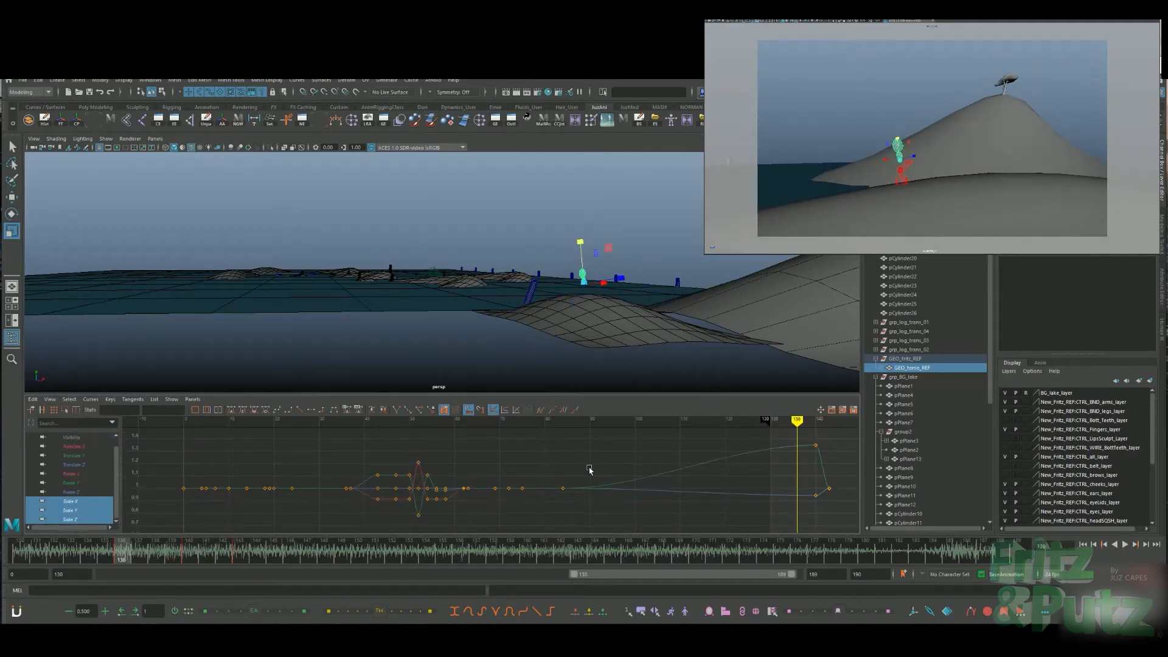
{"action": "left_click", "coordinate": [520, 558]}
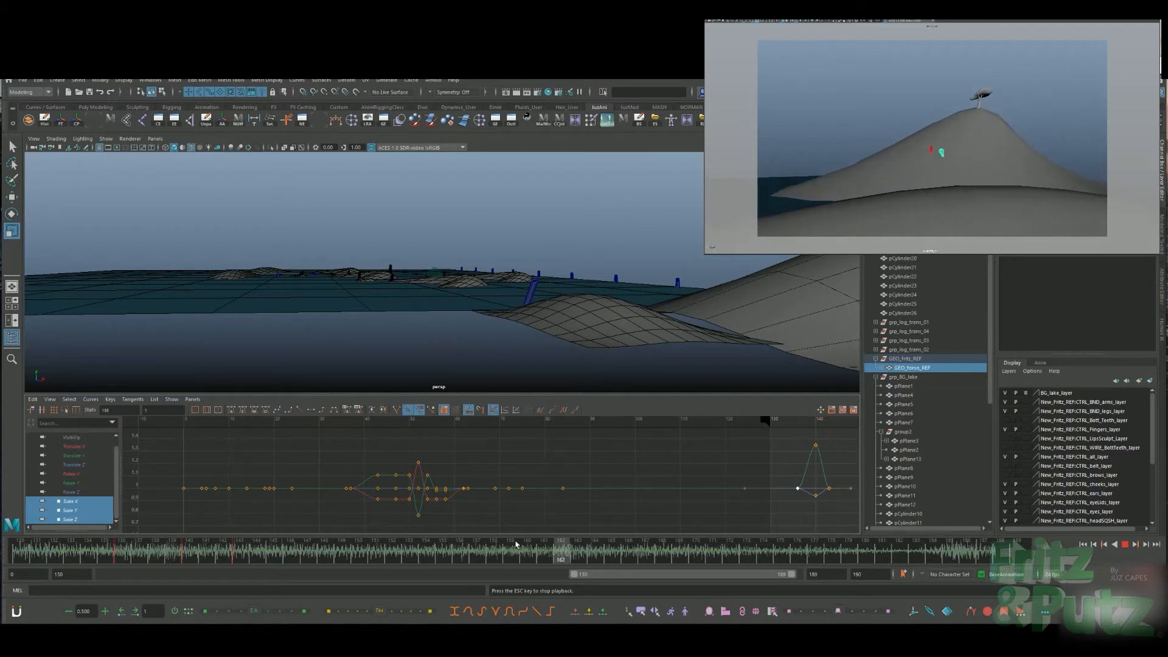
{"action": "key", "text": "Escape"}
Shift all GEO_fritz_REF and GEO_torso_REF keys from frame 140 onward two frames later, and play back the new timing
{"action": "left_click_drag", "start_coordinate": [135, 555], "coordinate": [195, 550]}
{"action": "left_click", "coordinate": [919, 361], "text": "shift"}
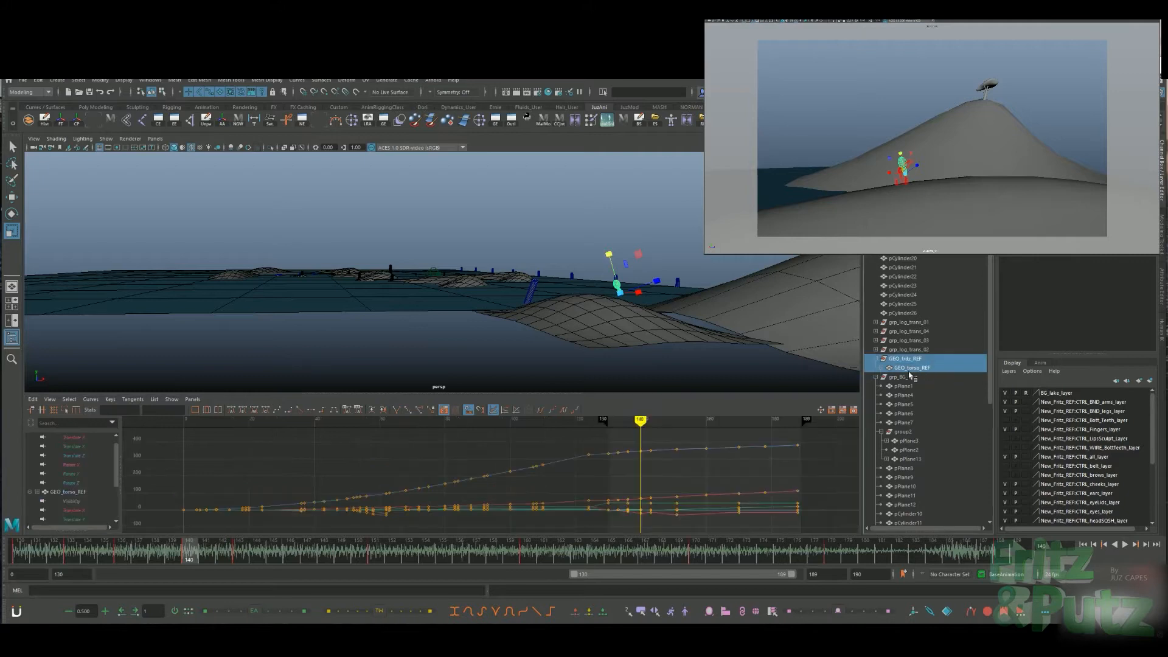
{"action": "scroll", "coordinate": [681, 458], "scroll_direction": "up", "scroll_amount": 3}
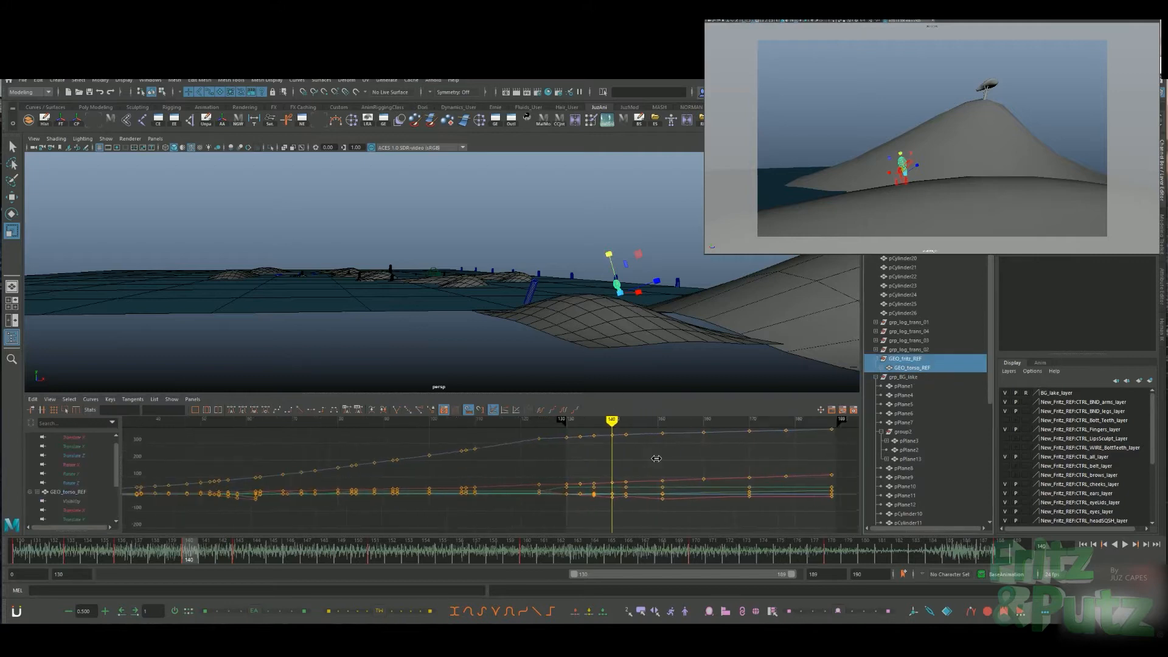
{"action": "middle_click_drag", "start_coordinate": [760, 452], "coordinate": [673, 472], "text": "alt"}
{"action": "left_click", "coordinate": [132, 551]}
{"action": "key", "text": "alt+v"}
{"action": "left_click_drag", "start_coordinate": [522, 526], "coordinate": [760, 441]}
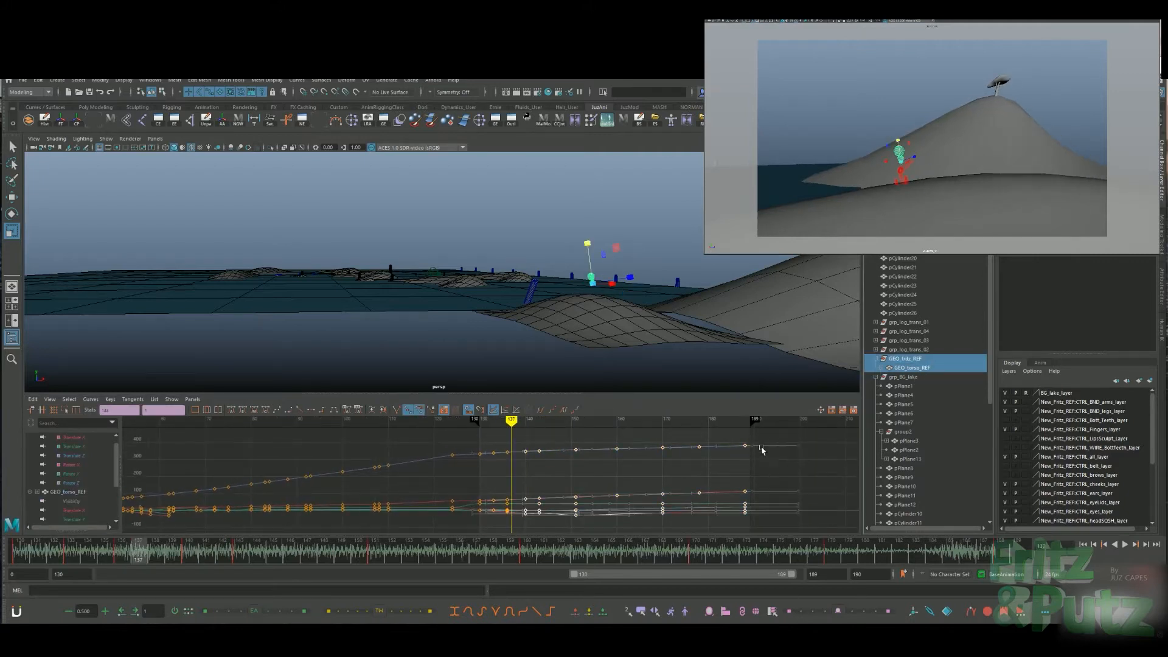
{"action": "key", "text": "w"}
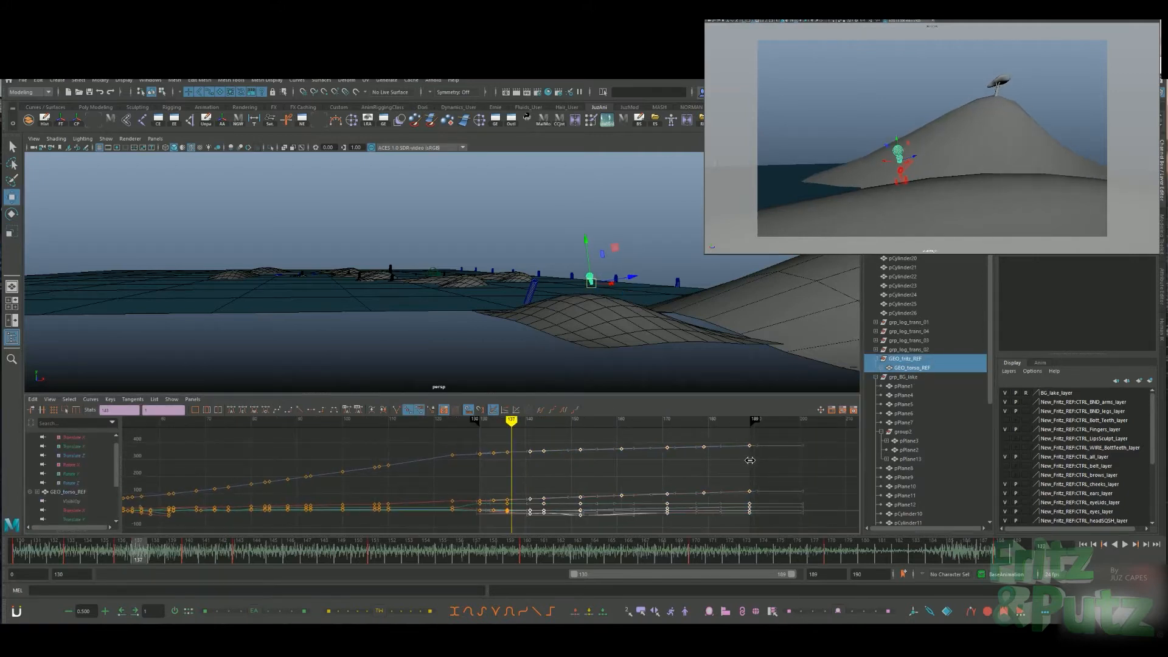
{"action": "key", "text": "alt+v"}
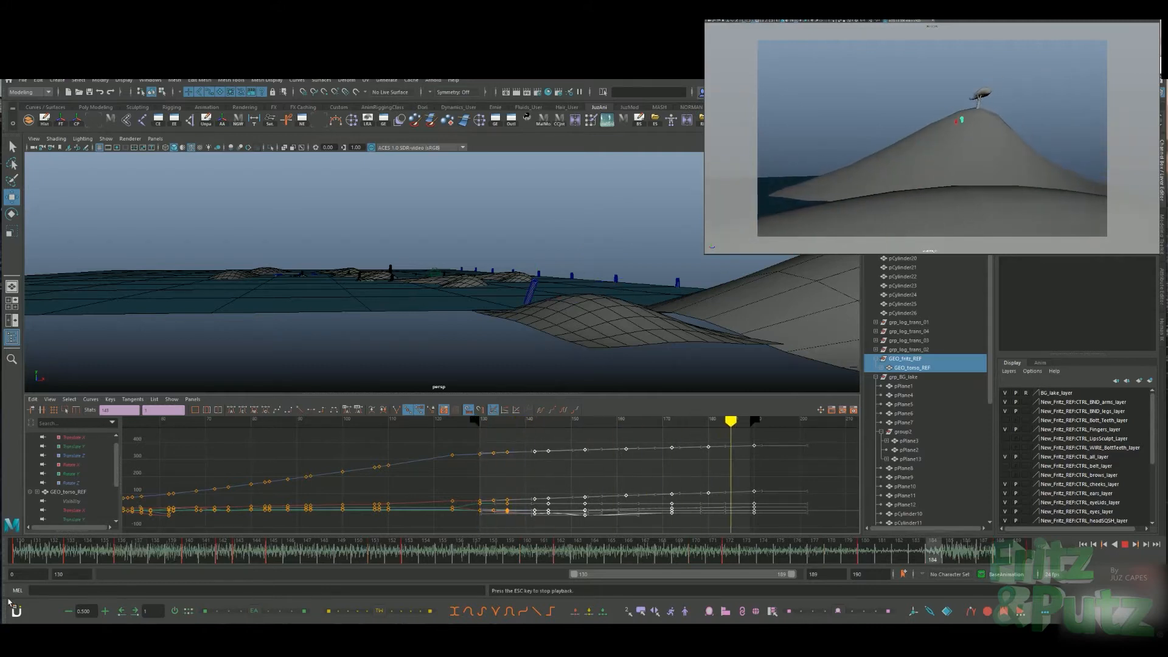
{"action": "key", "text": "Escape"}
At frame 136, isolate GEO_fritz_REF's Translate X and Z curves, lower the Translate Z key slightly, and return to the first jump
{"action": "mouse_move", "coordinate": [128, 552]}
{"action": "left_mouse_down"}
{"action": "mouse_move", "coordinate": [2, 545]}
{"action": "mouse_move", "coordinate": [206, 551]}
{"action": "mouse_move", "coordinate": [123, 555]}
{"action": "left_mouse_up"}
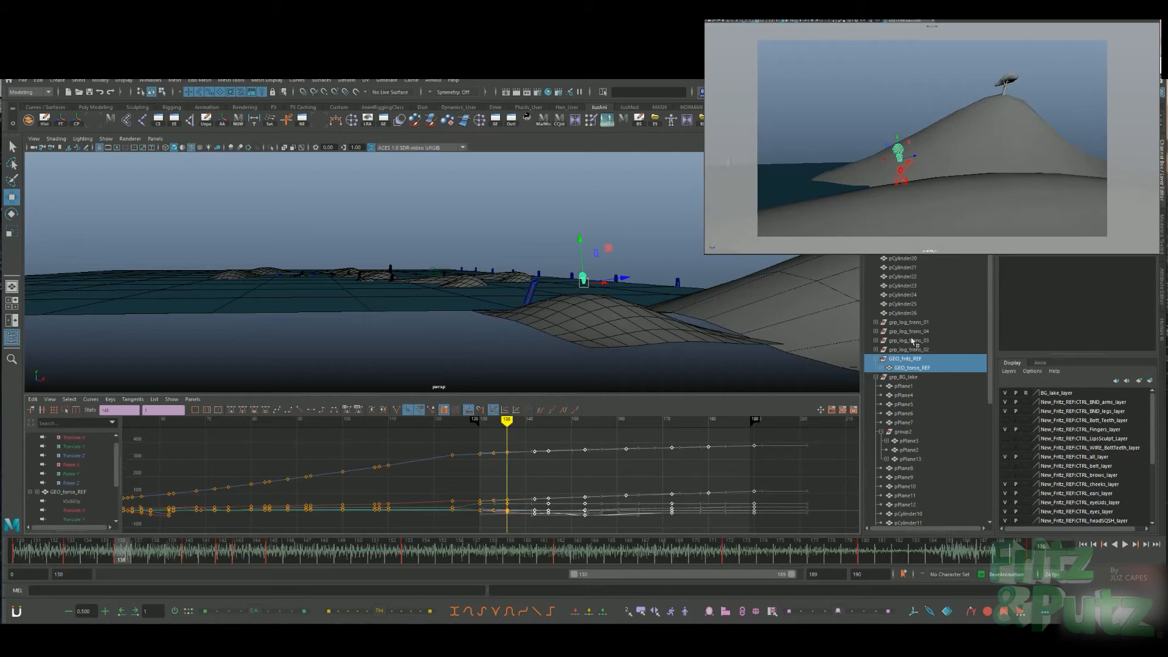
{"action": "left_click", "coordinate": [911, 359]}
{"action": "left_click", "coordinate": [73, 447]}
{"action": "left_click", "coordinate": [73, 465], "text": "ctrl"}
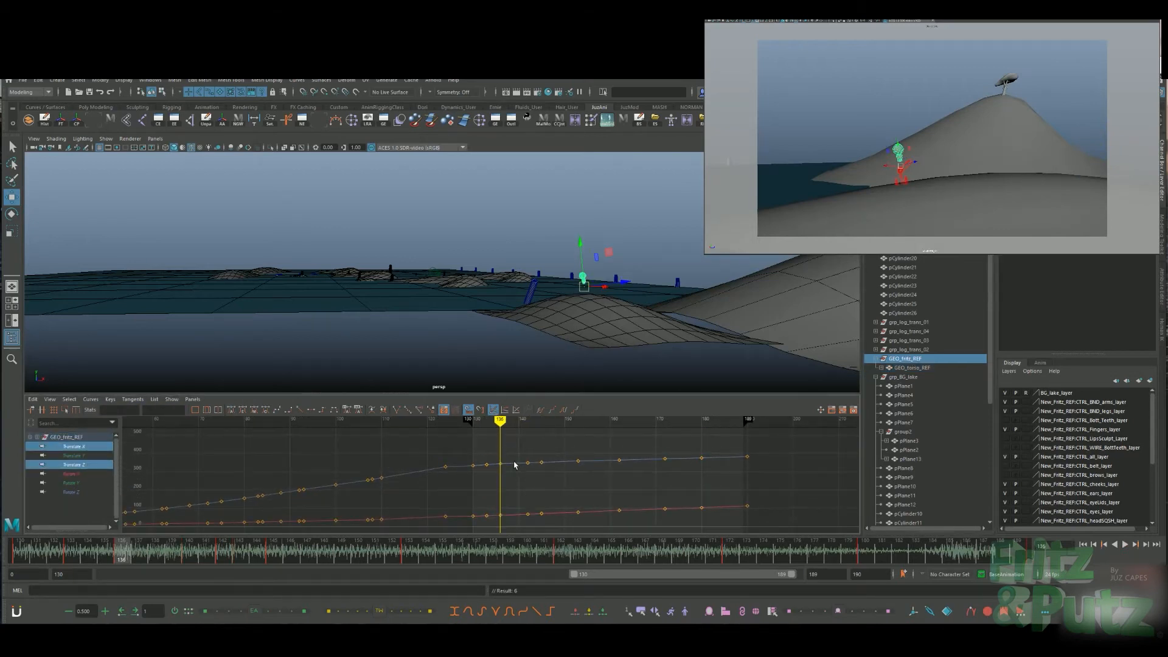
{"action": "key", "text": "f"}
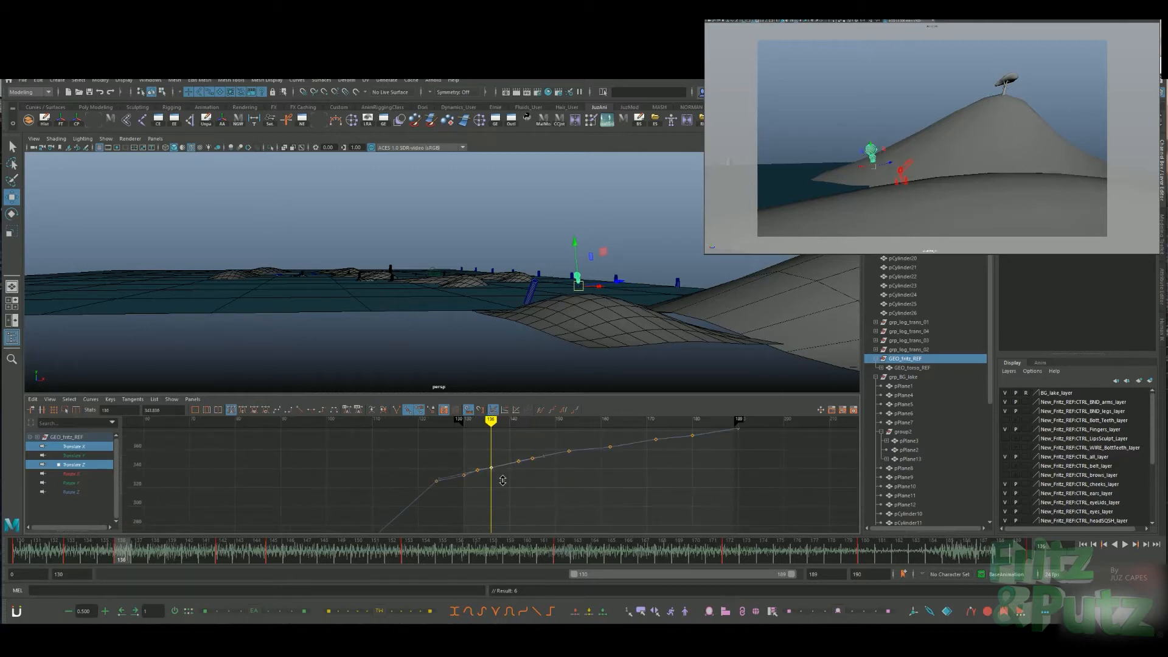
{"action": "left_click_drag", "start_coordinate": [113, 552], "coordinate": [36, 554]}
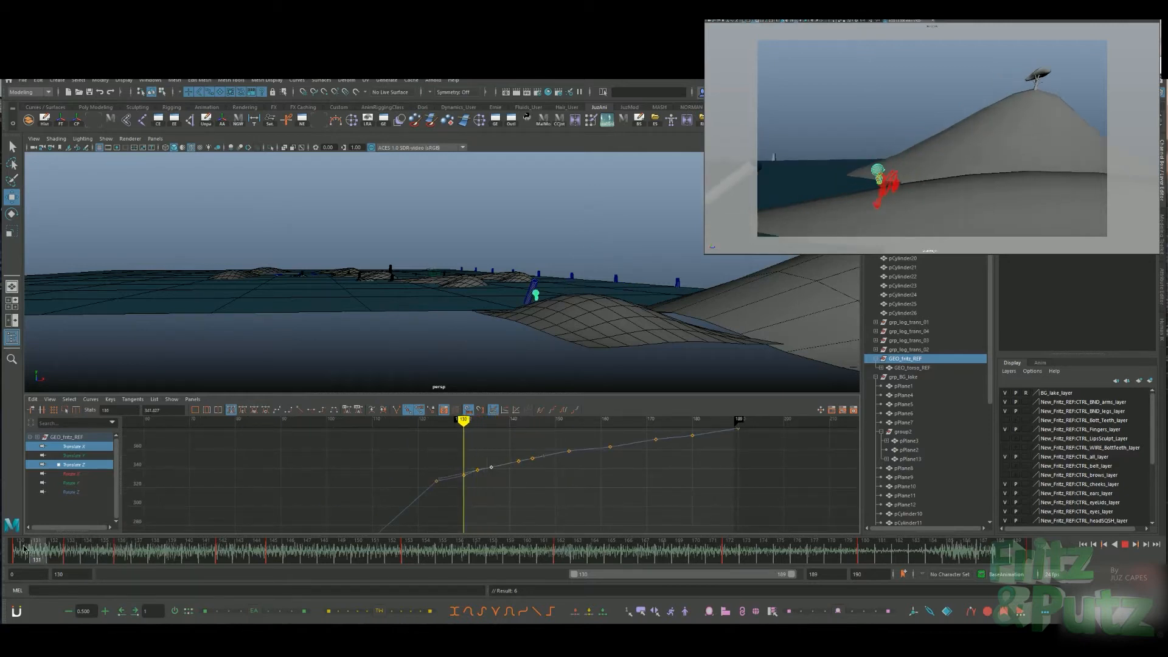
Lower GEO_fritz_REF slightly along Y at frames 136 and 139, and play back the first jump
{"action": "key", "text": "alt+v"}
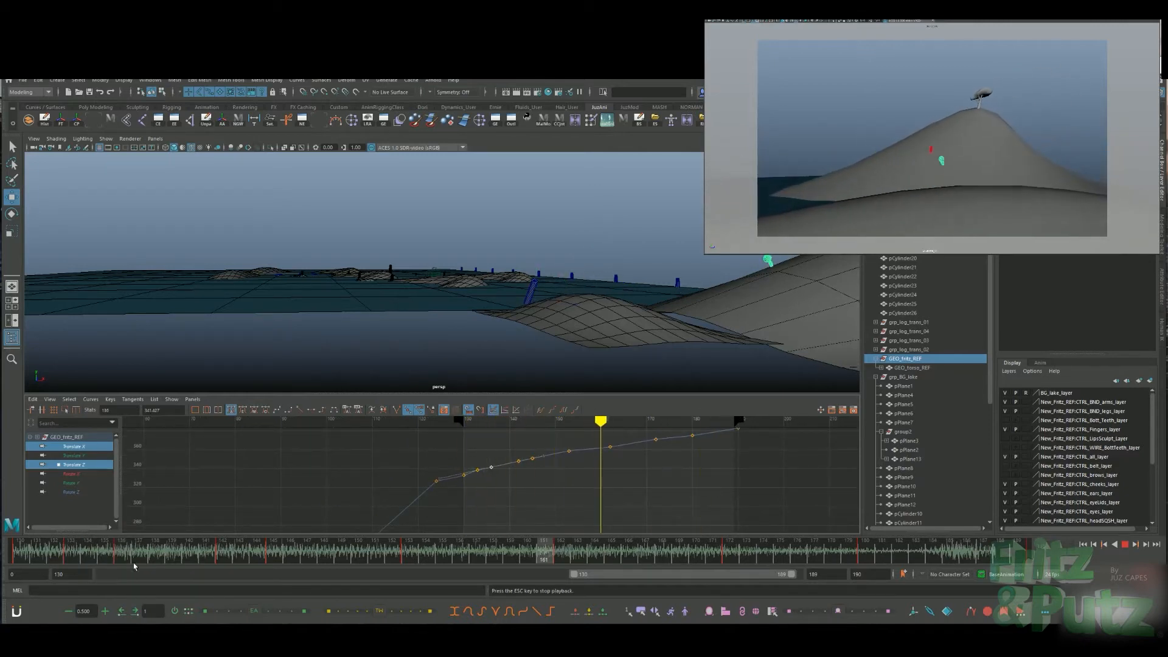
{"action": "left_click_drag", "start_coordinate": [126, 556], "coordinate": [172, 551]}
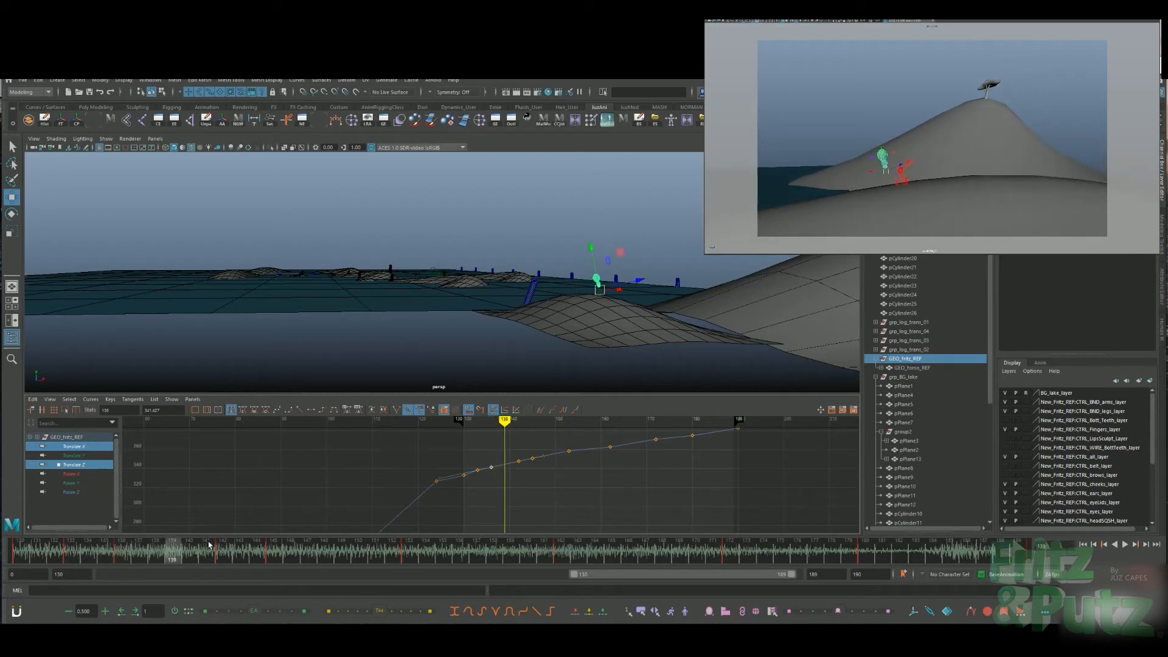
{"action": "left_click_drag", "start_coordinate": [637, 294], "coordinate": [736, 347], "text": "alt"}
{"action": "right_click_drag", "start_coordinate": [735, 347], "coordinate": [750, 352], "text": "alt"}
{"action": "middle_click_drag", "start_coordinate": [751, 352], "coordinate": [745, 327], "text": "alt"}
{"action": "mouse_move", "coordinate": [146, 551]}
{"action": "left_mouse_down"}
{"action": "mouse_move", "coordinate": [62, 550]}
{"action": "mouse_move", "coordinate": [124, 551]}
{"action": "left_mouse_up"}
{"action": "key", "text": "alt+v"}
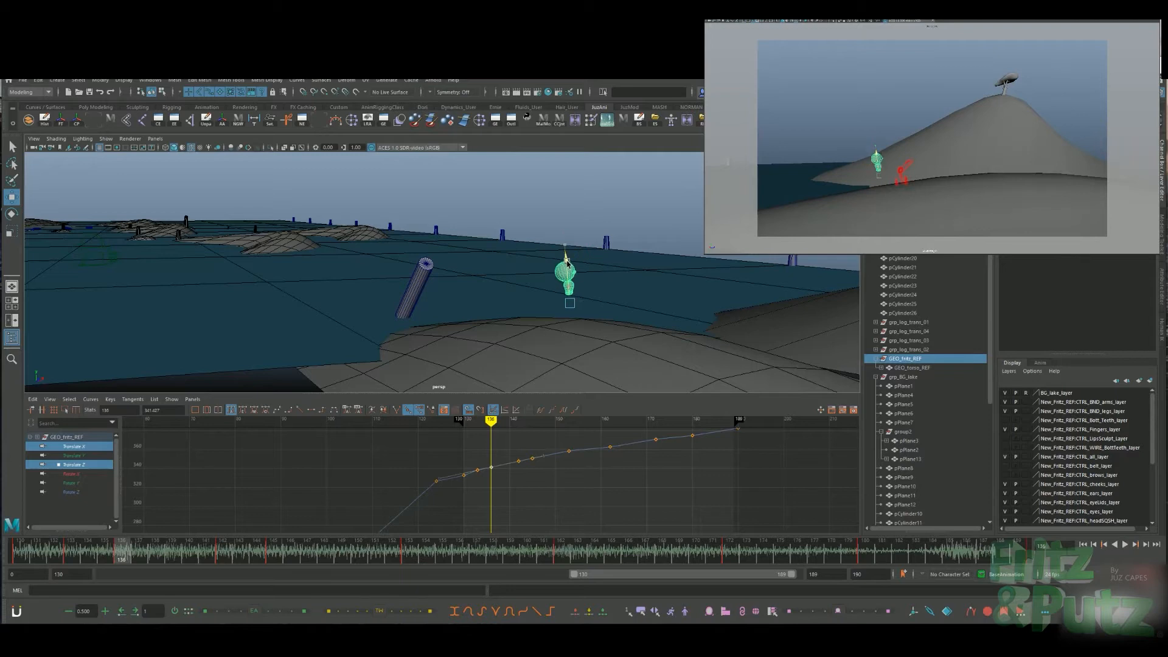
{"action": "left_click_drag", "start_coordinate": [567, 262], "coordinate": [567, 264]}
{"action": "left_click_drag", "start_coordinate": [86, 549], "coordinate": [178, 547]}
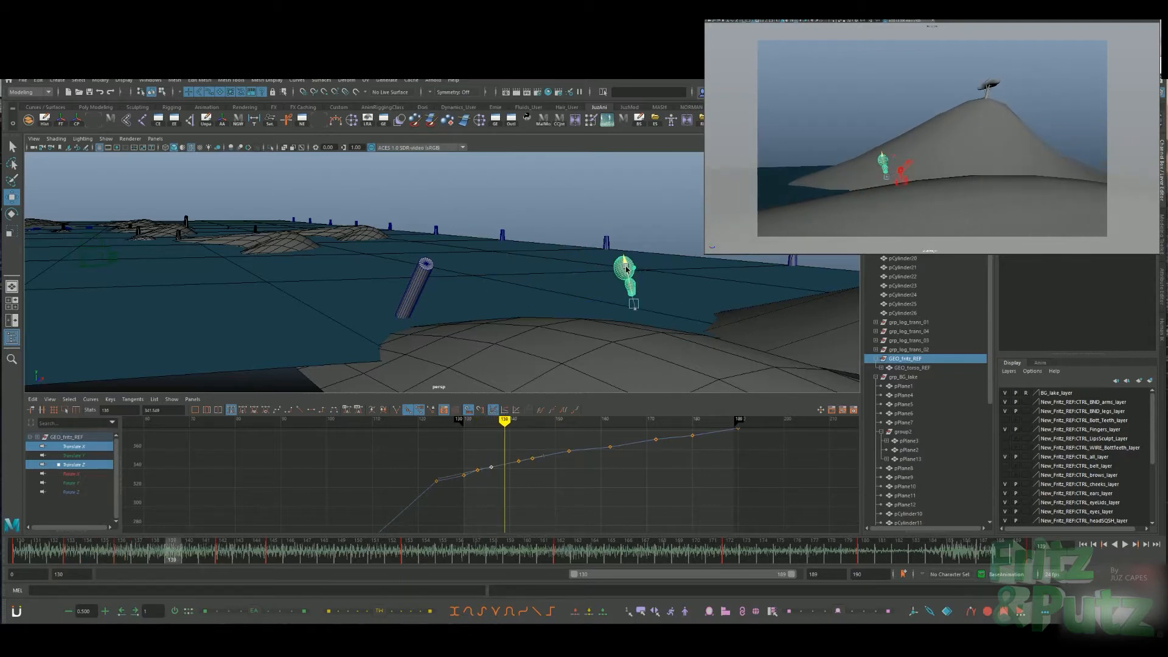
{"action": "left_click", "coordinate": [163, 552]}
{"action": "key", "text": "alt+v"}
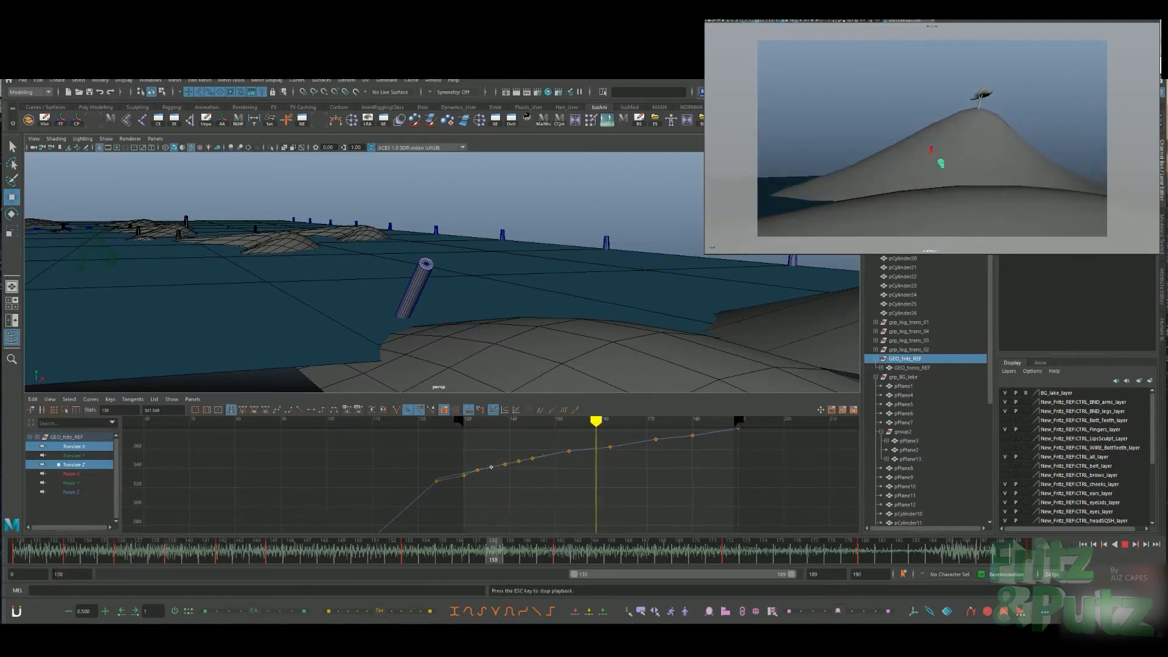
Select GEO_torso_REF, set a key on it at the frame 145 landing, and play back the result
{"action": "left_click_drag", "start_coordinate": [163, 552], "coordinate": [274, 552]}
{"action": "middle_click_drag", "start_coordinate": [785, 341], "coordinate": [584, 313], "text": "alt"}
{"action": "left_click", "coordinate": [591, 307]}
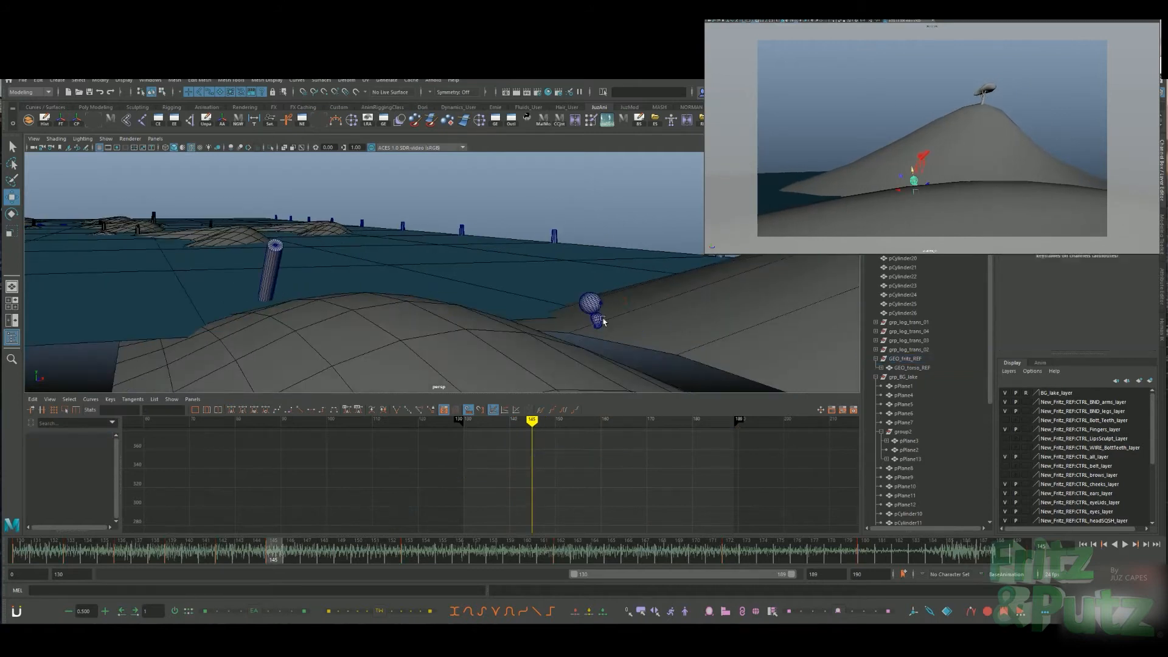
{"action": "left_click", "coordinate": [596, 320]}
{"action": "mouse_move", "coordinate": [286, 556]}
{"action": "left_mouse_down"}
{"action": "mouse_move", "coordinate": [341, 556]}
{"action": "mouse_move", "coordinate": [282, 558]}
{"action": "left_mouse_up"}
{"action": "key", "text": "s"}
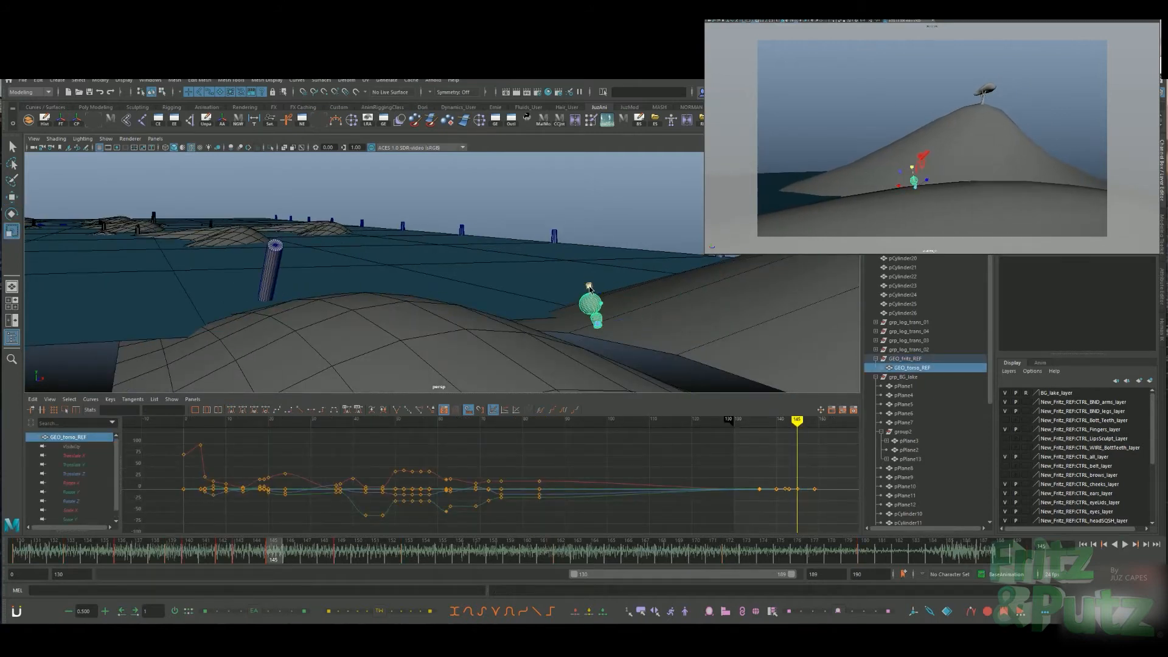
{"action": "key", "text": "alt+v"}
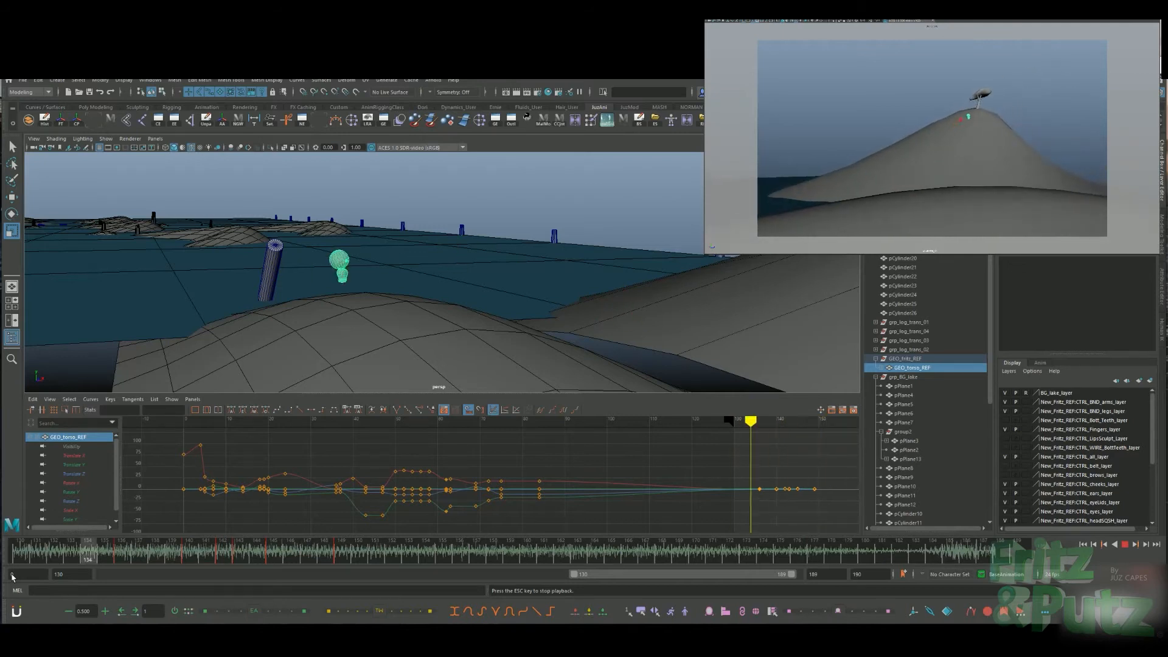
At frame 136, isolate GEO_fritz_REF's Translate Y curve, lower the rising keys slightly, and play back the jump
{"action": "left_click", "coordinate": [123, 560]}
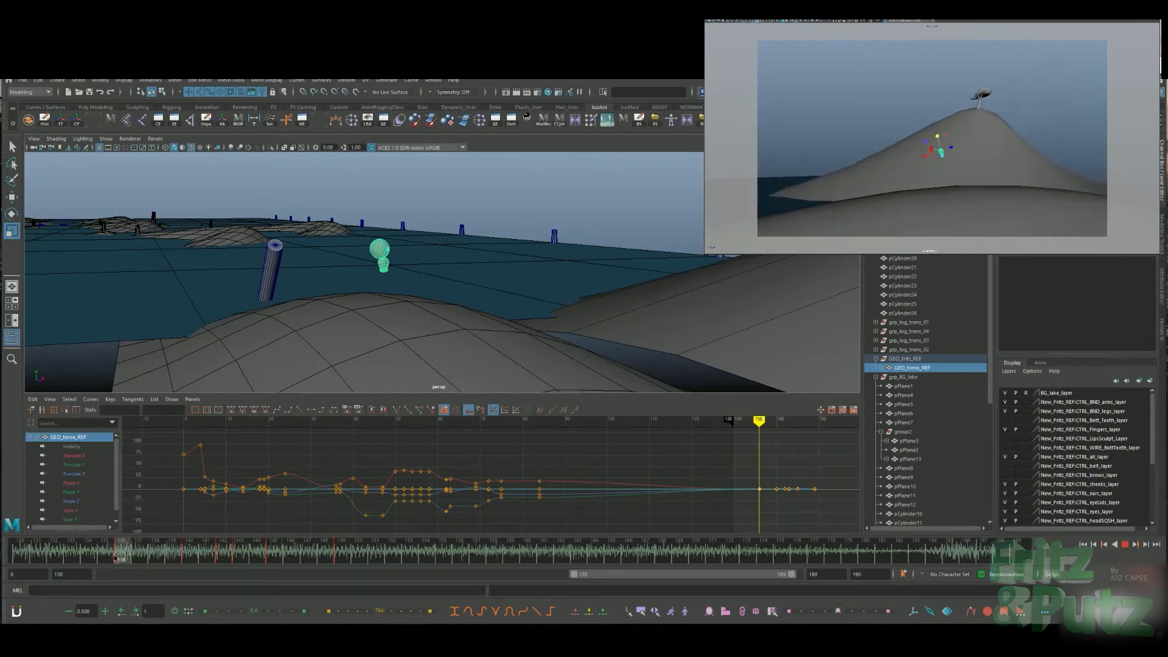
{"action": "left_click", "coordinate": [908, 358]}
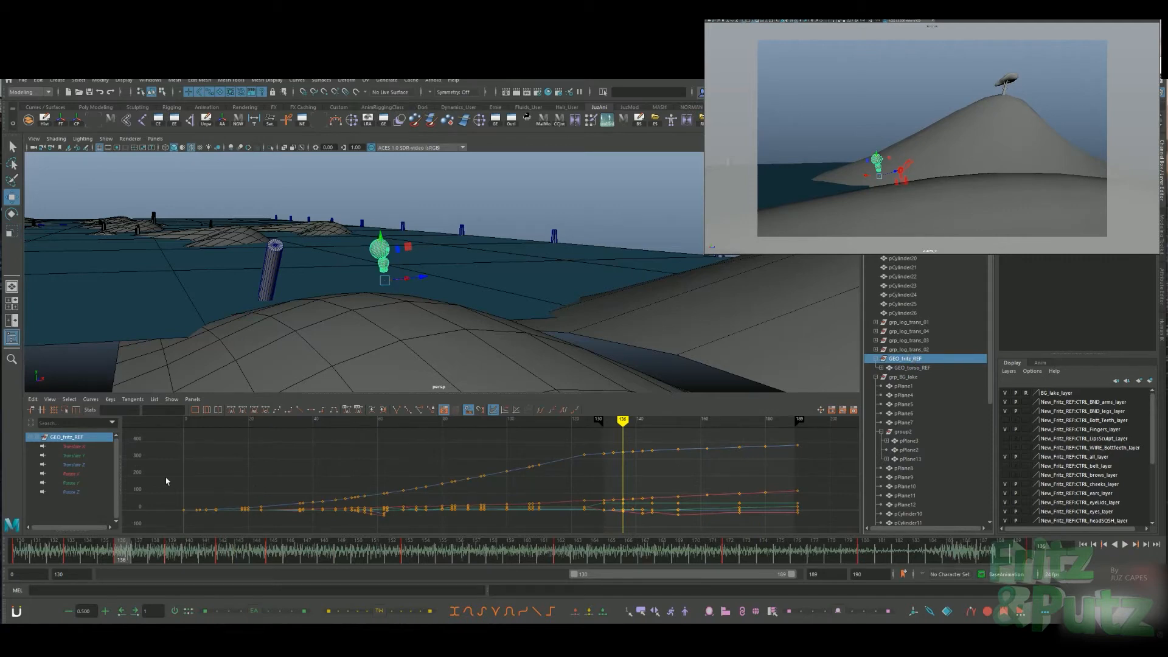
{"action": "left_click", "coordinate": [73, 455]}
{"action": "key", "text": "f"}
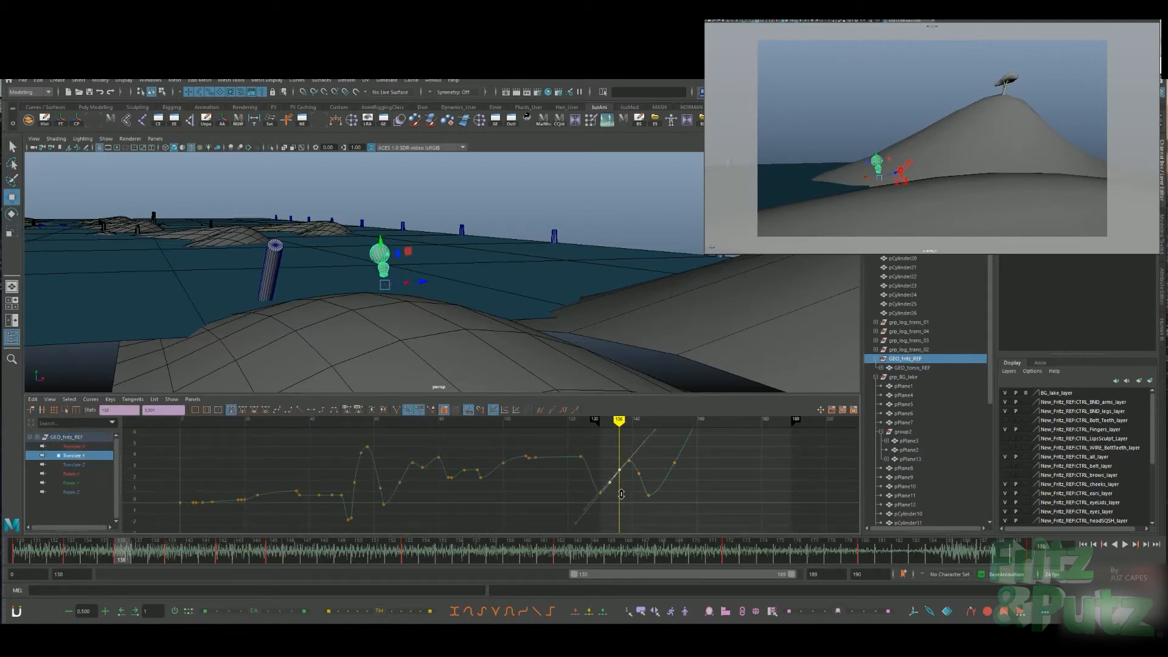
{"action": "key", "text": "alt+v"}
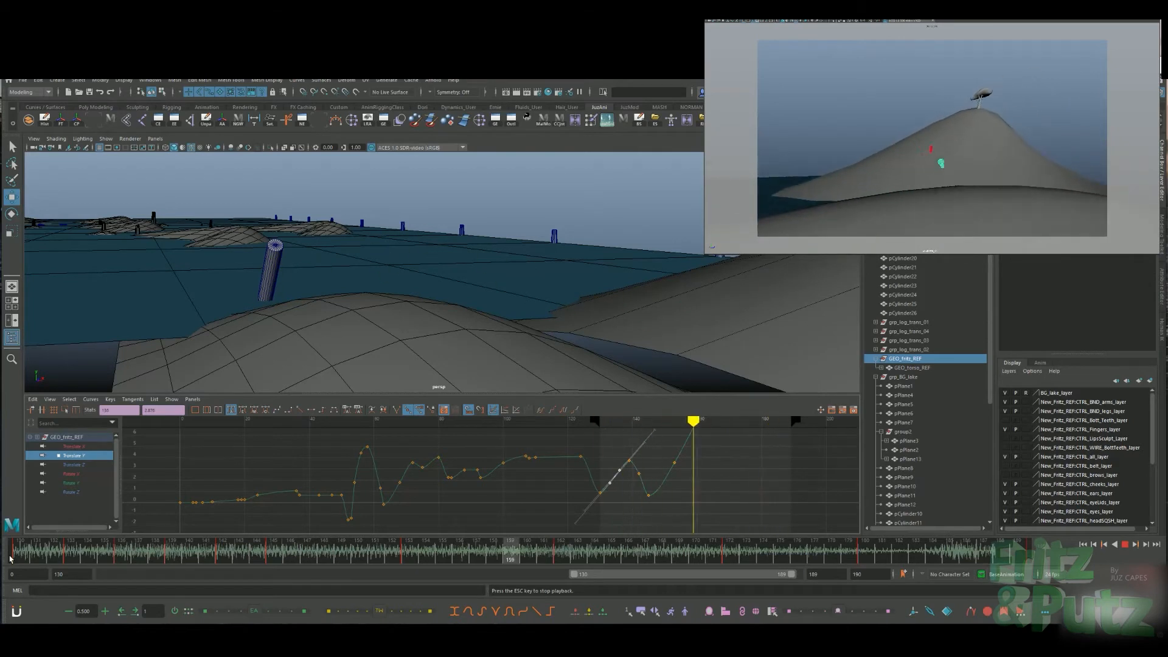
Set a key on GEO_fritz_REF at frame 147 and lower its Translate Y key there to deepen the landing
{"action": "key", "text": "alt+v"}
{"action": "left_click", "coordinate": [918, 363]}
{"action": "mouse_move", "coordinate": [318, 548]}
{"action": "left_mouse_down"}
{"action": "mouse_move", "coordinate": [210, 552]}
{"action": "mouse_move", "coordinate": [314, 551]}
{"action": "left_mouse_up"}
{"action": "key", "text": "e"}
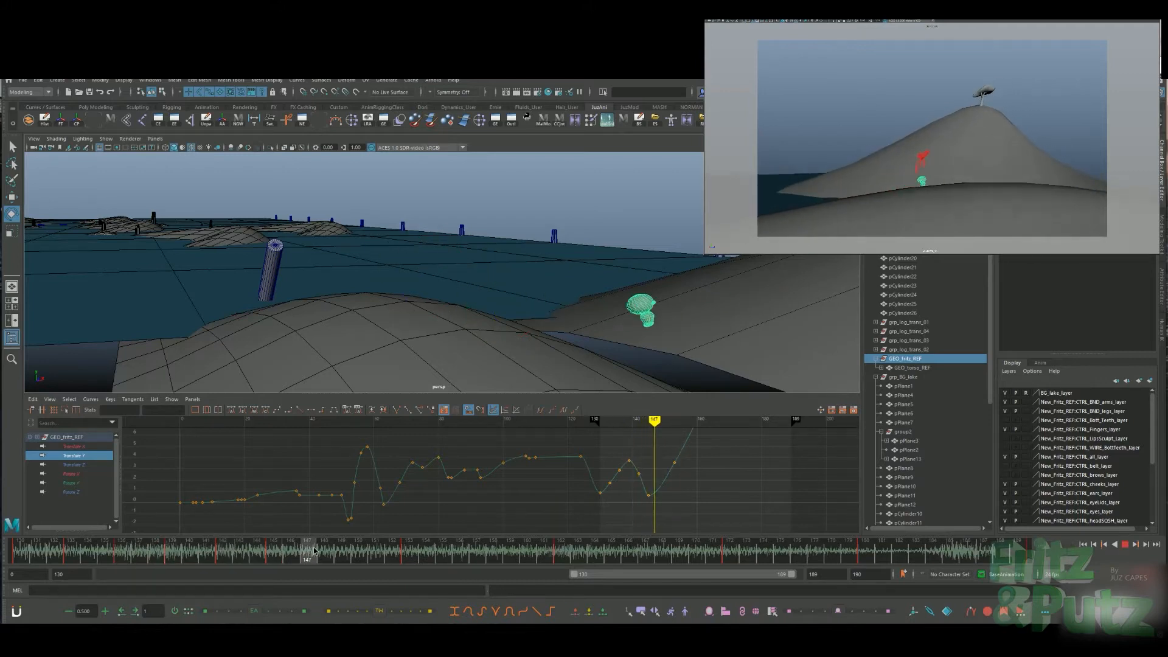
{"action": "key", "text": "s"}
{"action": "left_click_drag", "start_coordinate": [651, 480], "coordinate": [662, 498]}
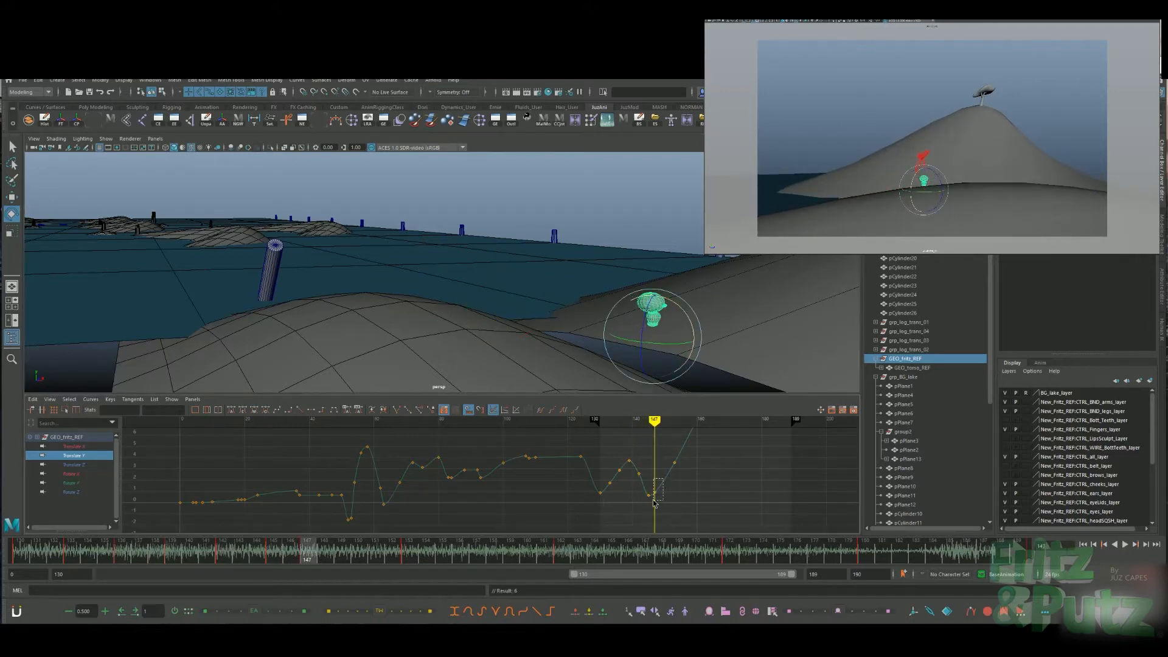
{"action": "middle_click_drag", "start_coordinate": [663, 498], "coordinate": [663, 510]}
{"action": "middle_click_drag", "start_coordinate": [743, 376], "coordinate": [731, 327], "text": "alt"}
{"action": "left_click_drag", "start_coordinate": [731, 327], "coordinate": [708, 360], "text": "alt"}
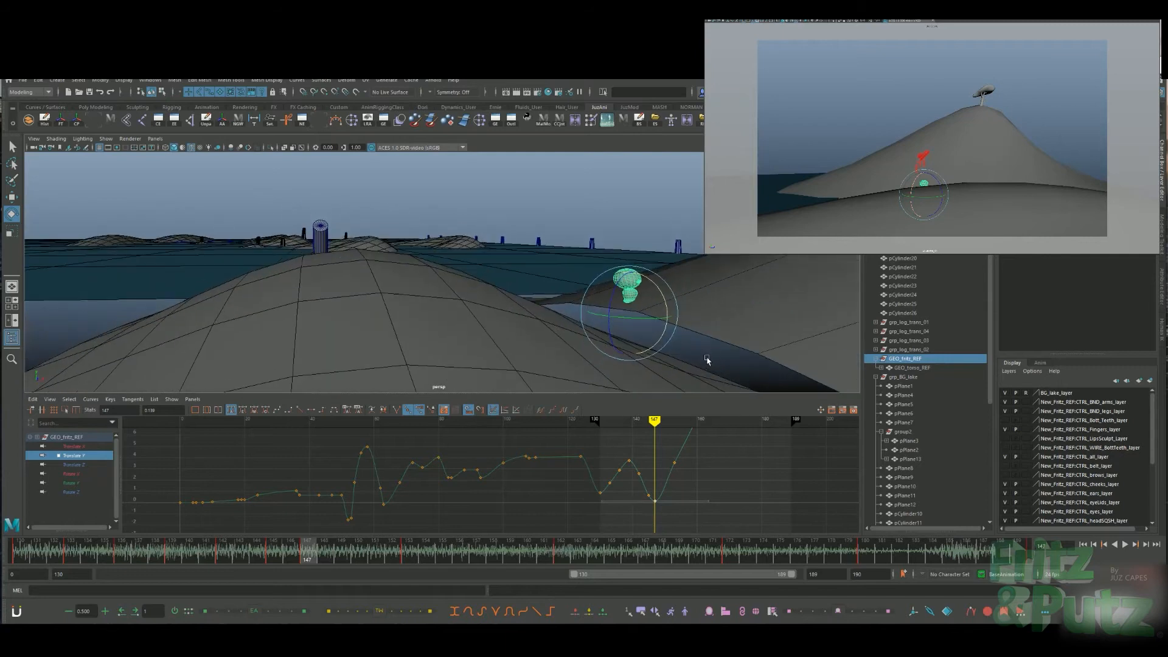
Raise GEO_fritz_REF's Translate Y key at frame 142 slightly and play back the fall into the landing
{"action": "left_click_drag", "start_coordinate": [304, 551], "coordinate": [224, 553]}
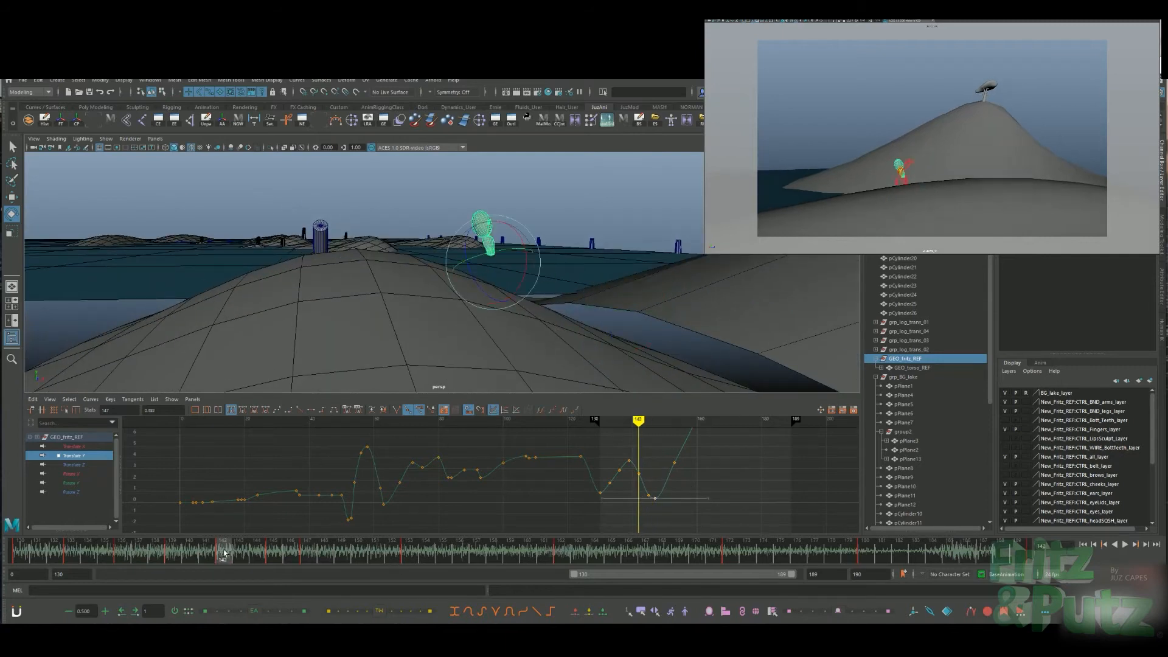
{"action": "middle_click_drag", "start_coordinate": [641, 473], "coordinate": [640, 467]}
{"action": "key", "text": "alt+shift+v"}
{"action": "key", "text": "alt+v"}
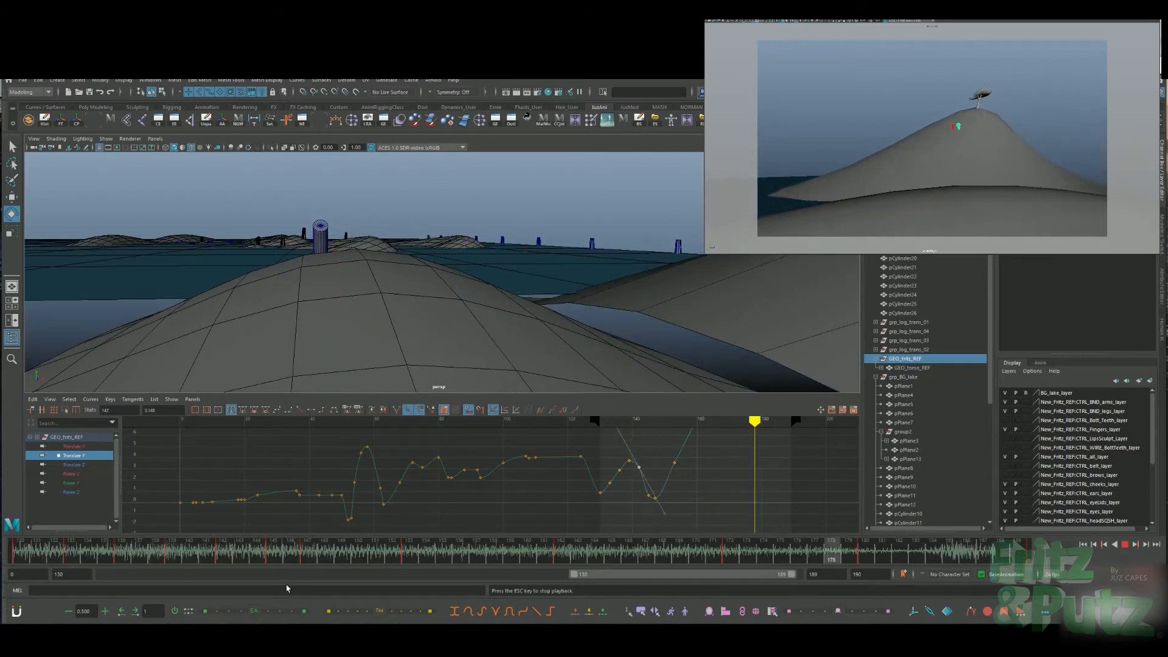
Review the stand-in's climb up the tree hill from frame 153 to 184, checking its path and jump timing in playback
{"action": "left_click_drag", "start_coordinate": [292, 553], "coordinate": [397, 559]}
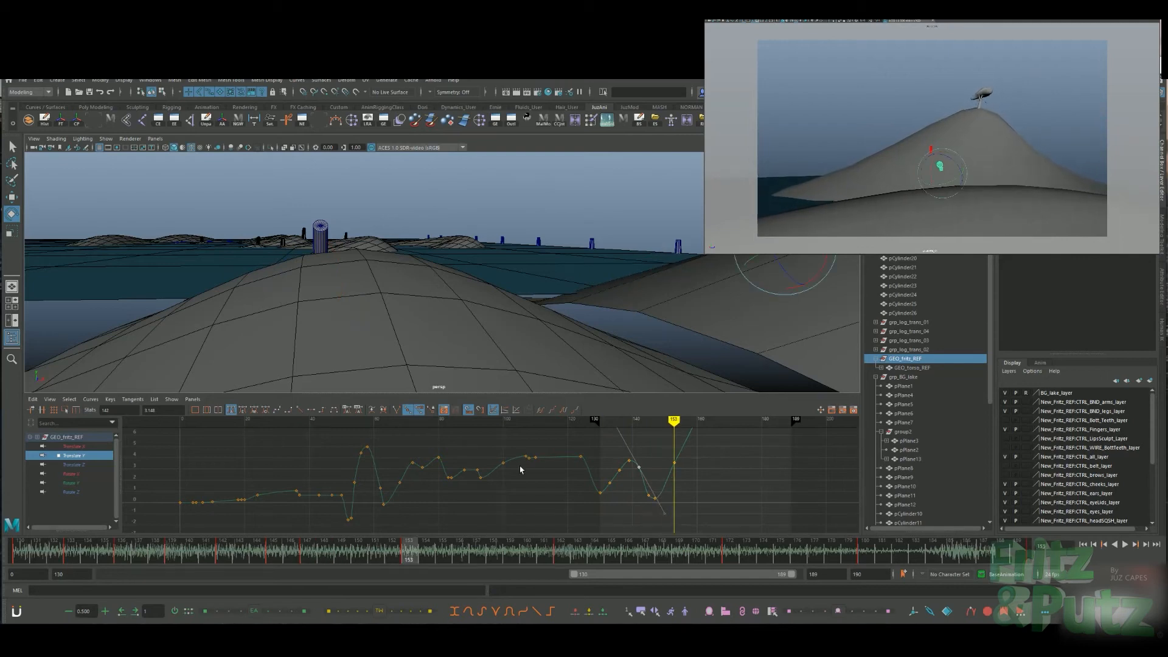
{"action": "left_click_drag", "start_coordinate": [695, 337], "coordinate": [642, 316], "text": "alt"}
{"action": "left_click_drag", "start_coordinate": [442, 552], "coordinate": [600, 557]}
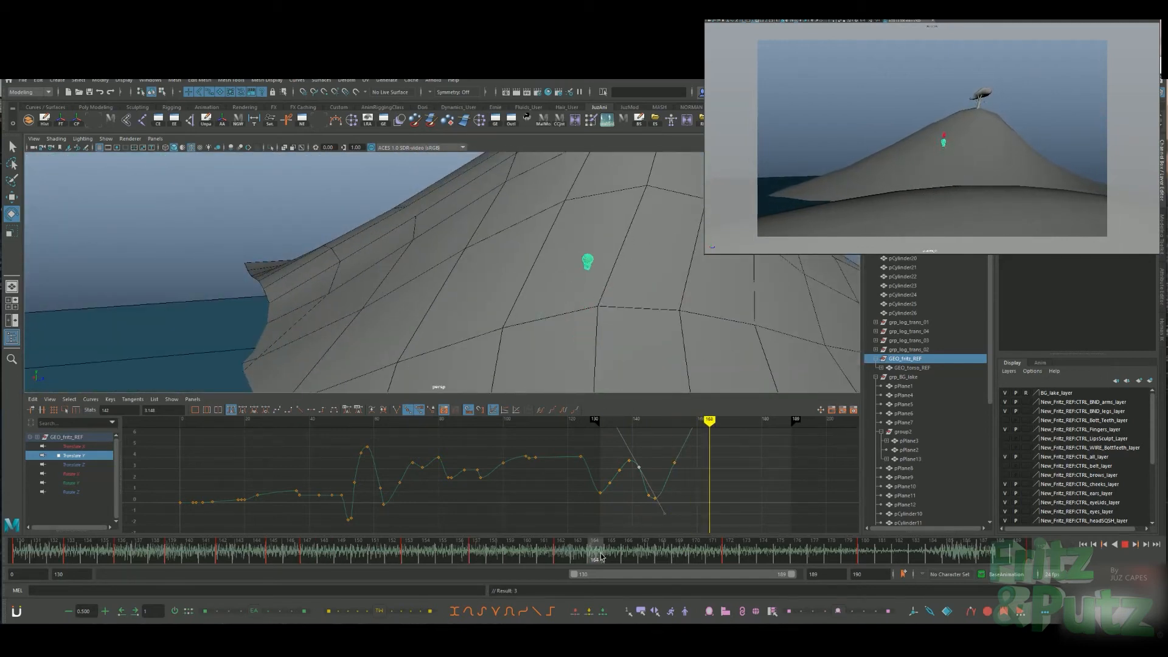
{"action": "left_click_drag", "start_coordinate": [674, 538], "coordinate": [937, 555]}
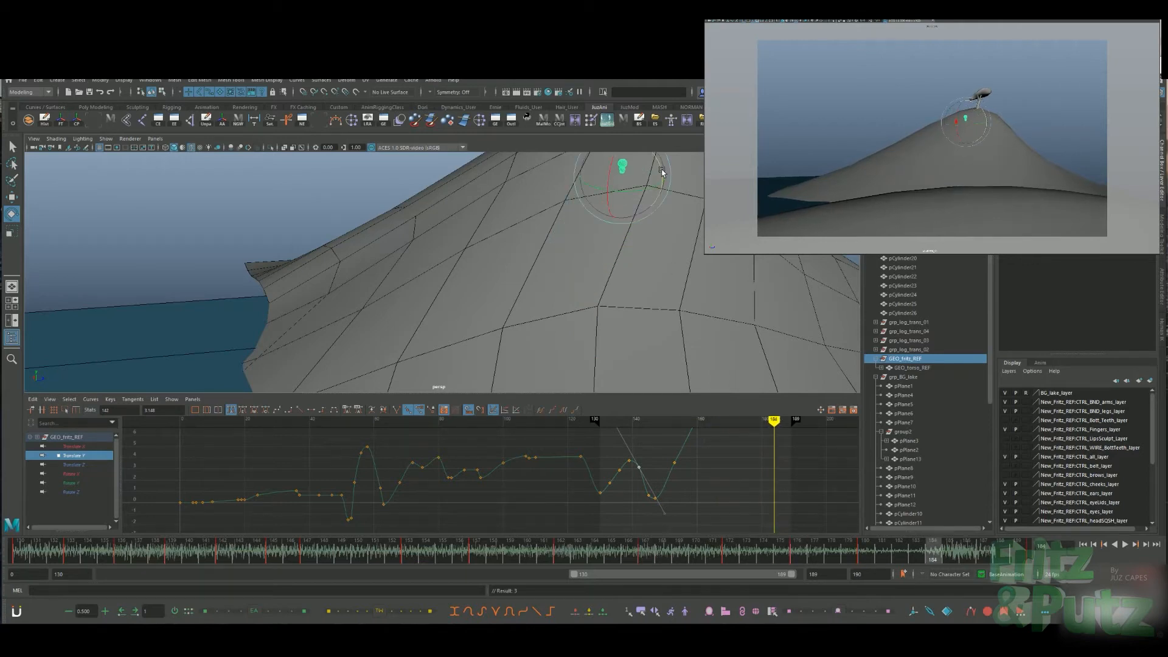
{"action": "key", "text": "alt+v"}
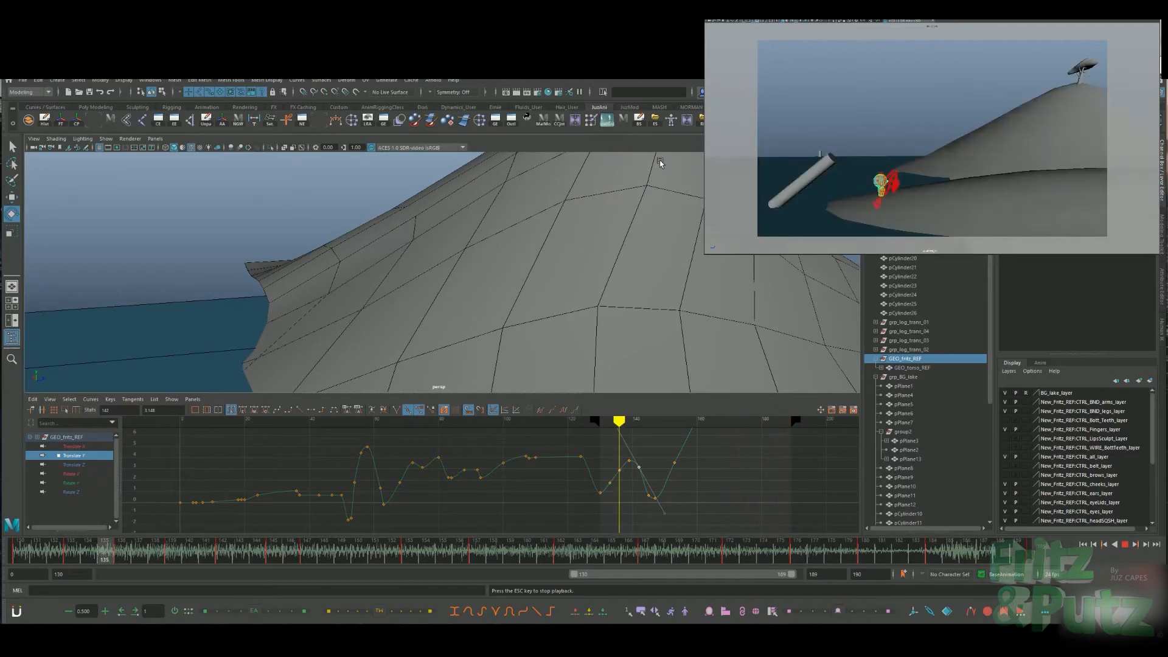
{"action": "key", "text": "Escape"}
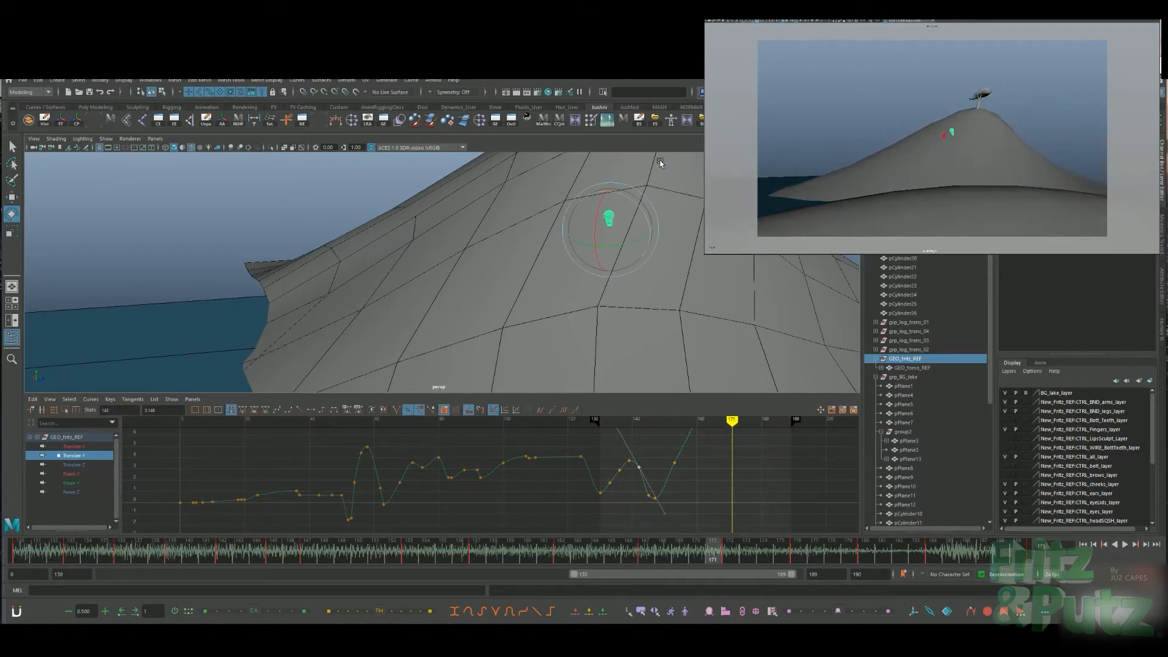
{"action": "left_click_drag", "start_coordinate": [719, 554], "coordinate": [809, 552]}
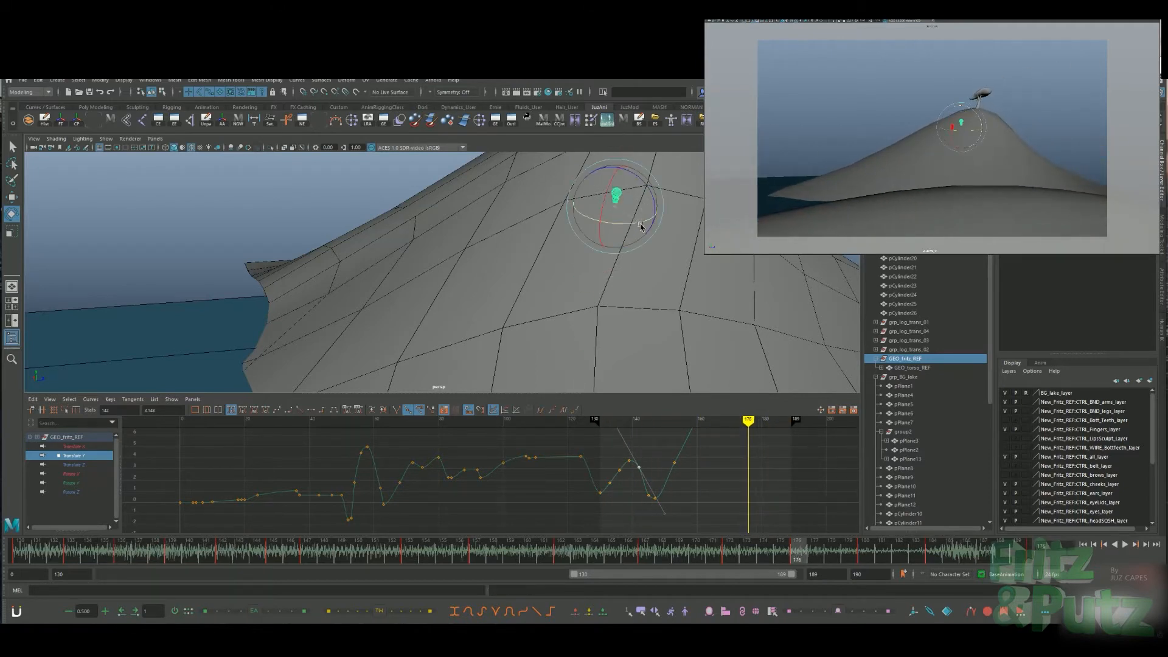
{"action": "left_click", "coordinate": [759, 562]}
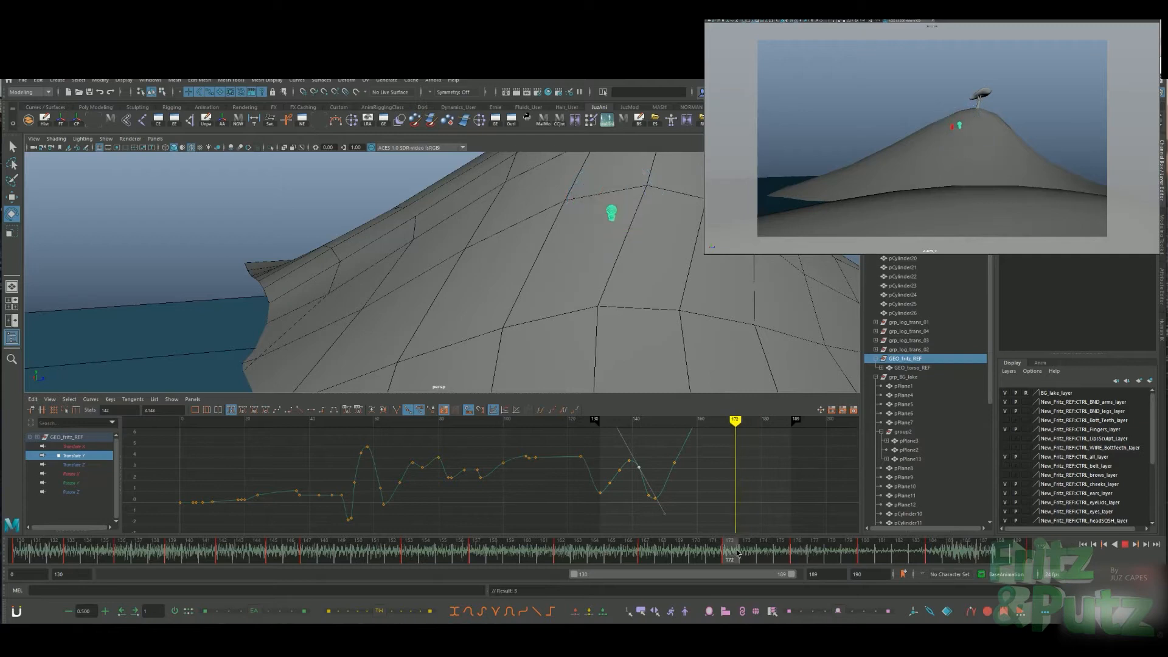
{"action": "key", "text": "alt+v"}
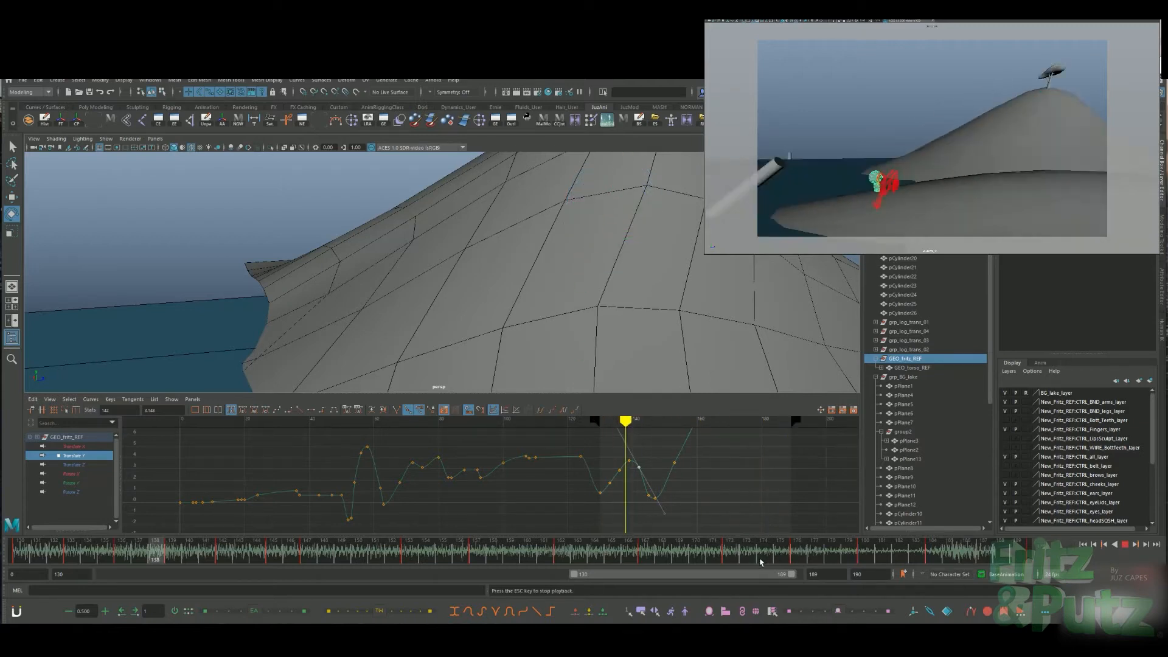
{"action": "key", "text": "Escape"}
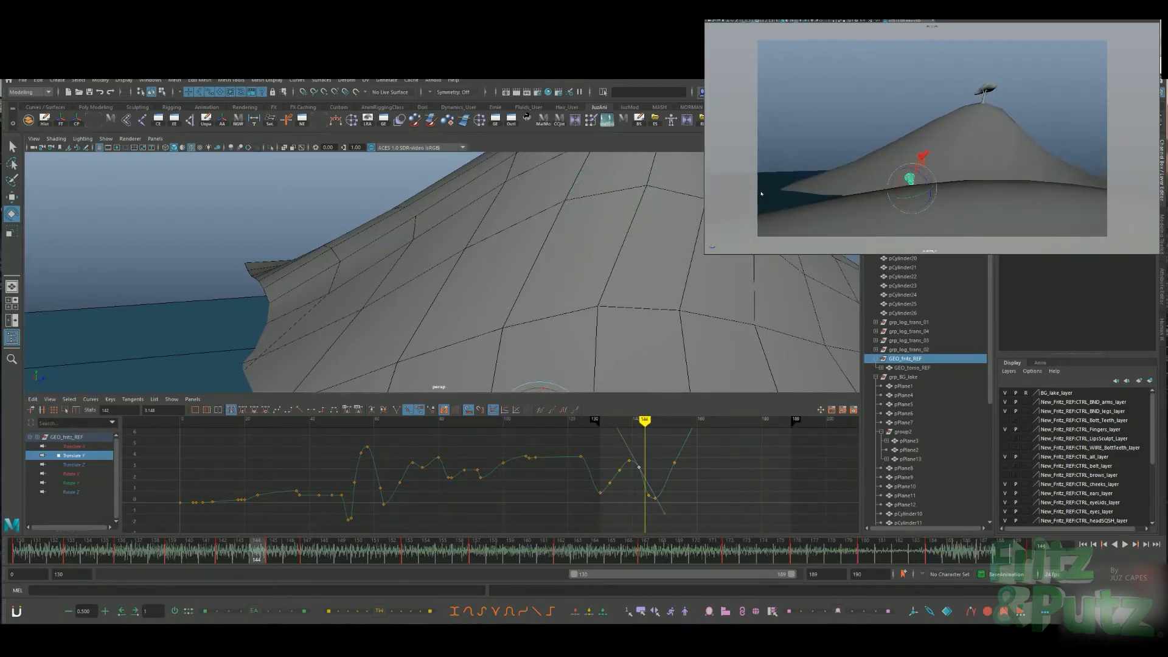
{"action": "key", "text": "alt+v"}
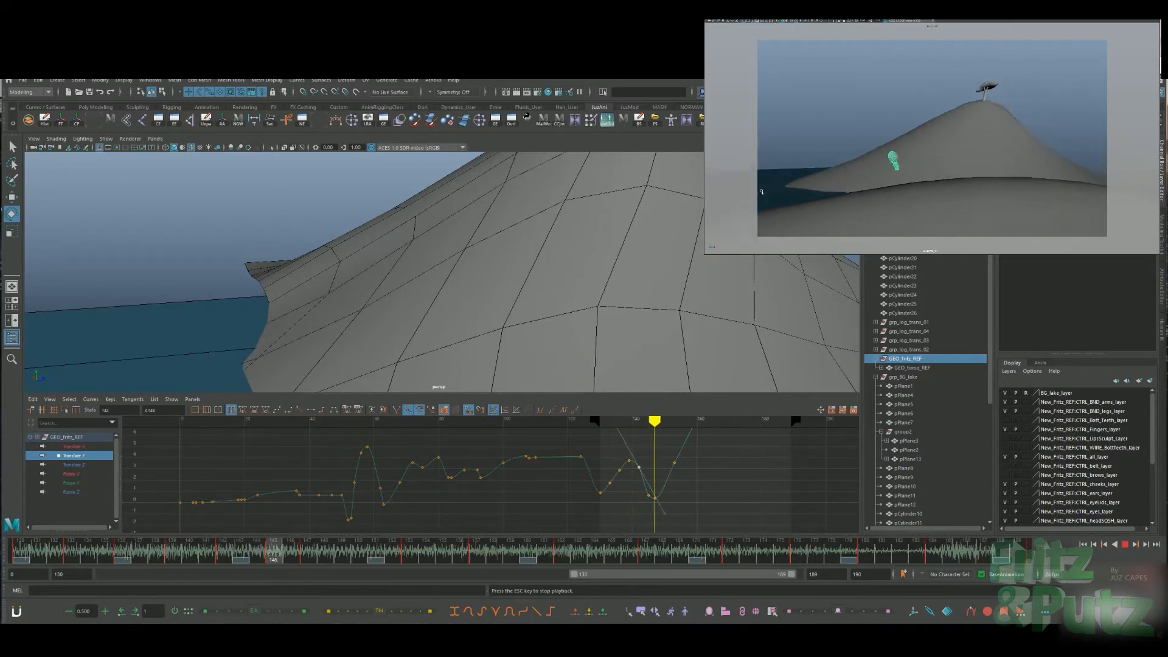
{"action": "key", "text": "Escape"}
Lower GEO_fritz_REF's Translate Y key at frame 153 and play back the takeoff up the hill
{"action": "left_click_drag", "start_coordinate": [676, 367], "coordinate": [578, 281], "text": "alt"}
{"action": "middle_click_drag", "start_coordinate": [693, 460], "coordinate": [690, 474], "text": "shift"}
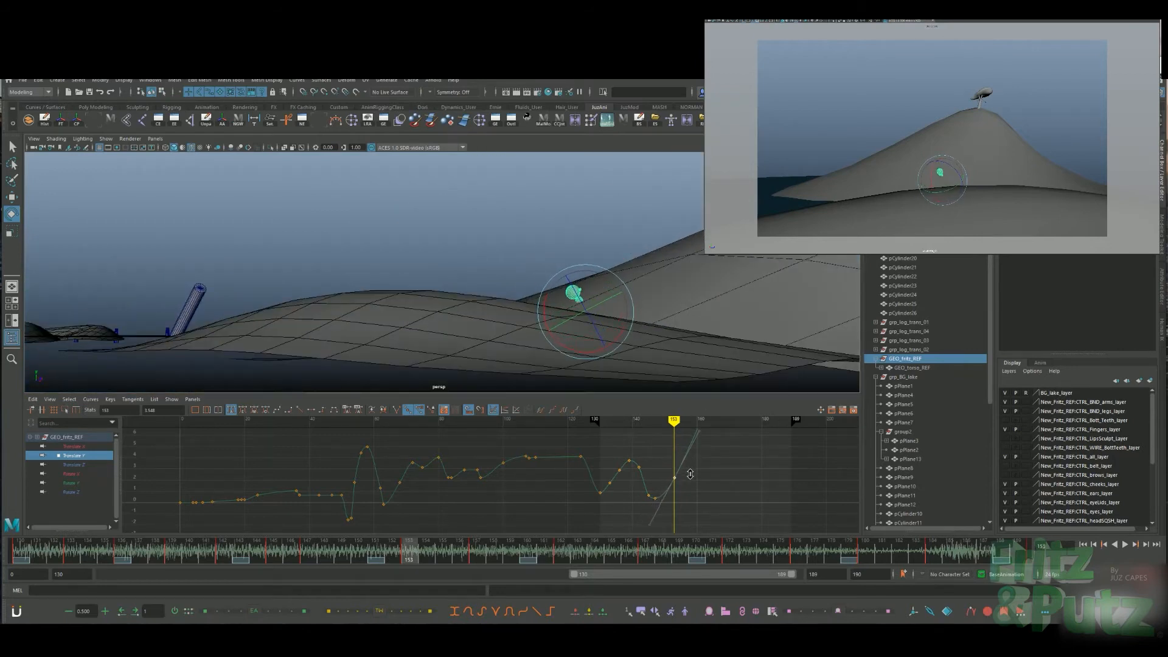
{"action": "key", "text": "alt+v"}
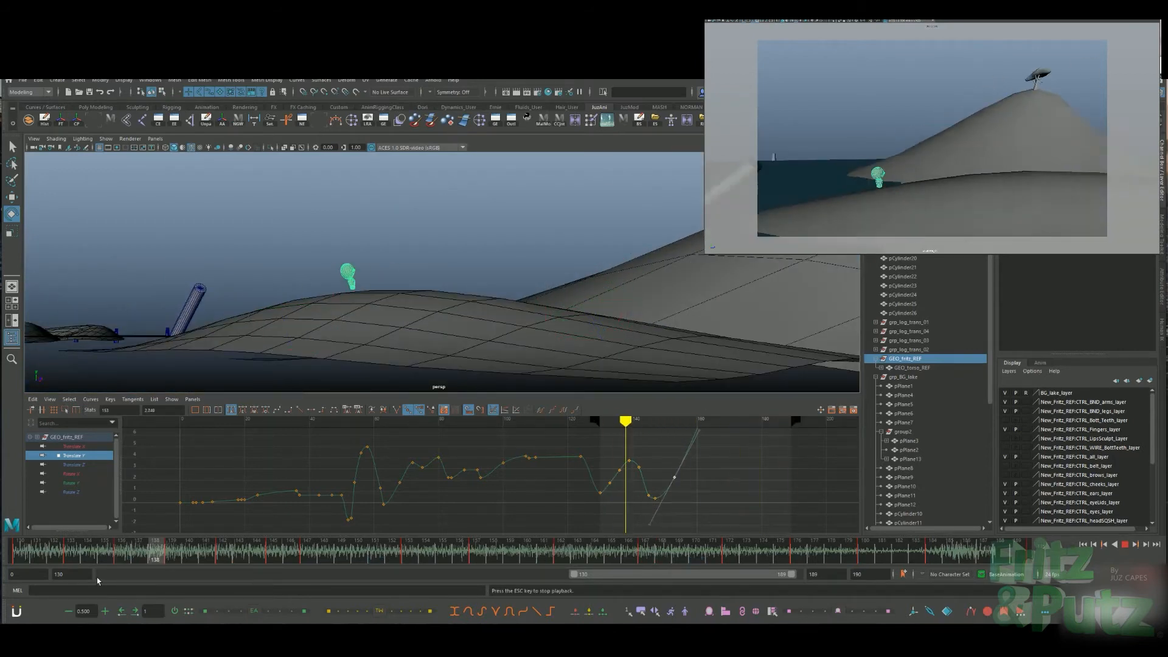
{"action": "key", "text": "Escape"}
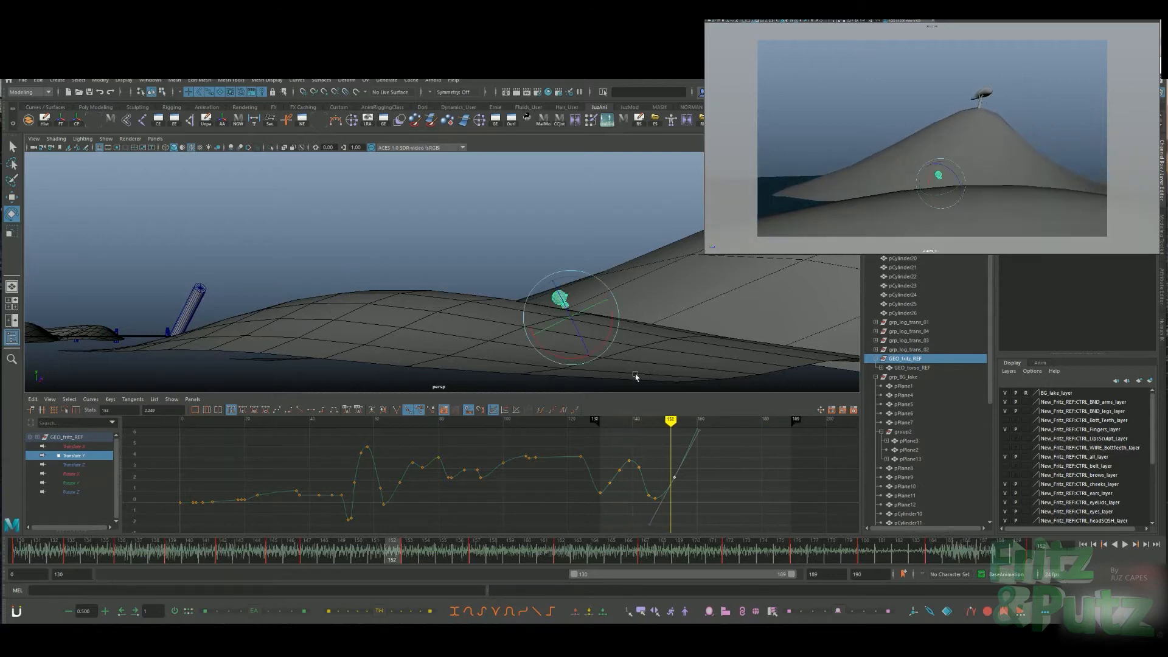
Switch the tree hill pPlane13 to edge editing and soft-select the slope edges around the stand-in at frame 152
{"action": "left_click_drag", "start_coordinate": [635, 376], "coordinate": [661, 327], "text": "alt"}
{"action": "left_click", "coordinate": [659, 315]}
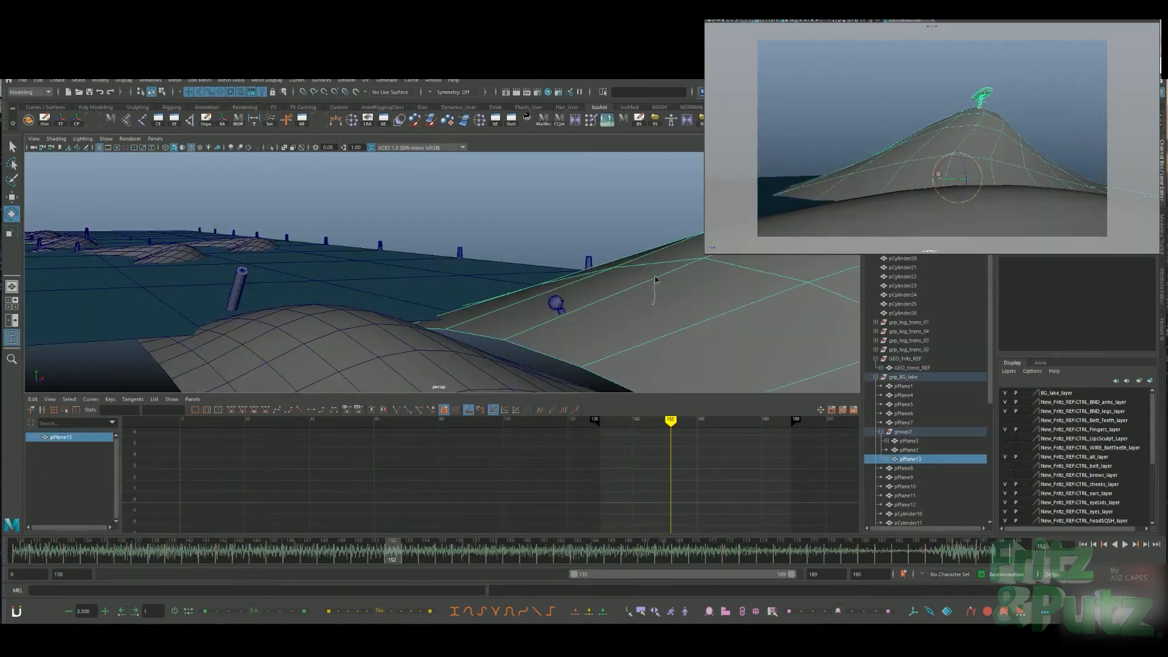
{"action": "right_click_drag", "start_coordinate": [654, 287], "coordinate": [653, 262]}
{"action": "left_click", "coordinate": [637, 287]}
{"action": "key", "text": "b"}
{"action": "left_click_drag", "start_coordinate": [674, 319], "coordinate": [819, 268]}
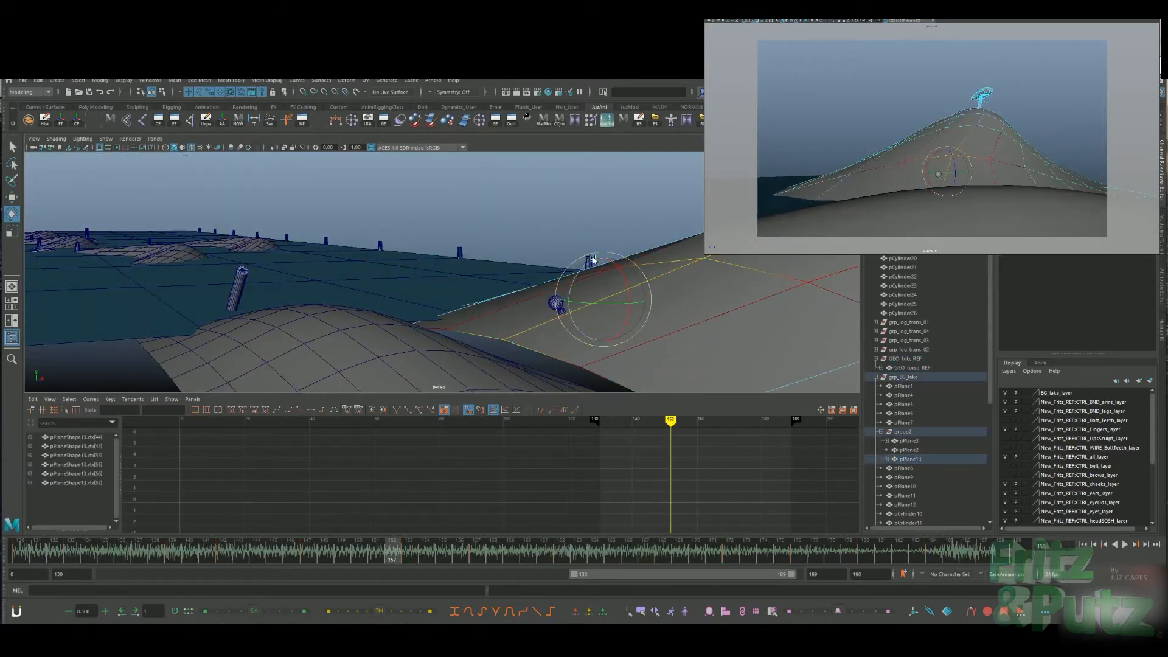
{"action": "left_click_drag", "start_coordinate": [603, 265], "coordinate": [637, 285]}
Lower the soft-selected edges on pPlane13's lower slope slightly and play back the jump against the new surface
{"action": "left_click", "coordinate": [512, 298]}
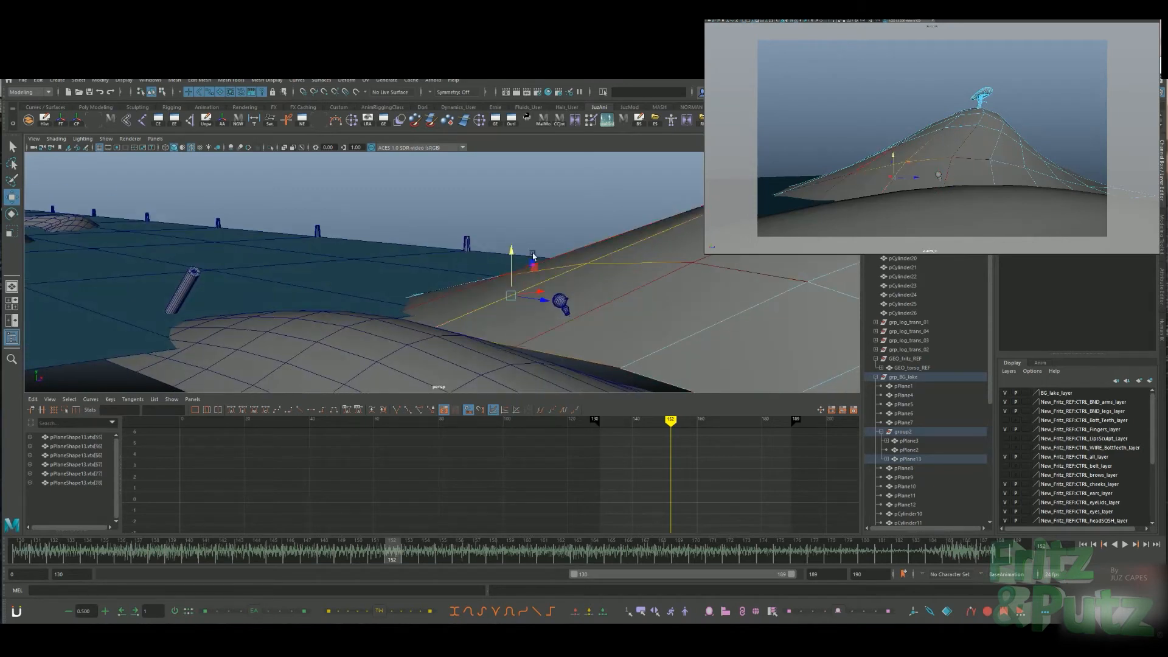
{"action": "left_click_drag", "start_coordinate": [512, 255], "coordinate": [514, 265]}
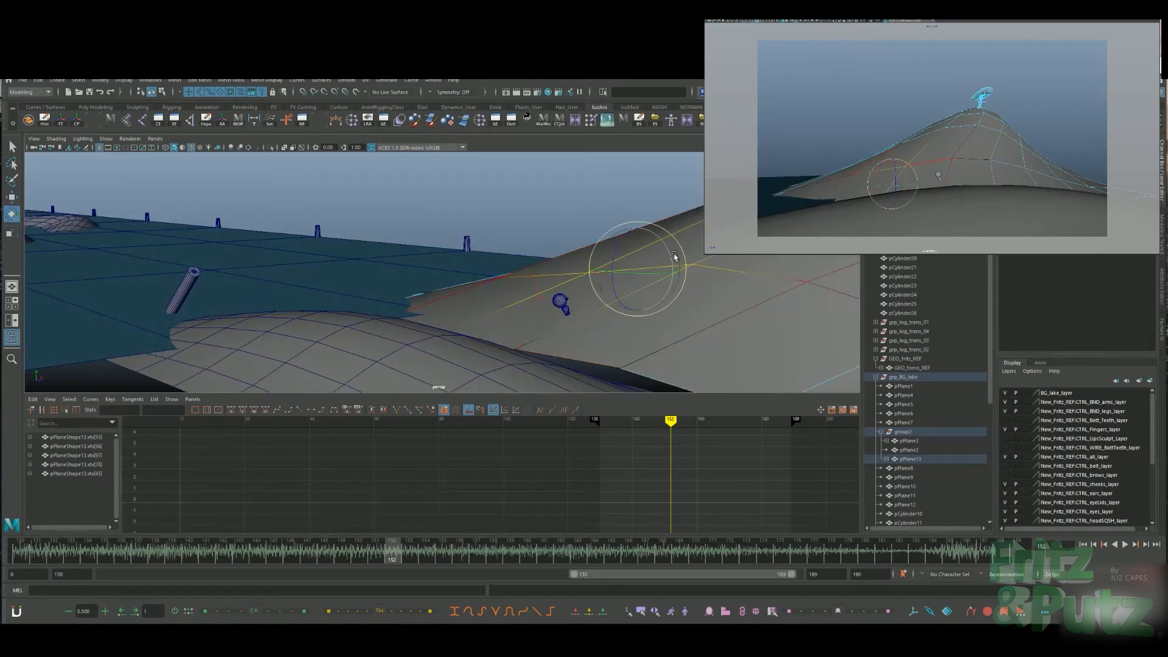
{"action": "left_click", "coordinate": [636, 269]}
{"action": "key", "text": "alt+v"}
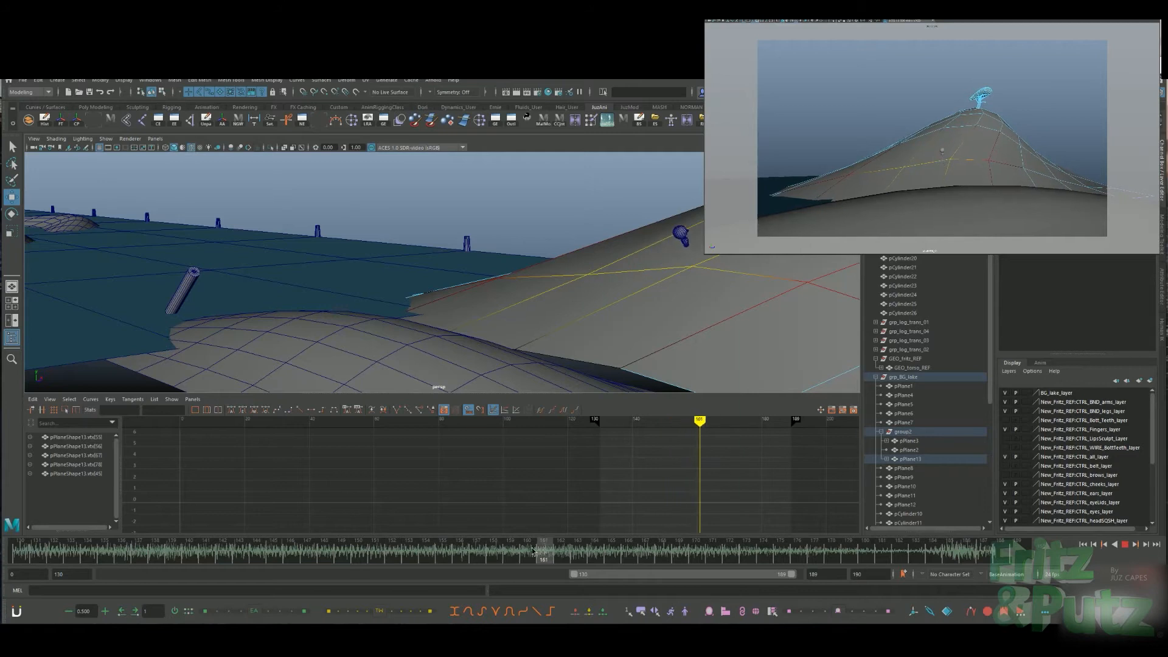
Switch pPlane13 to vertex editing, raise the slope vertex near the stand-in's path slightly, and play back the jump
{"action": "key", "text": "alt+v"}
{"action": "right_click_drag", "start_coordinate": [613, 313], "coordinate": [578, 307]}
{"action": "left_click", "coordinate": [589, 276]}
{"action": "left_click_drag", "start_coordinate": [579, 539], "coordinate": [403, 541]}
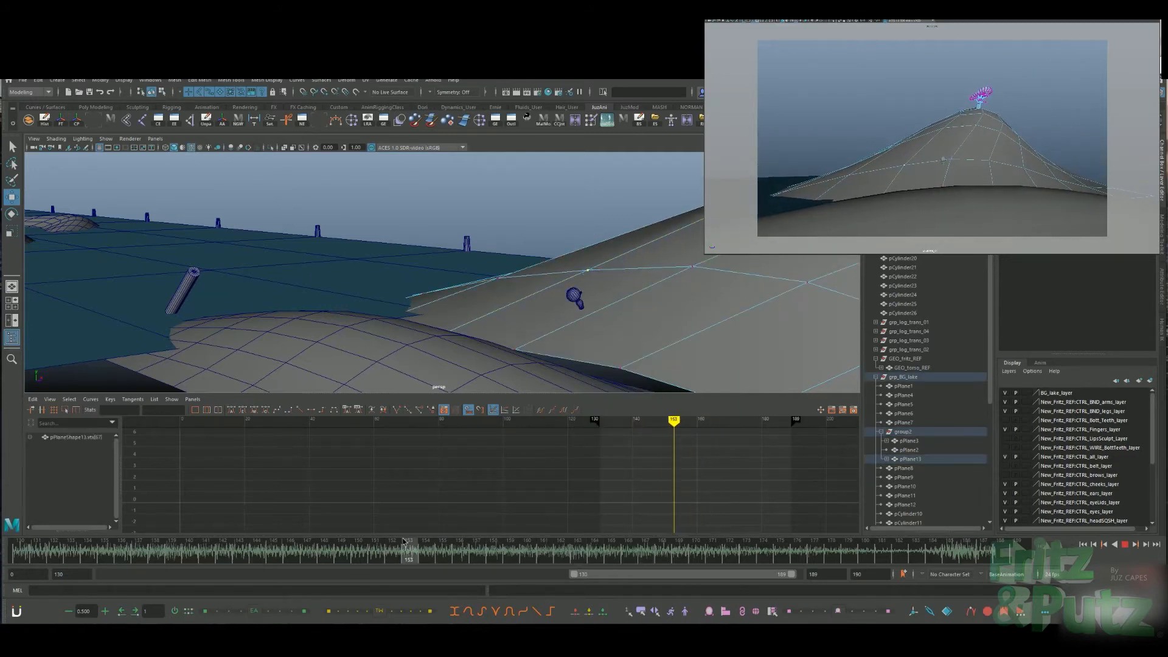
{"action": "key", "text": "alt+v"}
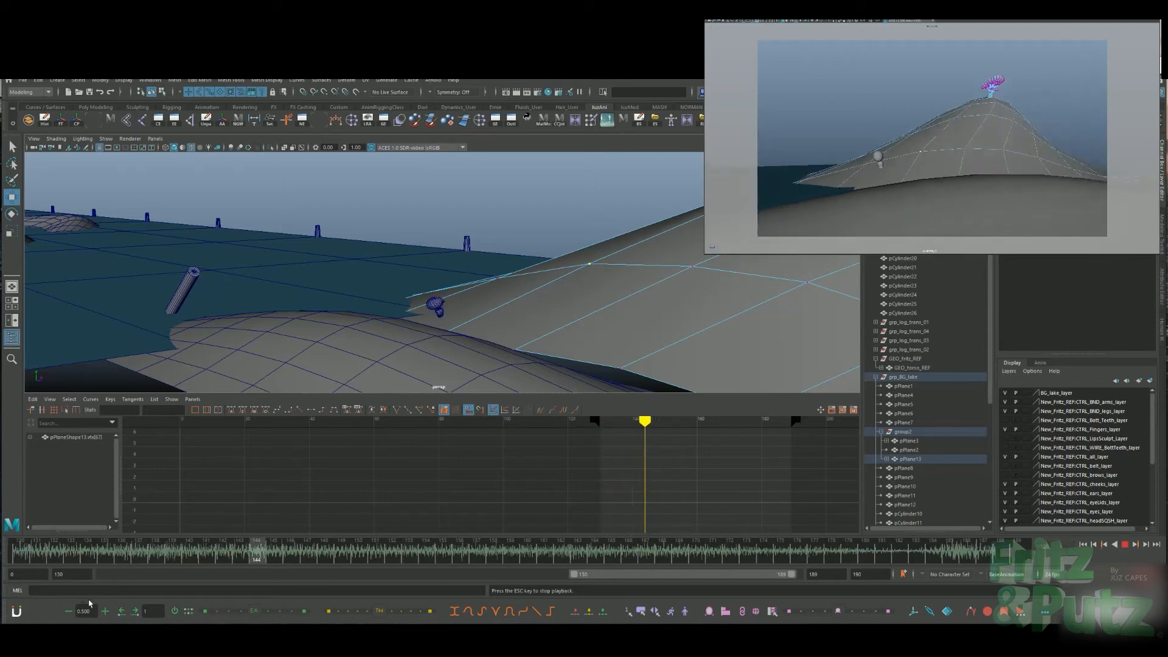
{"action": "key", "text": "alt+v"}
Set BG_lake_layer to reference display, leave vertex editing on the hill, and play back the climb
{"action": "left_click", "coordinate": [1025, 393]}
{"action": "left_click", "coordinate": [1026, 394]}
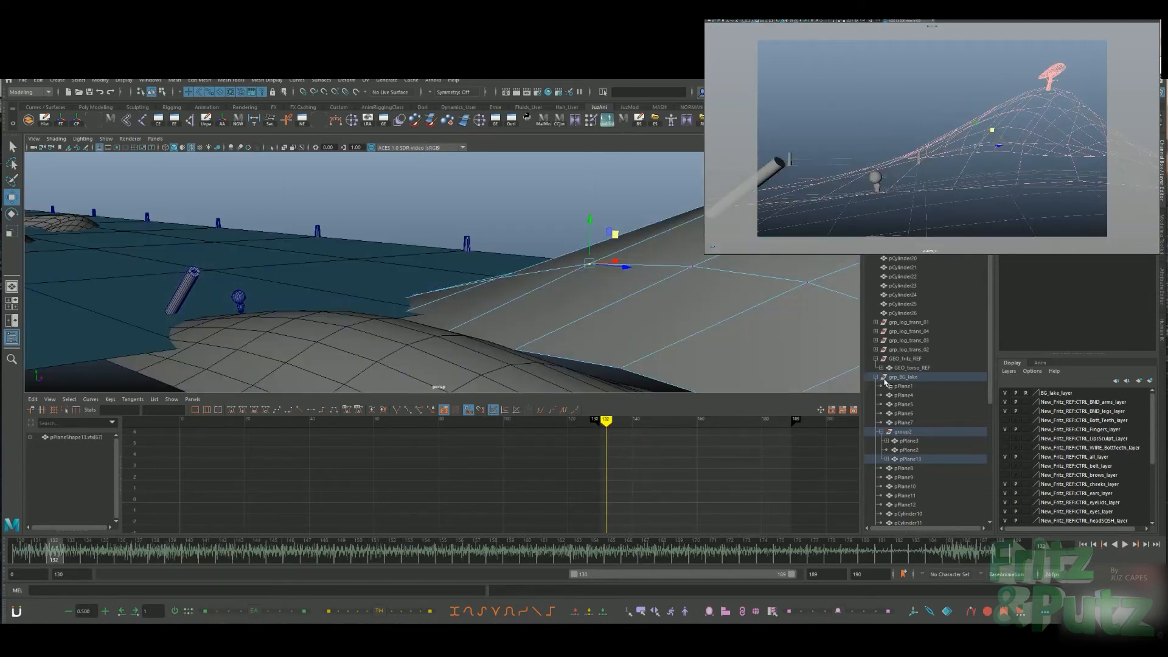
{"action": "left_click", "coordinate": [720, 323]}
{"action": "right_click_drag", "start_coordinate": [613, 314], "coordinate": [615, 314]}
{"action": "right_click_drag", "start_coordinate": [519, 345], "coordinate": [569, 333]}
{"action": "left_click", "coordinate": [574, 346]}
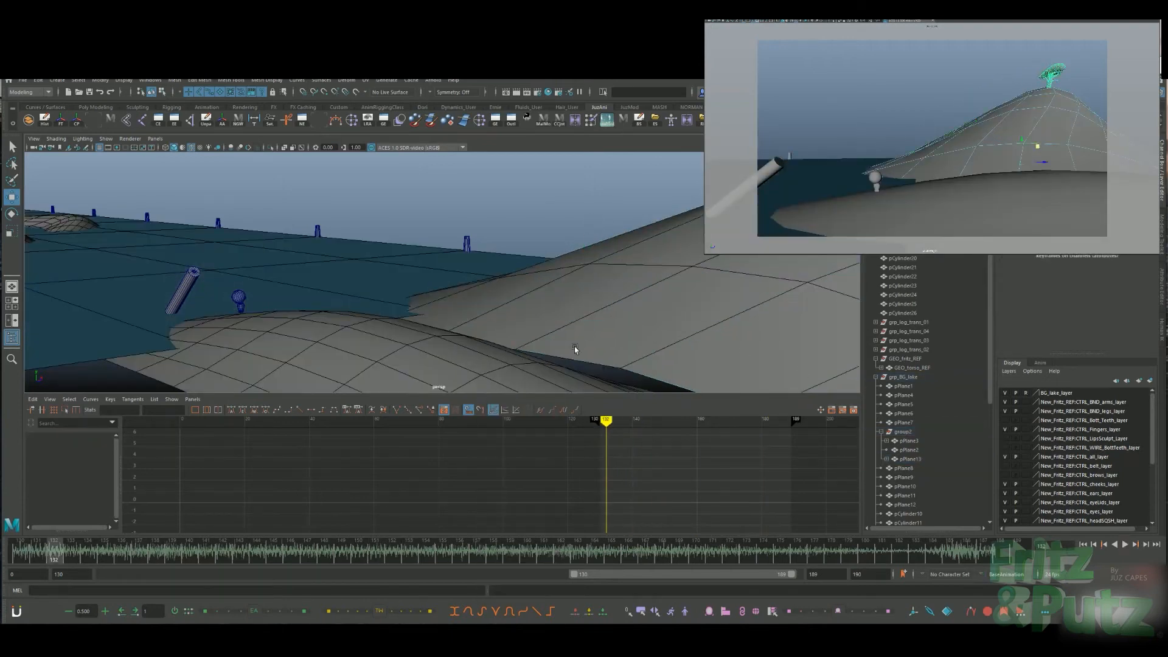
{"action": "key", "text": "alt+v"}
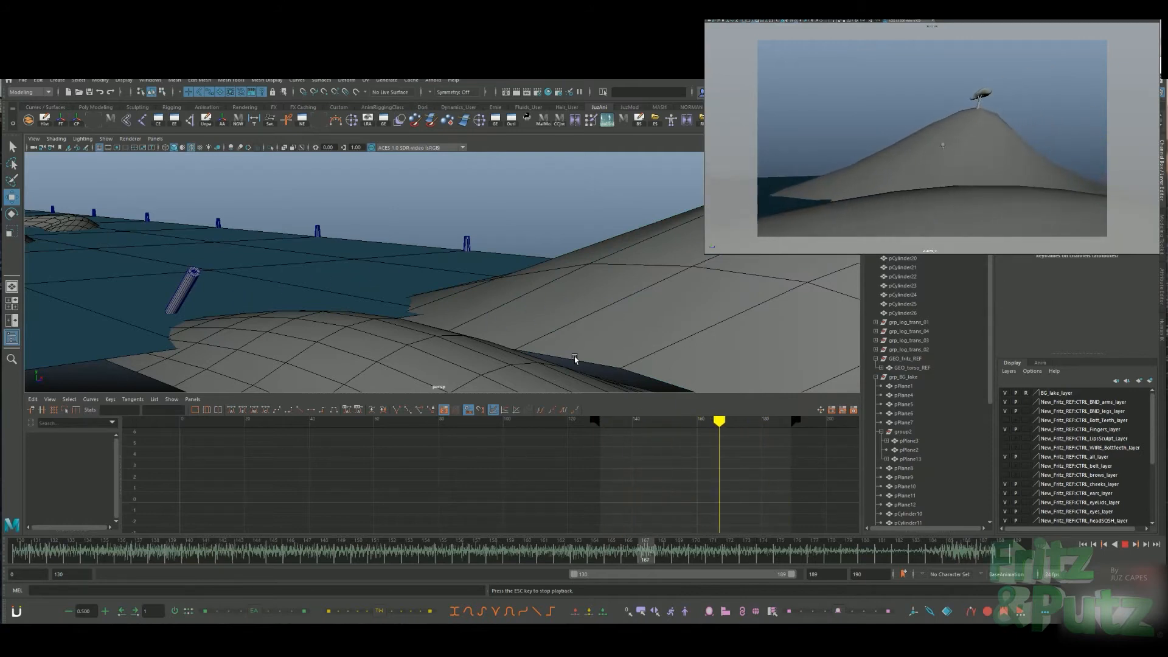
{"action": "key", "text": "alt+v"}
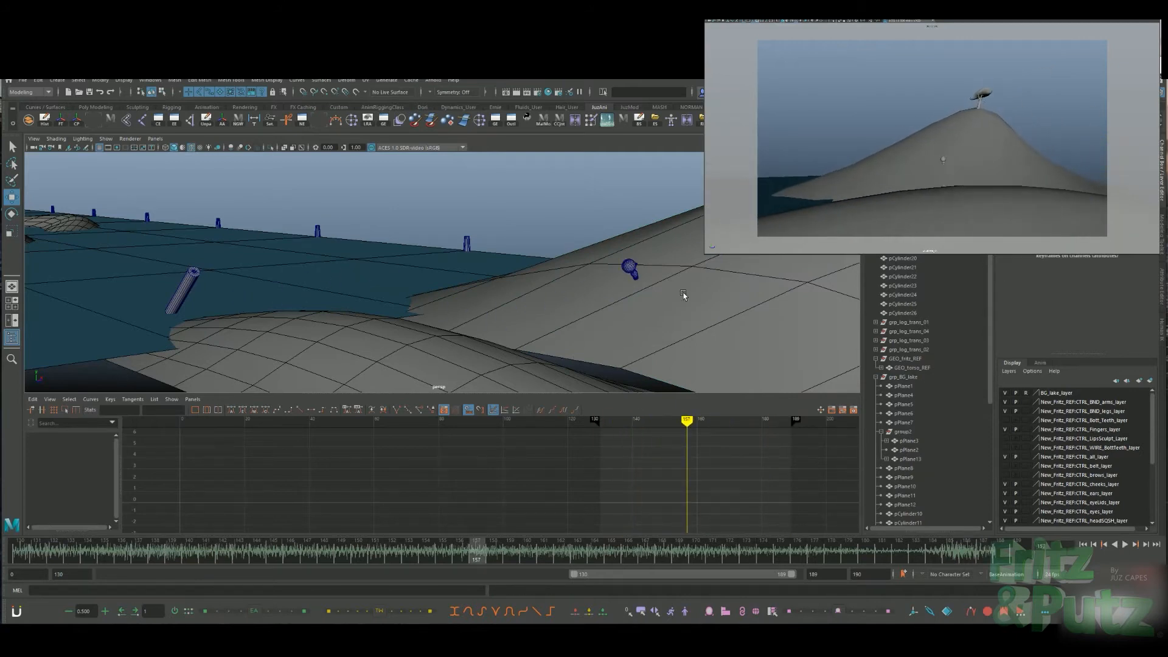
Select GEO_fritz_REF and isolate its Translate X and Translate Z curves in an enlarged Graph Editor
{"action": "left_click", "coordinate": [634, 273]}
{"action": "left_click", "coordinate": [73, 446]}
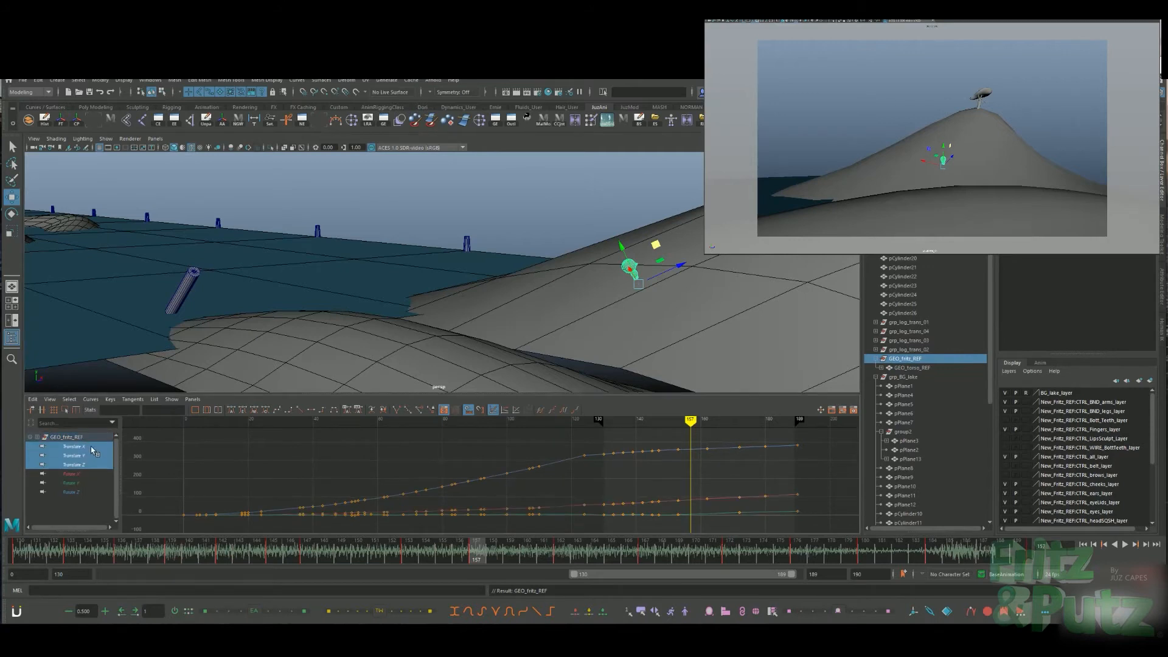
{"action": "left_click", "coordinate": [73, 464], "text": "ctrl"}
{"action": "key", "text": "f"}
{"action": "middle_click_drag", "start_coordinate": [755, 479], "coordinate": [710, 476], "text": "alt"}
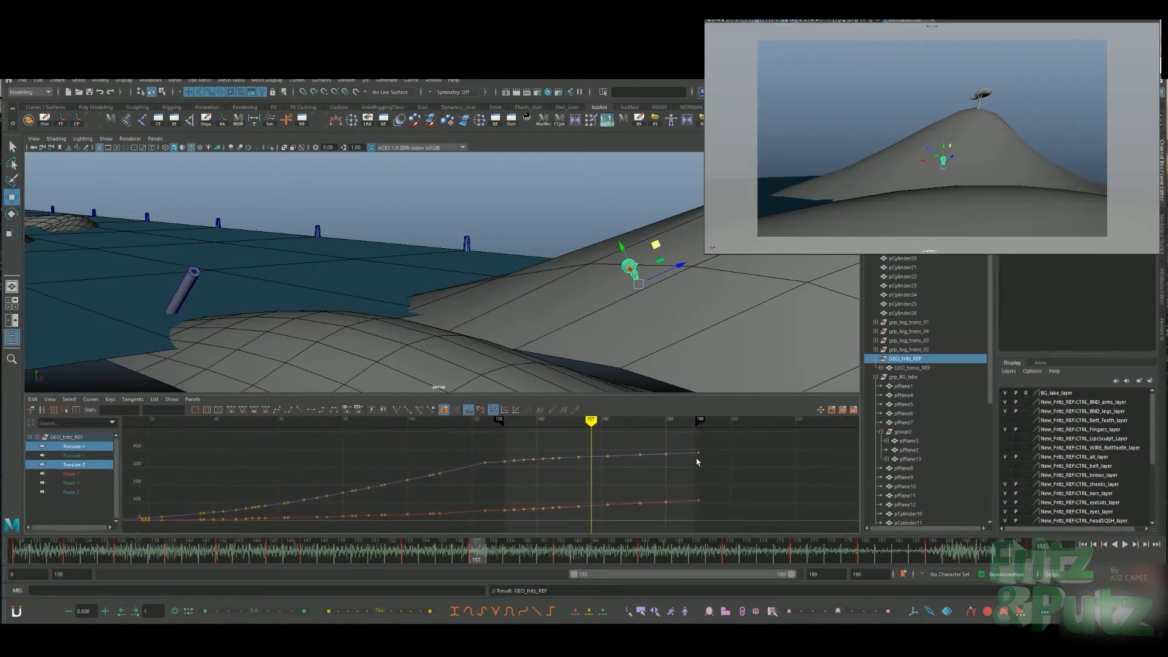
{"action": "left_click_drag", "start_coordinate": [684, 394], "coordinate": [687, 269]}
Try shifting GEO_fritz_REF's Translate X and Z keys after frame 157 later in time and play back the slower climb
{"action": "left_click_drag", "start_coordinate": [739, 351], "coordinate": [584, 480]}
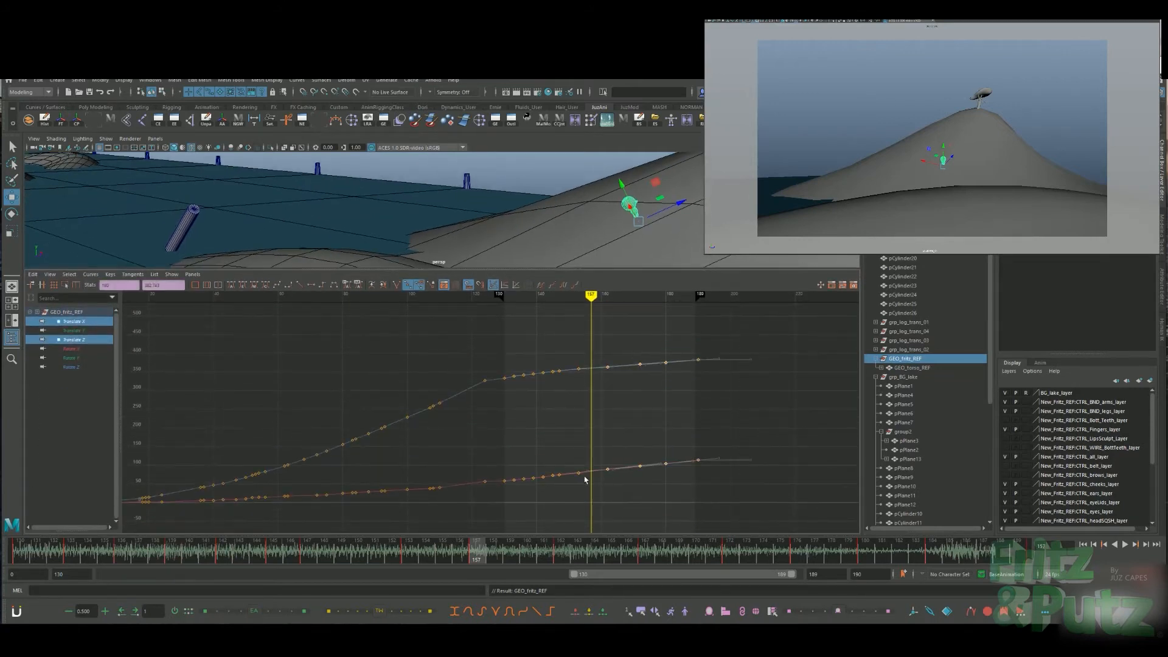
{"action": "middle_click_drag", "start_coordinate": [581, 471], "coordinate": [627, 472]}
{"action": "left_click_drag", "start_coordinate": [340, 552], "coordinate": [58, 557]}
{"action": "key", "text": "alt+v"}
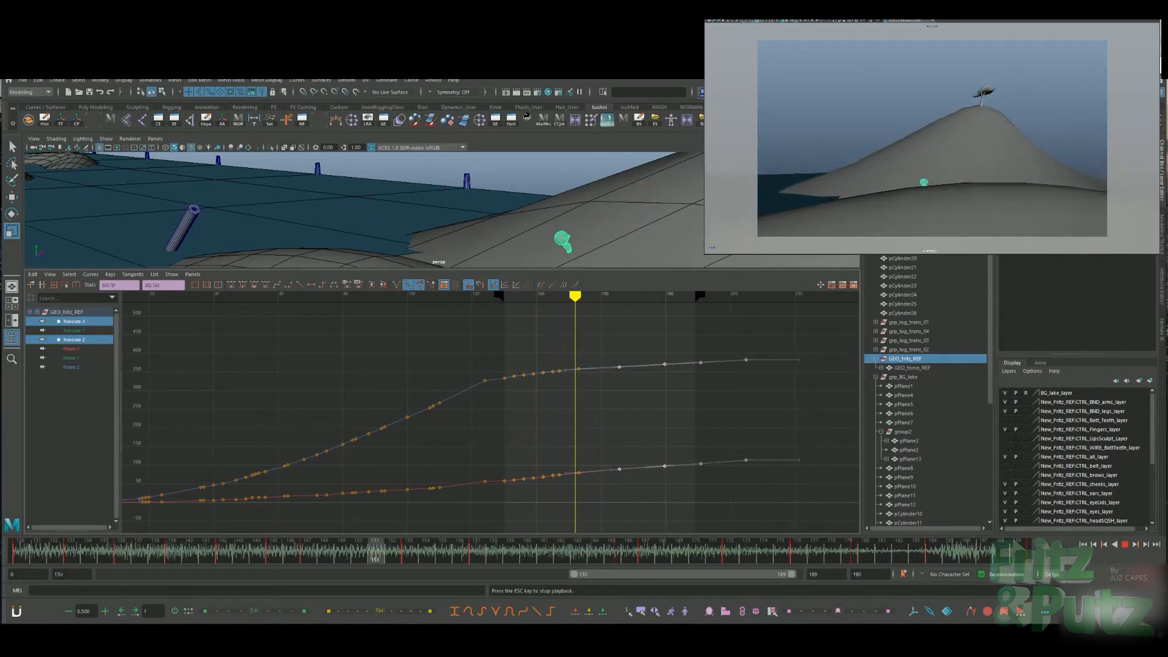
{"action": "key", "text": "Escape"}
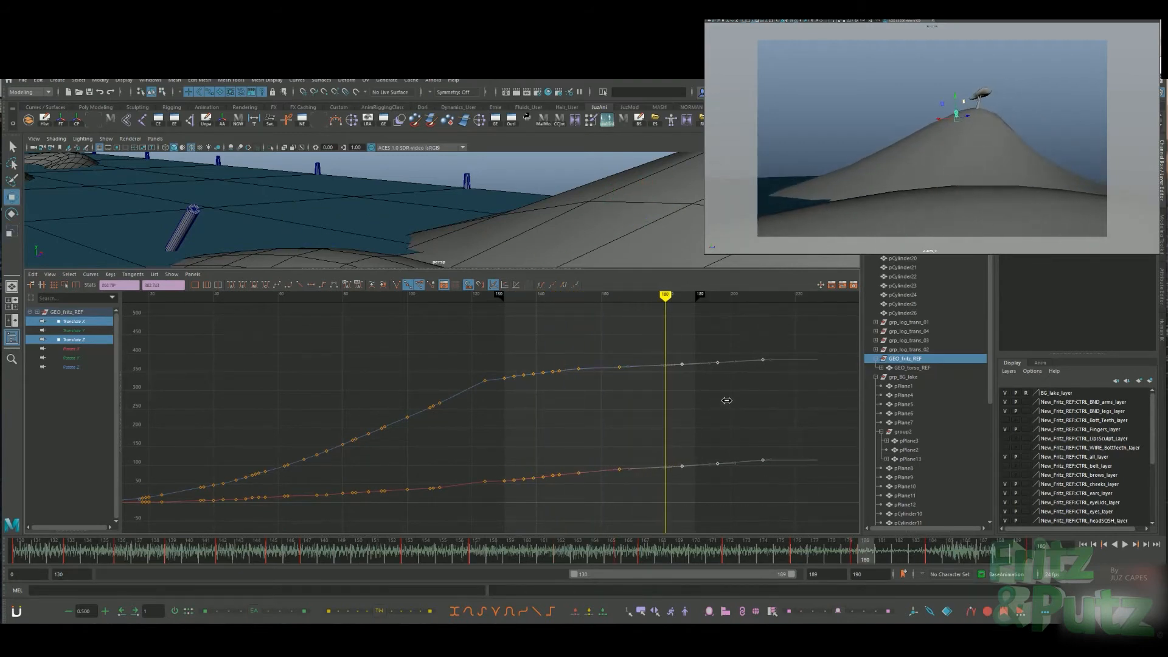
Undo the retiming of the Translate X and Z keys after frame 157
{"action": "key", "text": "ctrl+z"}
{"action": "key", "text": "ctrl+z"}
{"action": "key", "text": "ctrl+z"}
{"action": "key", "text": "ctrl+z"}
{"action": "key", "text": "ctrl+z"}
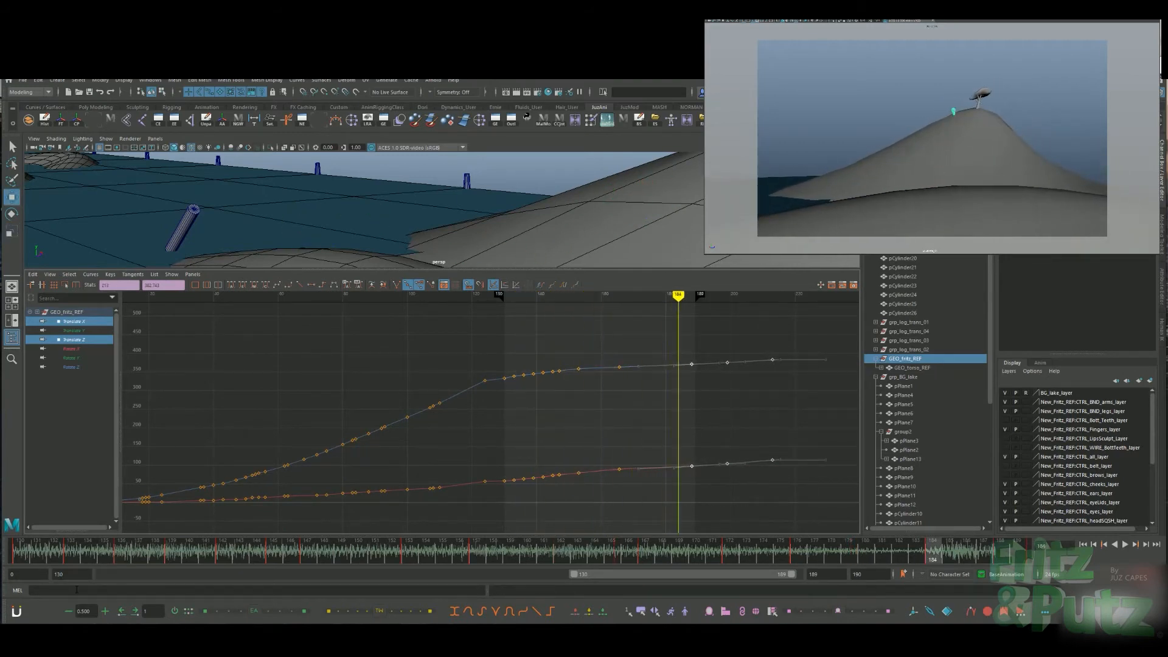
{"action": "key", "text": "ctrl+z"}
{"action": "key", "text": "ctrl+z"}
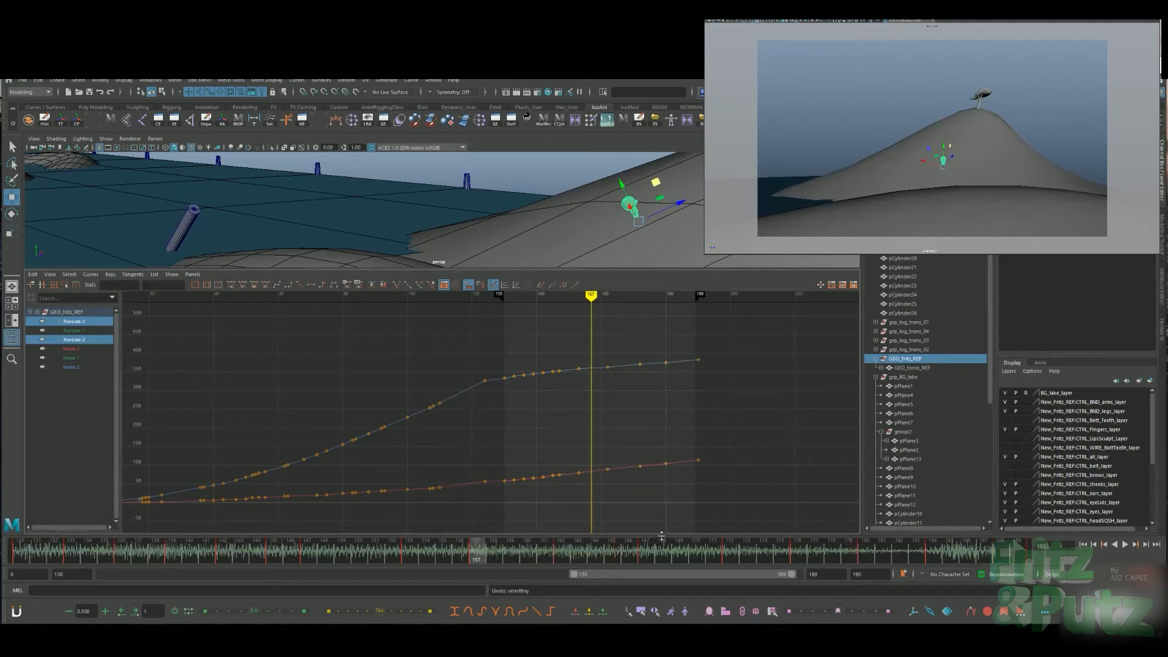
Check the stand-in's final Translate X key near the hilltop and play back the climb
{"action": "key", "text": "Escape"}
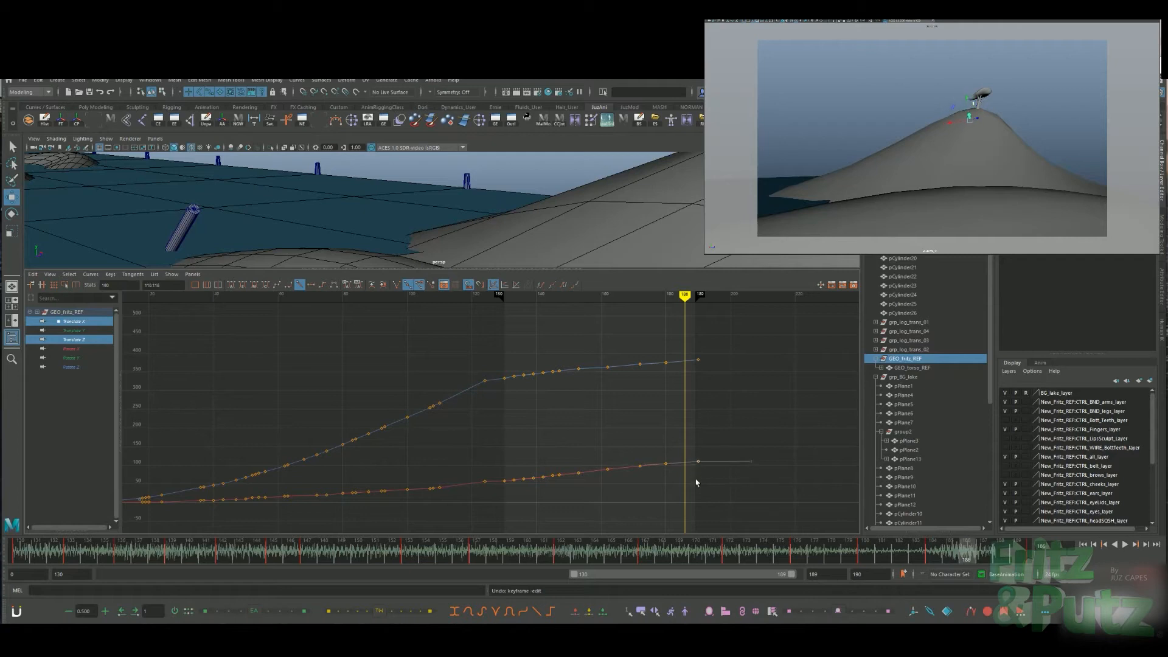
{"action": "key", "text": "alt+v"}
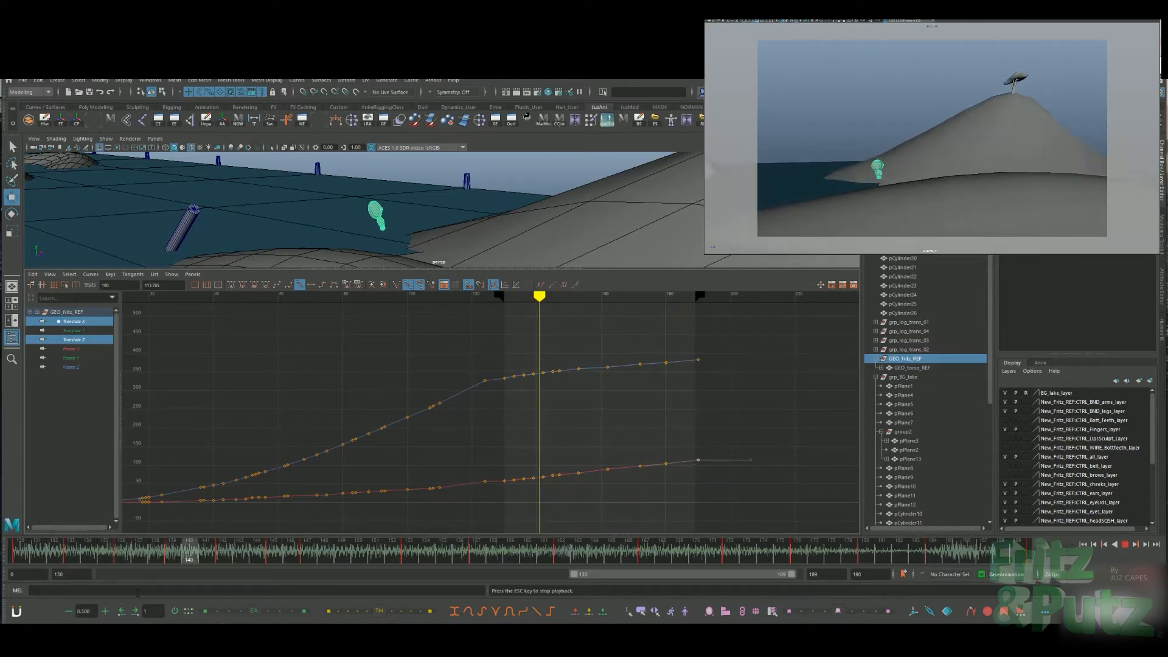
{"action": "key", "text": "Escape"}
Make BG_lake_layer selectable again, reposition the tree group group1 on the hilltop, and play back the shot
{"action": "left_click_drag", "start_coordinate": [663, 189], "coordinate": [730, 451], "text": "alt"}
{"action": "left_click_drag", "start_coordinate": [782, 404], "coordinate": [846, 341], "text": "alt"}
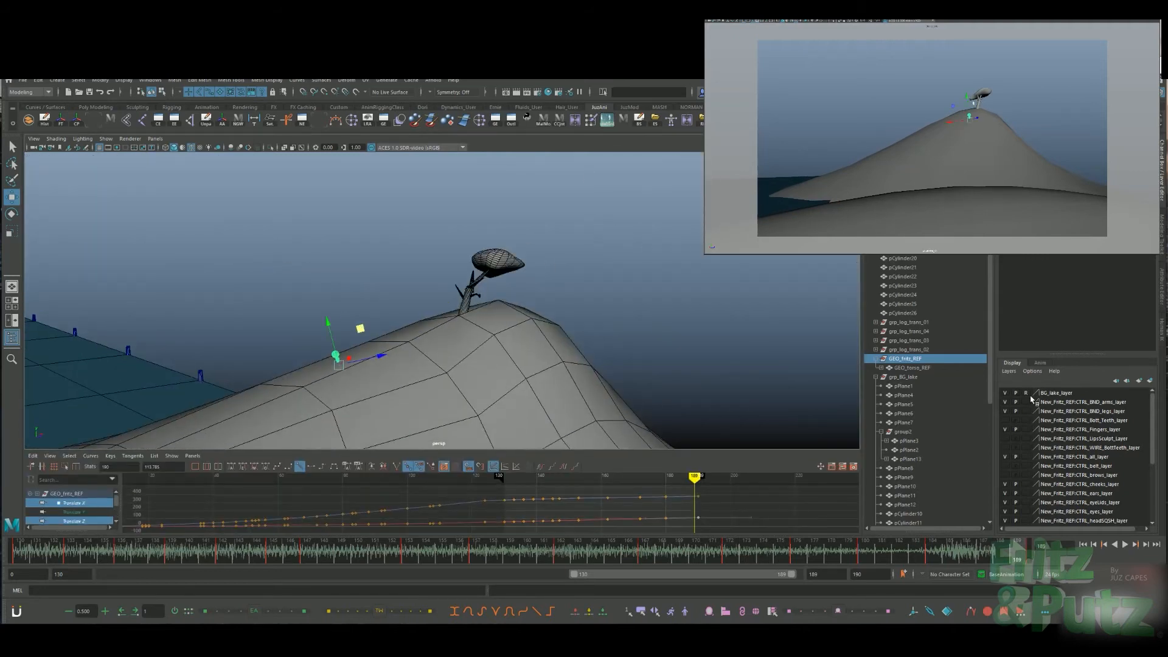
{"action": "left_click", "coordinate": [472, 292]}
{"action": "key", "text": "Up"}
{"action": "right_click_drag", "start_coordinate": [496, 288], "coordinate": [519, 267]}
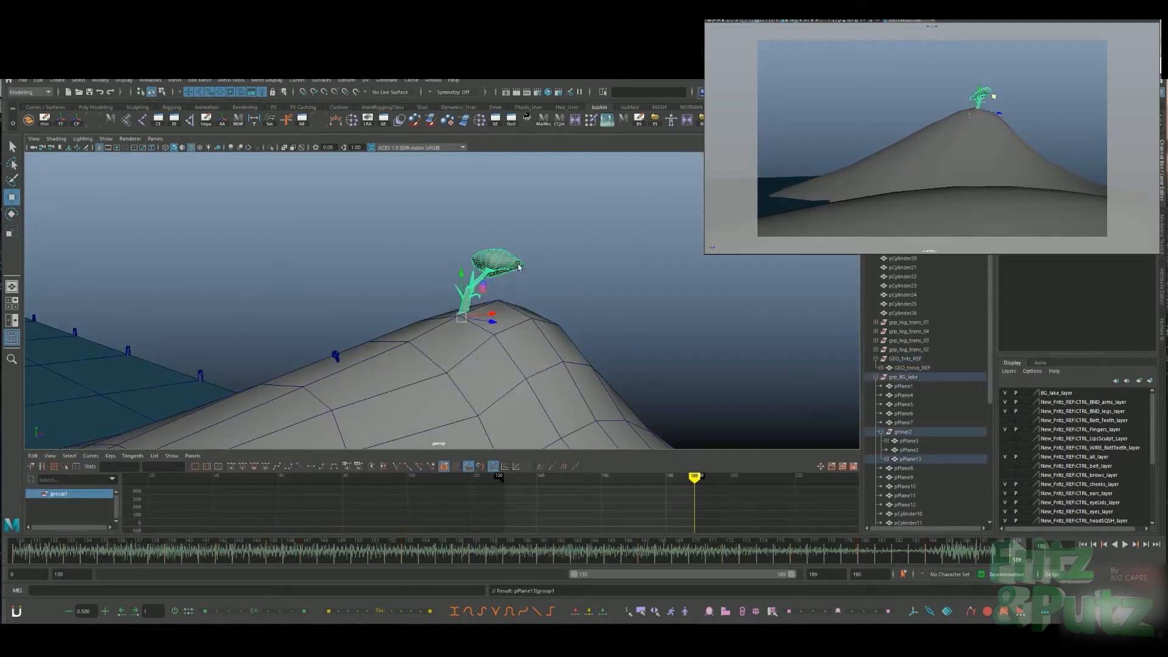
{"action": "left_click_drag", "start_coordinate": [518, 268], "coordinate": [491, 316], "text": "alt"}
{"action": "key", "text": "ctrl+z"}
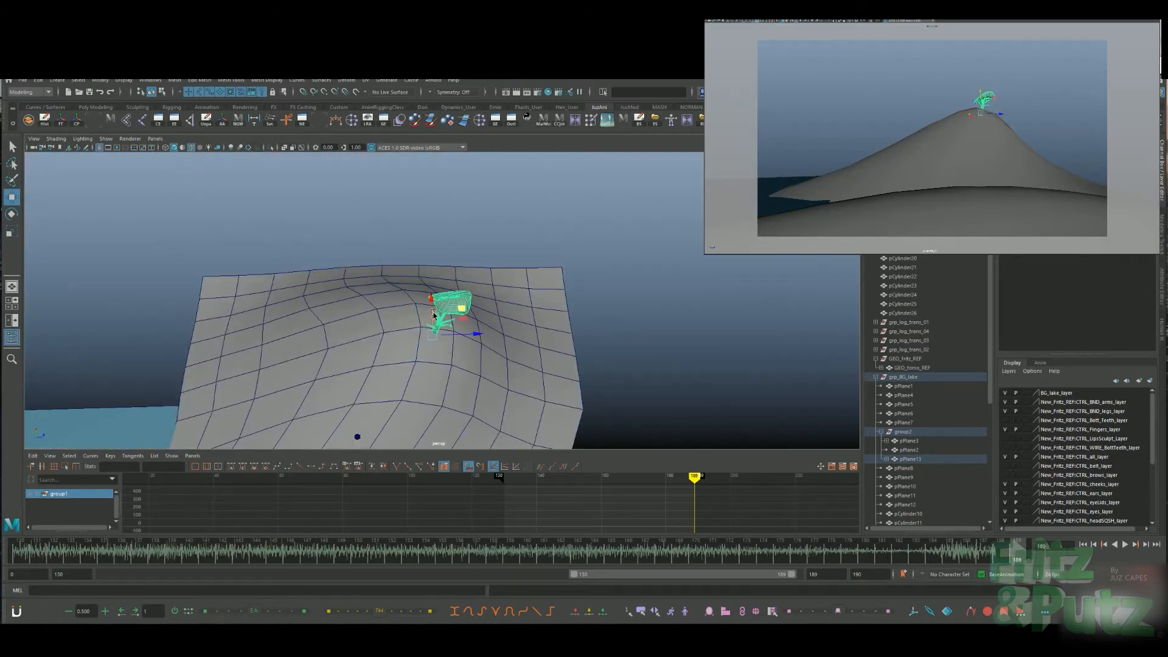
{"action": "key", "text": "alt+v"}
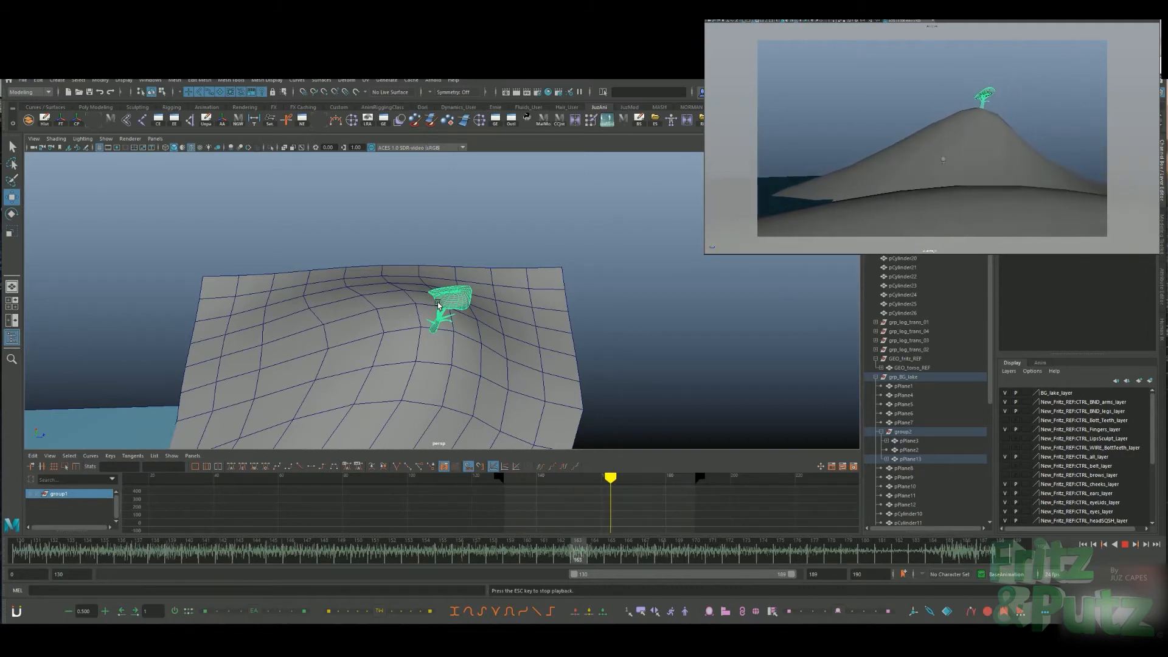
{"action": "key", "text": "Escape"}
Select GEO_fritz_REF, create a new animation layer containing it, and make that layer active at frame 130
{"action": "left_click_drag", "start_coordinate": [438, 306], "coordinate": [614, 347], "text": "alt"}
{"action": "right_click_drag", "start_coordinate": [614, 347], "coordinate": [428, 305], "text": "alt"}
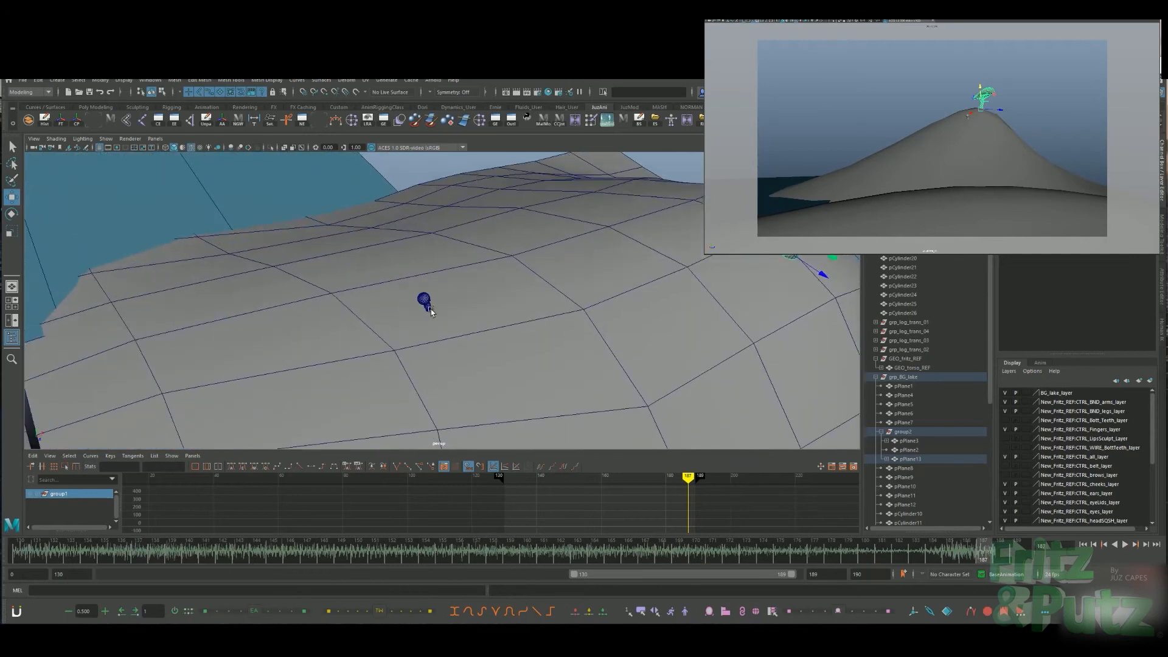
{"action": "left_click", "coordinate": [428, 304]}
{"action": "key", "text": "Up"}
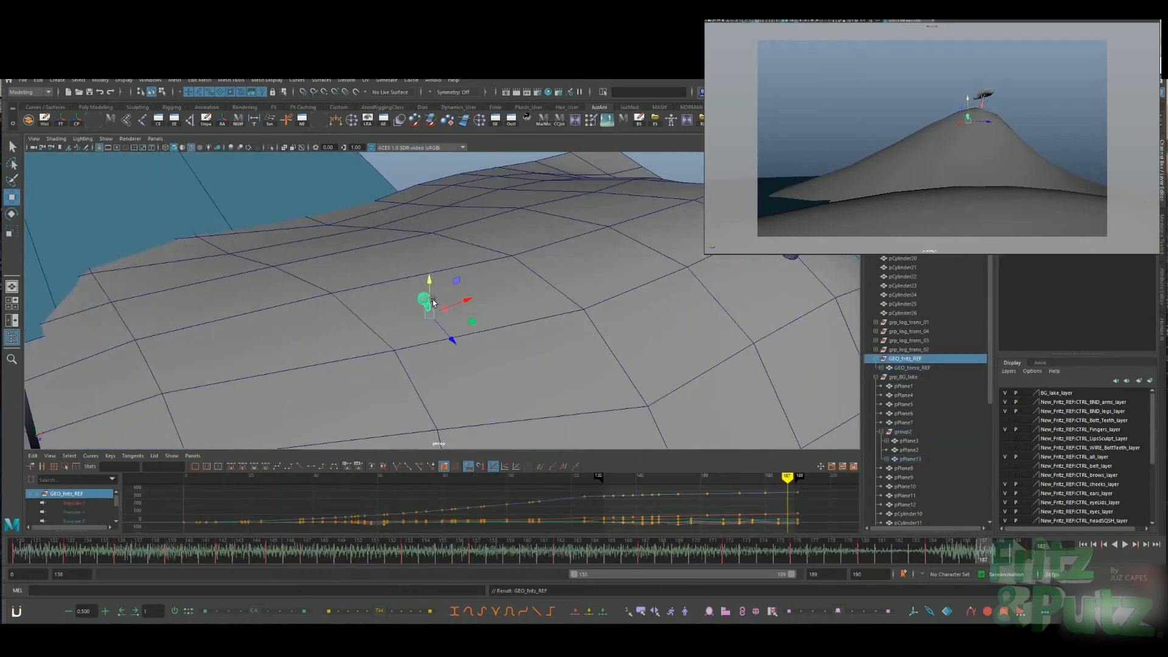
{"action": "left_click", "coordinate": [544, 552]}
{"action": "left_click", "coordinate": [1047, 363]}
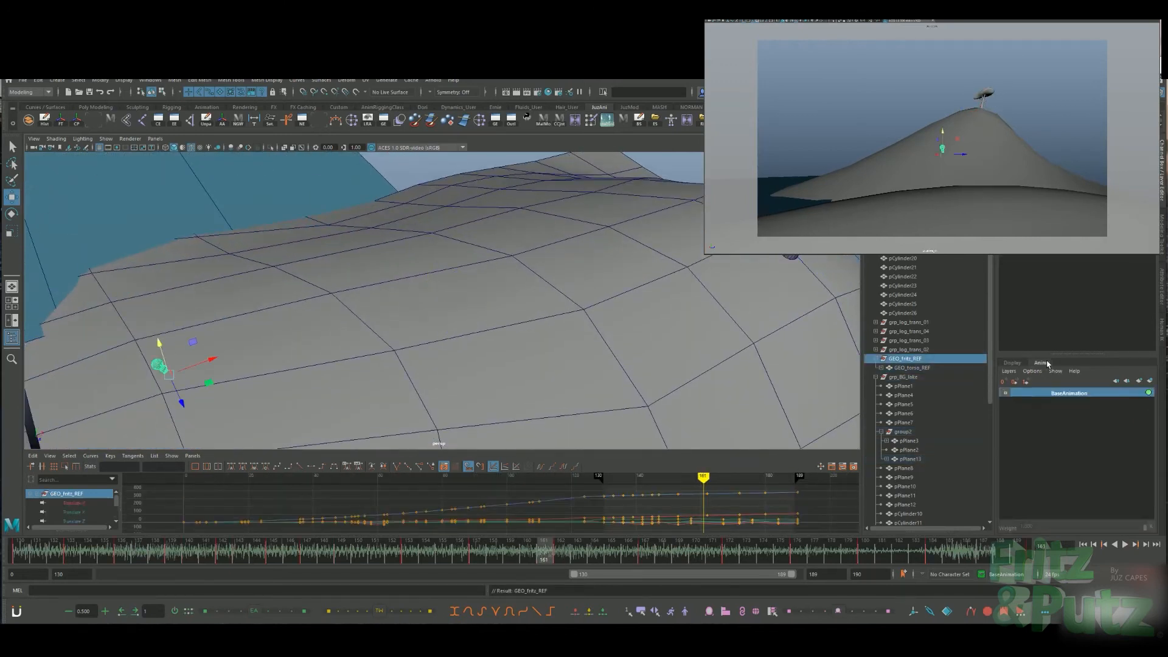
{"action": "left_click", "coordinate": [1151, 382]}
{"action": "left_click_drag", "start_coordinate": [562, 557], "coordinate": [21, 559]}
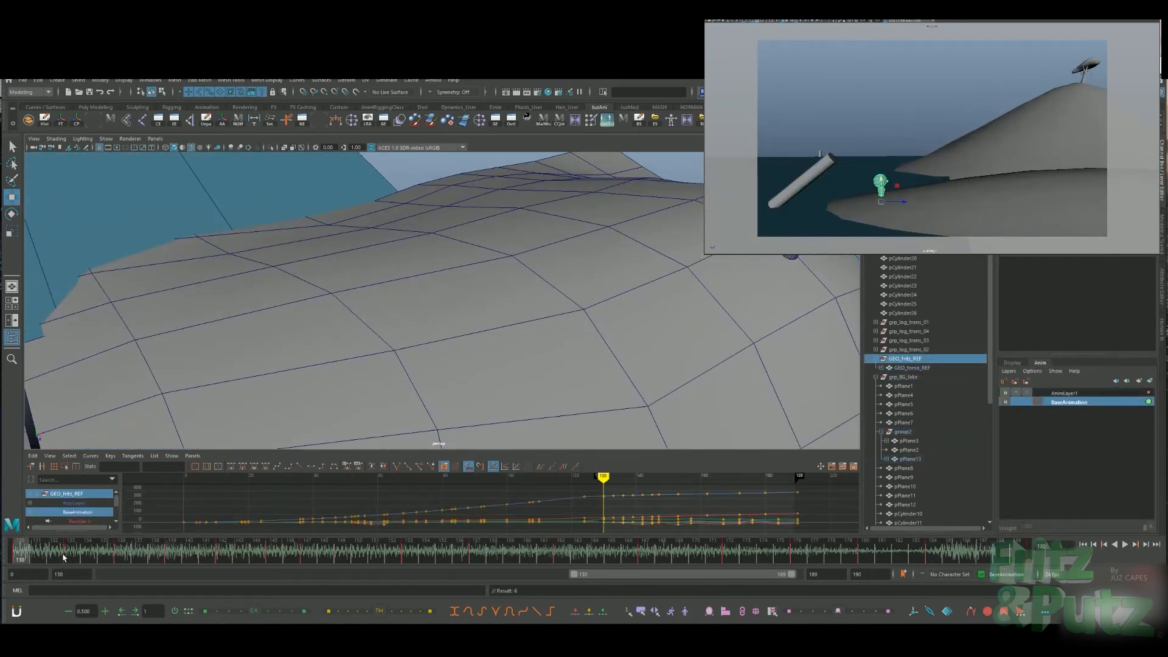
{"action": "left_click", "coordinate": [1095, 393]}
Key the stand-in on AnimLayer1 at frame 130, move it closer to the tree at the shot's end, and play back
{"action": "key", "text": "alt+v"}
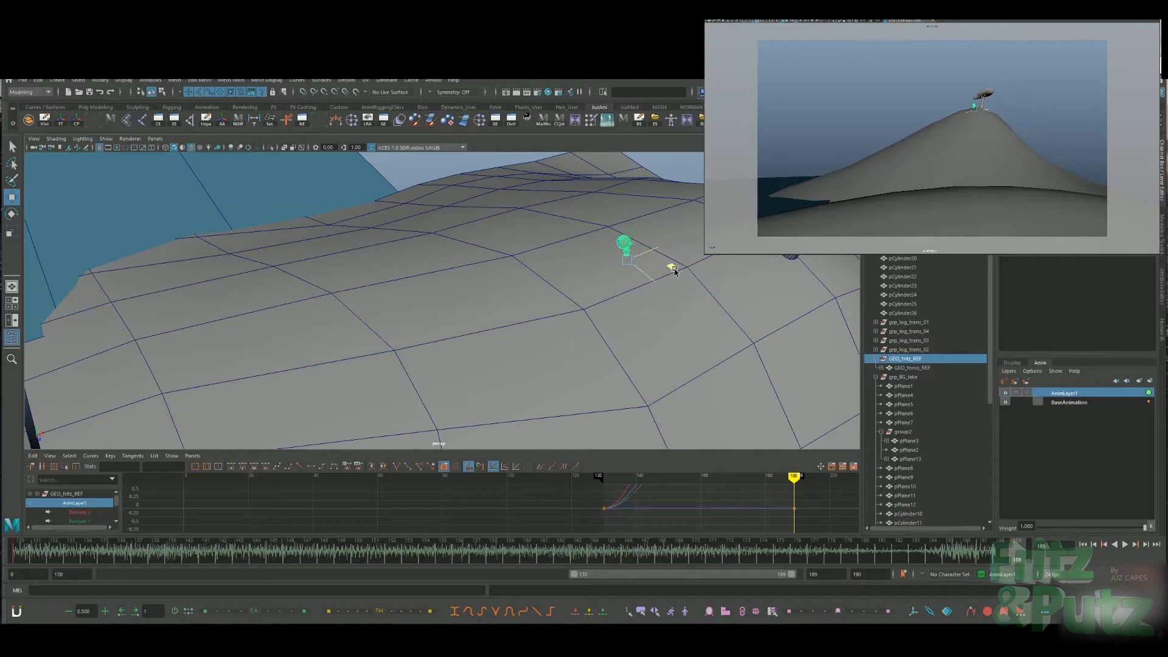
{"action": "key", "text": "alt+v"}
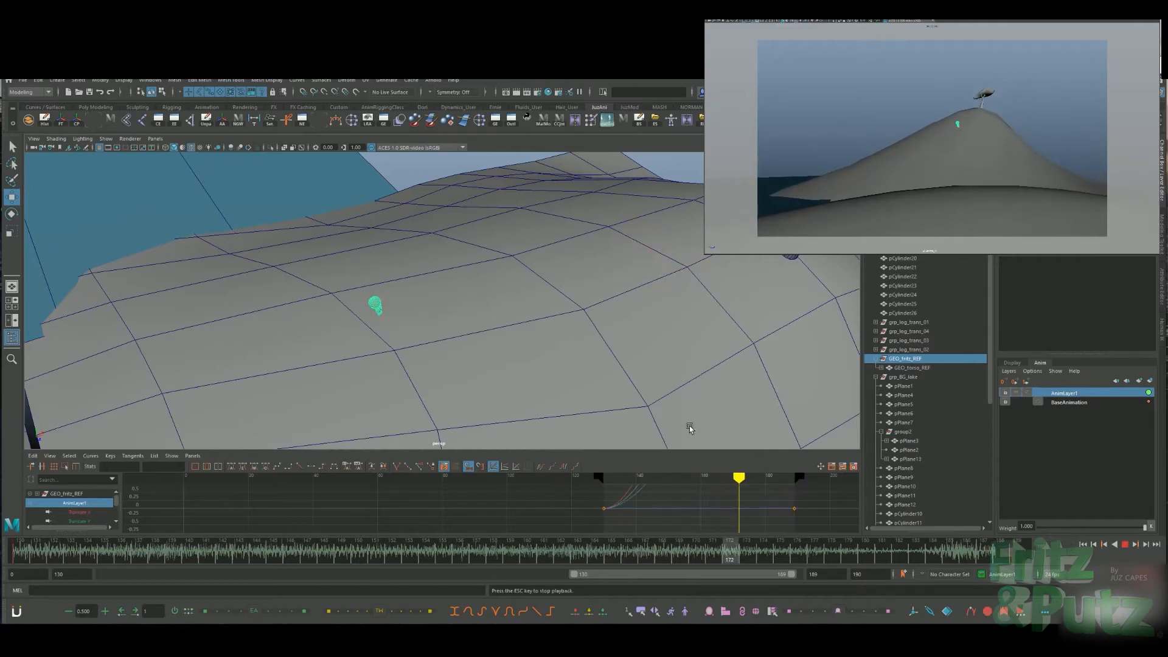
{"action": "key", "text": "alt+v"}
Paste the neutral AnimLayer1 key at frame 150 so the offset starts there, and play back the climb
{"action": "left_click_drag", "start_coordinate": [361, 560], "coordinate": [357, 561]}
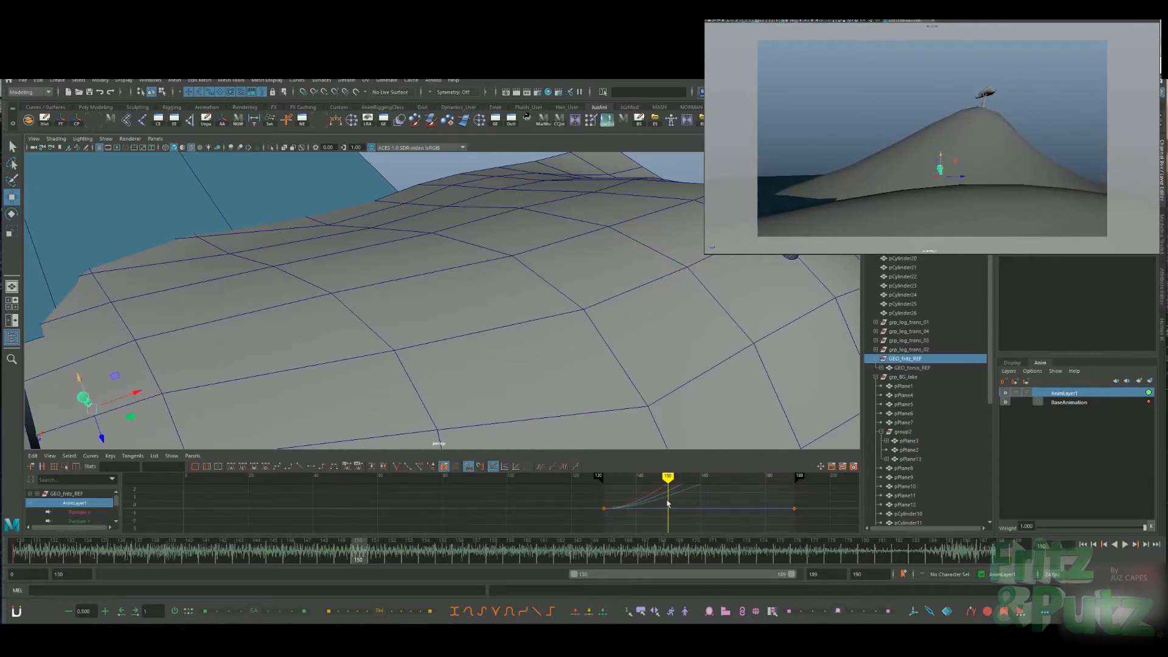
{"action": "key", "text": "ctrl+v"}
{"action": "key", "text": "alt+v"}
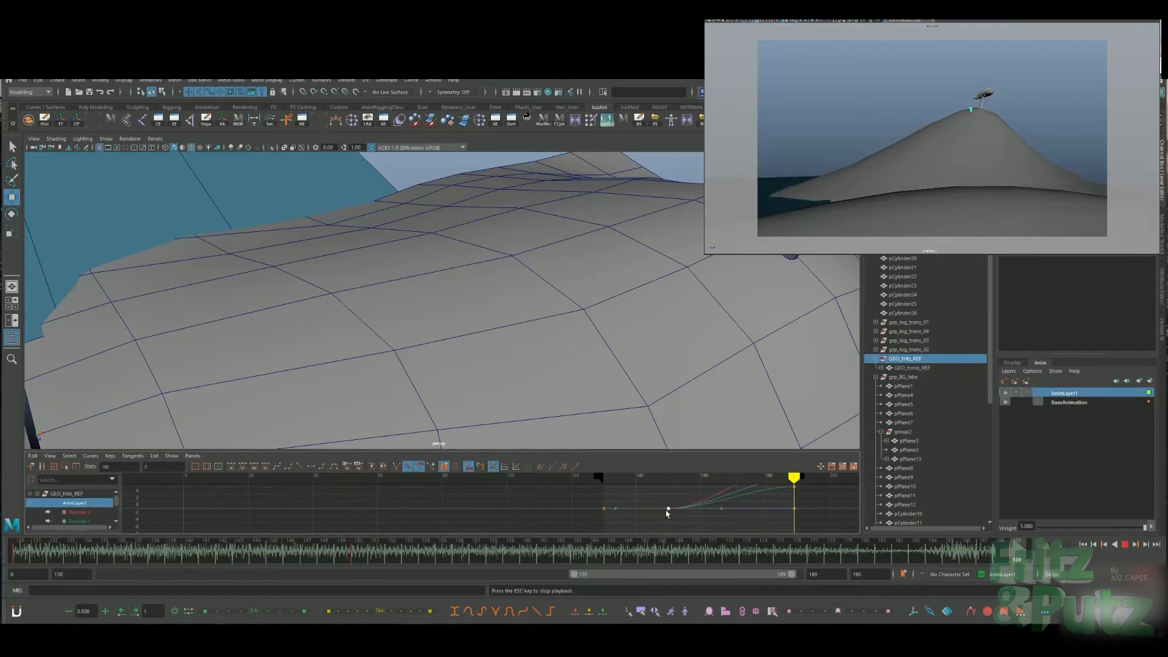
{"action": "key", "text": "alt+v"}
Flatten the final AnimLayer1 keys' tangents, key the stand-in's position against the slope at frame 164, and play back
{"action": "left_click_drag", "start_coordinate": [778, 504], "coordinate": [723, 516]}
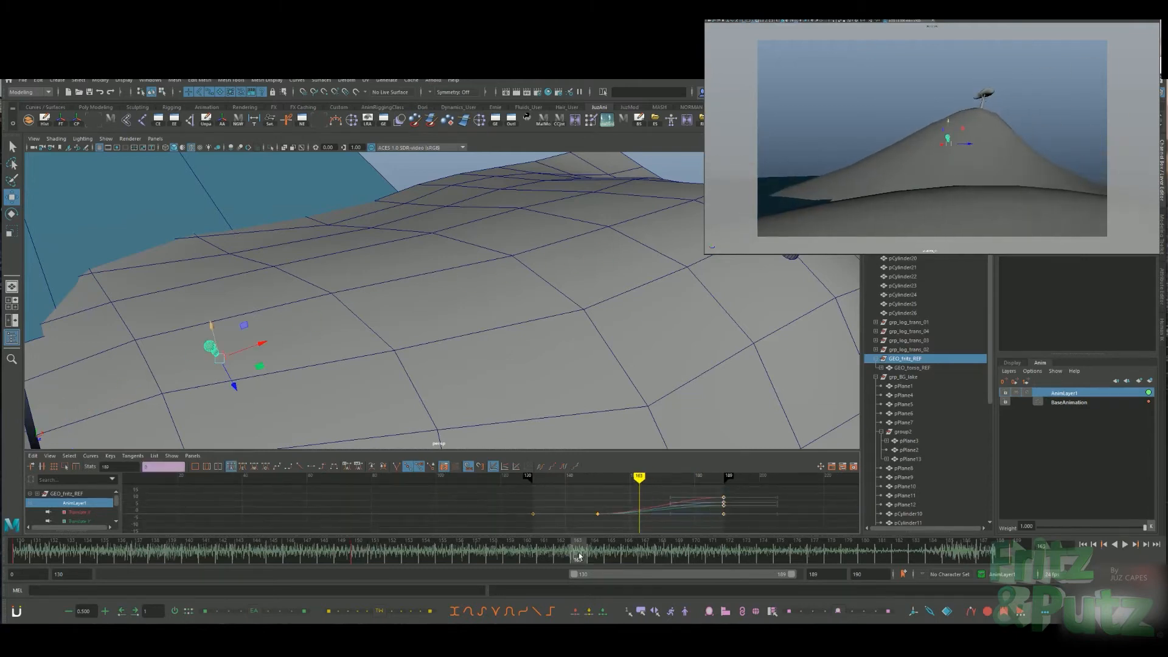
{"action": "left_click_drag", "start_coordinate": [579, 556], "coordinate": [594, 555]}
{"action": "left_click_drag", "start_coordinate": [566, 383], "coordinate": [569, 274], "text": "alt"}
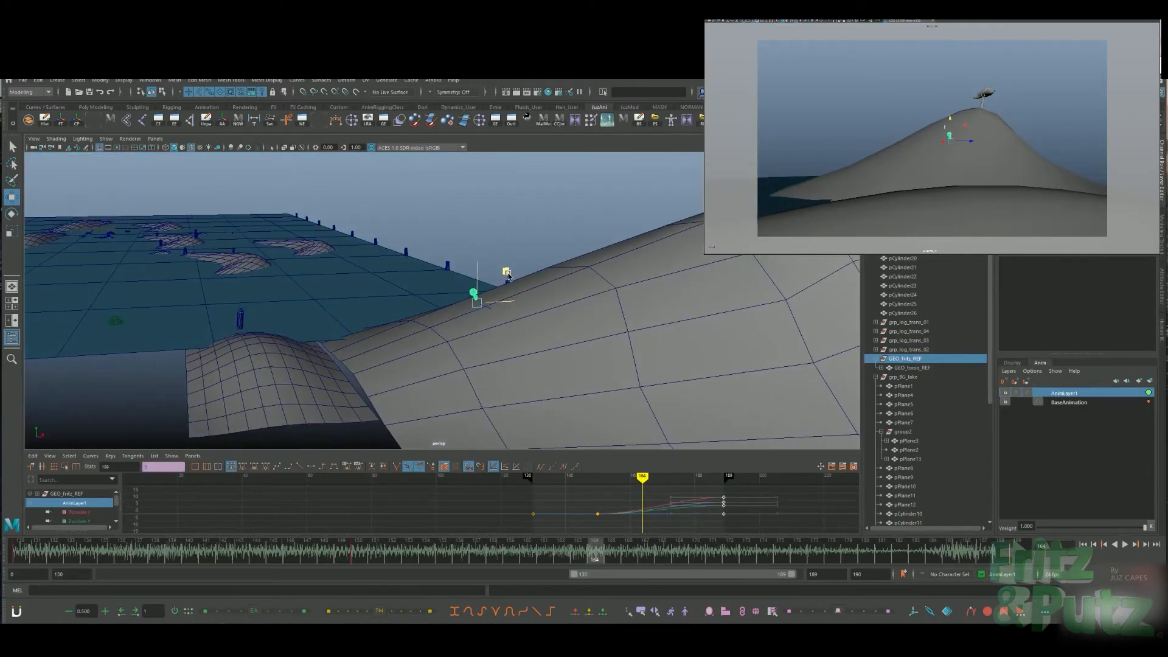
{"action": "key", "text": "alt+v"}
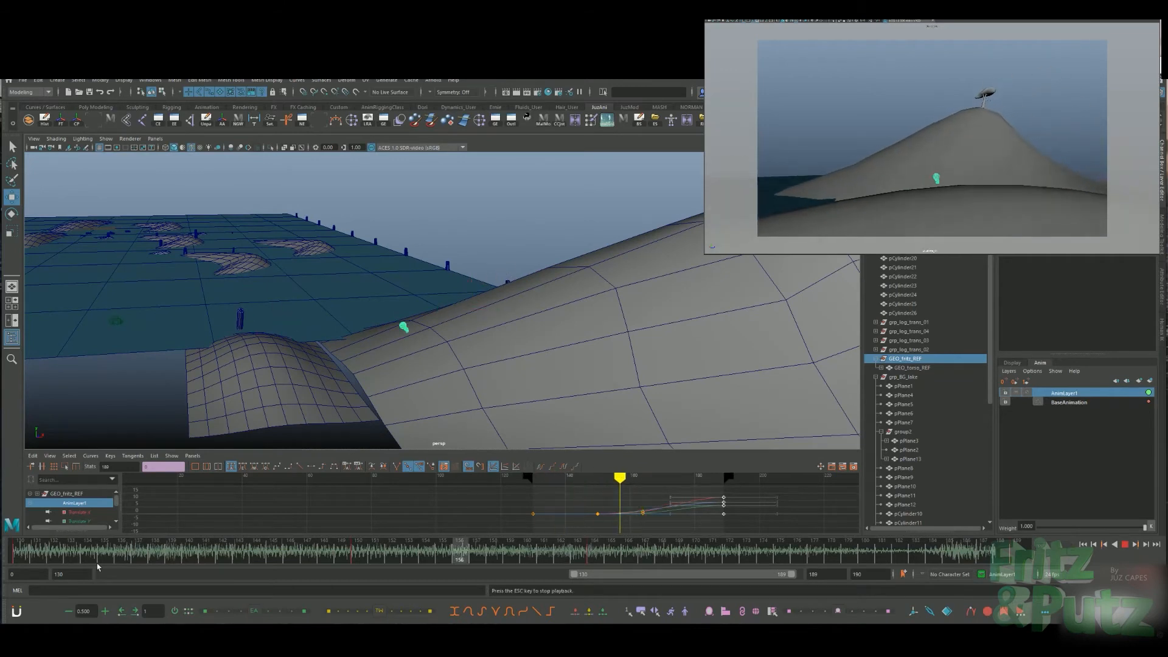
{"action": "key", "text": "alt+v"}
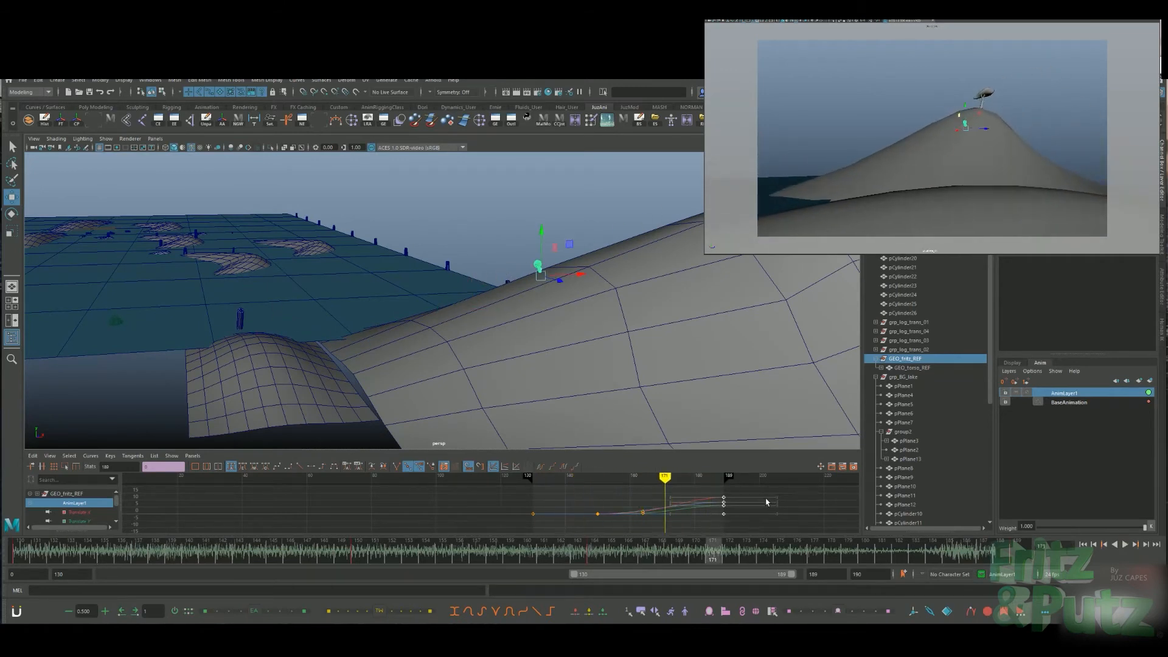
Move the final AnimLayer1 keys to frame 212, readjust the stand-in's position at frame 164, and play back
{"action": "key", "text": "alt+v"}
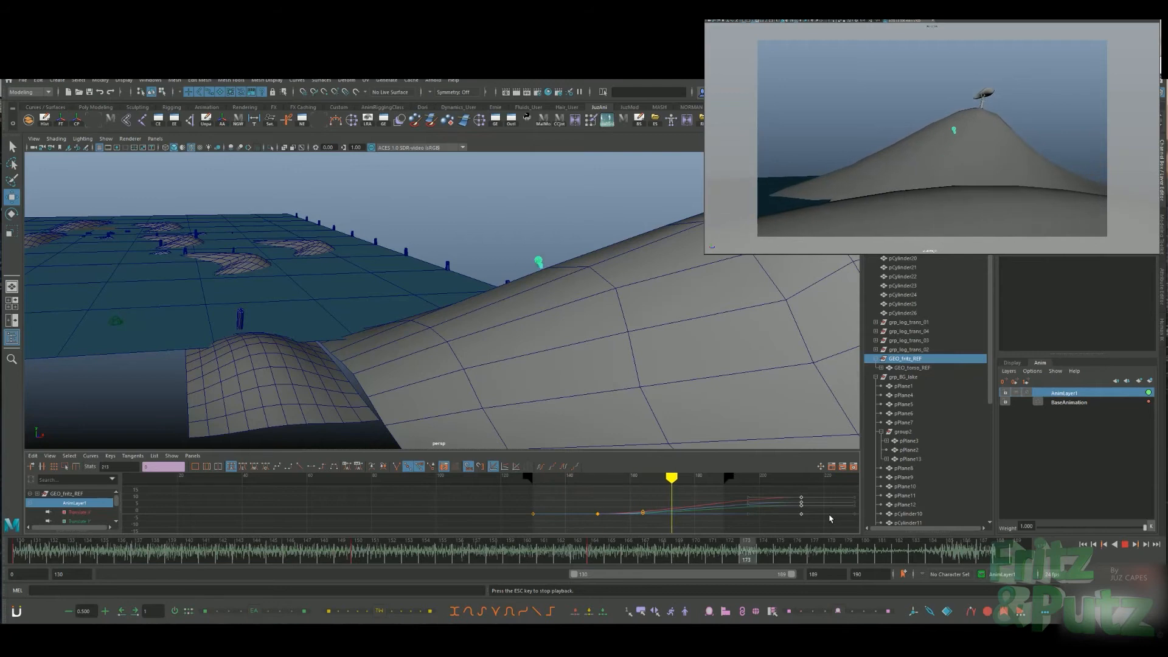
{"action": "key", "text": "alt+v"}
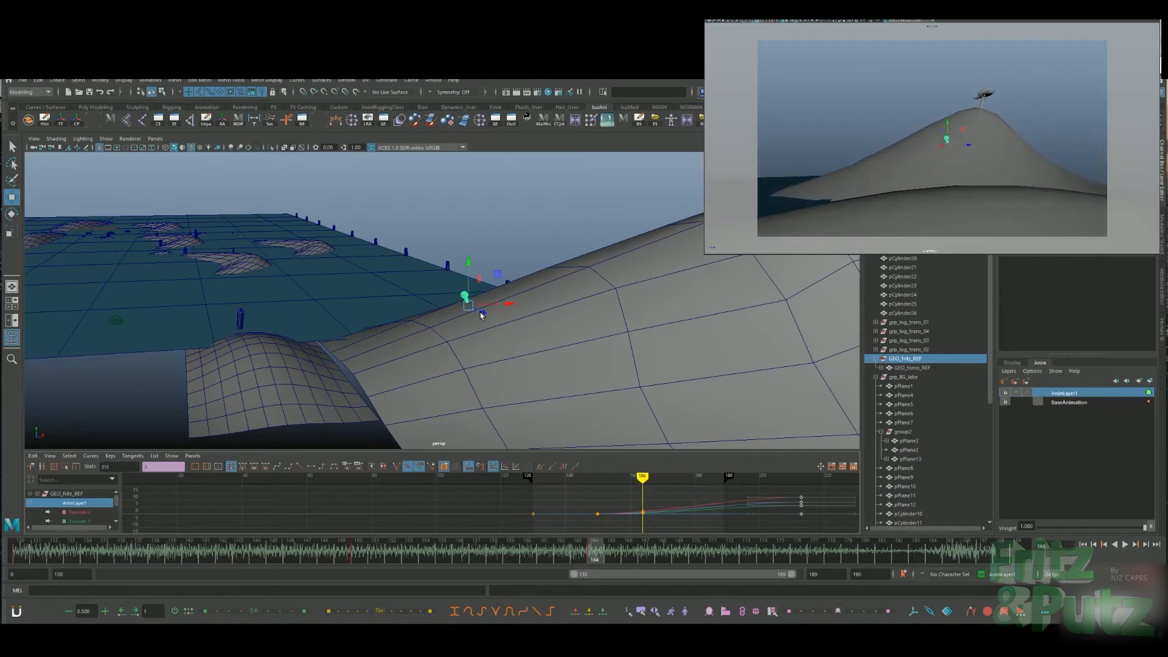
{"action": "key", "text": "alt+v"}
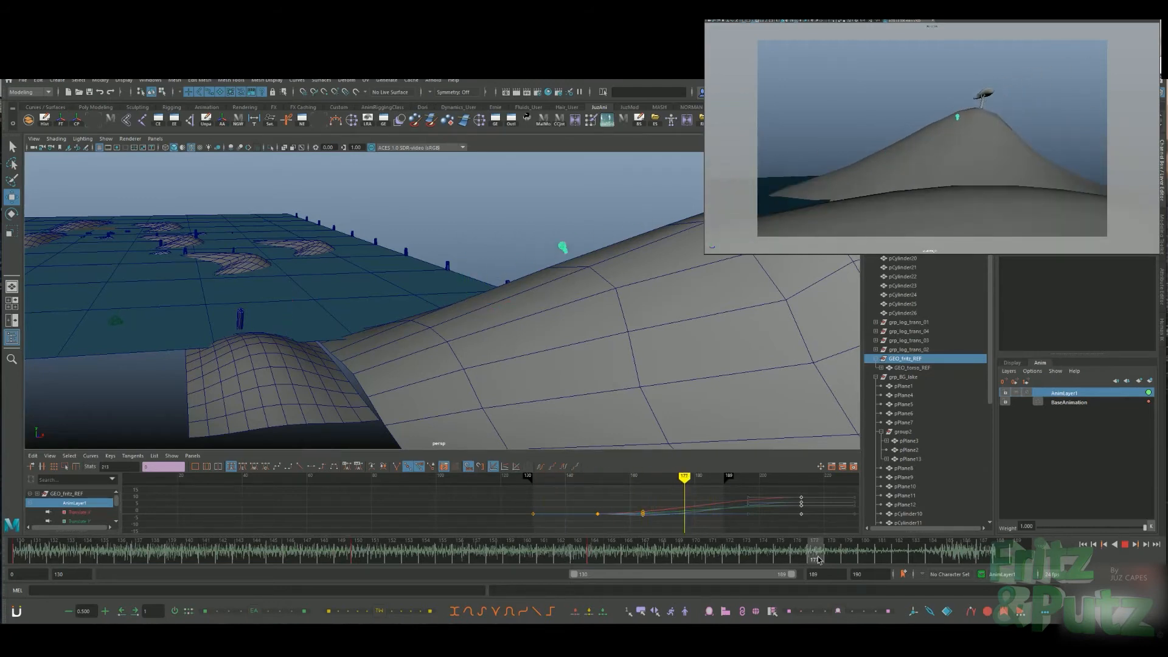
Adjust GEO_fritz_REF's height on the hillside at frames 177 and 170, reviewing the motion in playback
{"action": "left_click_drag", "start_coordinate": [598, 272], "coordinate": [598, 273]}
{"action": "mouse_move", "coordinate": [661, 392]}
{"action": "left_mouse_down", "text": "alt"}
{"action": "mouse_move", "coordinate": [631, 350]}
{"action": "mouse_move", "coordinate": [671, 376]}
{"action": "left_mouse_up", "text": "alt"}
{"action": "key", "text": "alt+v"}
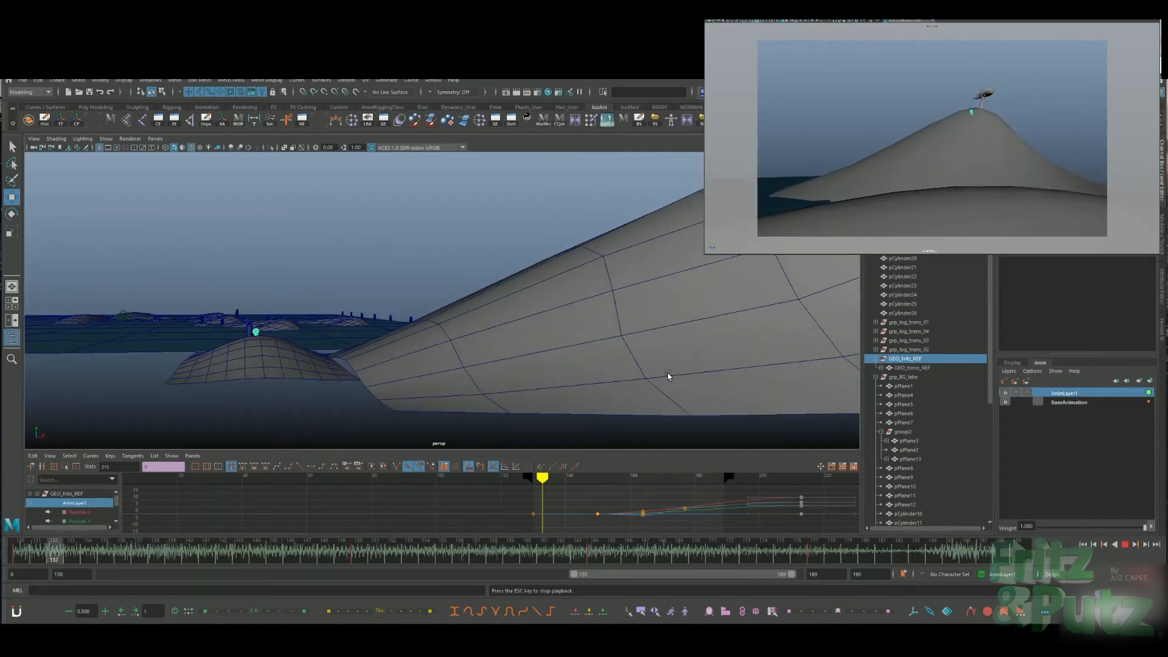
{"action": "key", "text": "alt+v"}
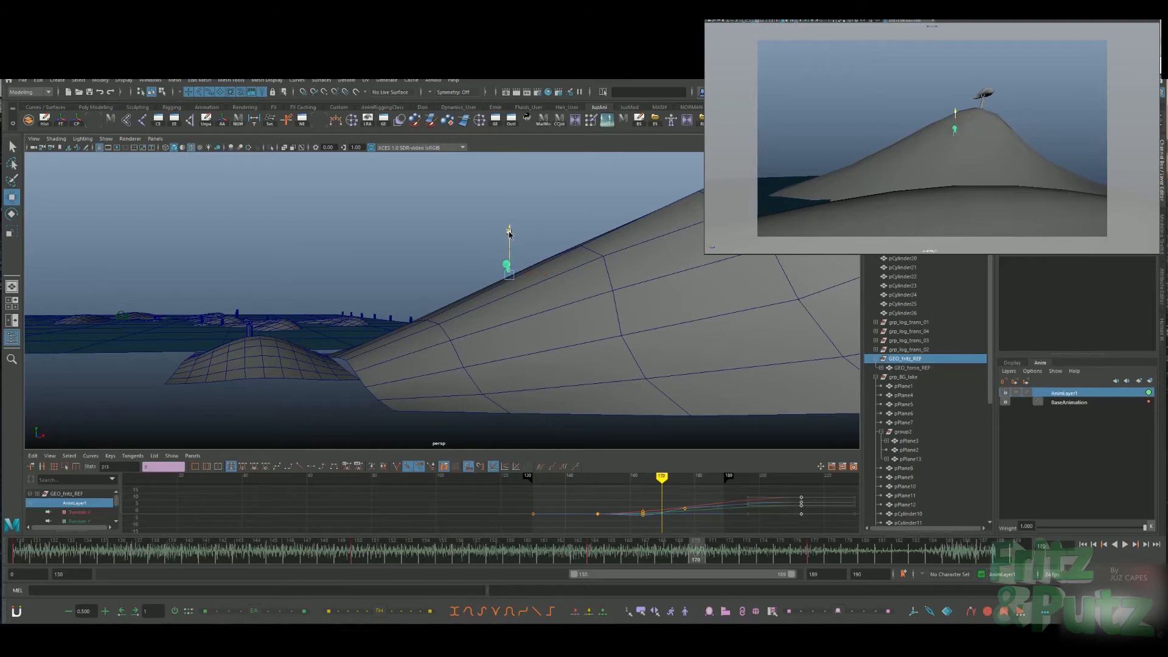
{"action": "key", "text": "alt+v"}
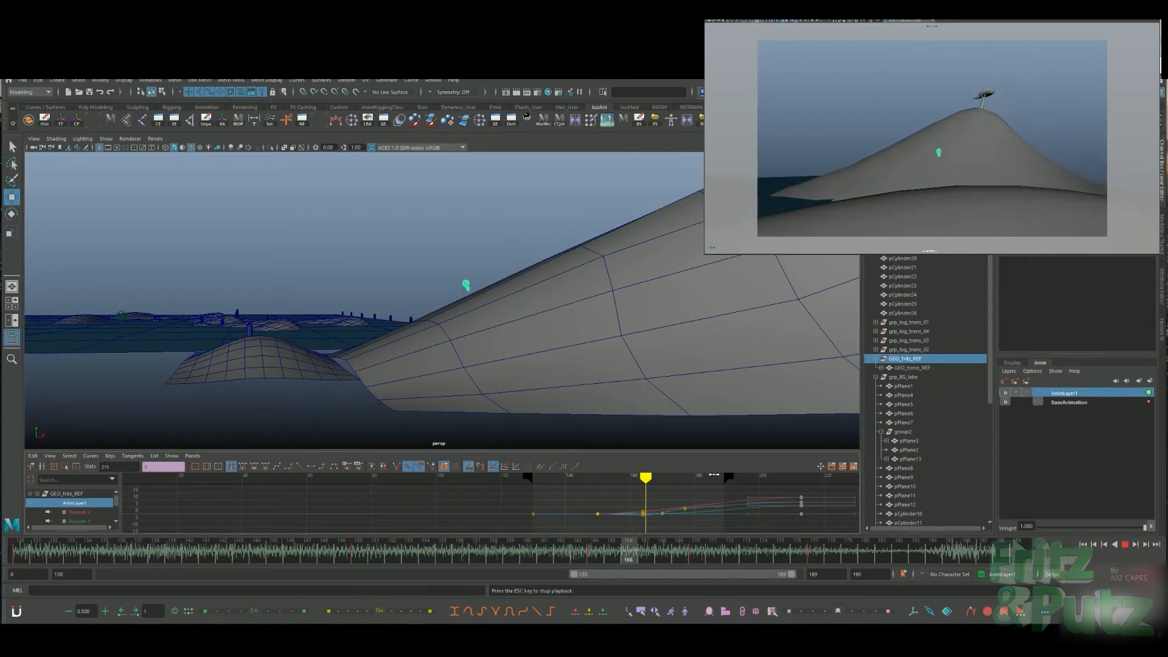
{"action": "key", "text": "Escape"}
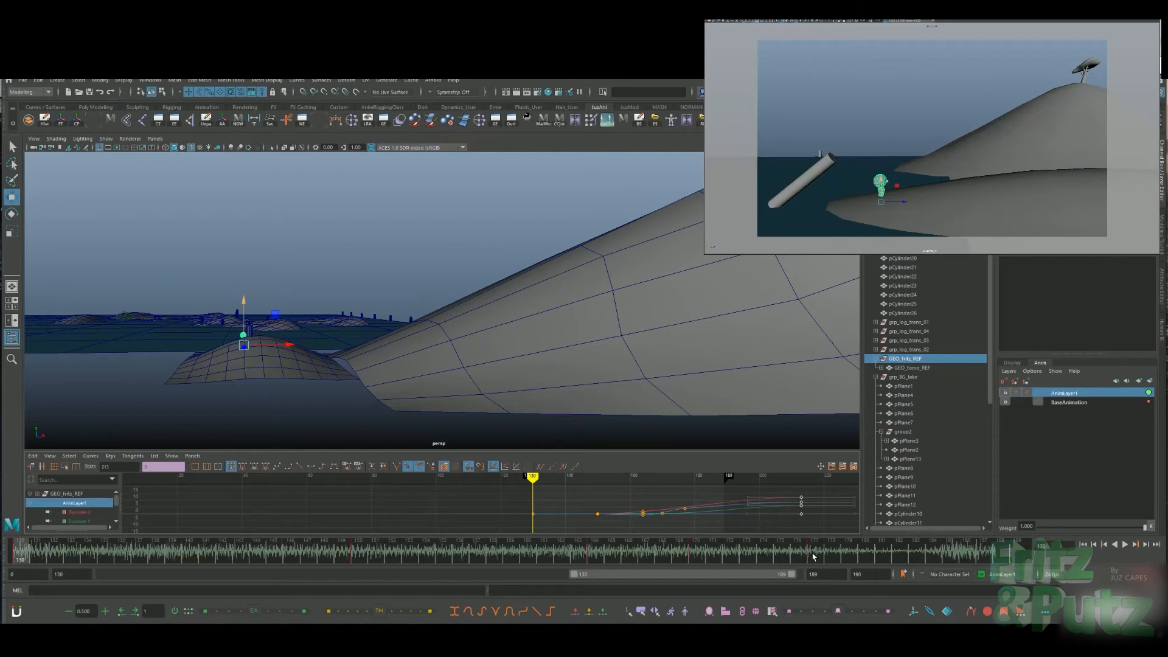
Adjust GEO_fritz_REF's height near the hilltop at frame 189 and play back the climb
{"action": "left_click", "coordinate": [812, 555]}
{"action": "key", "text": "alt+v"}
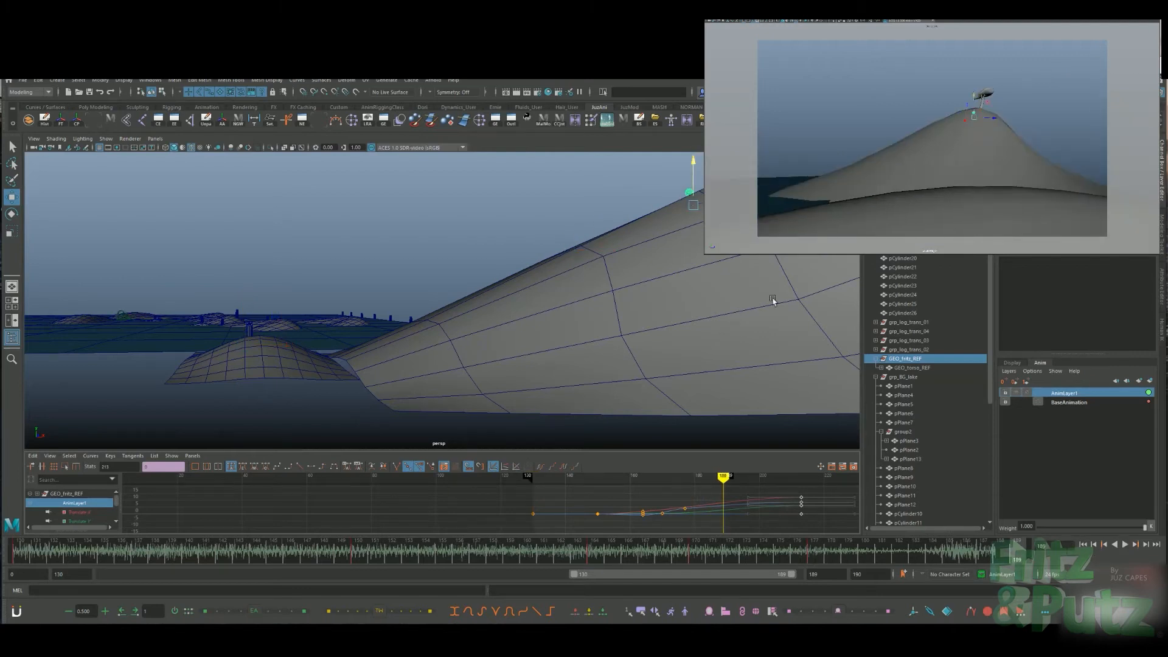
{"action": "left_click_drag", "start_coordinate": [696, 168], "coordinate": [696, 162]}
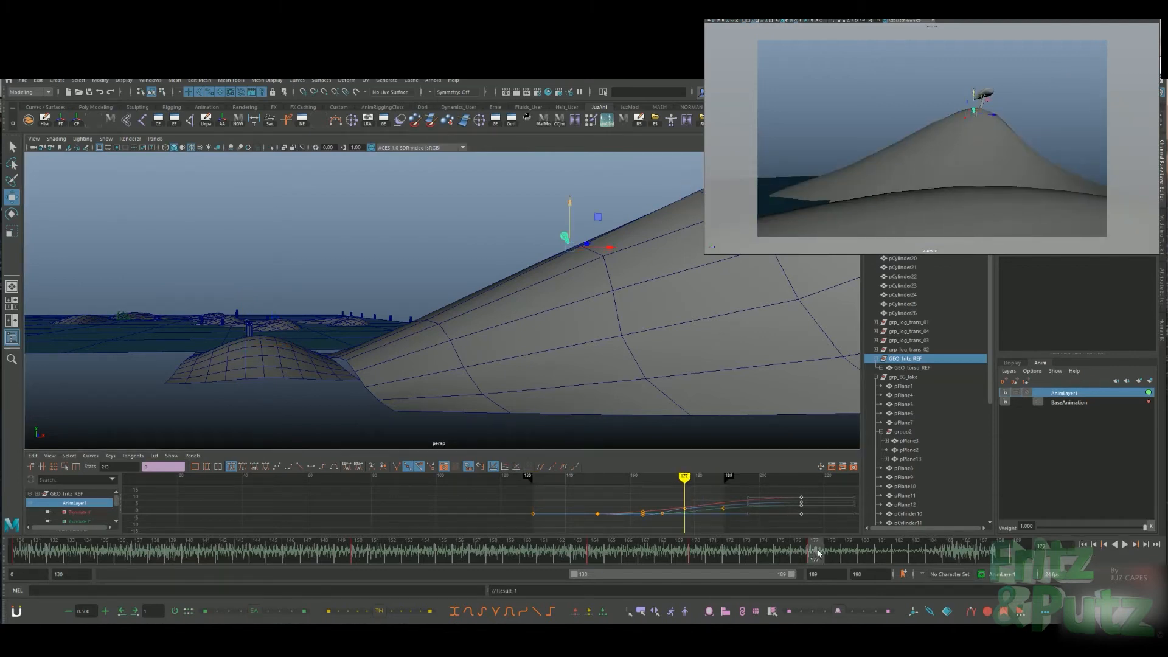
{"action": "key", "text": "alt+v"}
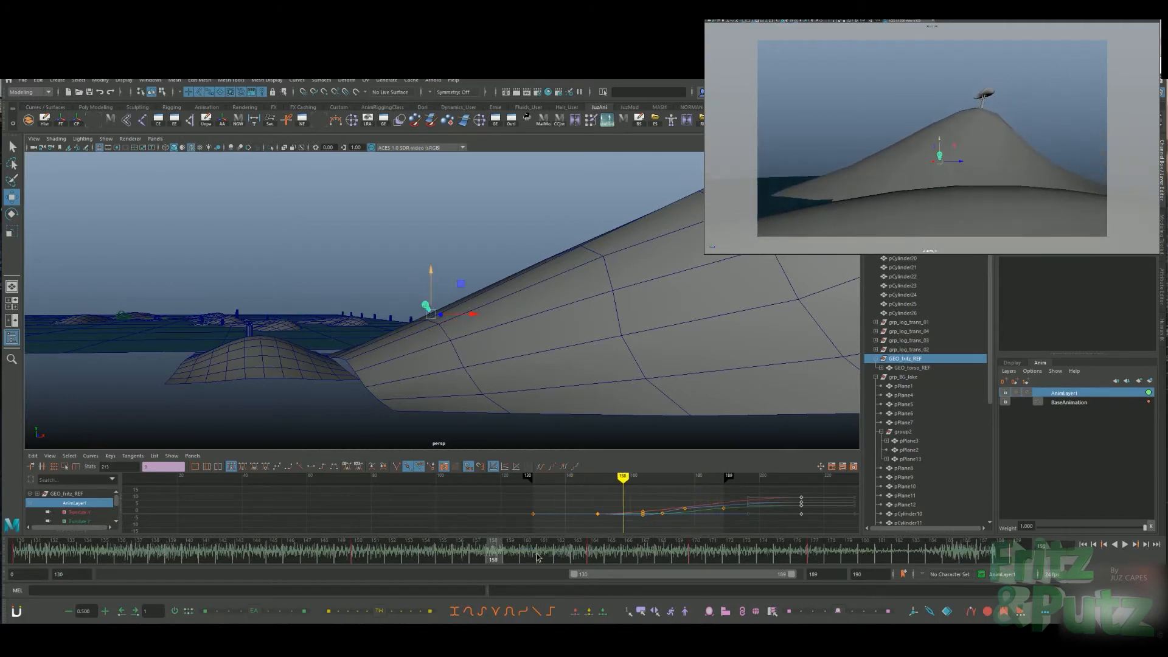
Reposition GEO_fritz_REF across the lower slope at frame 164 and review the playback
{"action": "left_click_drag", "start_coordinate": [538, 556], "coordinate": [594, 555]}
{"action": "left_click_drag", "start_coordinate": [478, 277], "coordinate": [478, 319], "text": "alt"}
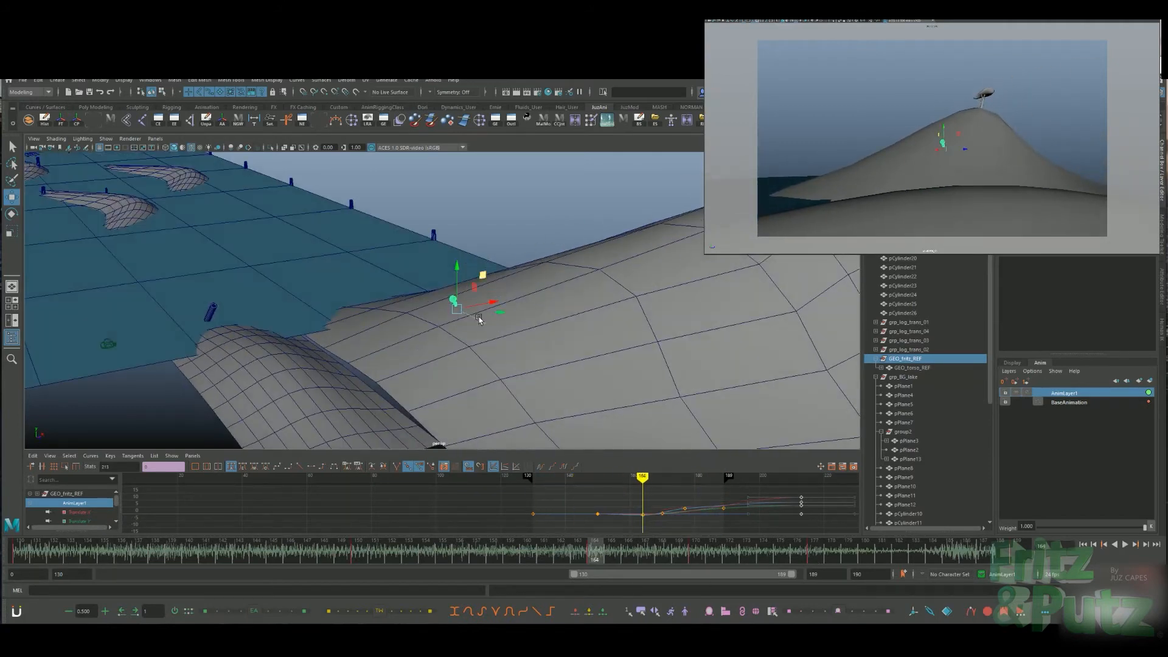
{"action": "key", "text": "alt+v"}
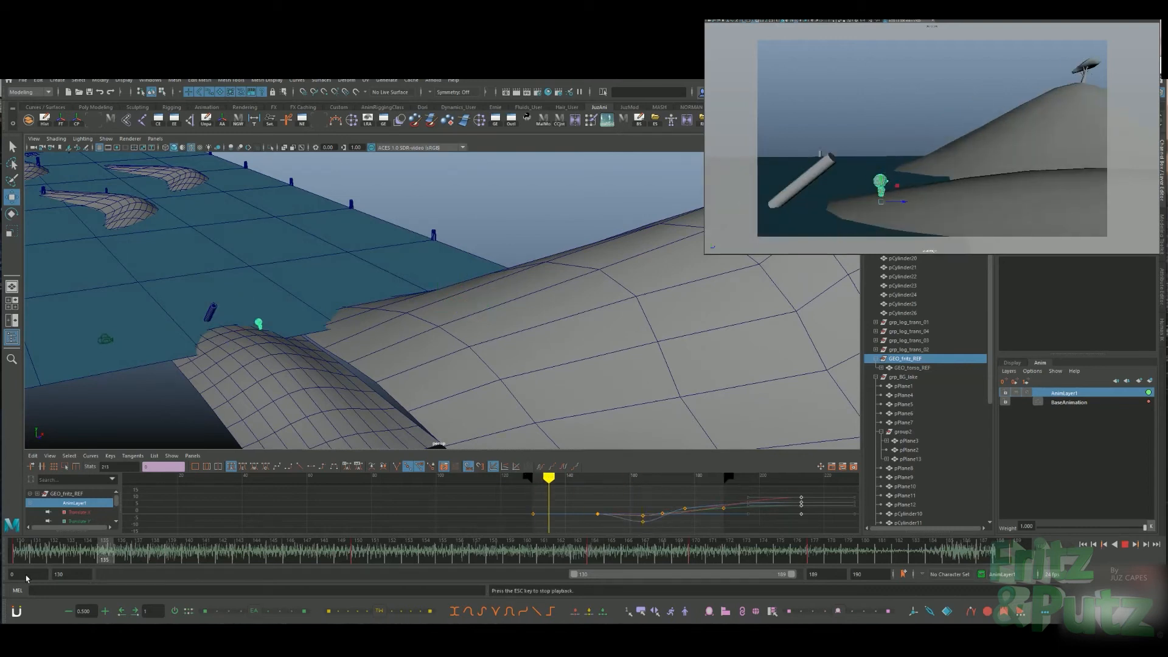
Delete GEO_fritz_REF's keys at frames 170 and 177 and play back the smoothed motion
{"action": "left_click_drag", "start_coordinate": [350, 555], "coordinate": [607, 569]}
{"action": "right_click", "coordinate": [697, 557]}
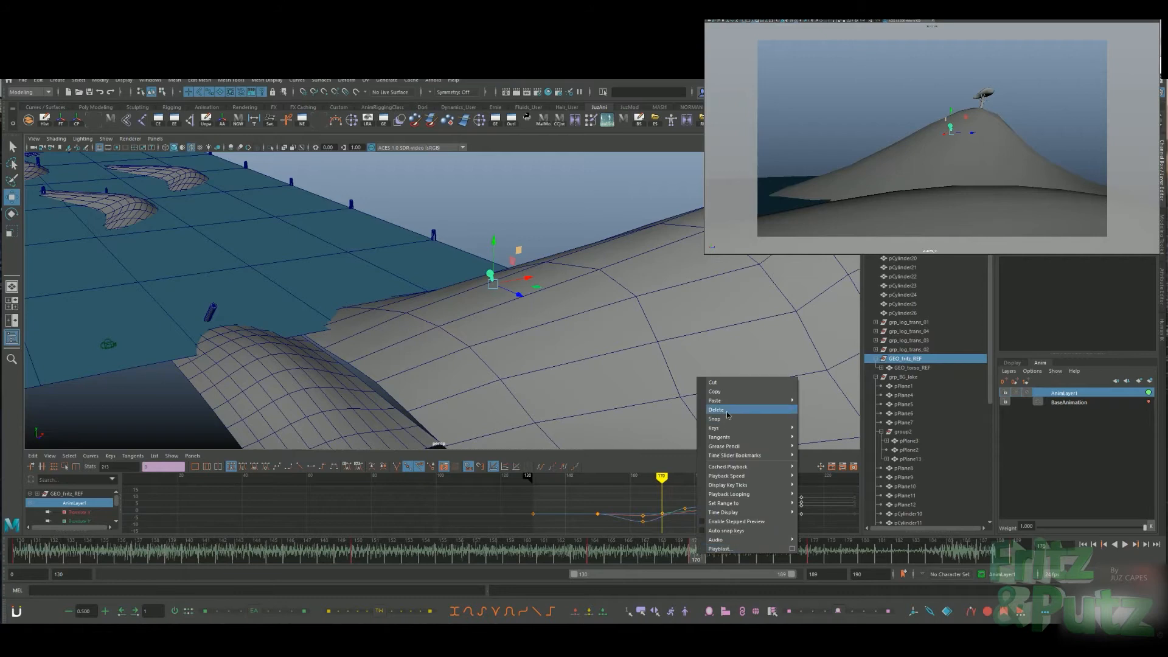
{"action": "left_click", "coordinate": [720, 410]}
{"action": "left_click", "coordinate": [241, 555]}
{"action": "key", "text": "alt+v"}
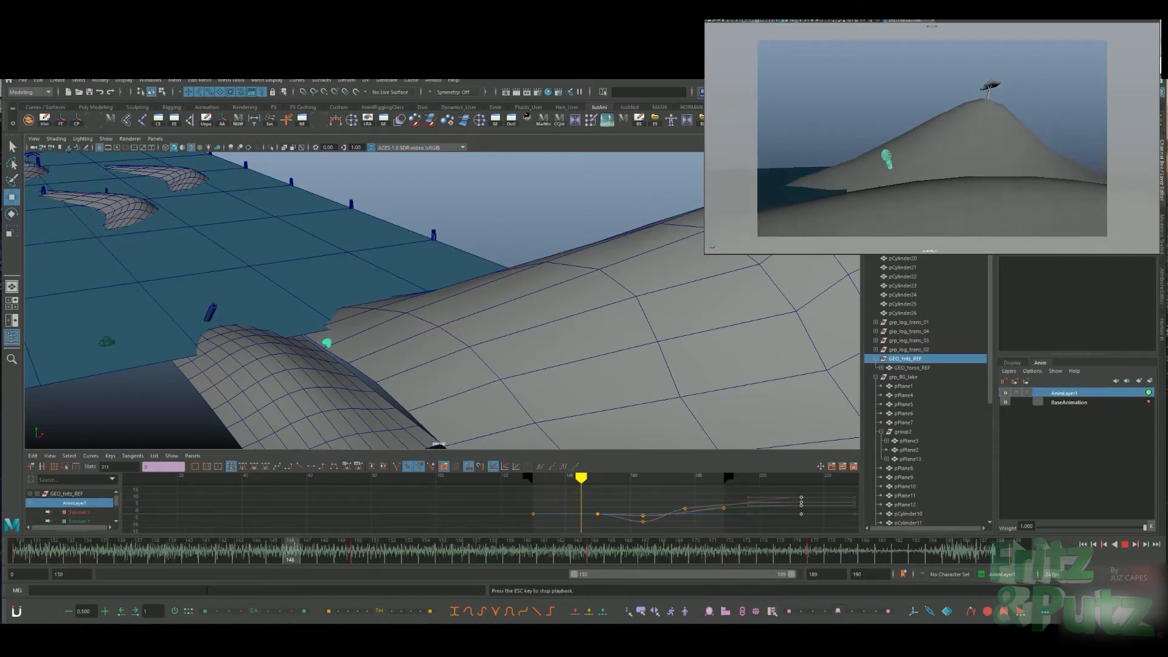
{"action": "left_click_drag", "start_coordinate": [765, 555], "coordinate": [798, 552]}
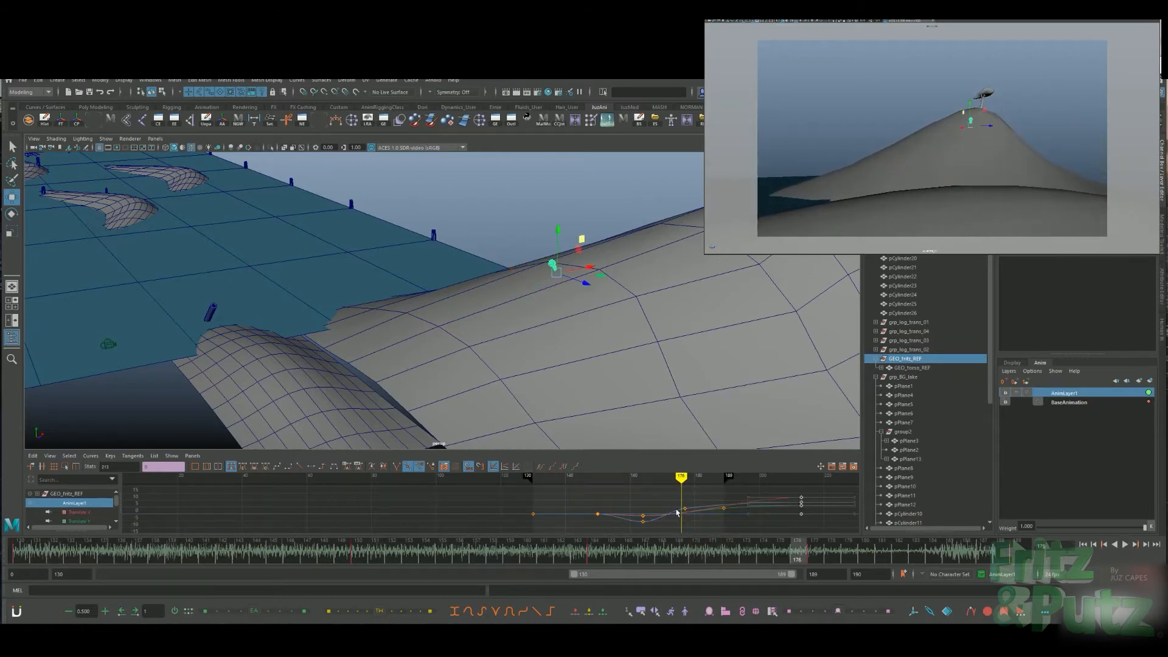
{"action": "left_click", "coordinate": [706, 525]}
{"action": "key", "text": "alt+v"}
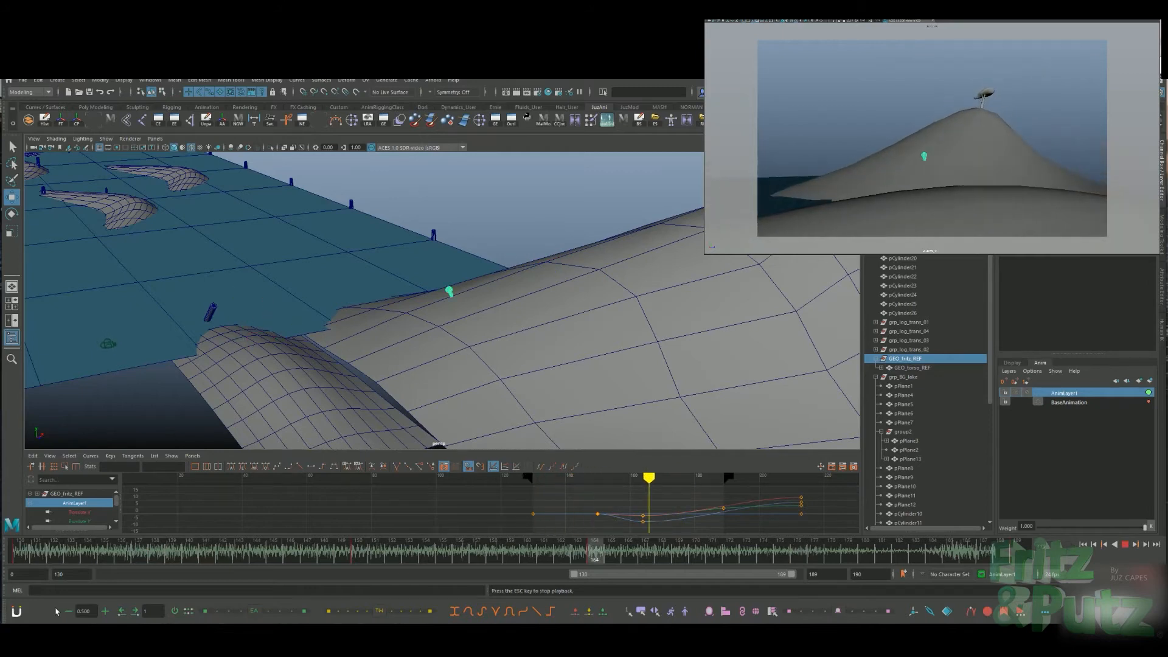
Shift GEO_fritz_REF in depth on the slope at frame 174 and move that key to frame 184
{"action": "left_click", "coordinate": [765, 557]}
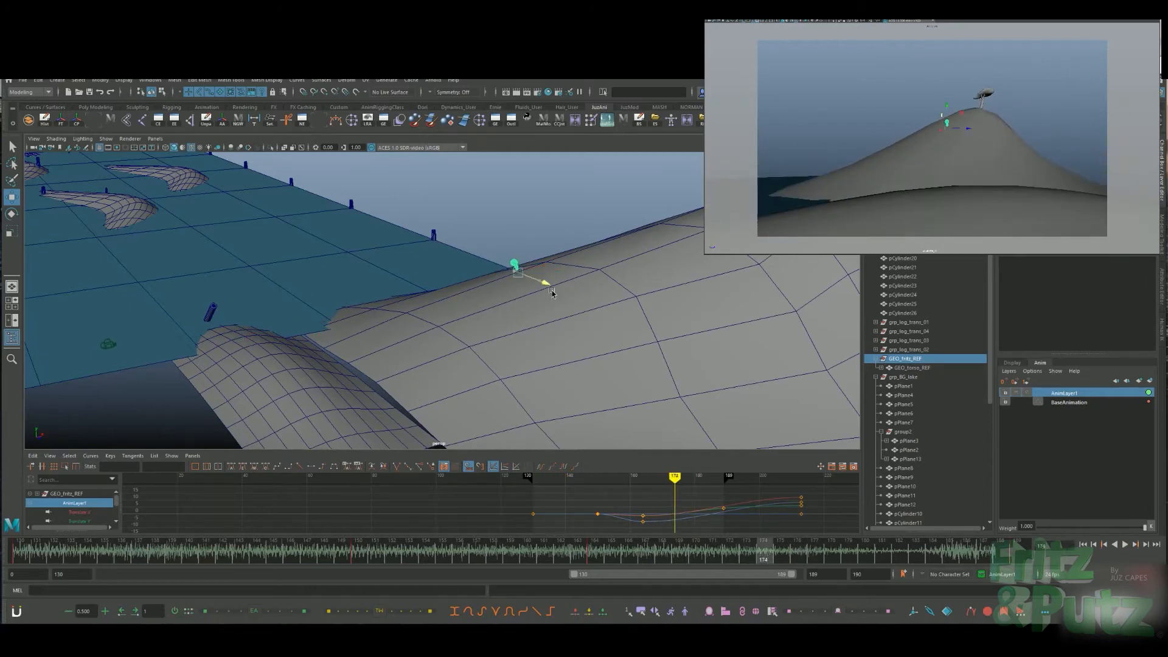
{"action": "key", "text": "alt+v"}
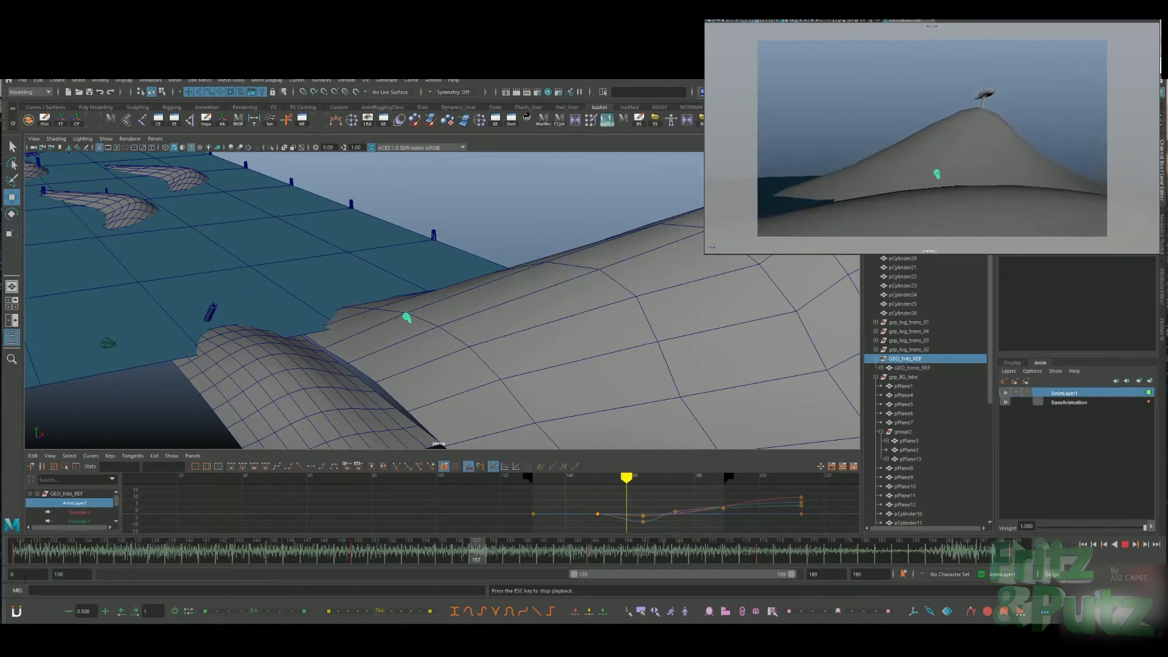
{"action": "left_click", "coordinate": [761, 552]}
{"action": "key", "text": "alt+v"}
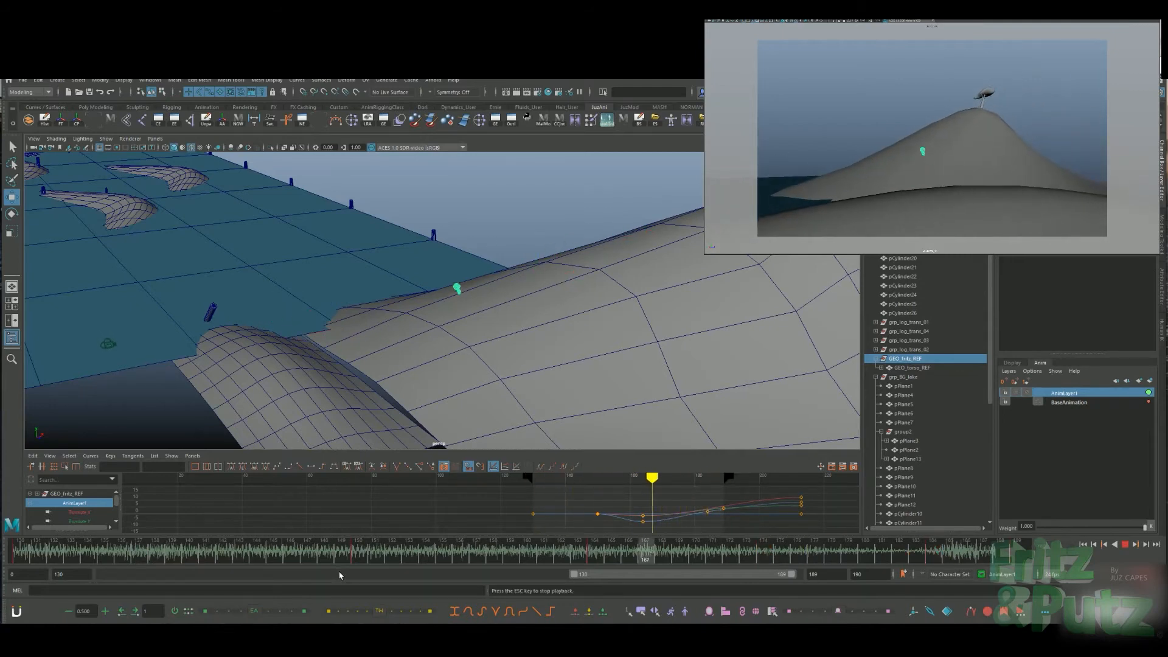
Refine GEO_fritz_REF's position on the hill at frames 164 and 150, checking each change in playback
{"action": "key", "text": "alt+v"}
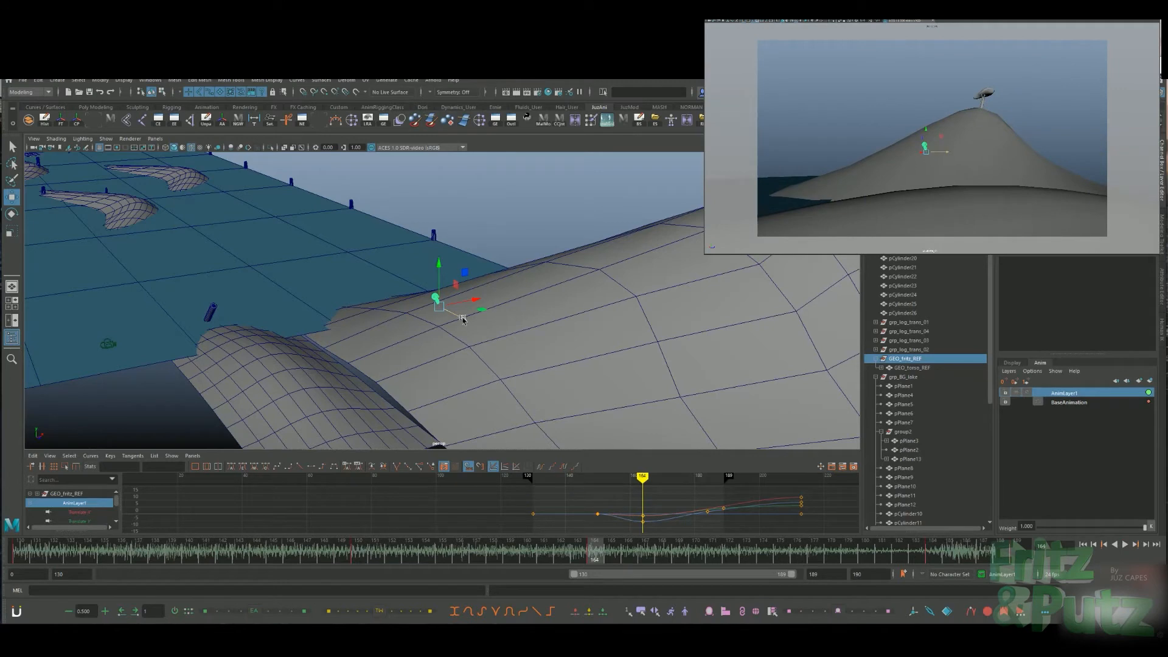
{"action": "key", "text": "alt+v"}
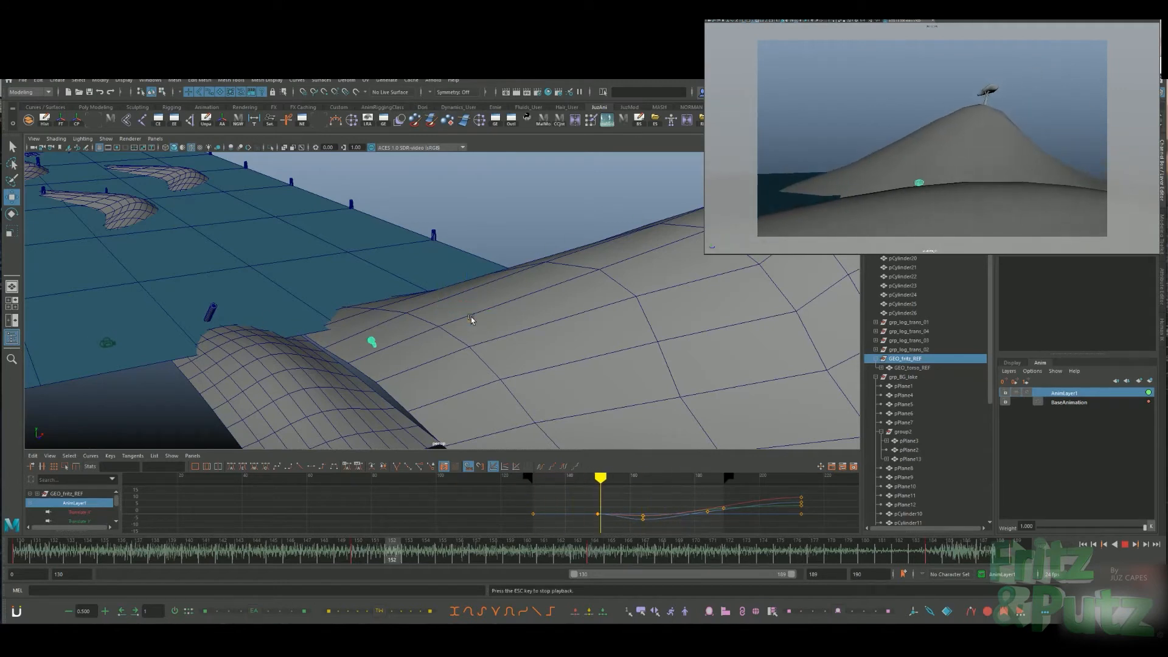
{"action": "left_click", "coordinate": [362, 555]}
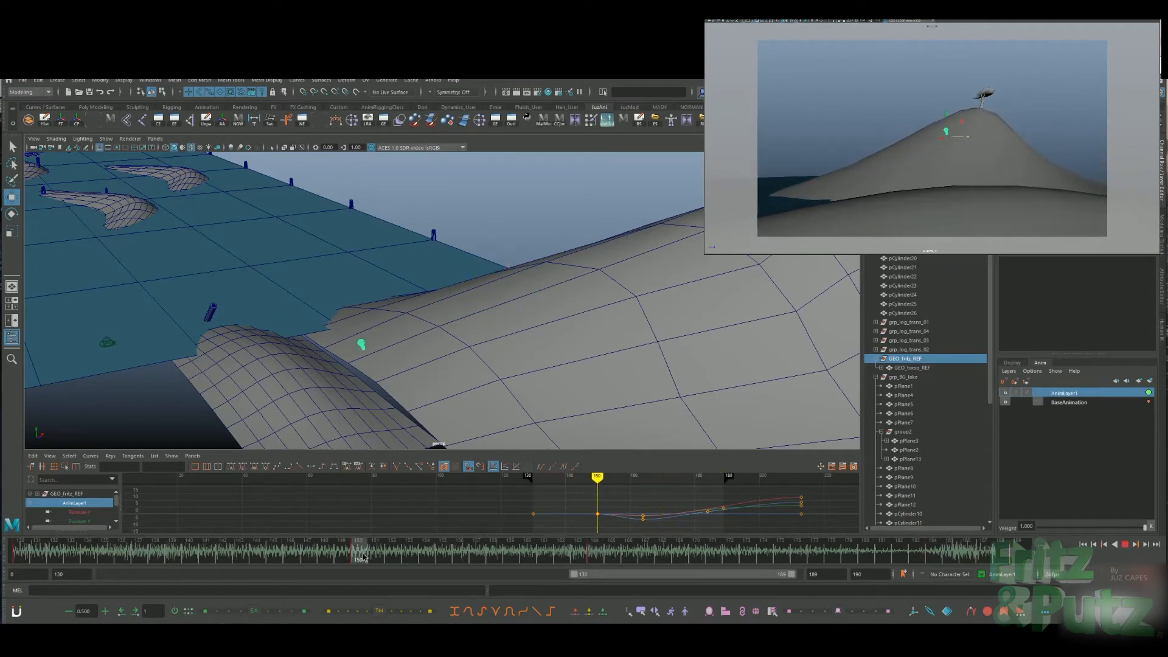
{"action": "left_click_drag", "start_coordinate": [379, 339], "coordinate": [390, 343], "text": "alt"}
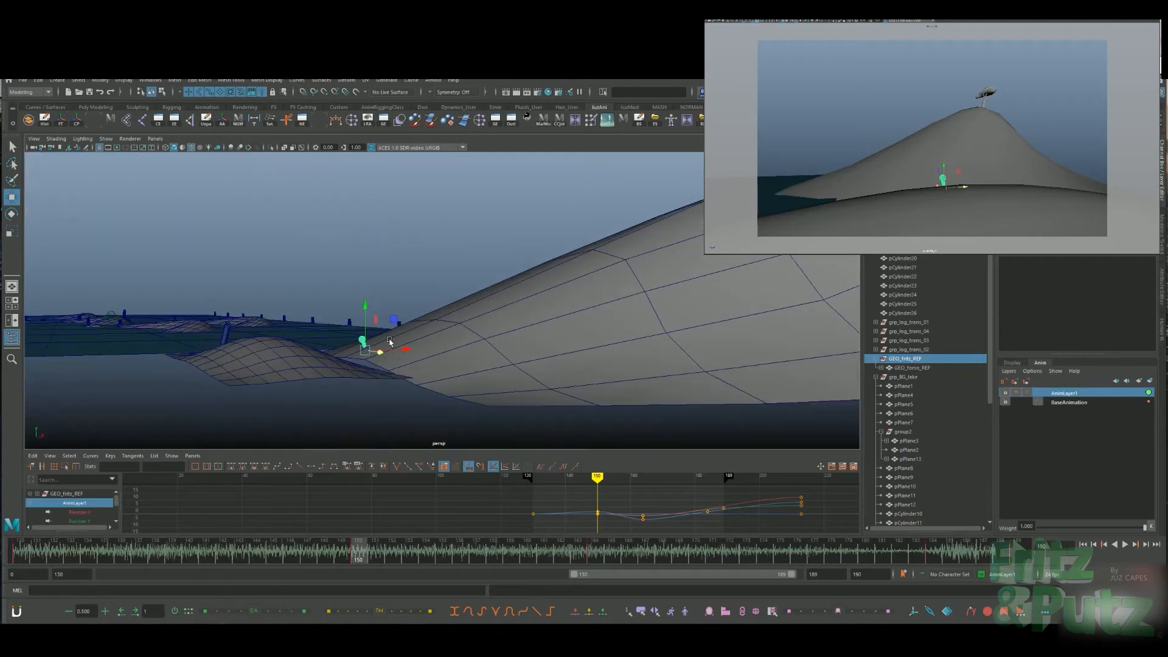
{"action": "key", "text": "alt+v"}
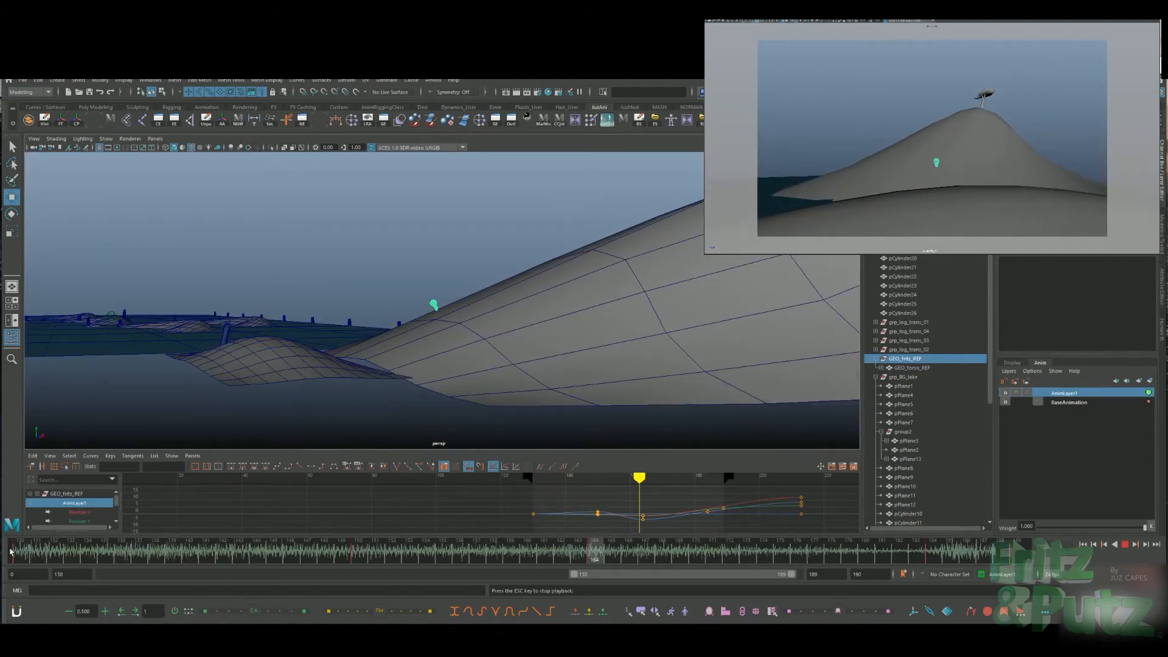
{"action": "key", "text": "Escape"}
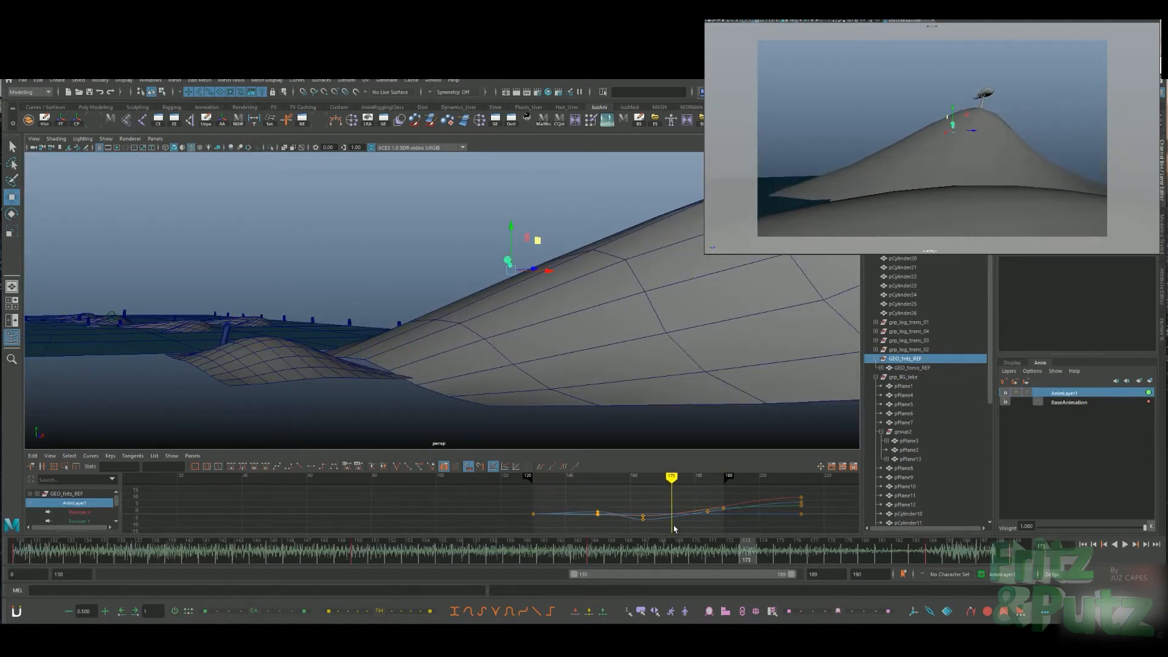
Move GEO_fritz_REF sideways and down the slope at frame 173, and retime that key to frame 176
{"action": "mouse_move", "coordinate": [533, 280]}
{"action": "left_mouse_down", "text": "alt"}
{"action": "mouse_move", "coordinate": [552, 344]}
{"action": "mouse_move", "coordinate": [549, 283]}
{"action": "left_mouse_up", "text": "alt"}
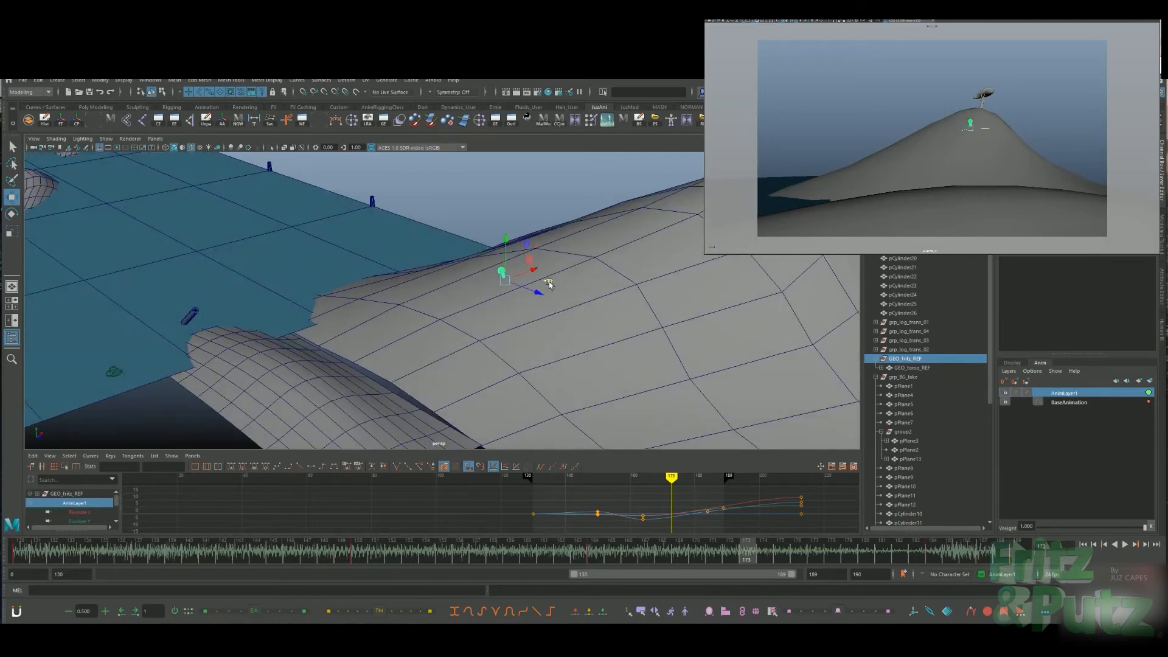
{"action": "left_click_drag", "start_coordinate": [506, 239], "coordinate": [508, 263]}
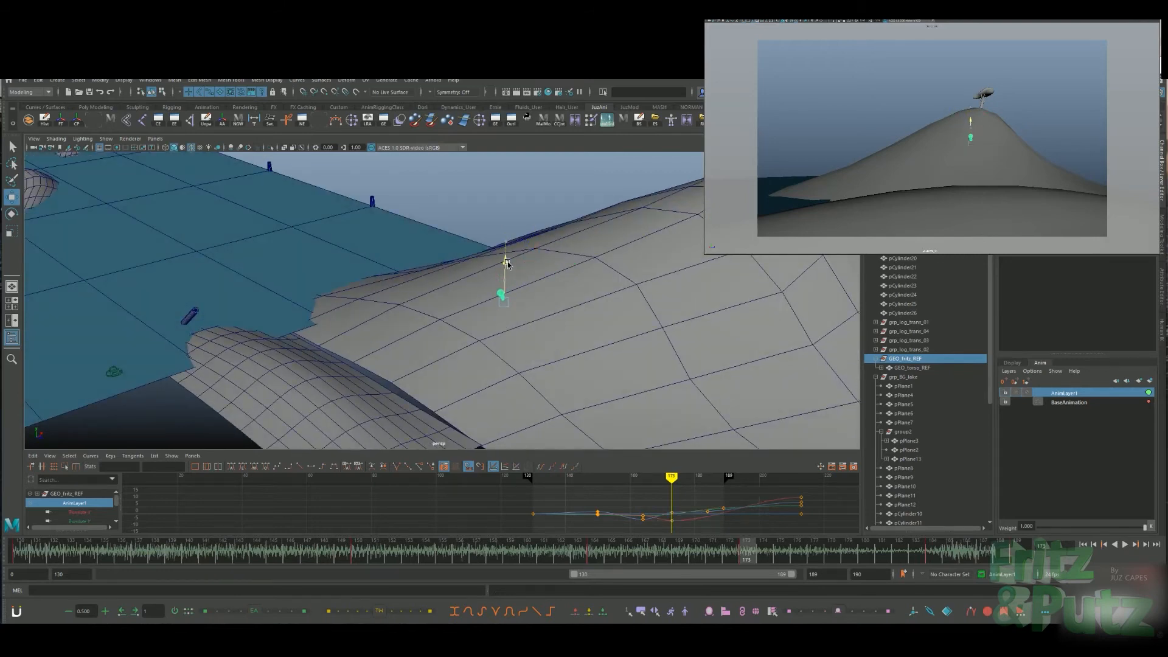
{"action": "key", "text": "alt+v"}
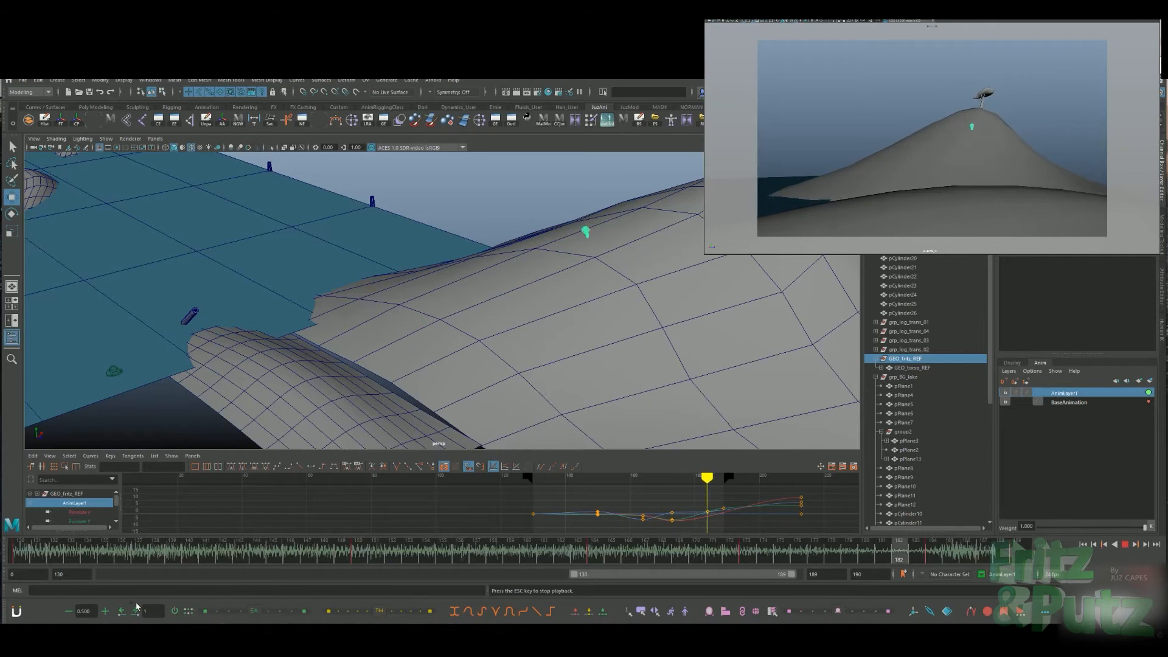
{"action": "left_click_drag", "start_coordinate": [554, 553], "coordinate": [797, 552]}
{"action": "left_click", "coordinate": [747, 552], "text": "shift"}
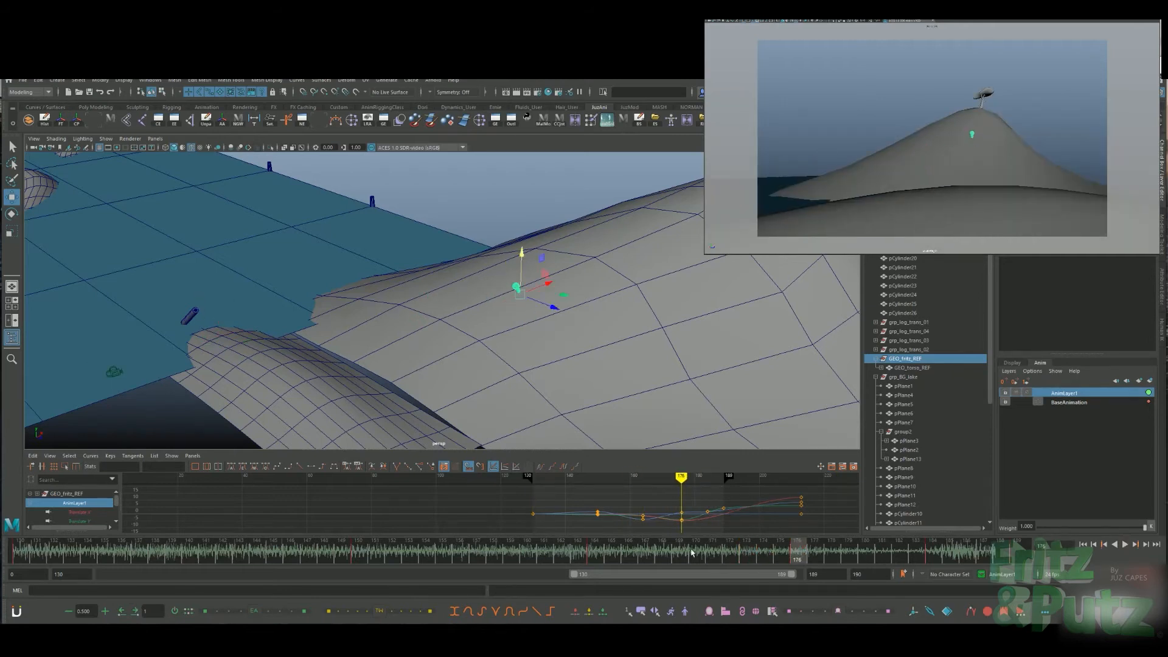
{"action": "mouse_move", "coordinate": [692, 552]}
{"action": "left_mouse_down"}
{"action": "mouse_move", "coordinate": [310, 552]}
{"action": "mouse_move", "coordinate": [794, 557]}
{"action": "left_mouse_up"}
Adjust GEO_fritz_REF's height on the slope at frame 184 and delete all its keys after that frame
{"action": "left_click_drag", "start_coordinate": [723, 539], "coordinate": [939, 569]}
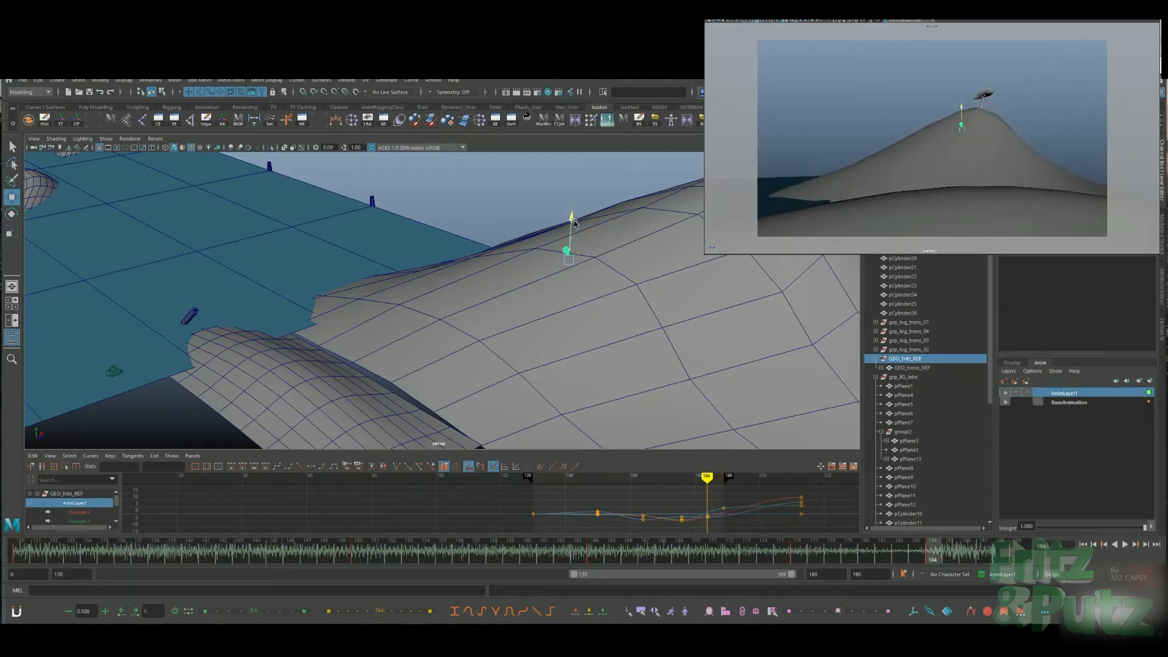
{"action": "key", "text": "alt+v"}
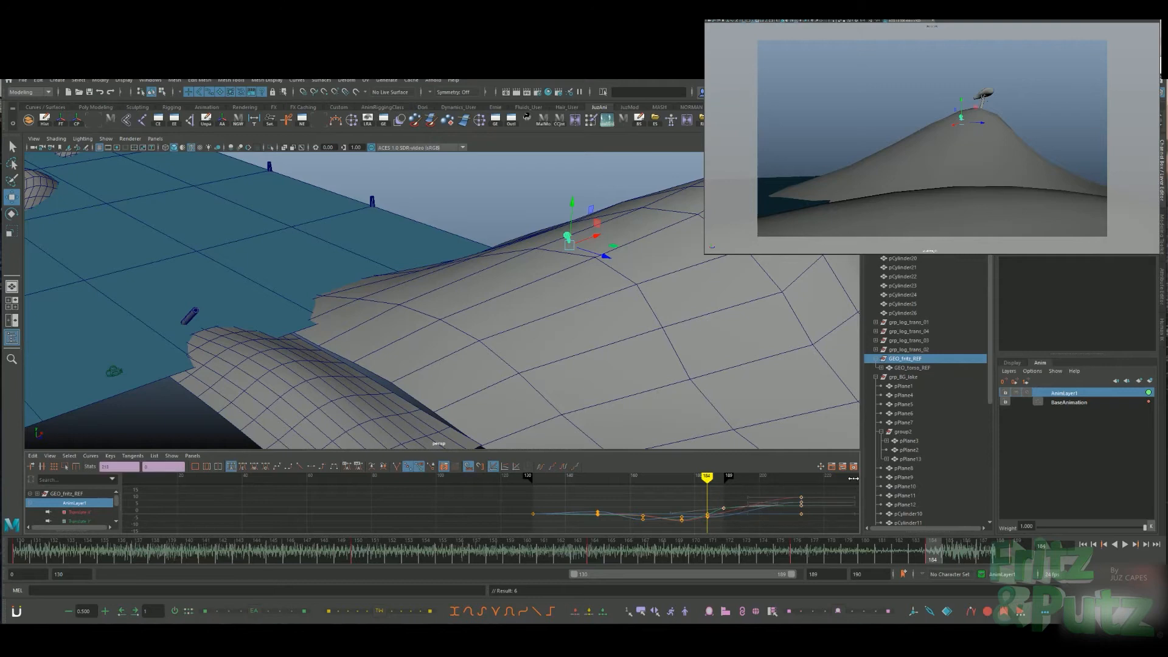
{"action": "key", "text": "alt+v"}
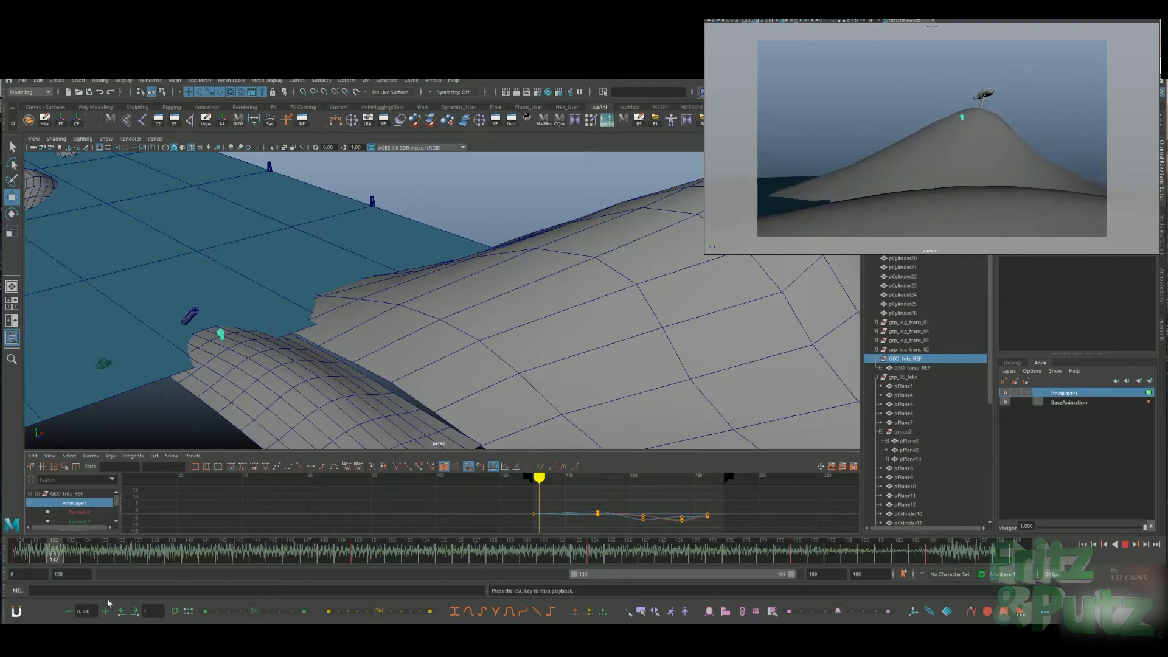
Retime the key at frame 184 to frame 191 and adjust GEO_fritz_REF's height on the hill at frame 183
{"action": "left_click_drag", "start_coordinate": [730, 554], "coordinate": [933, 558]}
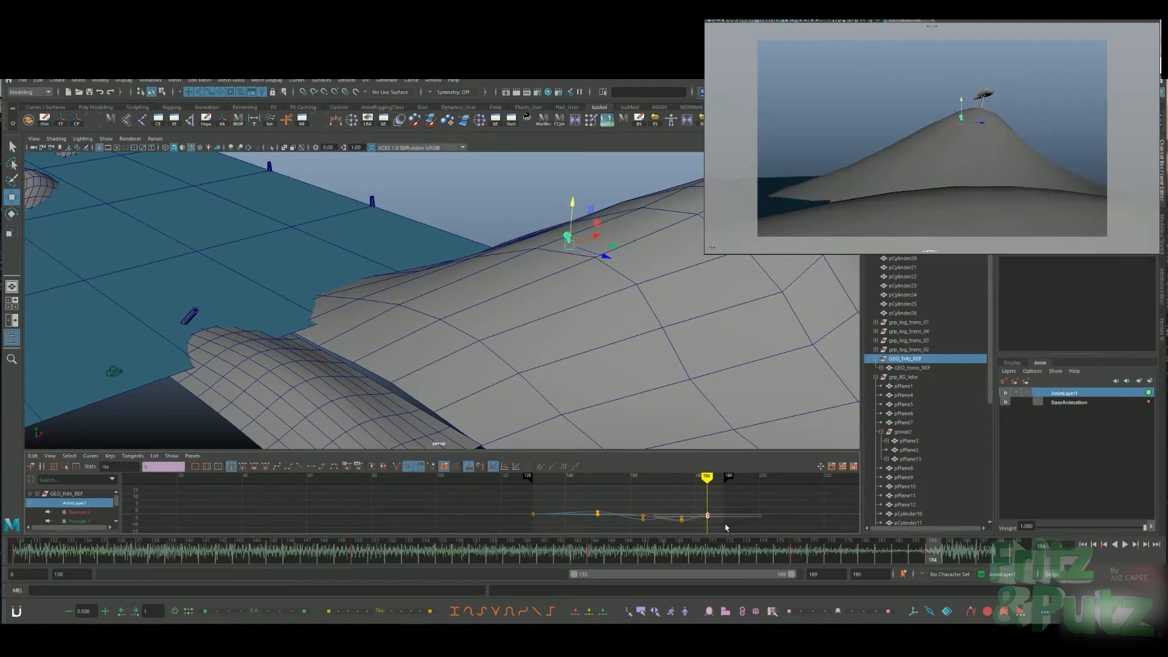
{"action": "key", "text": "alt+v"}
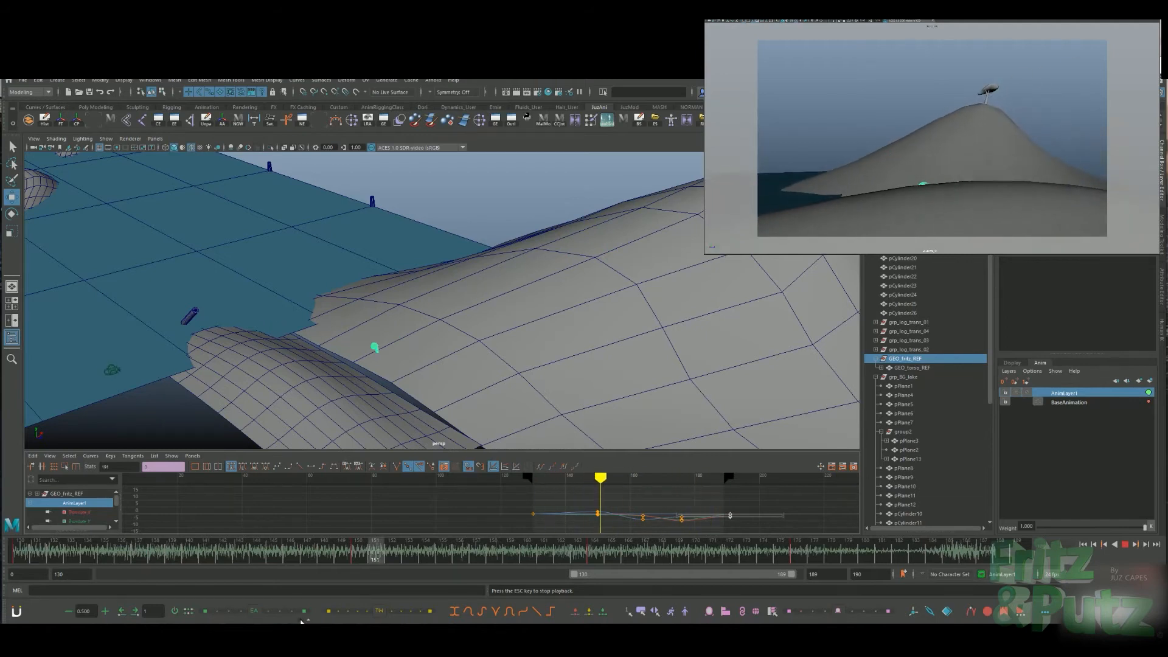
{"action": "key", "text": "alt+v"}
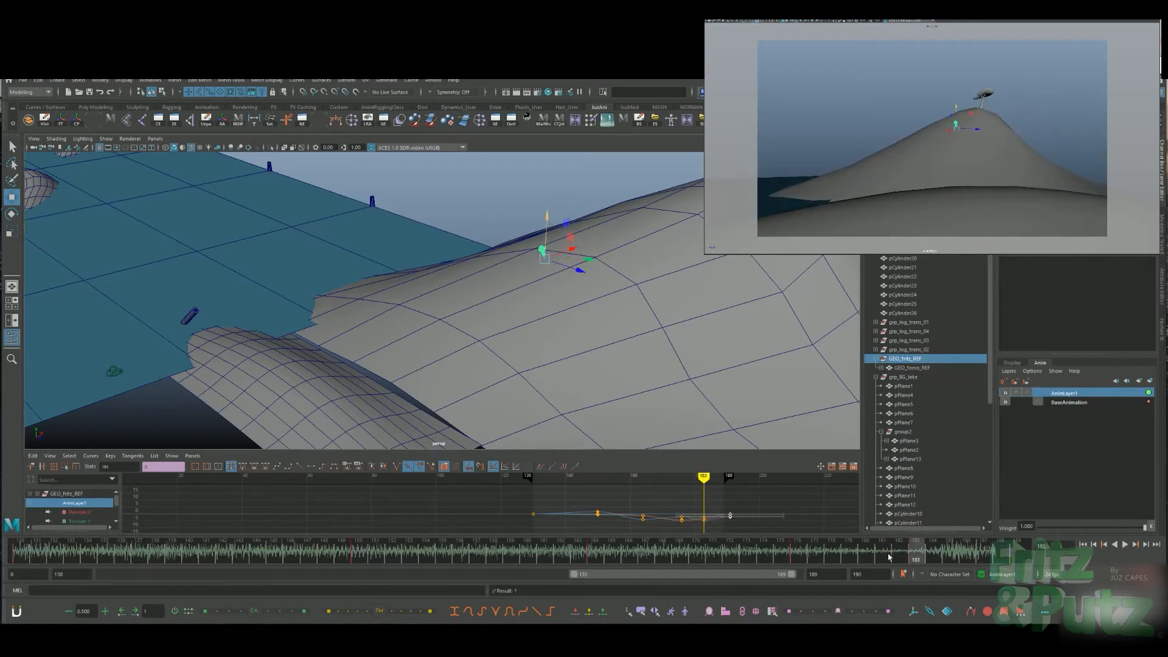
Retime the key at frame 183 to frame 188 and raise GEO_fritz_REF on the upper slope at that frame
{"action": "key", "text": "alt+v"}
{"action": "left_click", "coordinate": [614, 560]}
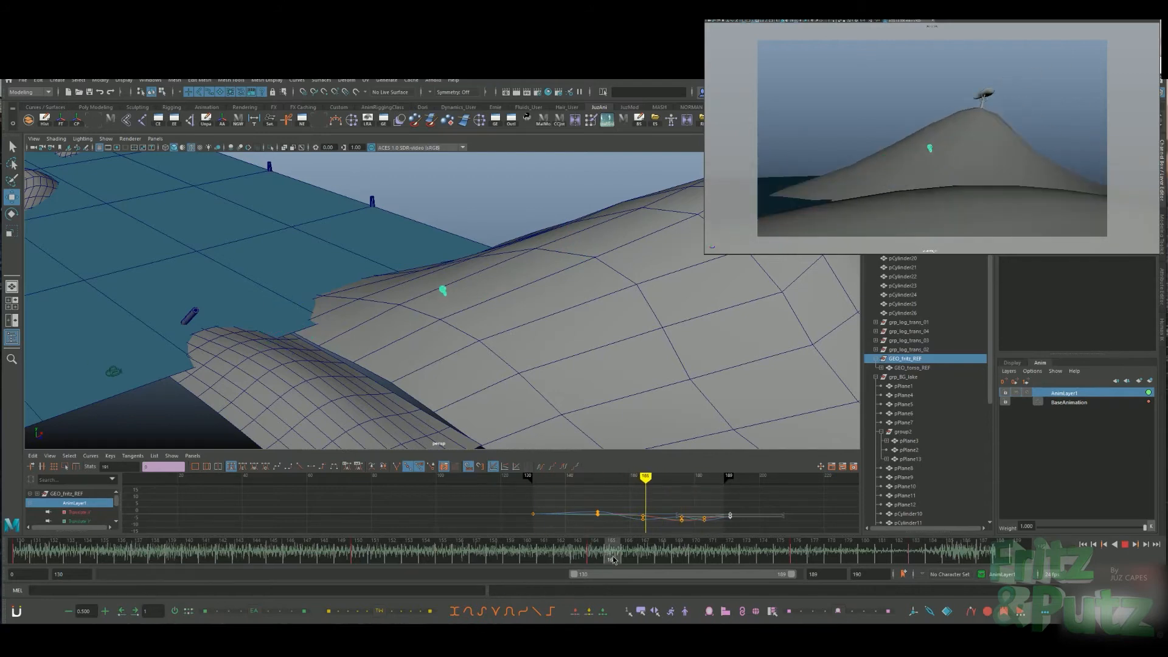
{"action": "key", "text": "alt+v"}
{"action": "key", "text": "alt+v"}
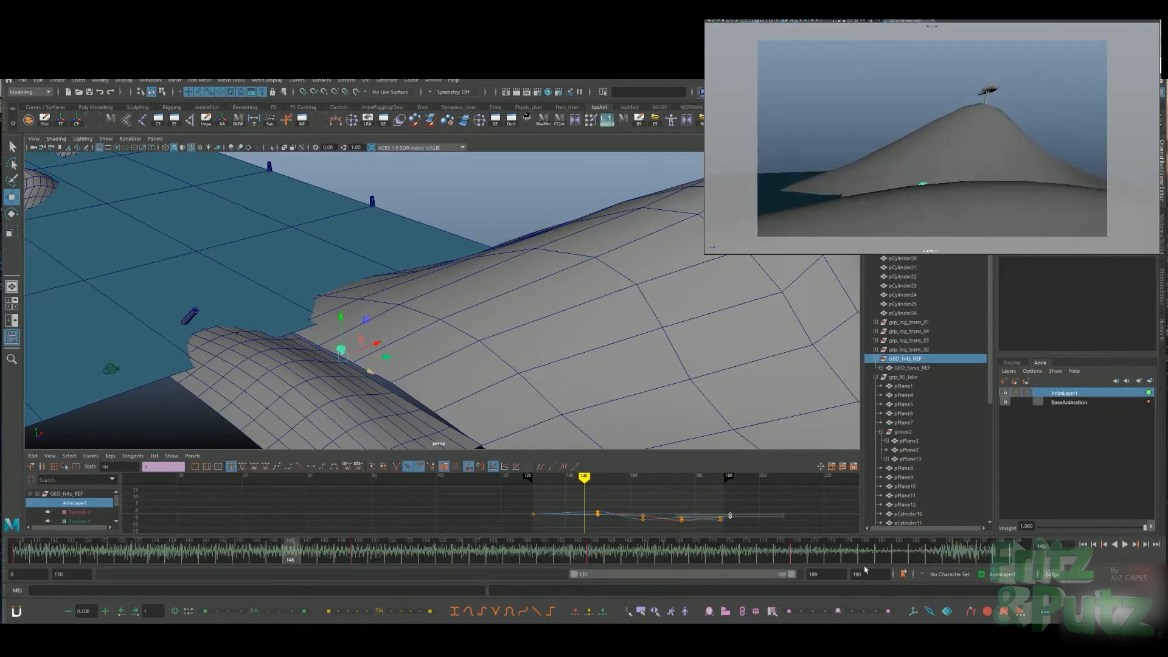
{"action": "left_click", "coordinate": [1000, 552]}
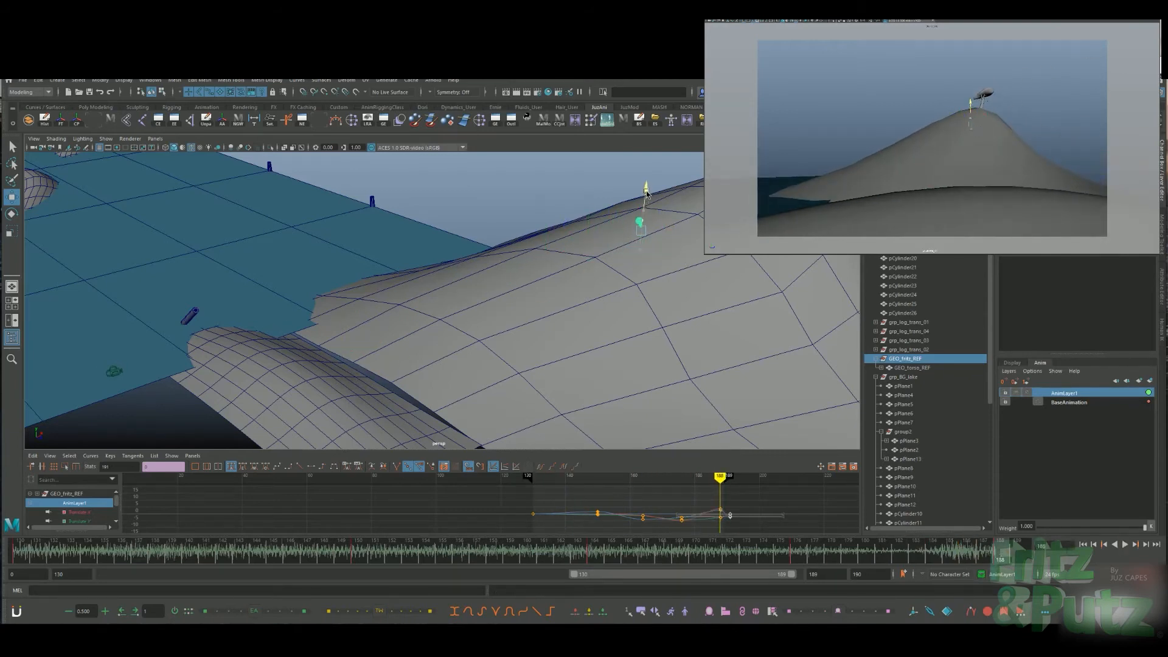
Play back the hill climb between frames 130 and 189 and check GEO_fritz_REF's position between frames 174 and 182
{"action": "key", "text": "alt+v"}
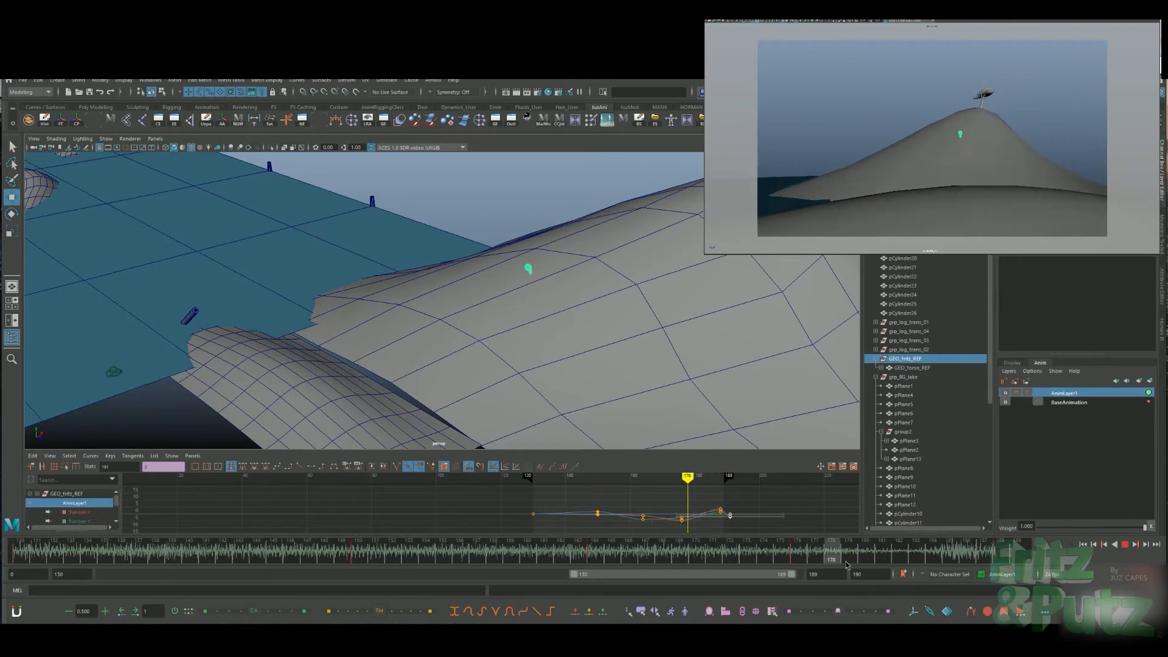
{"action": "left_click", "coordinate": [897, 565]}
{"action": "key", "text": "alt+v"}
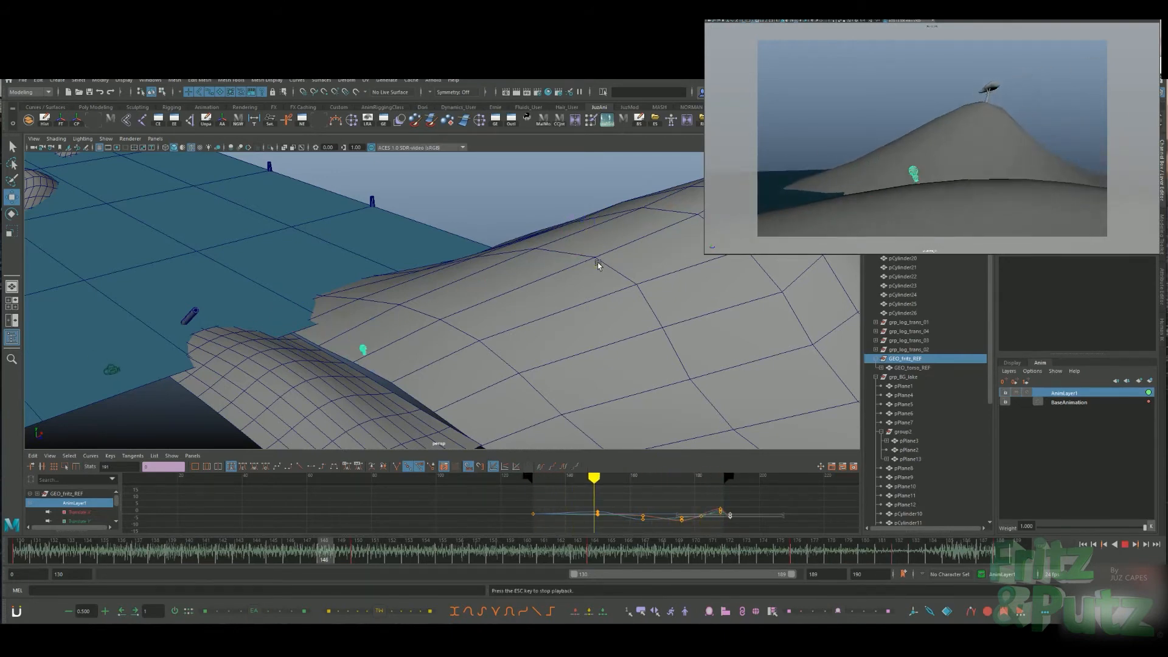
{"action": "left_click", "coordinate": [716, 565]}
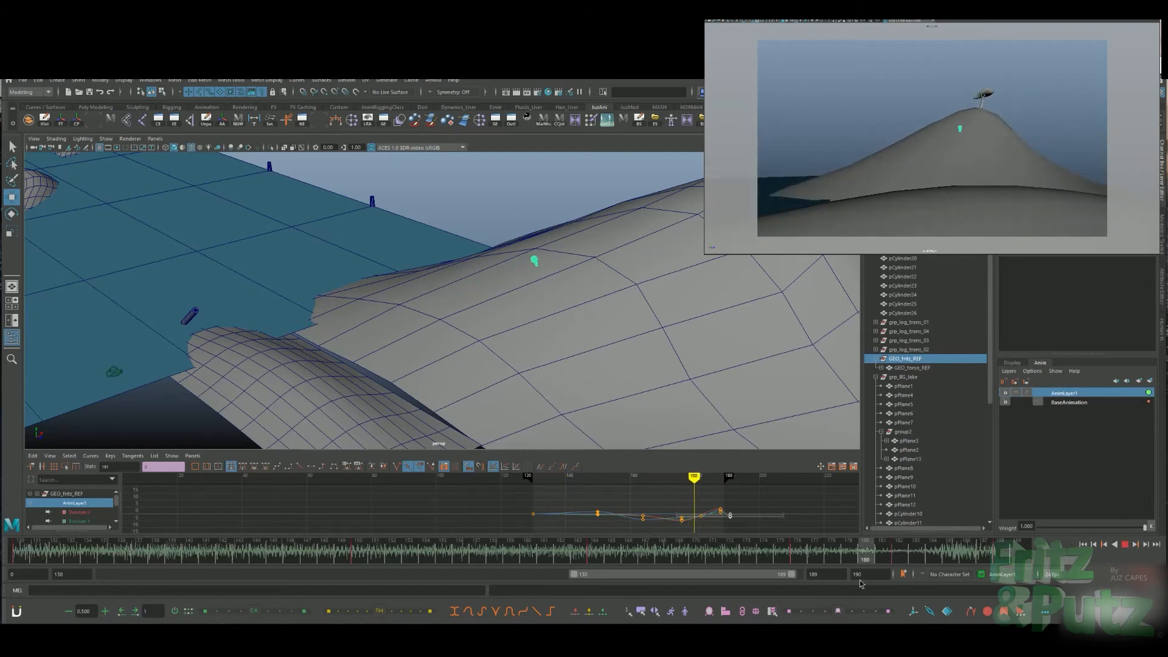
{"action": "key", "text": "alt+v"}
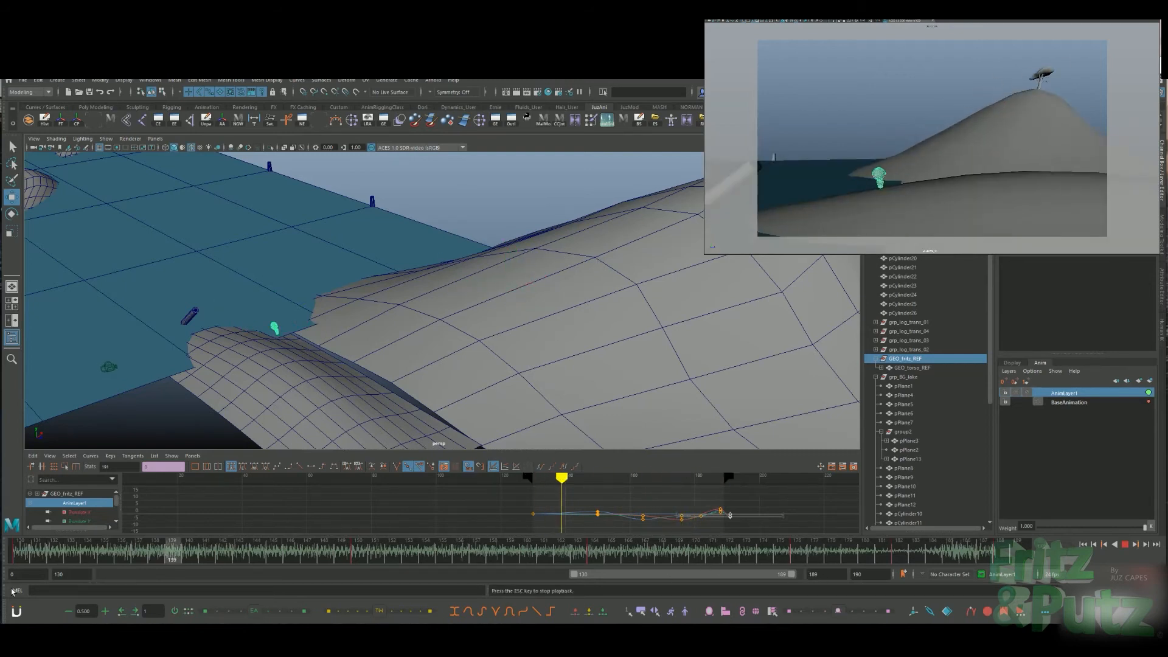
{"action": "left_click", "coordinate": [766, 564]}
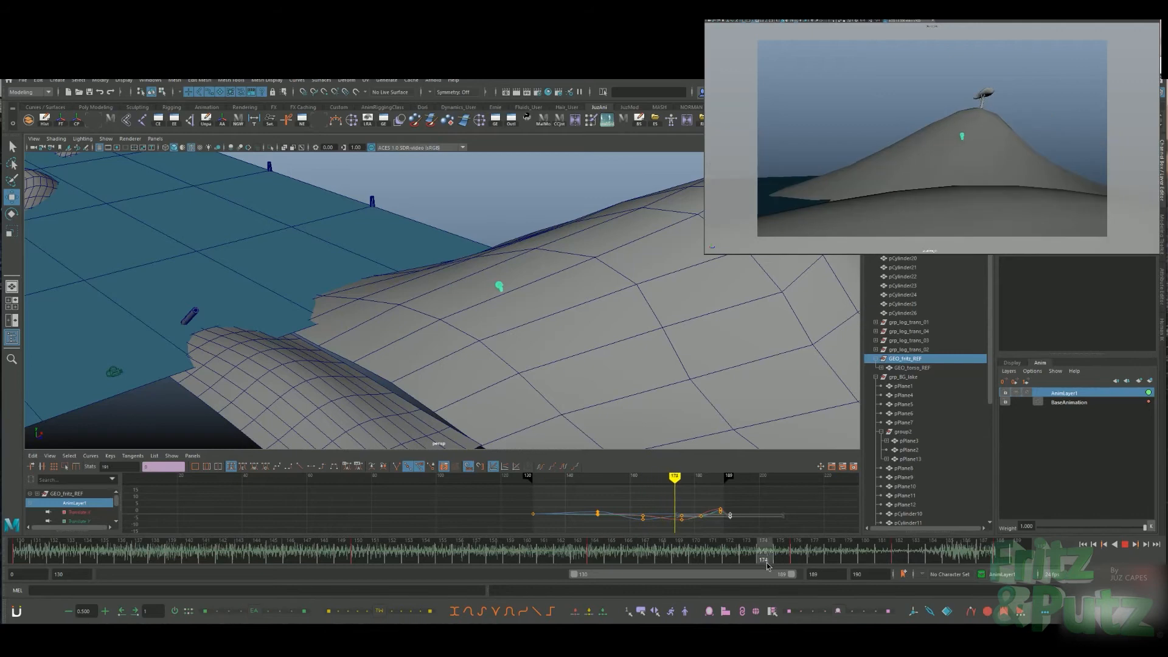
{"action": "key", "text": "alt+v"}
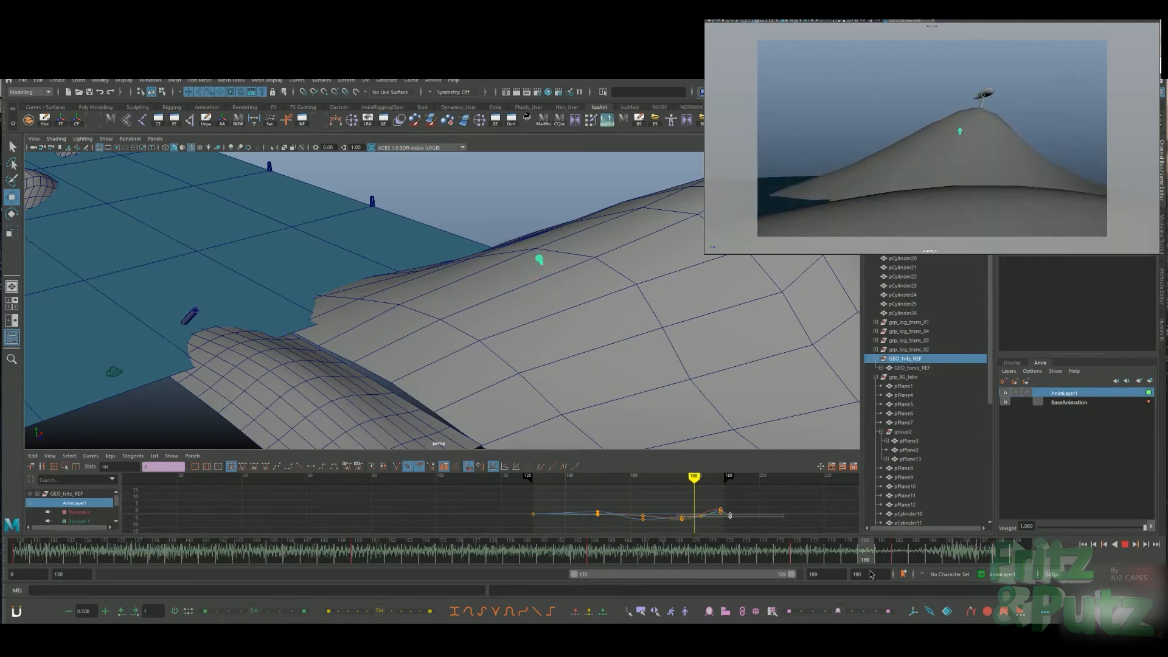
{"action": "left_click", "coordinate": [901, 561]}
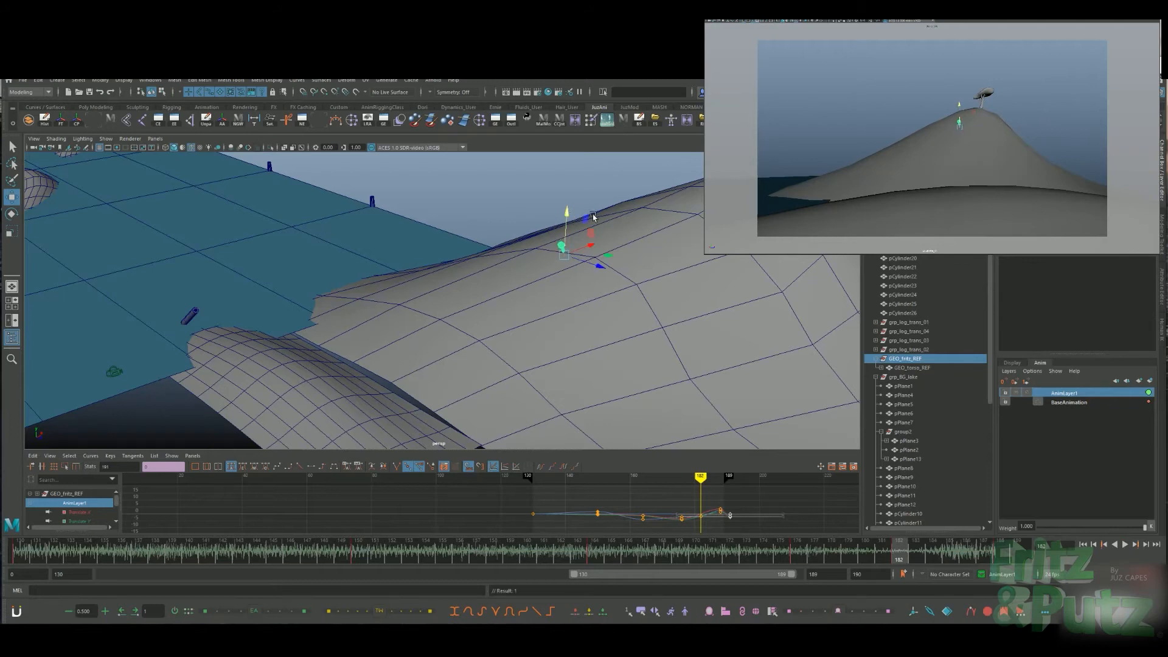
Adjust GEO_fritz_REF's height on the slope at frame 182 and retime that key to frame 186
{"action": "left_click_drag", "start_coordinate": [593, 217], "coordinate": [603, 274], "text": "alt"}
{"action": "left_click_drag", "start_coordinate": [895, 555], "coordinate": [833, 556]}
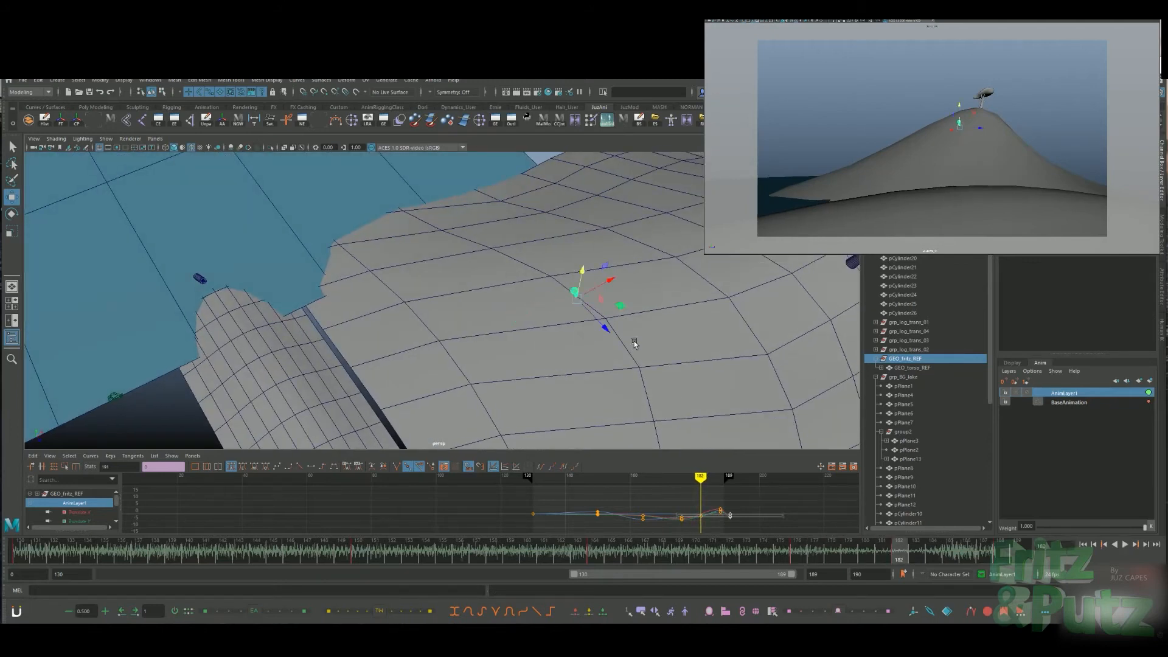
{"action": "key", "text": "alt+v"}
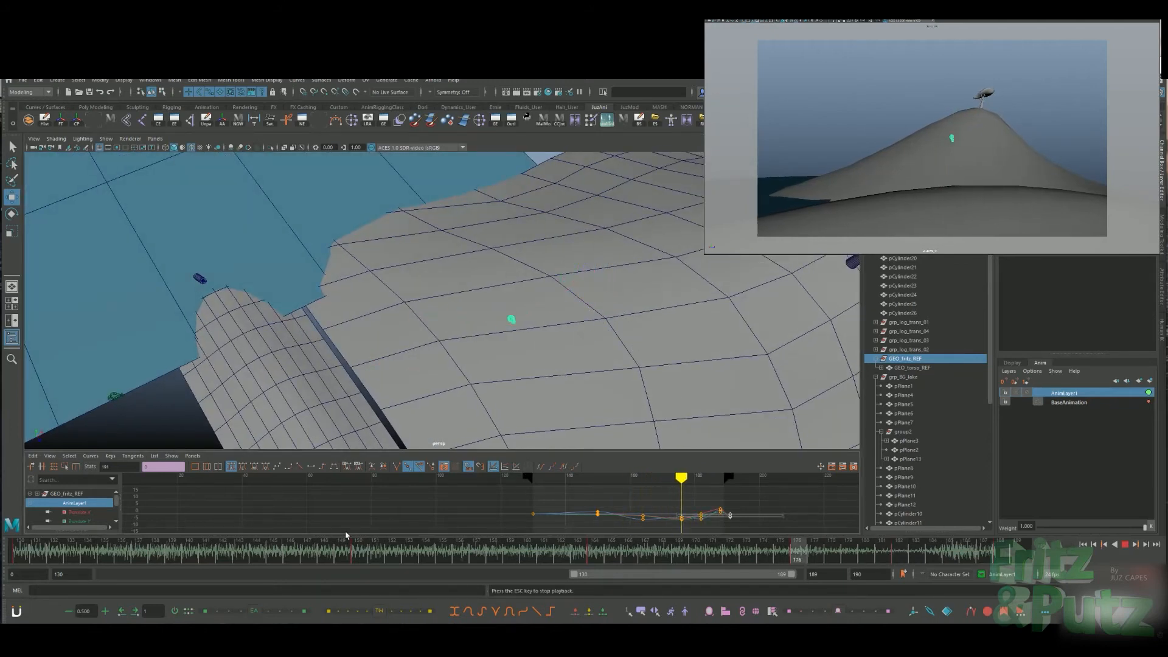
{"action": "left_click", "coordinate": [900, 554]}
{"action": "key", "text": "alt+v"}
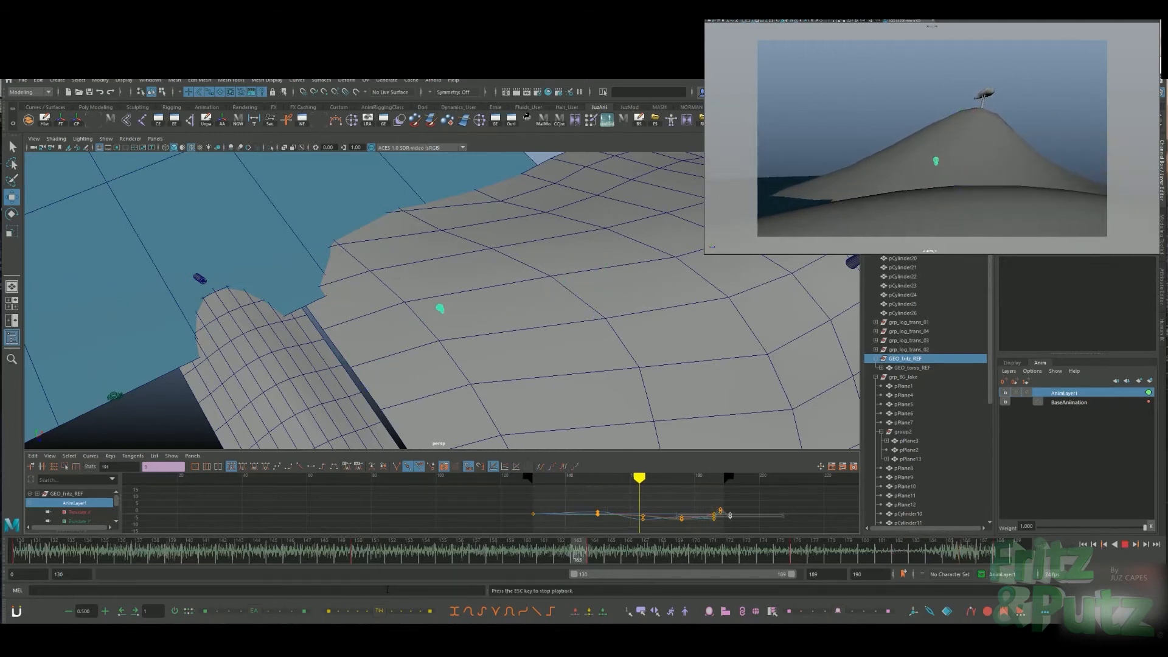
Shift the last two keys on GEO_fritz_REF's curves later, past frame 189, and play back the climb
{"action": "key", "text": "alt+v"}
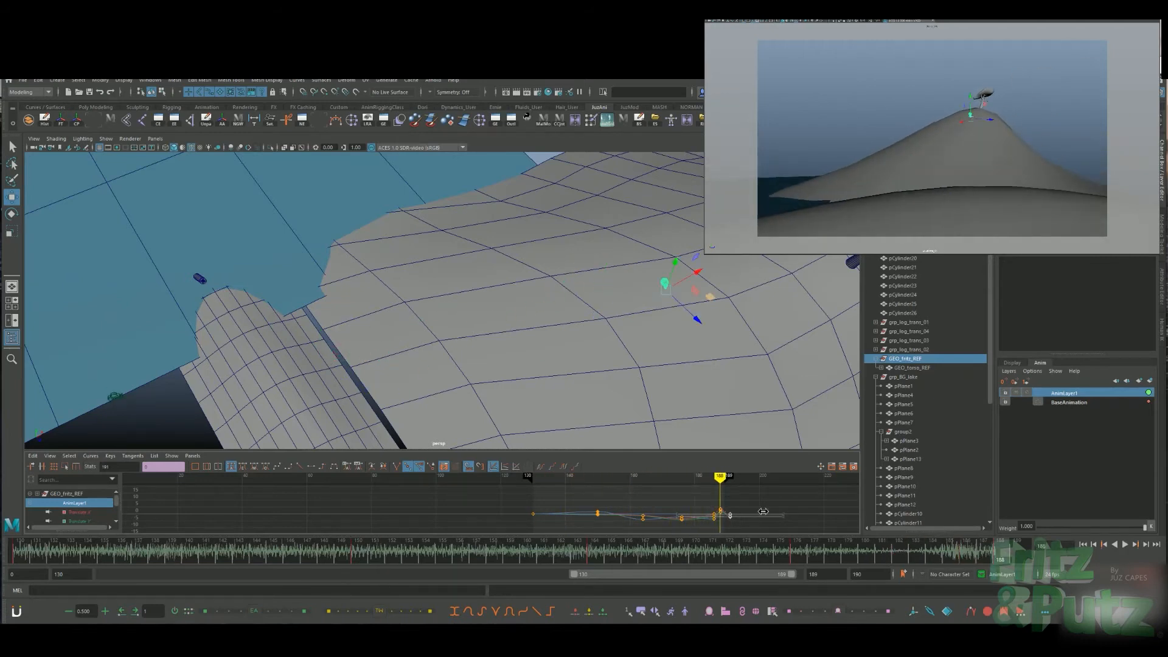
{"action": "key", "text": "alt+v"}
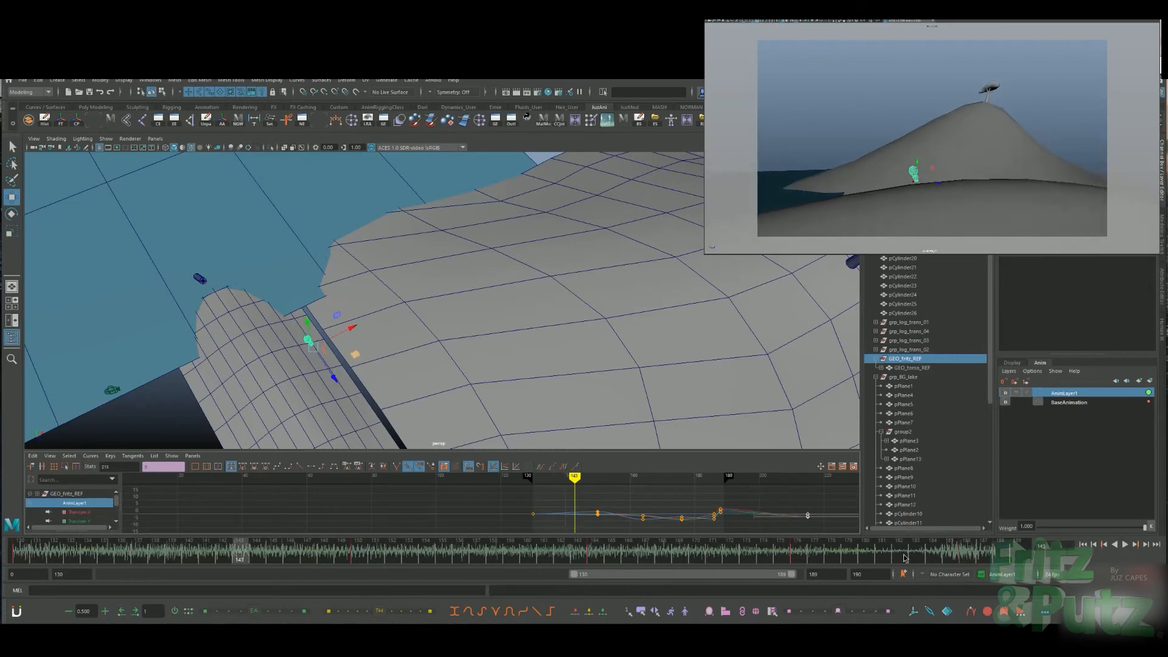
{"action": "key", "text": "alt+v"}
{"action": "middle_click_drag", "start_coordinate": [726, 522], "coordinate": [765, 521], "text": "shift"}
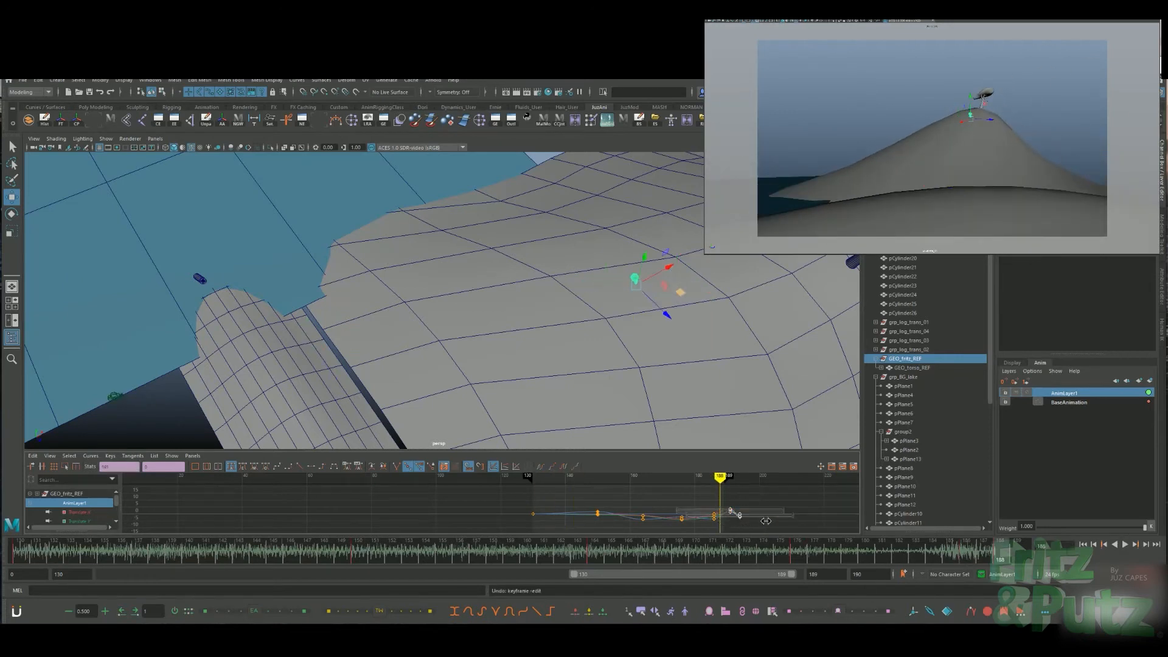
{"action": "key", "text": "alt+v"}
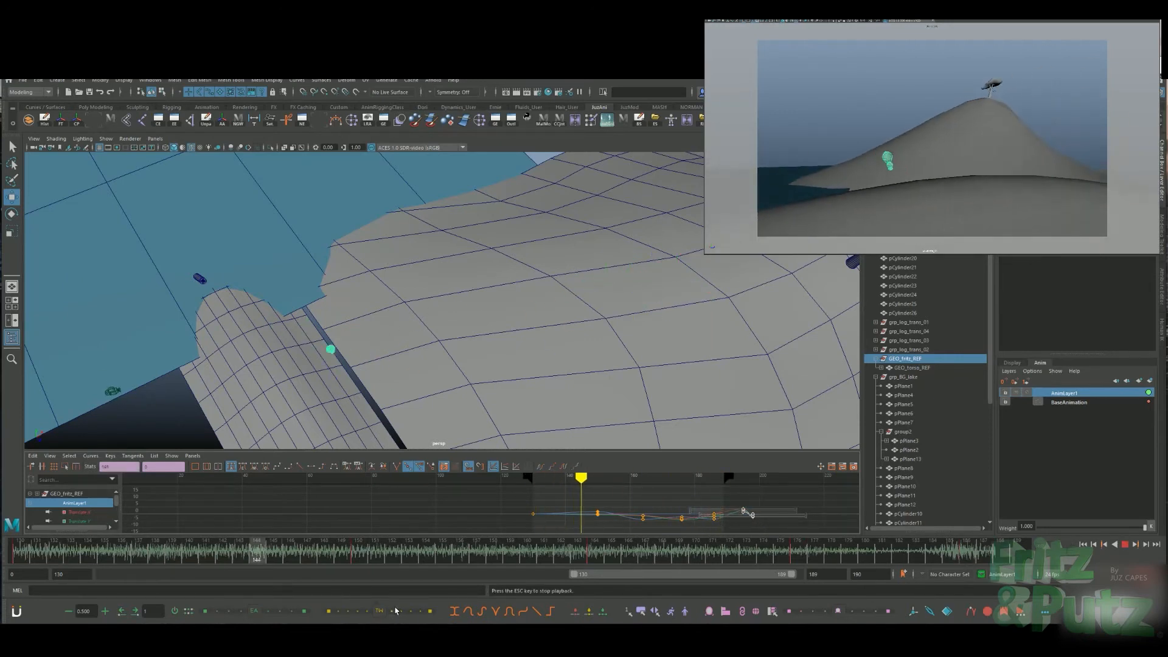
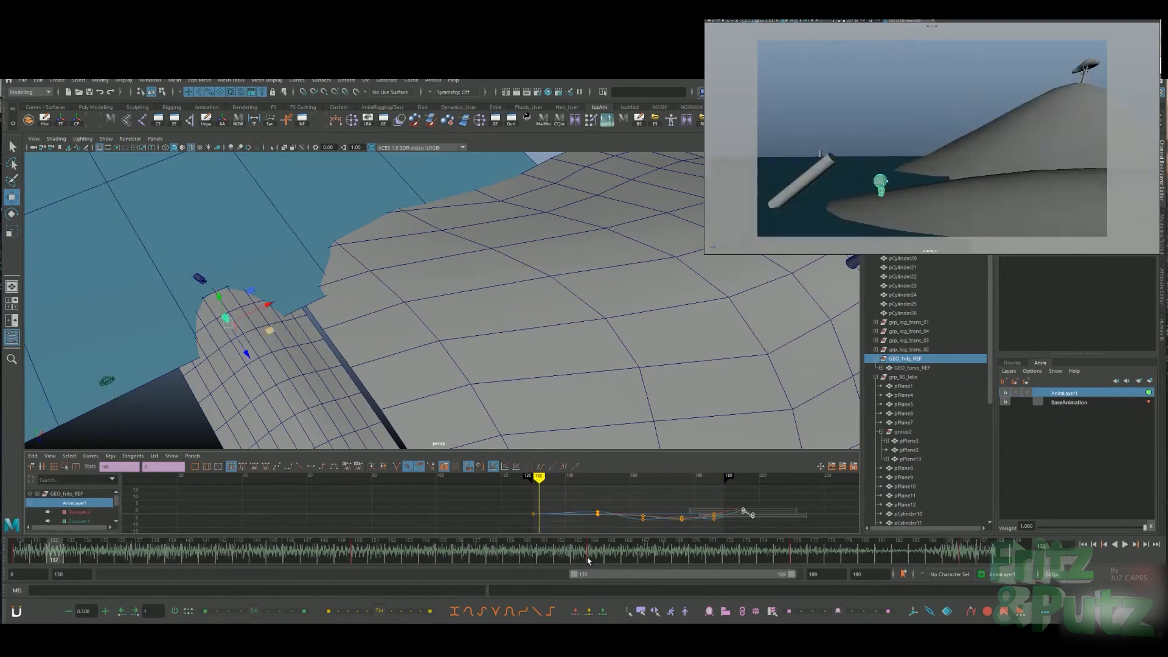
Move GEO_fritz_REF sideways across the slope at frame 180 and play back the result
{"action": "left_click_drag", "start_coordinate": [581, 553], "coordinate": [621, 561]}
{"action": "mouse_move", "coordinate": [875, 556]}
{"action": "left_mouse_down"}
{"action": "mouse_move", "coordinate": [950, 557]}
{"action": "mouse_move", "coordinate": [813, 567]}
{"action": "mouse_move", "coordinate": [865, 566]}
{"action": "left_mouse_up"}
{"action": "left_click_drag", "start_coordinate": [570, 336], "coordinate": [577, 351]}
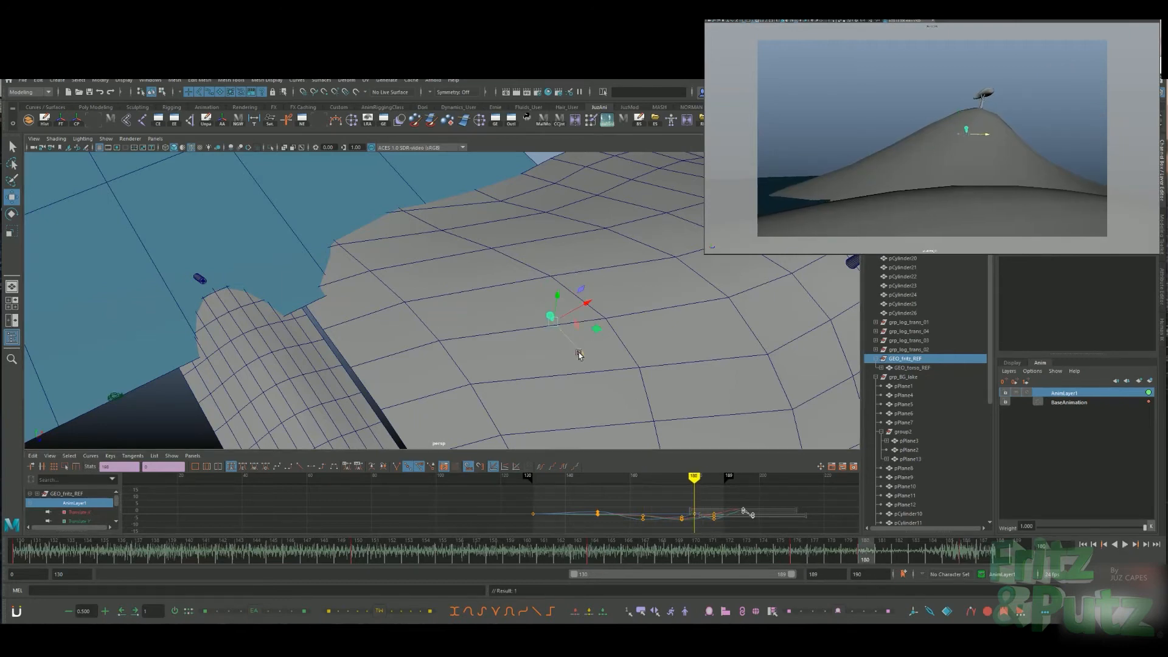
{"action": "left_click_drag", "start_coordinate": [840, 554], "coordinate": [611, 546]}
{"action": "key", "text": "alt+v"}
Move GEO_fritz_REF sideways at frame 186 and retime the keys at frames 180 and 186 to frames 182 and 189
{"action": "left_click_drag", "start_coordinate": [861, 553], "coordinate": [967, 558]}
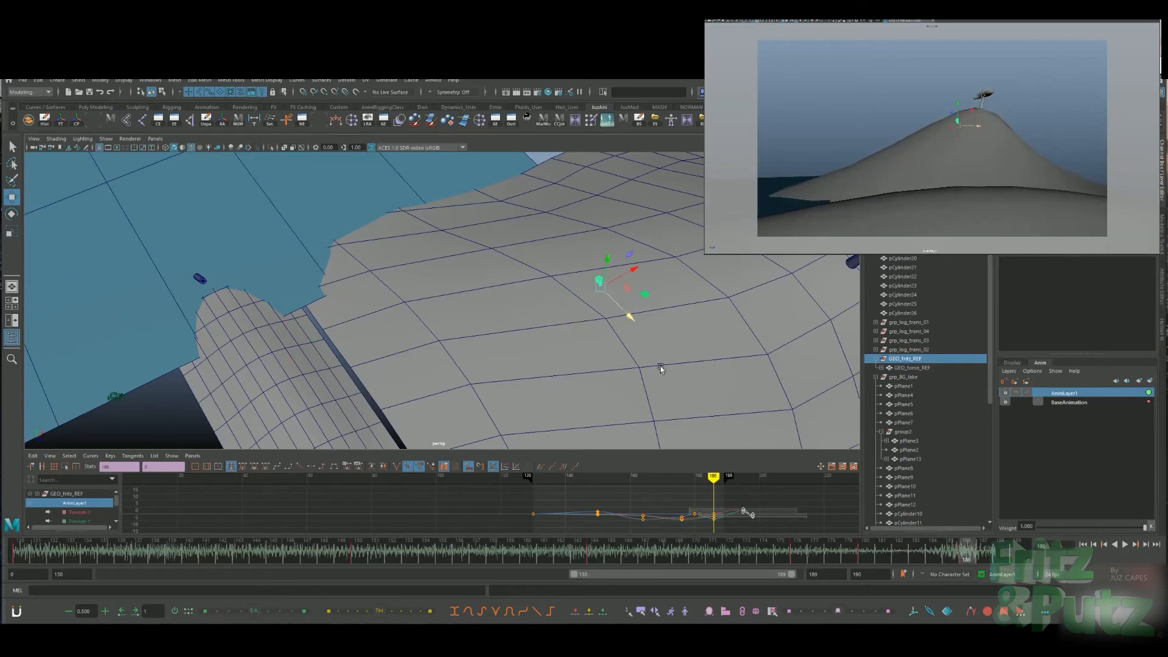
{"action": "left_click", "coordinate": [641, 329]}
{"action": "left_click", "coordinate": [645, 329]}
{"action": "key", "text": "alt+v"}
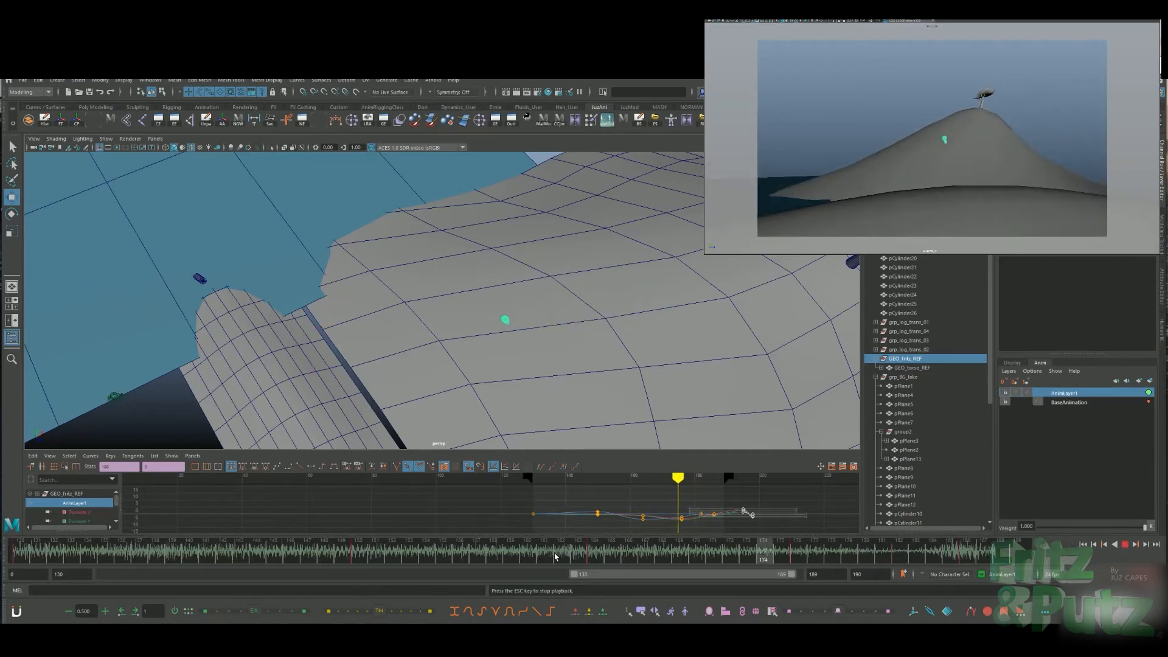
{"action": "key", "text": "alt+v"}
{"action": "key", "text": "alt+v"}
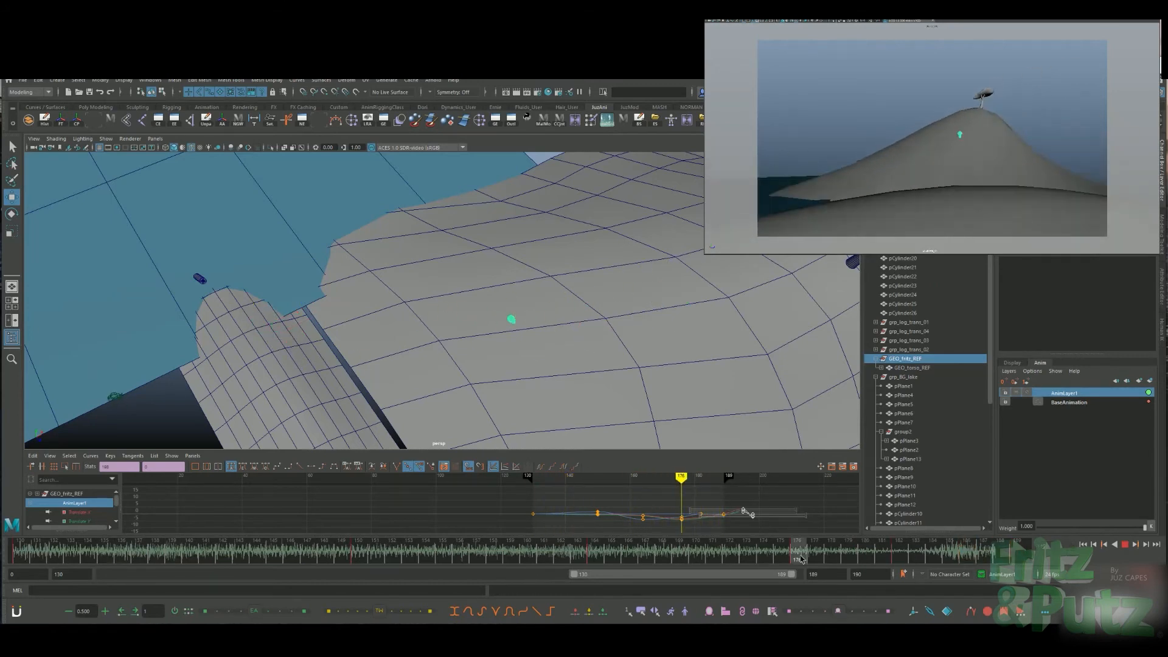
Delete the key at frame 182 and reposition GEO_fritz_REF sideways and in height on the slope at that frame
{"action": "left_click", "coordinate": [898, 564]}
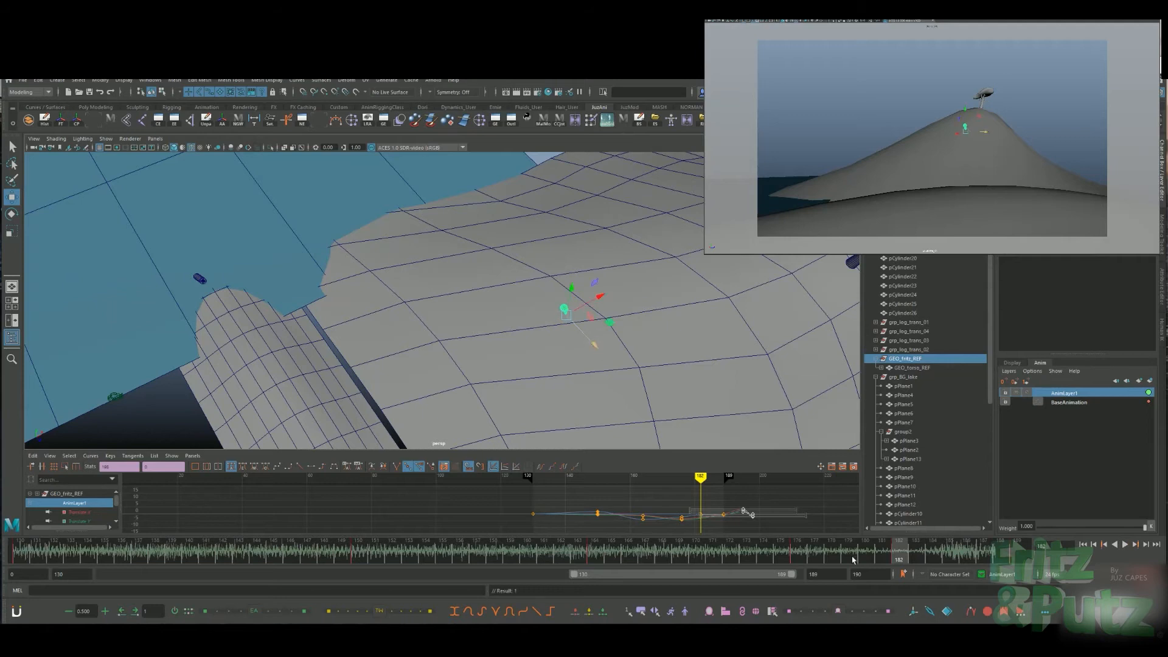
{"action": "key", "text": "alt+v"}
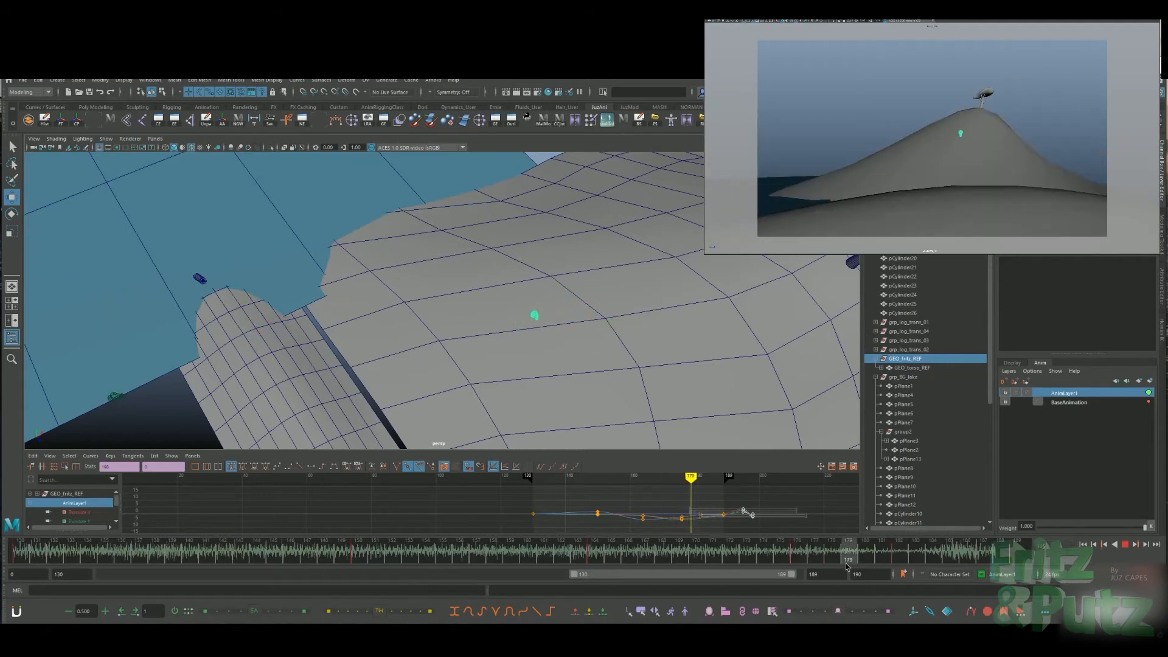
{"action": "left_click_drag", "start_coordinate": [889, 569], "coordinate": [894, 565]}
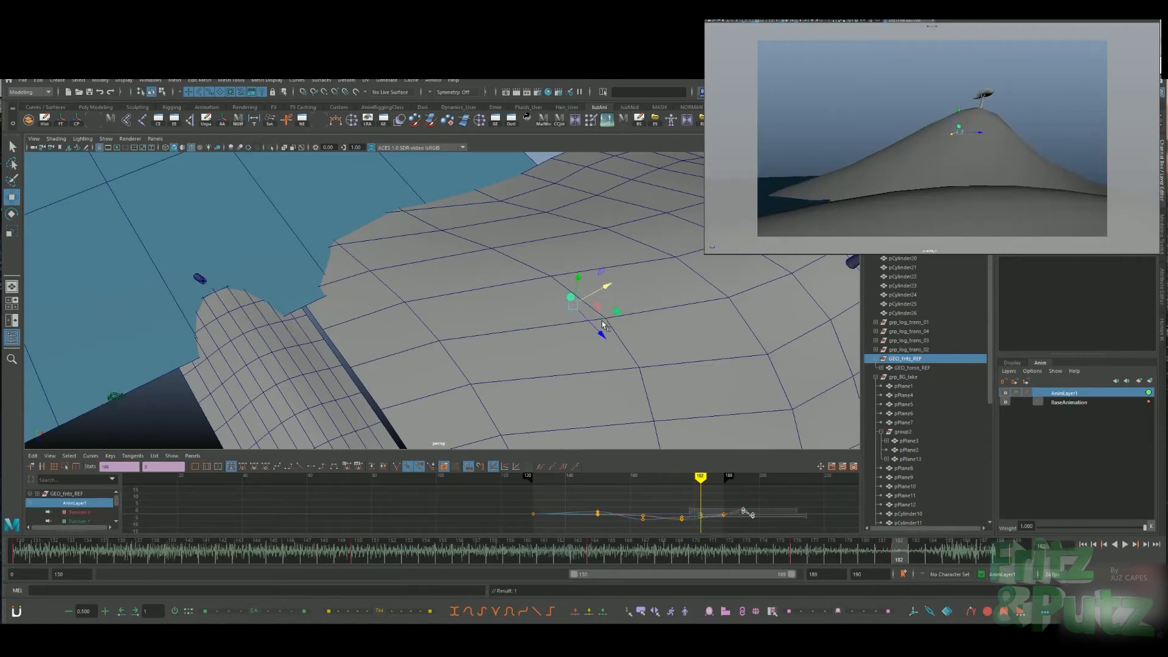
{"action": "left_click_drag", "start_coordinate": [581, 278], "coordinate": [582, 283]}
Retime the key at frame 182 to frame 184 and play back the climb
{"action": "mouse_move", "coordinate": [884, 560]}
{"action": "left_mouse_down"}
{"action": "mouse_move", "coordinate": [429, 566]}
{"action": "mouse_move", "coordinate": [418, 576]}
{"action": "mouse_move", "coordinate": [121, 566]}
{"action": "left_mouse_up"}
{"action": "left_click_drag", "start_coordinate": [750, 561], "coordinate": [935, 560]}
{"action": "left_click", "coordinate": [530, 565]}
{"action": "key", "text": "alt+v"}
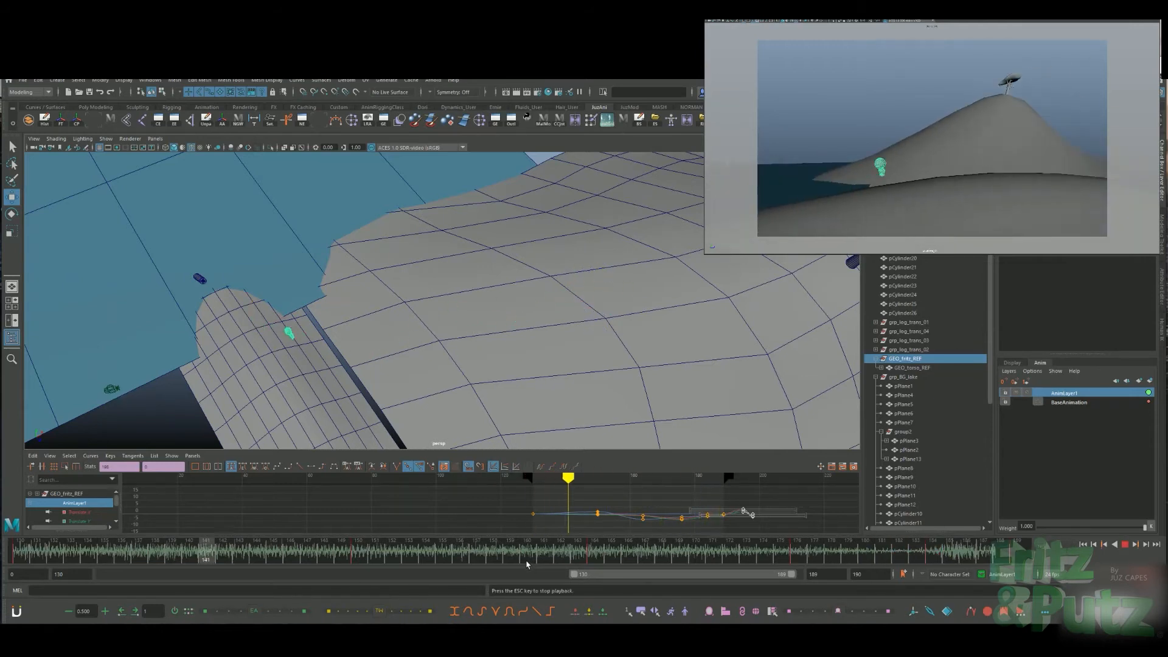
Try repositioning GEO_fritz_REF on the slope at frame 179 and play back the result
{"action": "key", "text": "Escape"}
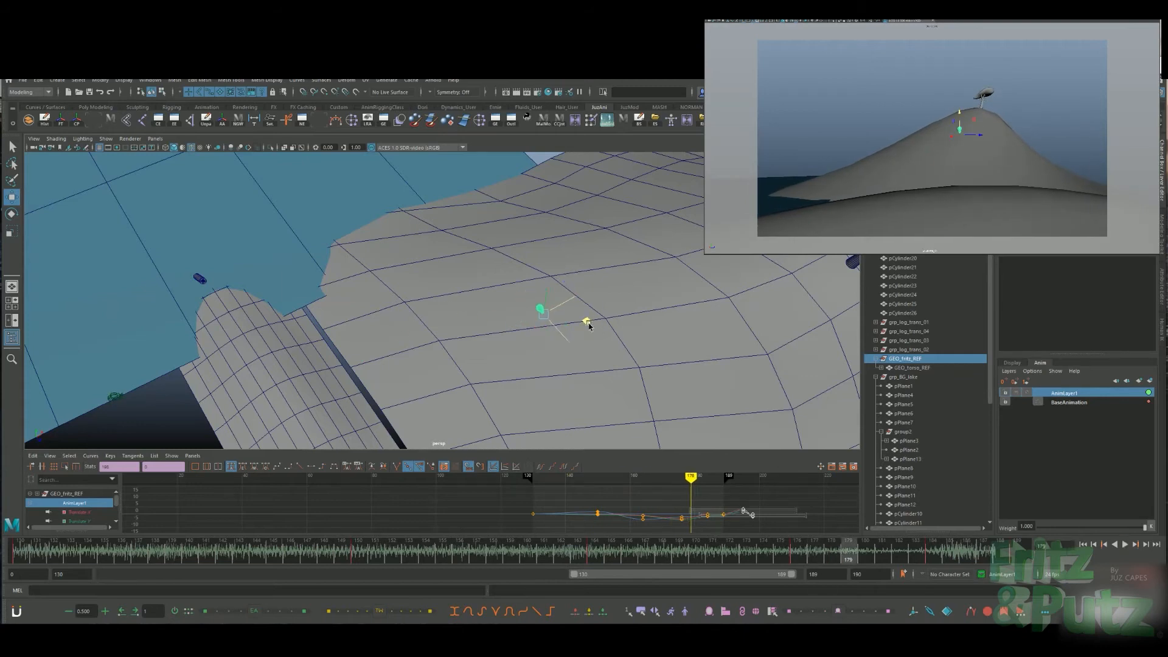
{"action": "left_click_drag", "start_coordinate": [596, 327], "coordinate": [562, 262], "text": "alt"}
{"action": "left_click_drag", "start_coordinate": [821, 554], "coordinate": [647, 548]}
{"action": "key", "text": "alt+v"}
{"action": "key", "text": "alt+v"}
Reposition GEO_fritz_REF on the hill surface at frame 184
{"action": "left_click_drag", "start_coordinate": [798, 555], "coordinate": [933, 555]}
{"action": "left_click_drag", "start_coordinate": [563, 202], "coordinate": [560, 202]}
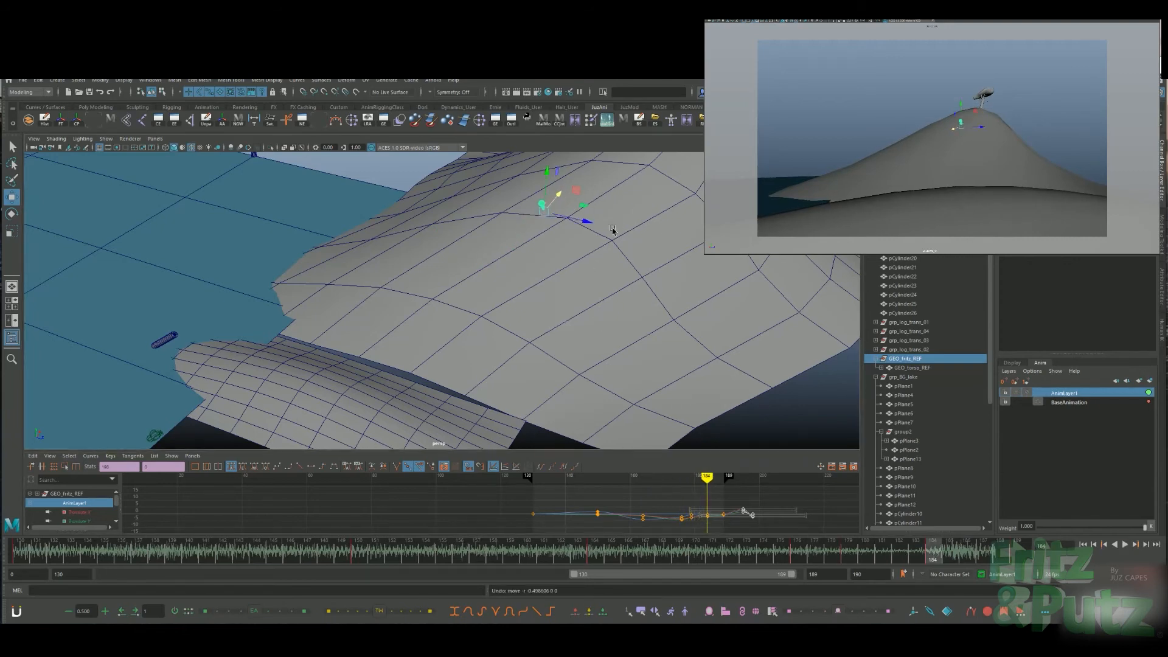
{"action": "left_click_drag", "start_coordinate": [613, 230], "coordinate": [536, 328], "text": "alt"}
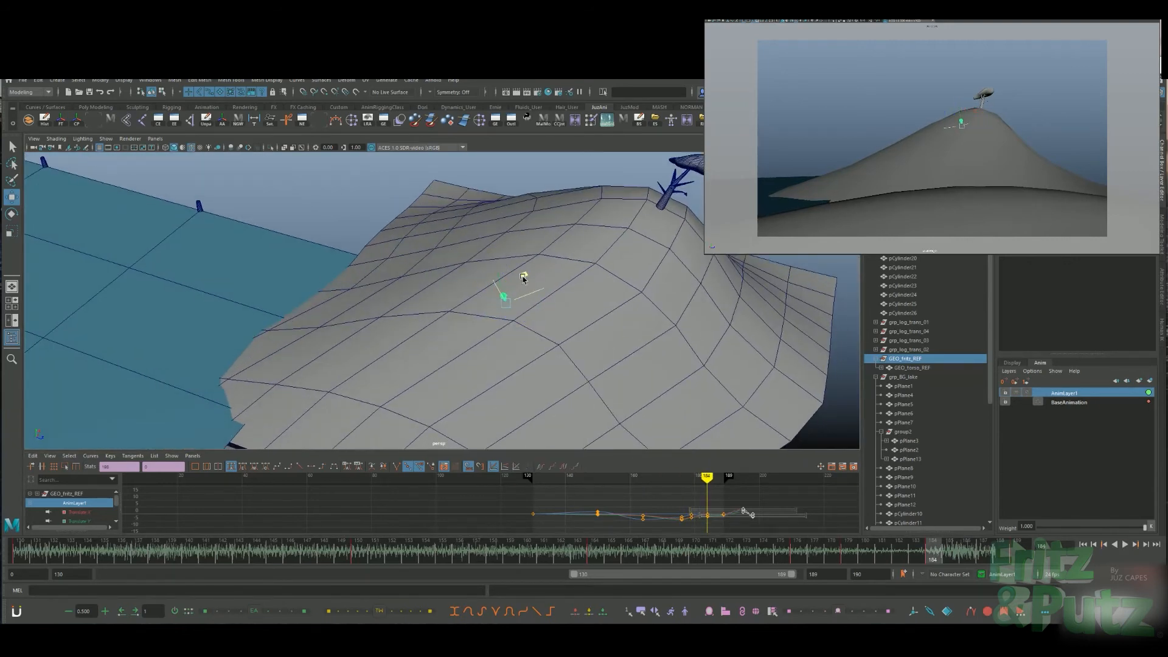
Delete GEO_fritz_REF's key at frame 179 and play back the climb
{"action": "left_click_drag", "start_coordinate": [870, 555], "coordinate": [853, 555]}
{"action": "right_click", "coordinate": [853, 555]}
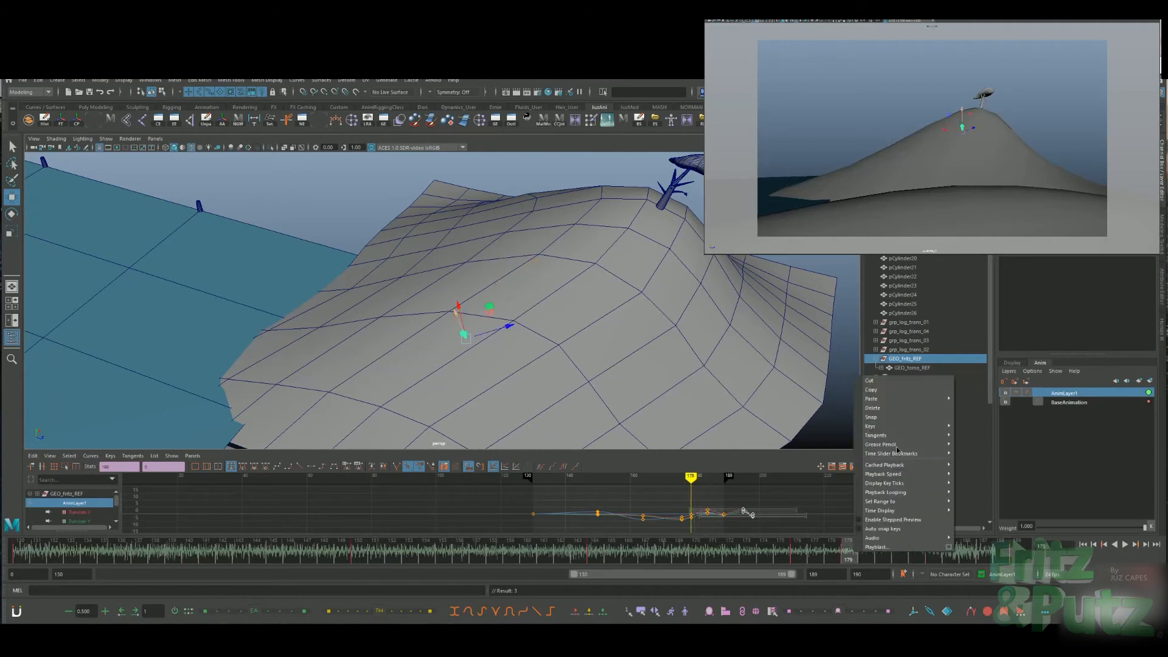
{"action": "left_click", "coordinate": [875, 409]}
{"action": "left_click", "coordinate": [255, 555]}
{"action": "key", "text": "alt+v"}
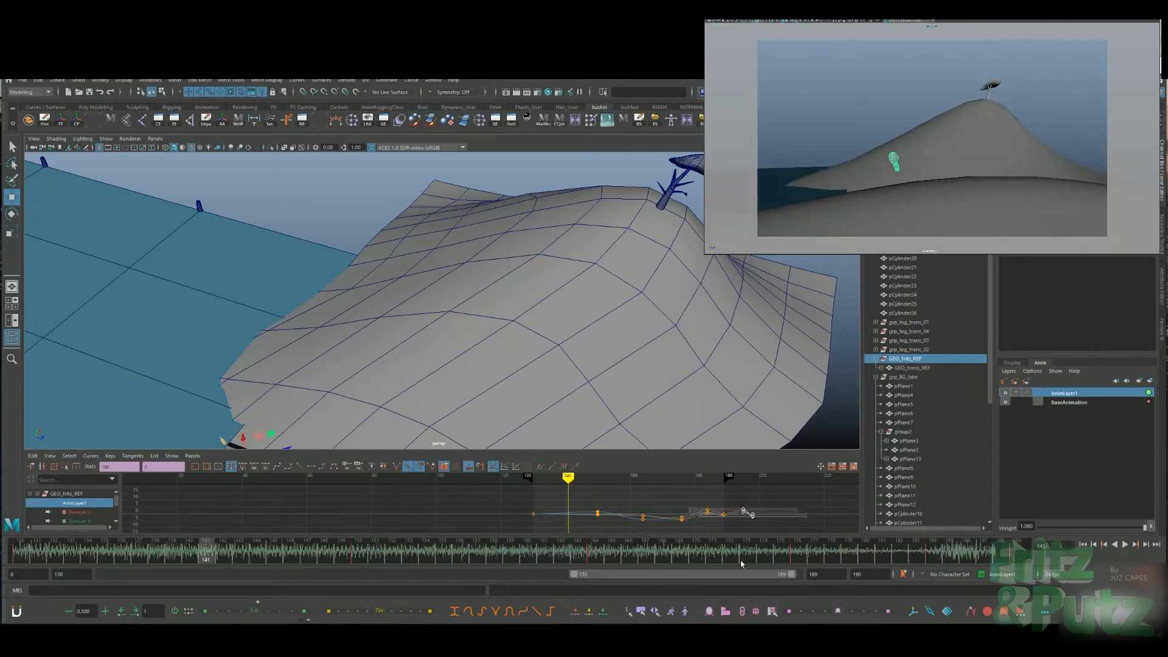
Adjust GEO_fritz_REF's height at frame 184 so it sits on the slope when viewed from the side
{"action": "left_click", "coordinate": [797, 559]}
{"action": "left_click_drag", "start_coordinate": [596, 349], "coordinate": [517, 264], "text": "alt"}
{"action": "left_click_drag", "start_coordinate": [850, 557], "coordinate": [924, 562]}
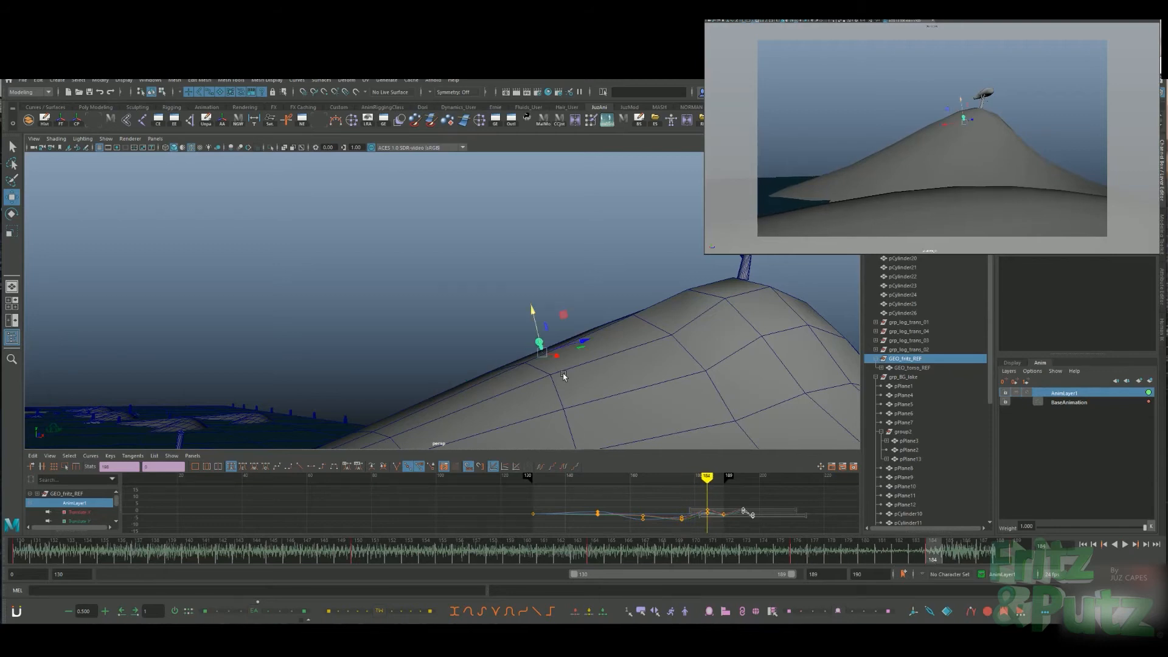
Move GEO_fritz_REF sideways on the slope at frame 176 and play back the climb
{"action": "left_click_drag", "start_coordinate": [564, 376], "coordinate": [422, 318], "text": "alt"}
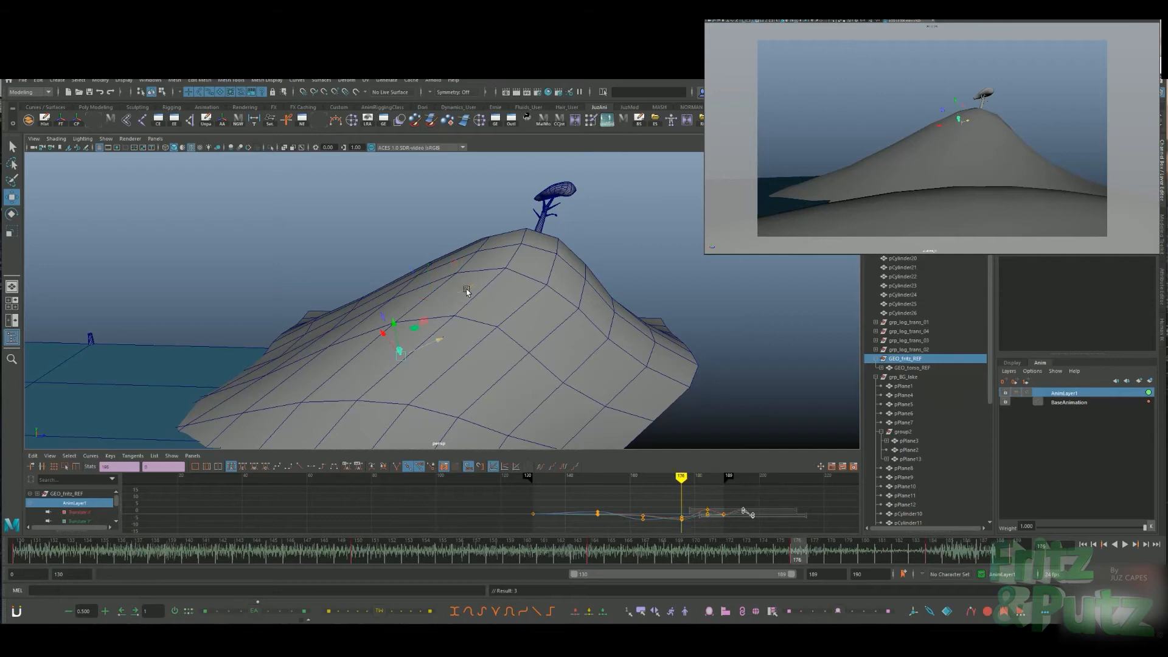
{"action": "key", "text": "alt+v"}
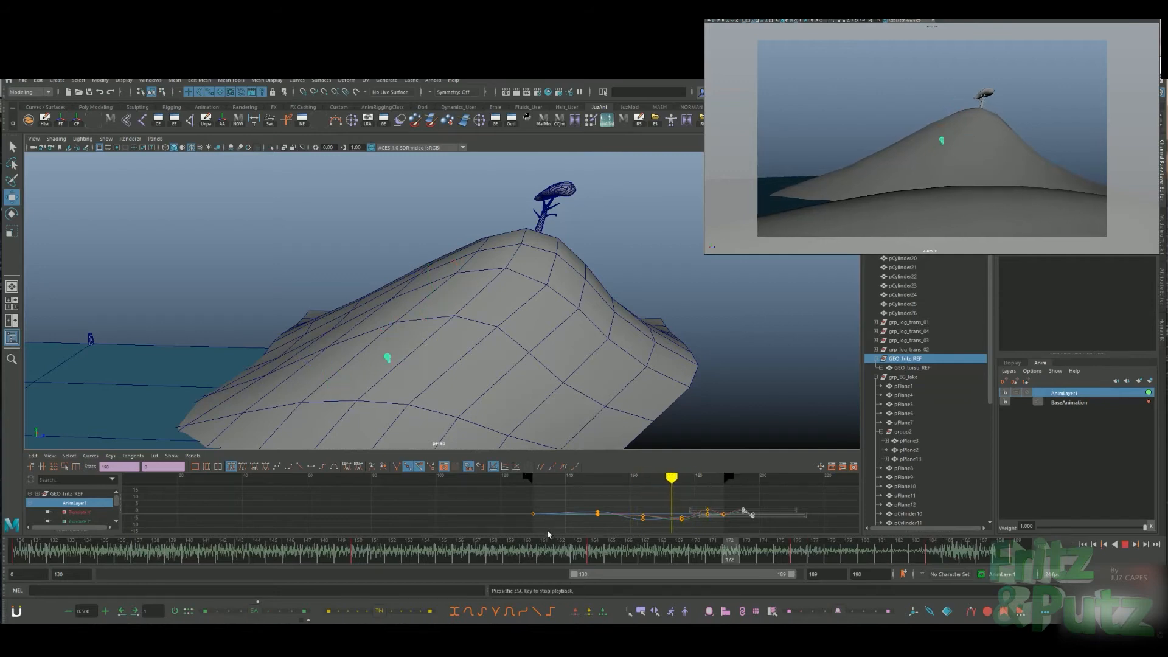
{"action": "key", "text": "Escape"}
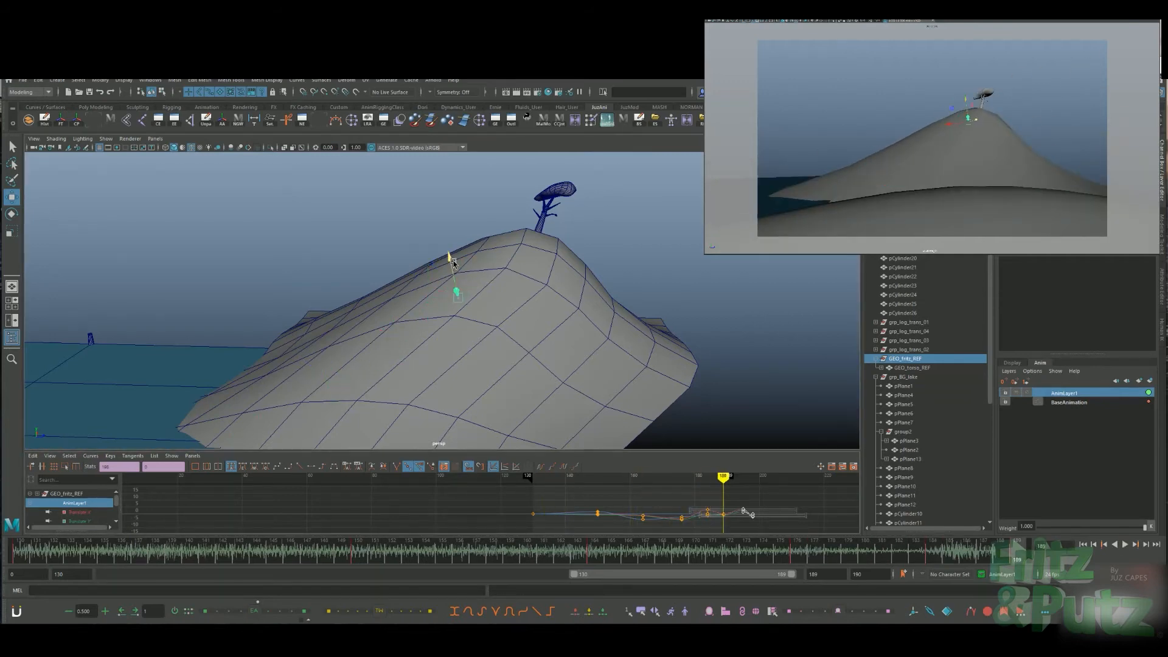
Raise GEO_fritz_REF and move it closer to the summit at frame 189, keying its translation
{"action": "left_click_drag", "start_coordinate": [453, 262], "coordinate": [458, 255]}
{"action": "key", "text": "shift+w"}
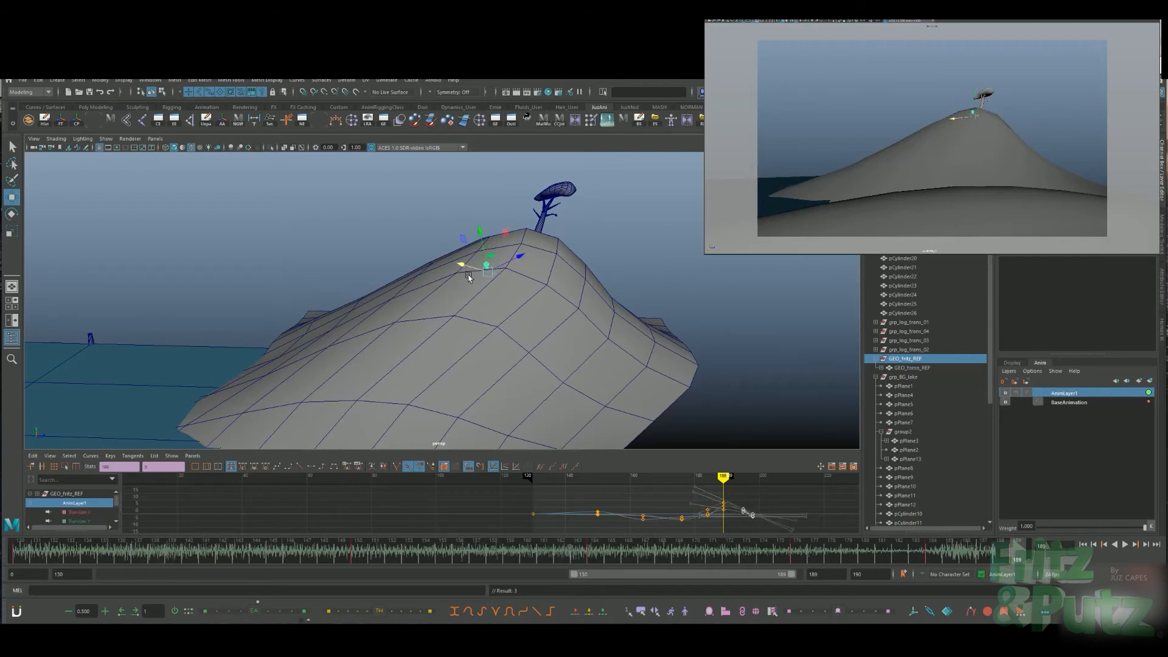
{"action": "key", "text": "shift+w"}
Move GEO_fritz_REF lower on the slope at frame 189, key its translation and play back the climb
{"action": "key", "text": "comma"}
{"action": "left_click_drag", "start_coordinate": [459, 237], "coordinate": [494, 267]}
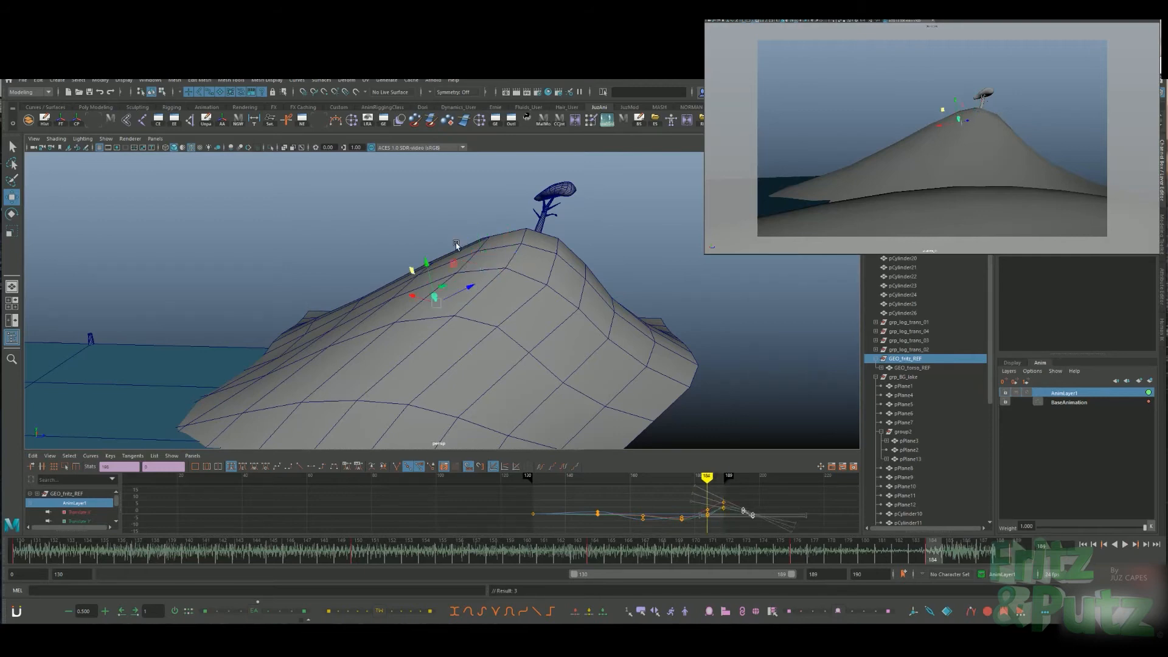
{"action": "key", "text": "period"}
{"action": "key", "text": "shift+w"}
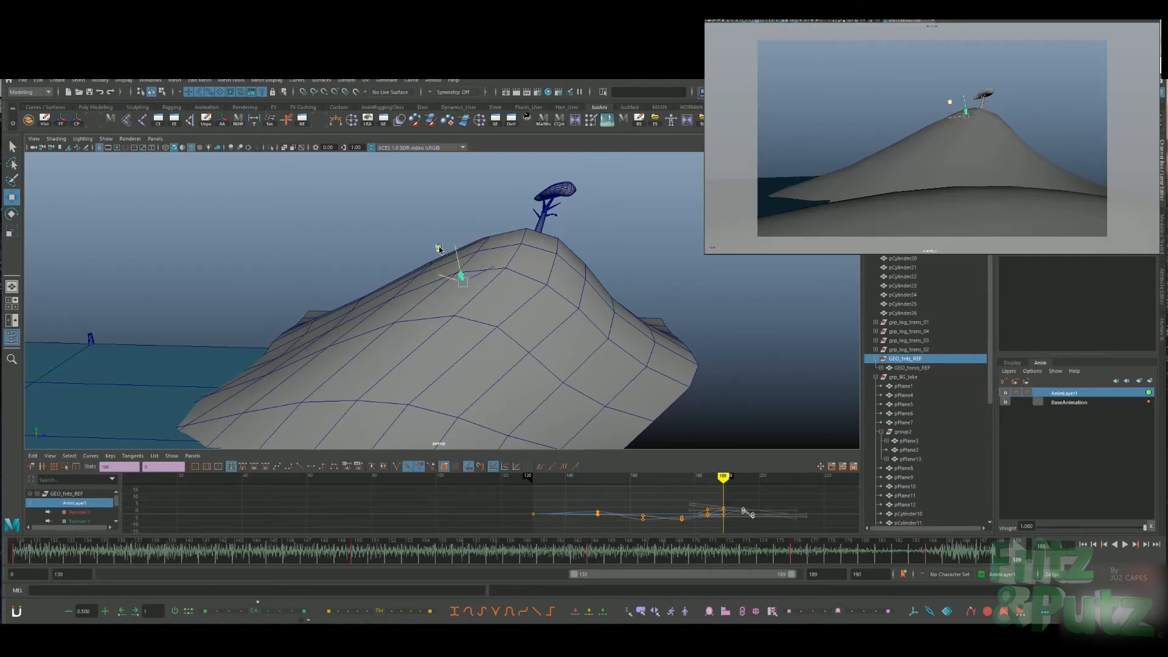
{"action": "key", "text": "alt+v"}
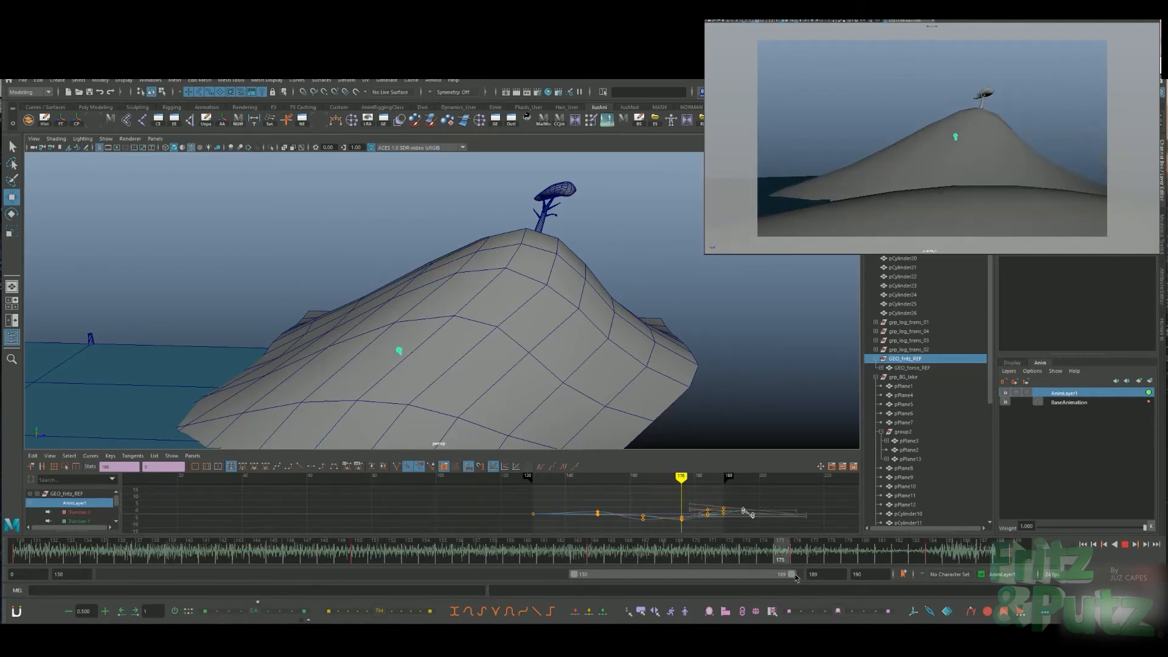
{"action": "left_click", "coordinate": [469, 557]}
{"action": "key", "text": "alt+v"}
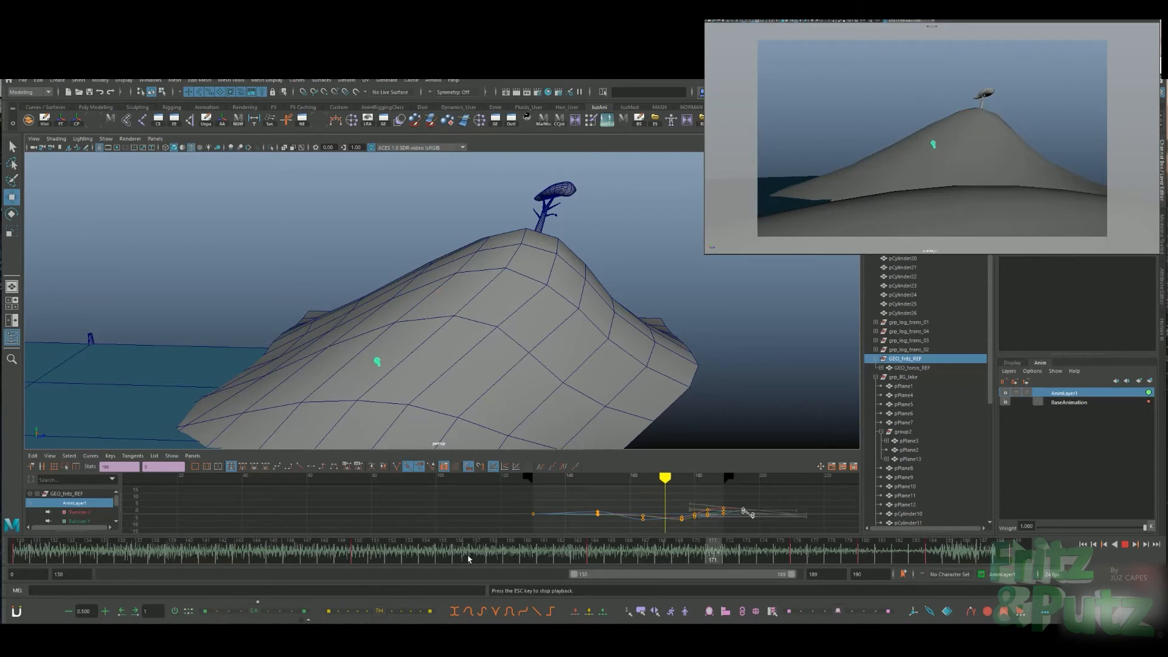
Move GEO_fritz_REF's key at frame 184 to frame 185 and play back the climb
{"action": "key", "text": "alt+v"}
{"action": "left_click", "coordinate": [929, 556]}
{"action": "left_click", "coordinate": [931, 557], "text": "shift"}
{"action": "left_click_drag", "start_coordinate": [932, 558], "coordinate": [947, 560]}
{"action": "key", "text": "alt+v"}
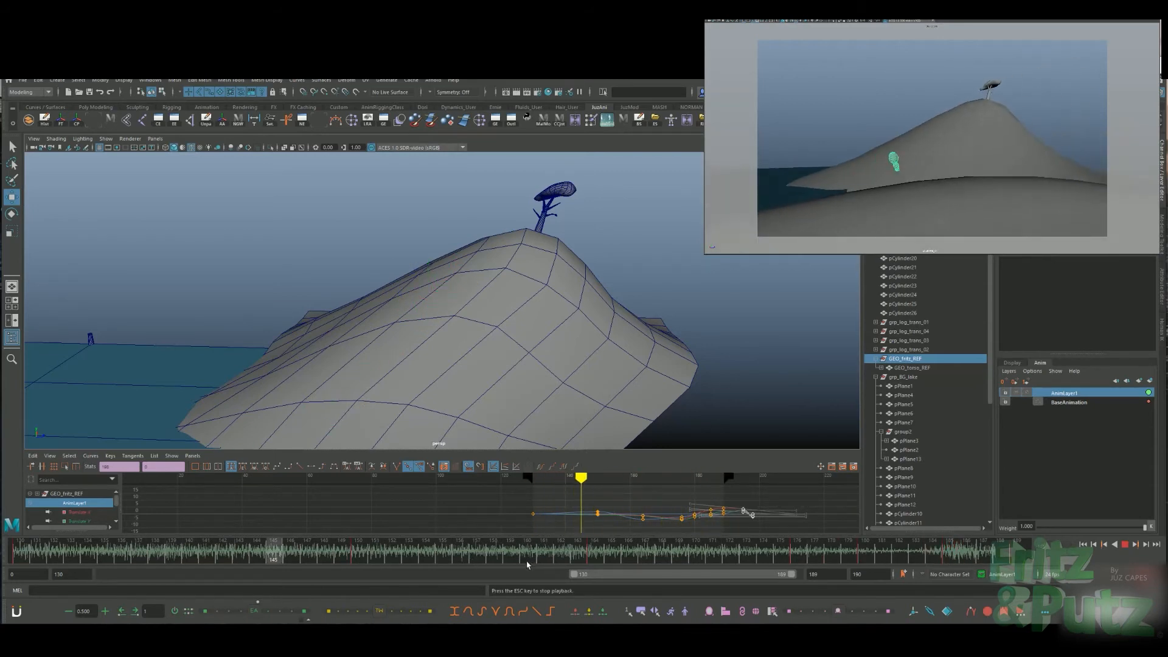
Extend the playback range back to frame 0 and play back the whole shot
{"action": "key", "text": "alt+v"}
{"action": "left_click_drag", "start_coordinate": [573, 573], "coordinate": [24, 566]}
{"action": "key", "text": "alt+v"}
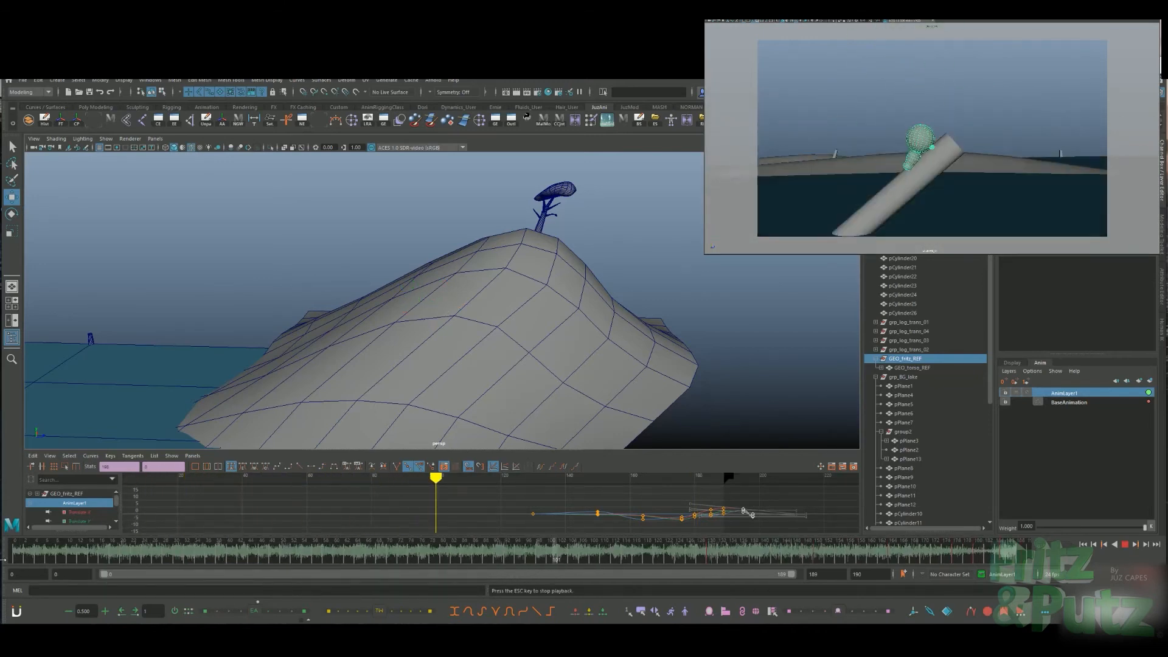
{"action": "key", "text": "alt+v"}
Start the playback range at frame 118 and make BaseAnimation the active animation layer
{"action": "left_click_drag", "start_coordinate": [491, 558], "coordinate": [652, 560]}
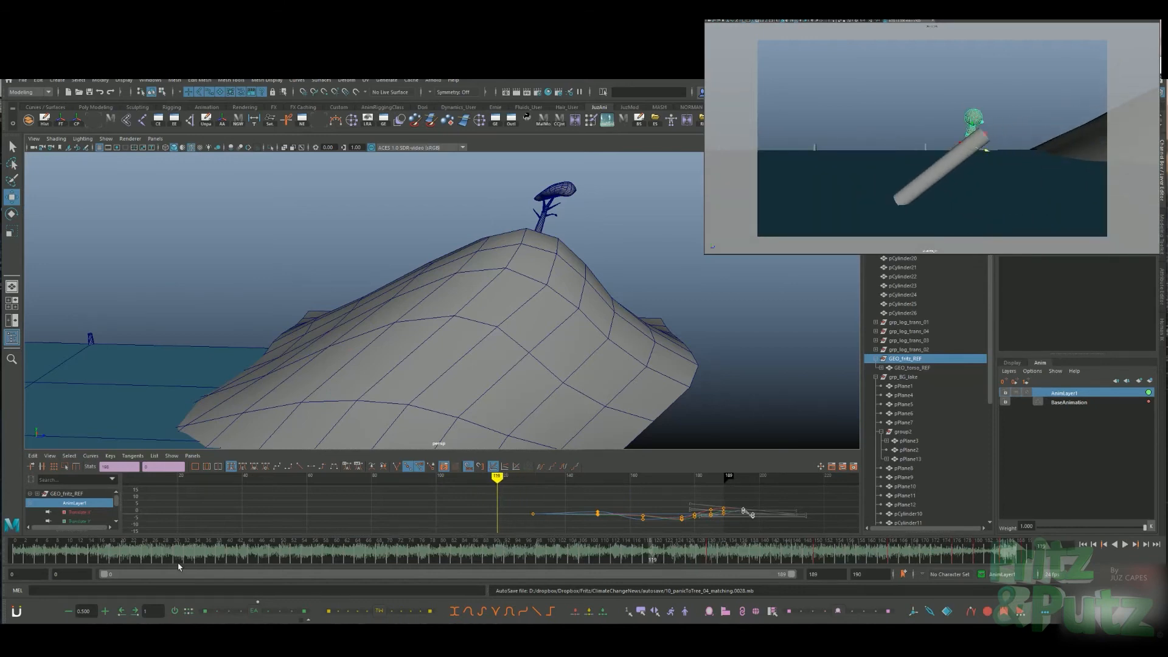
{"action": "key", "text": "Return"}
{"action": "left_click", "coordinate": [1069, 402]}
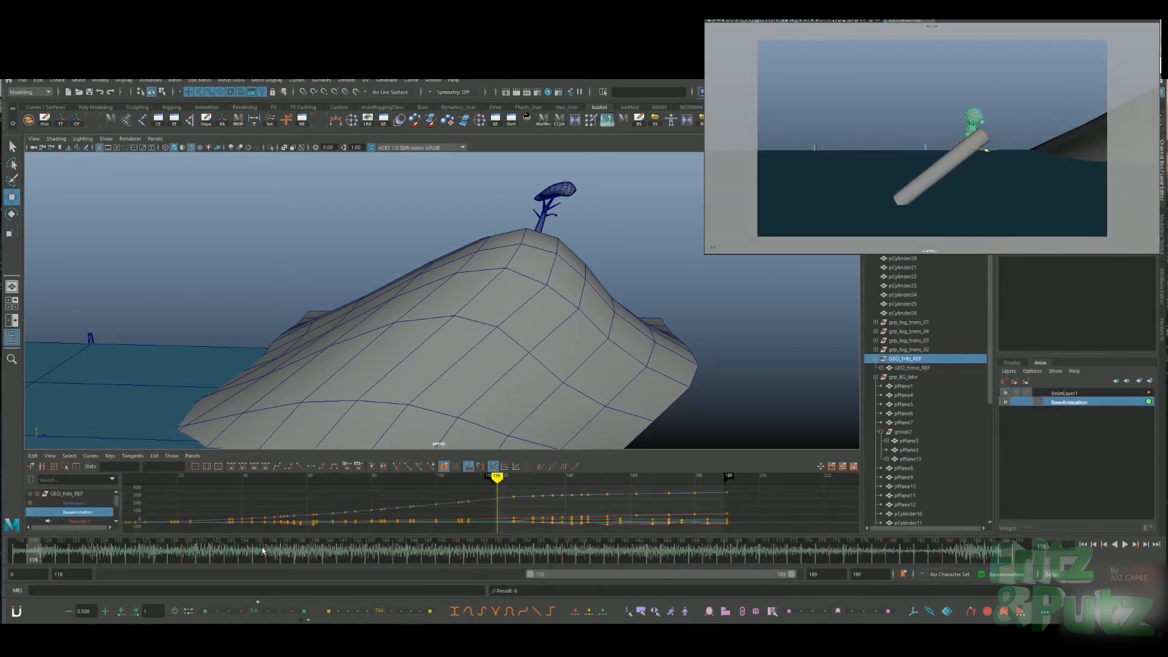
Adjust GEO_fritz_REF's rotation during the leap off the log, checking the poses at frames 127 and 130
{"action": "left_click_drag", "start_coordinate": [64, 554], "coordinate": [104, 546]}
{"action": "key", "text": "f"}
{"action": "right_click_drag", "start_coordinate": [619, 396], "coordinate": [588, 401], "text": "alt"}
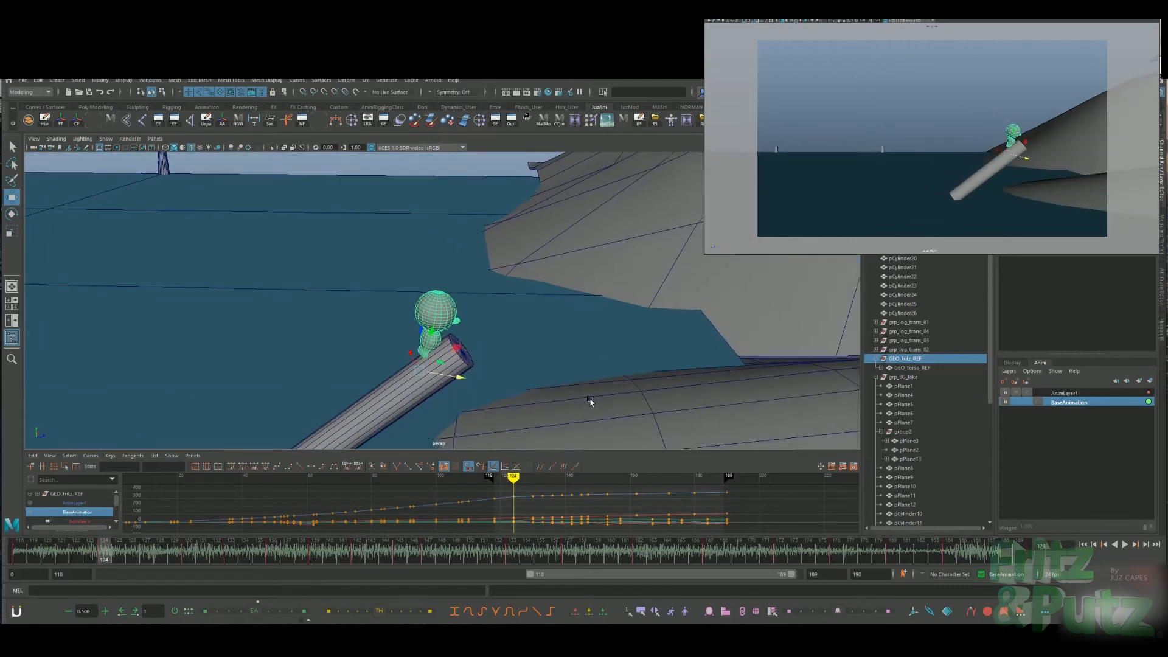
{"action": "middle_click_drag", "start_coordinate": [589, 400], "coordinate": [612, 387], "text": "alt"}
{"action": "left_click_drag", "start_coordinate": [116, 550], "coordinate": [151, 549]}
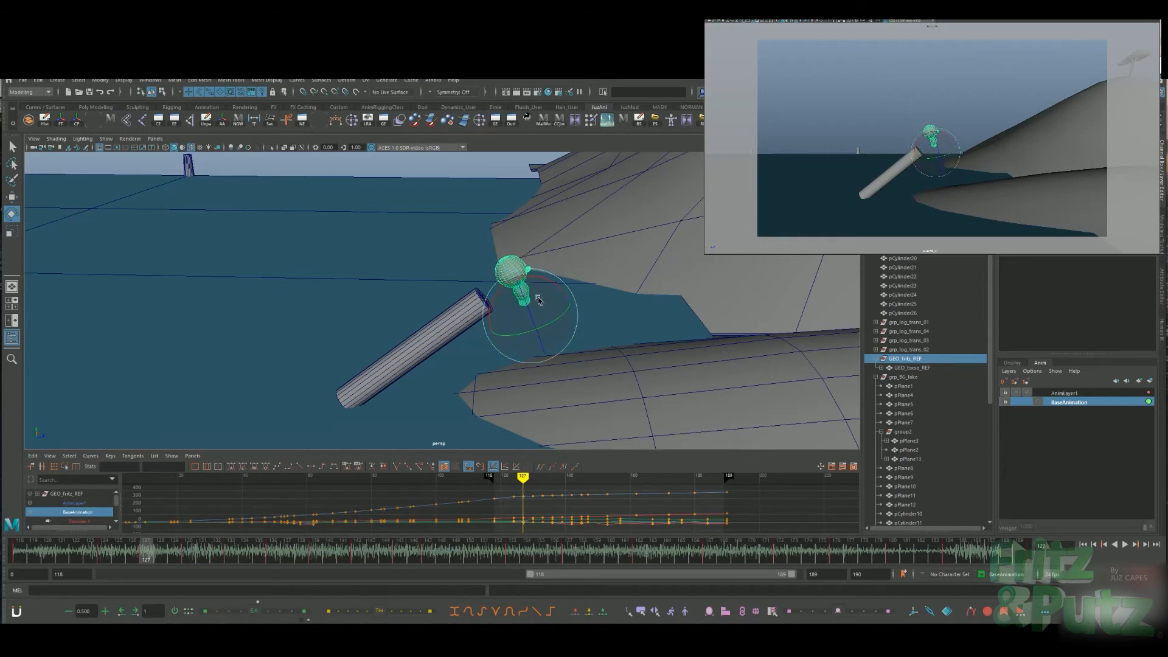
{"action": "left_click_drag", "start_coordinate": [183, 537], "coordinate": [194, 546]}
Squash GEO_torso_REF vertically and tilt it slightly for the landing at frame 130
{"action": "left_click", "coordinate": [911, 368]}
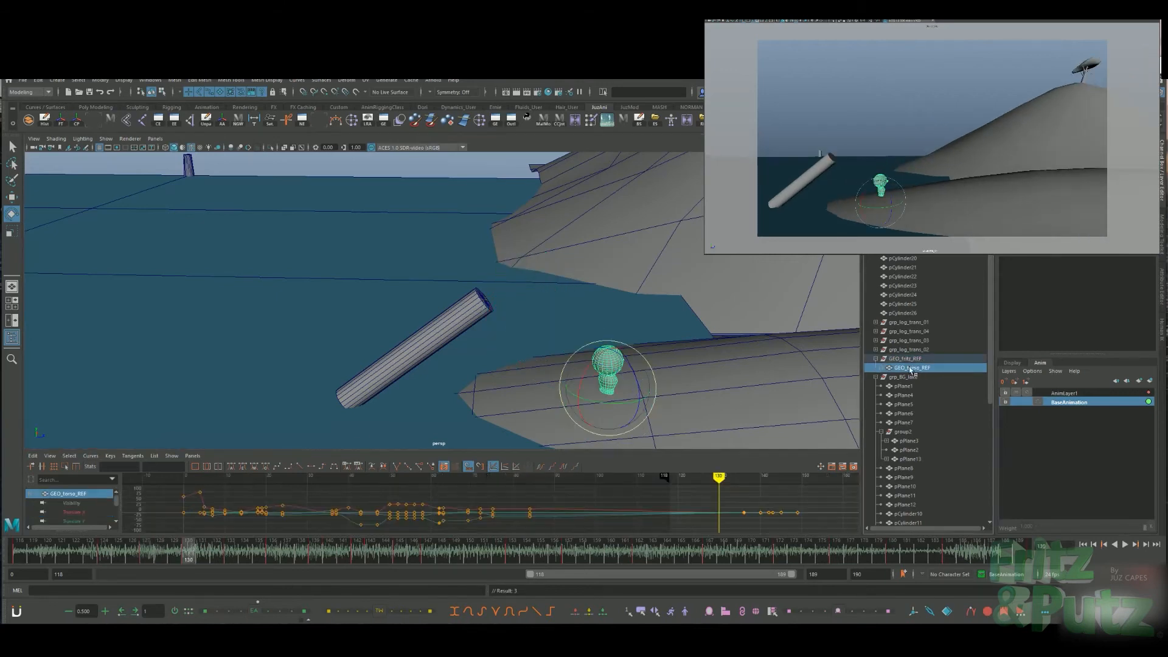
{"action": "left_click", "coordinate": [921, 359]}
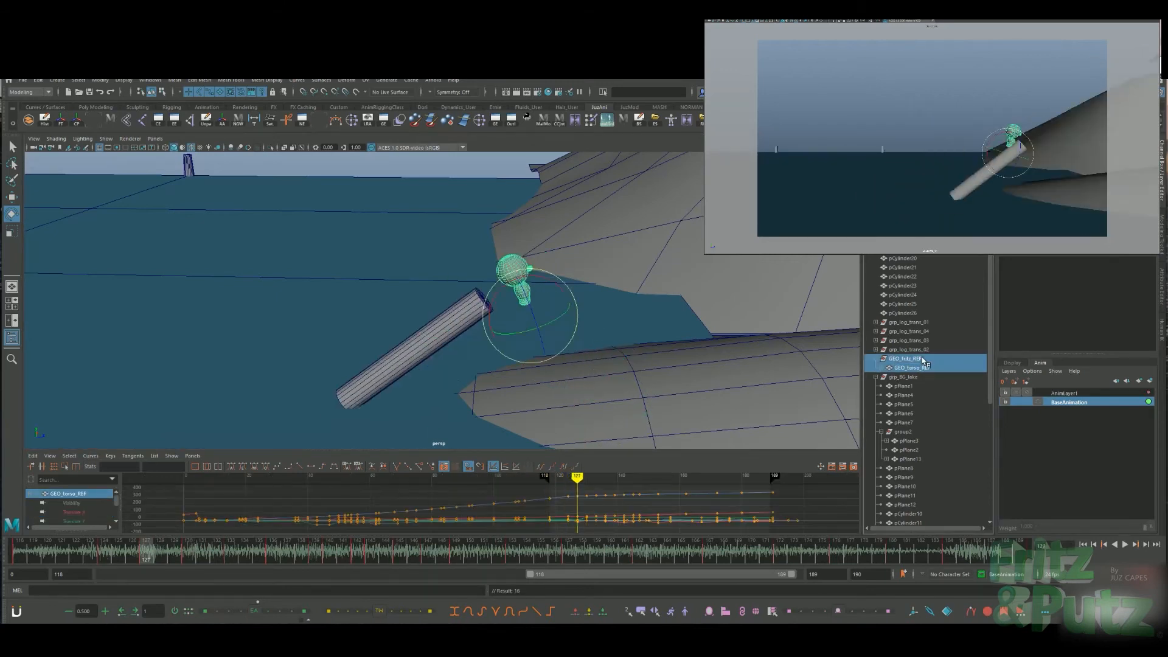
{"action": "left_click", "coordinate": [913, 368]}
{"action": "key", "text": "r"}
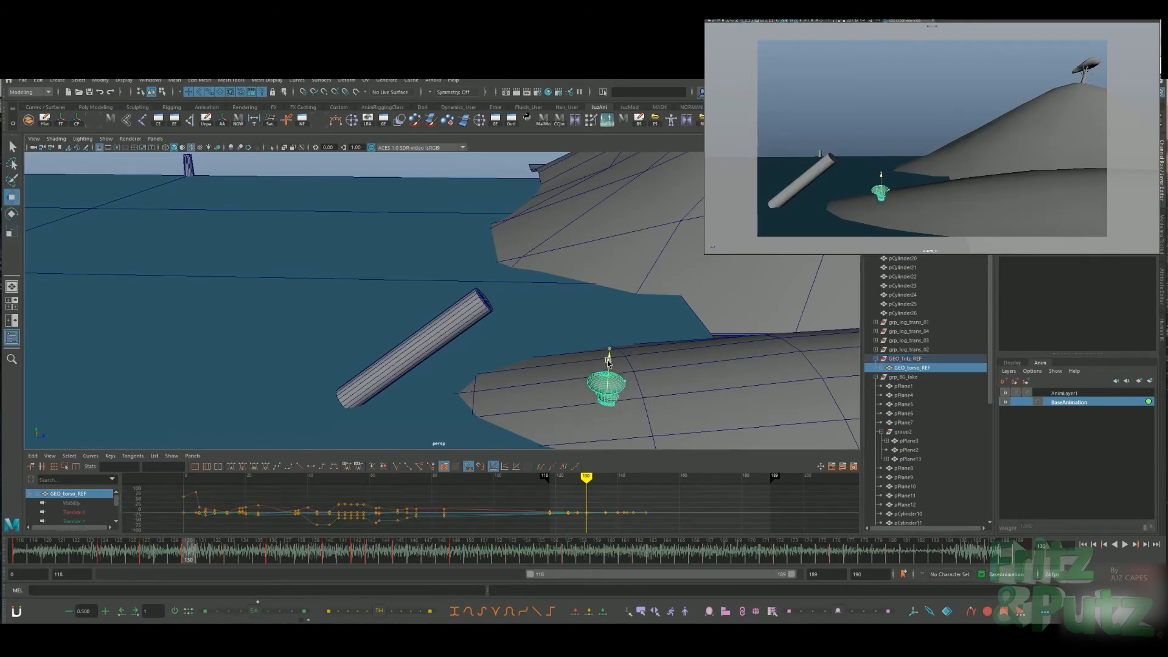
{"action": "key", "text": "e"}
Stretch GEO_torso_REF vertically at frame 127 in mid-leap and play back the jump
{"action": "left_click", "coordinate": [916, 359]}
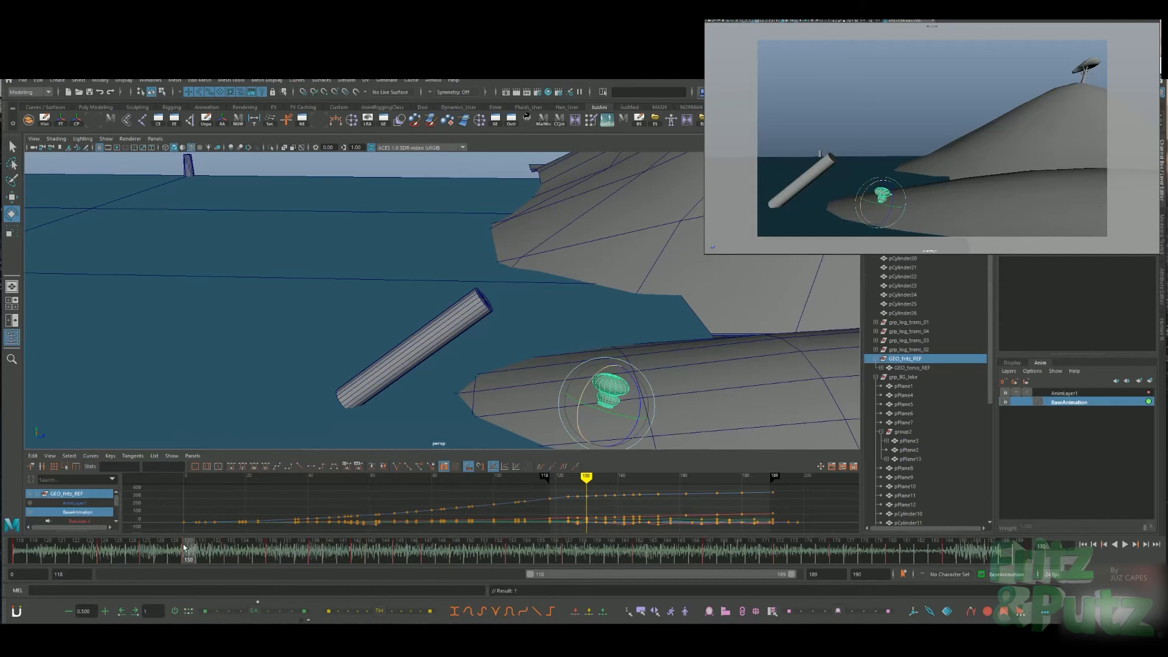
{"action": "left_click_drag", "start_coordinate": [184, 548], "coordinate": [146, 548]}
{"action": "left_click", "coordinate": [912, 368]}
{"action": "key", "text": "r"}
{"action": "left_click_drag", "start_coordinate": [514, 263], "coordinate": [509, 255]}
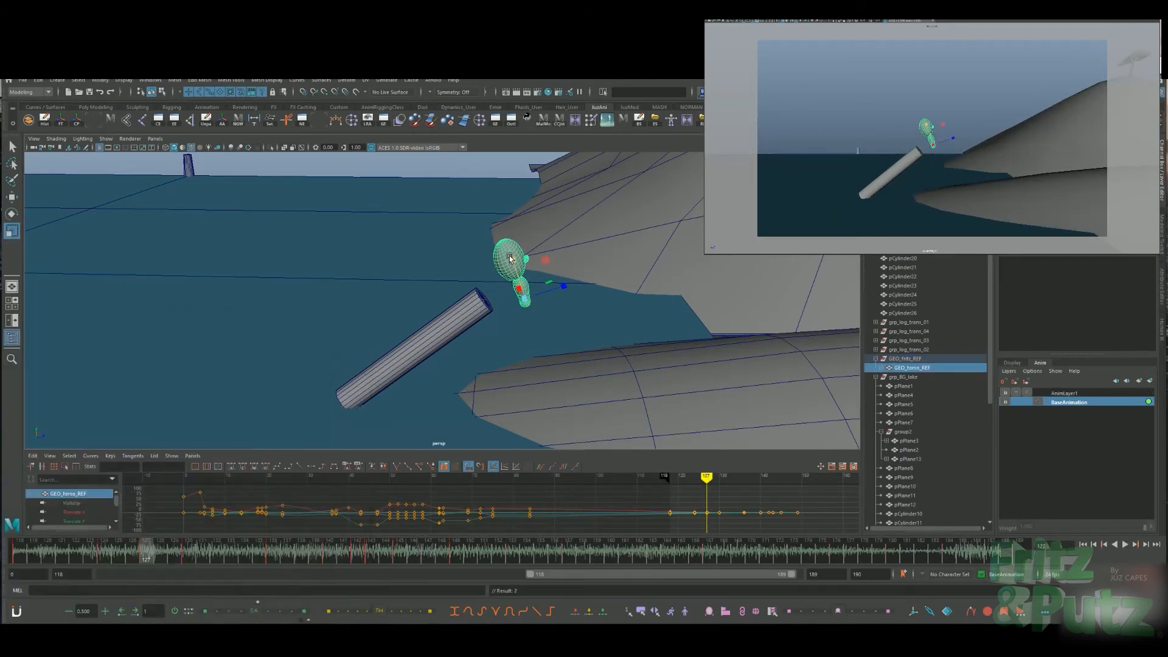
{"action": "key", "text": "alt+v"}
Return GEO_torso_REF's Scale X, Y and Z curves to 1 with a key at frame 132 and play back
{"action": "left_click", "coordinate": [126, 551]}
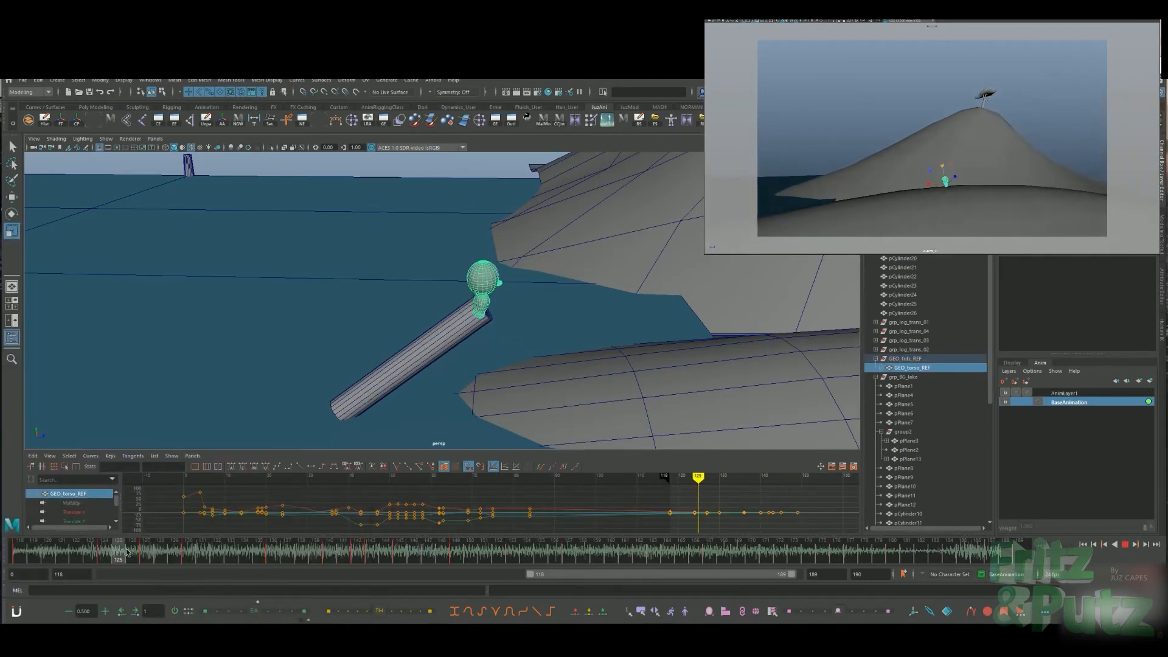
{"action": "left_click_drag", "start_coordinate": [125, 551], "coordinate": [228, 550]}
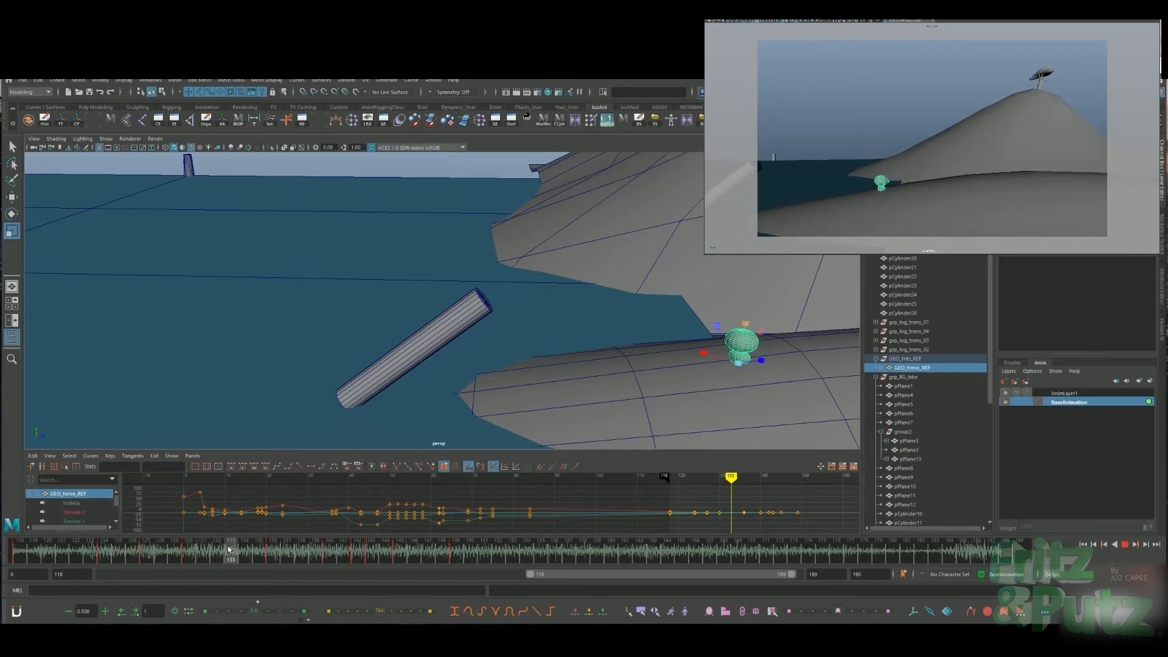
{"action": "left_click_drag", "start_coordinate": [142, 449], "coordinate": [142, 378]}
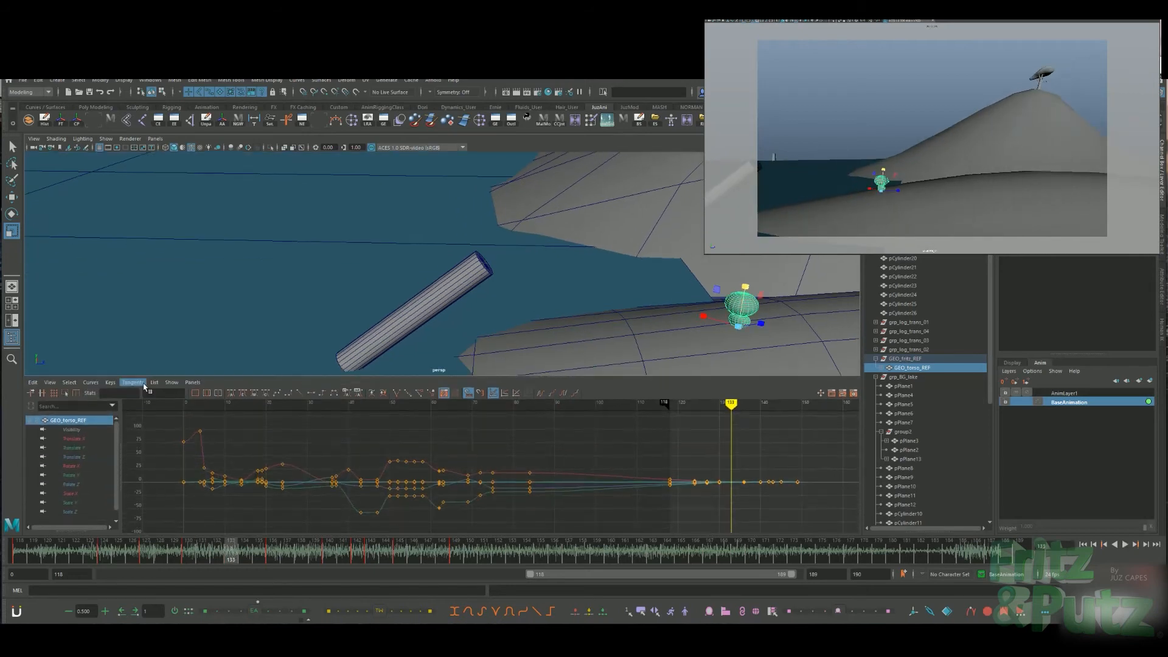
{"action": "left_click_drag", "start_coordinate": [85, 493], "coordinate": [85, 511]}
{"action": "key", "text": "f"}
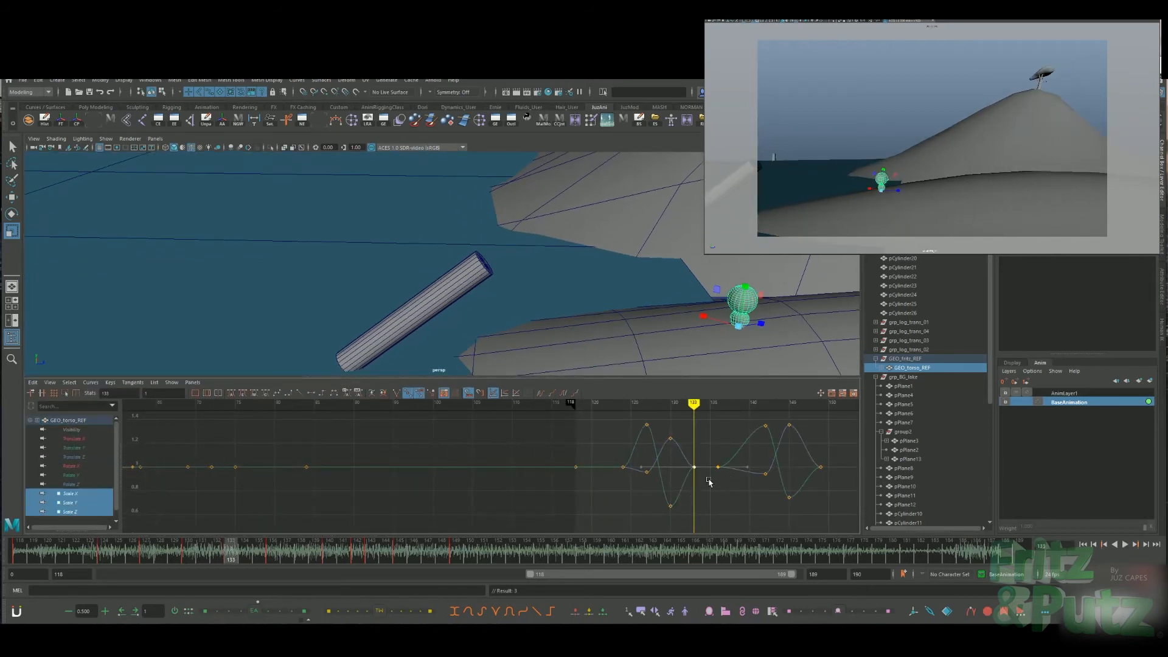
{"action": "key", "text": "alt+v"}
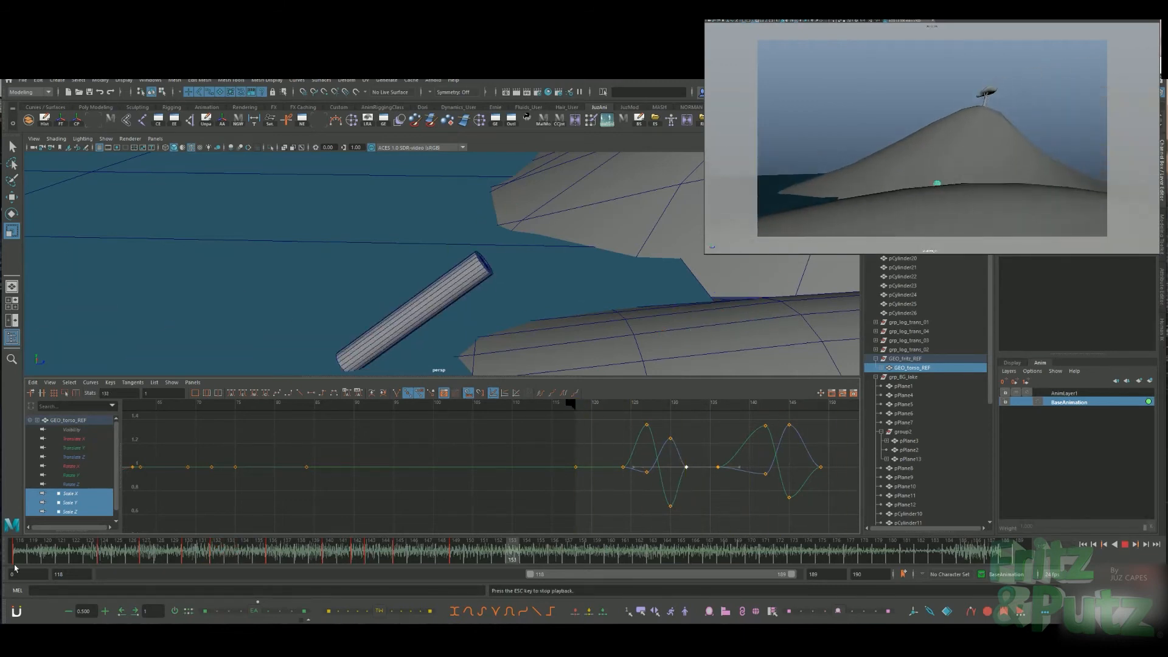
Set BG_lake_layer's display type to Template and select the log's grp_log group at frame 123
{"action": "left_click_drag", "start_coordinate": [47, 565], "coordinate": [88, 564]}
{"action": "left_click", "coordinate": [320, 327]}
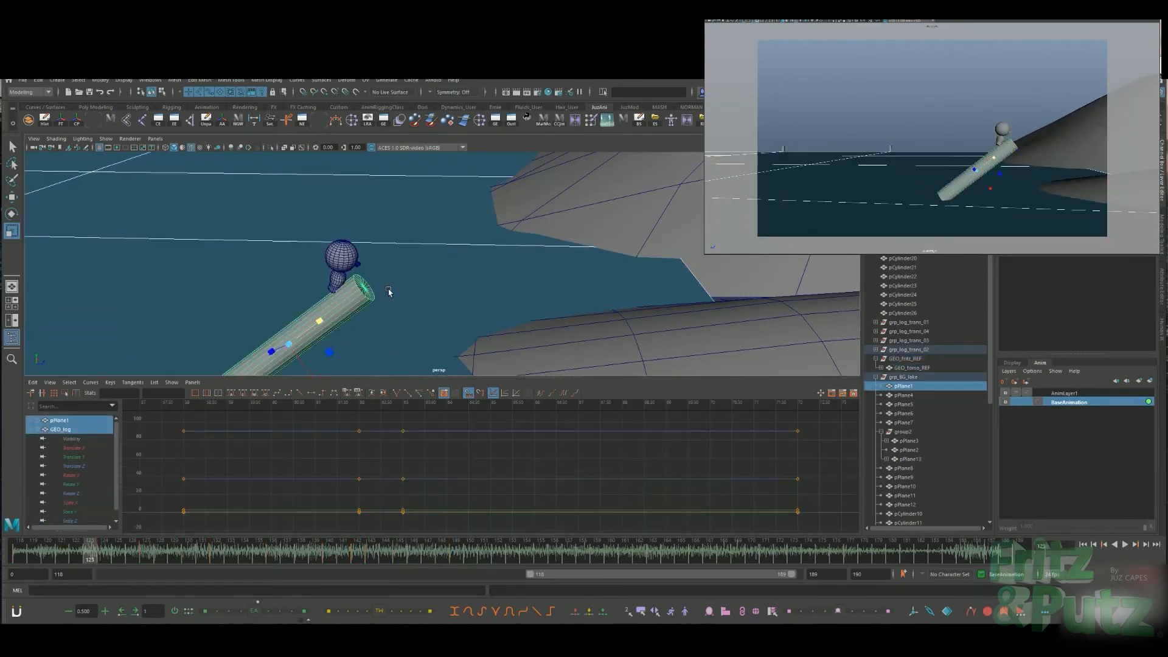
{"action": "left_click", "coordinate": [1011, 362]}
{"action": "left_click", "coordinate": [1027, 394]}
{"action": "left_click", "coordinate": [364, 295]}
{"action": "key", "text": "Up"}
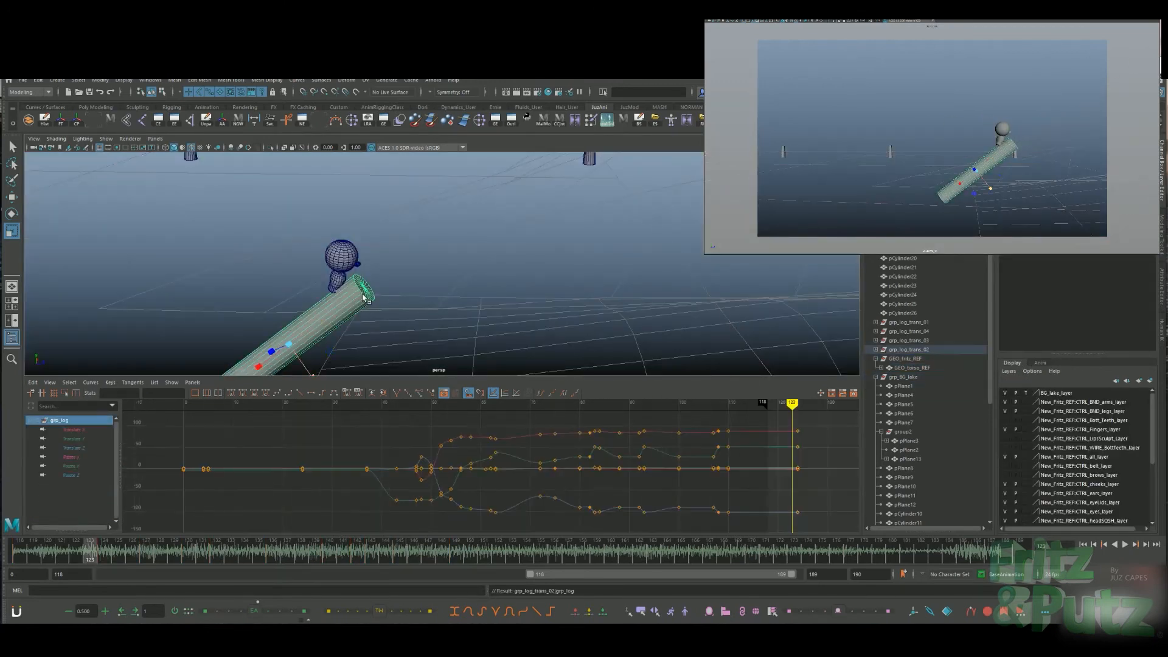
Key grp_log at frame 122 and move its frame 124 key to frame 135
{"action": "left_click_drag", "start_coordinate": [93, 550], "coordinate": [80, 550]}
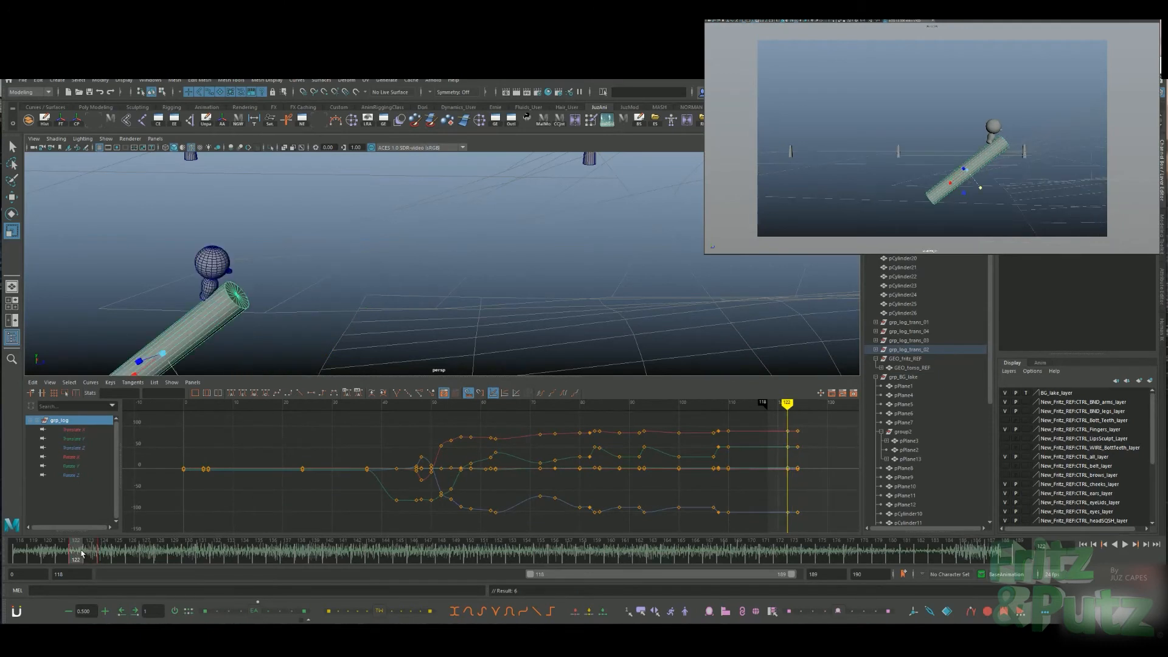
{"action": "key", "text": "alt+v"}
{"action": "mouse_move", "coordinate": [156, 557]}
{"action": "left_mouse_down"}
{"action": "mouse_move", "coordinate": [118, 557]}
{"action": "mouse_move", "coordinate": [400, 557]}
{"action": "left_mouse_up"}
Set BG_lake_layer's display type to Reference and play back the jump off the log
{"action": "left_click", "coordinate": [1026, 394]}
{"action": "left_click_drag", "start_coordinate": [49, 558], "coordinate": [12, 570]}
{"action": "key", "text": "alt+v"}
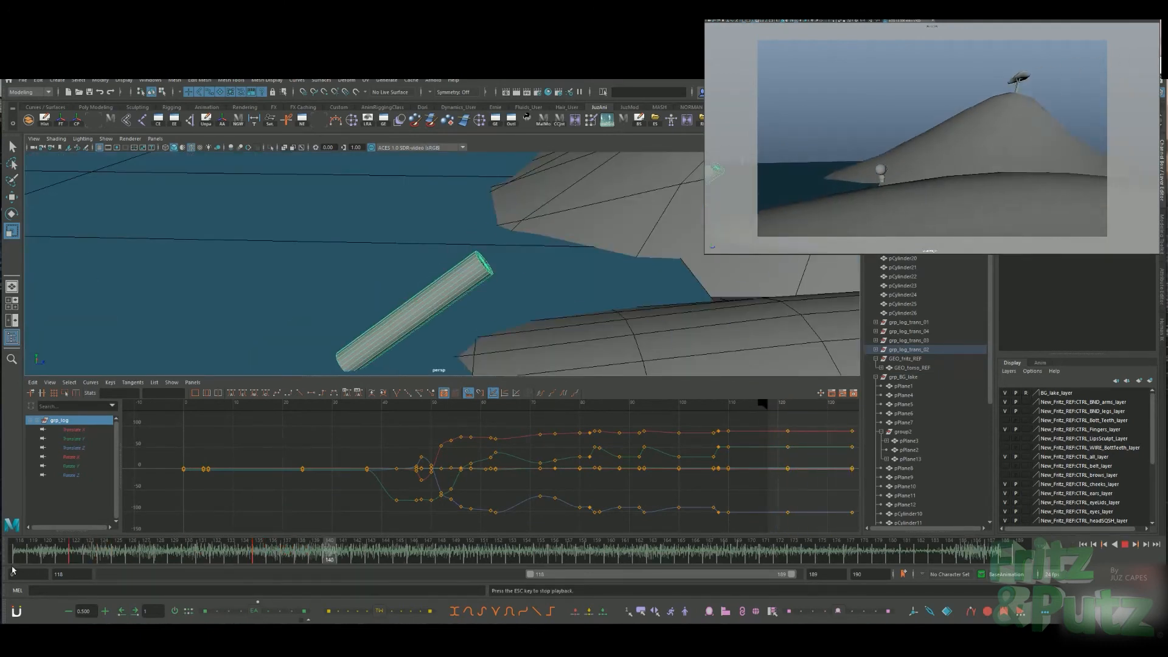
Select GEO_fritz_REF on the log and key it at frame 122
{"action": "left_click_drag", "start_coordinate": [91, 551], "coordinate": [76, 553]}
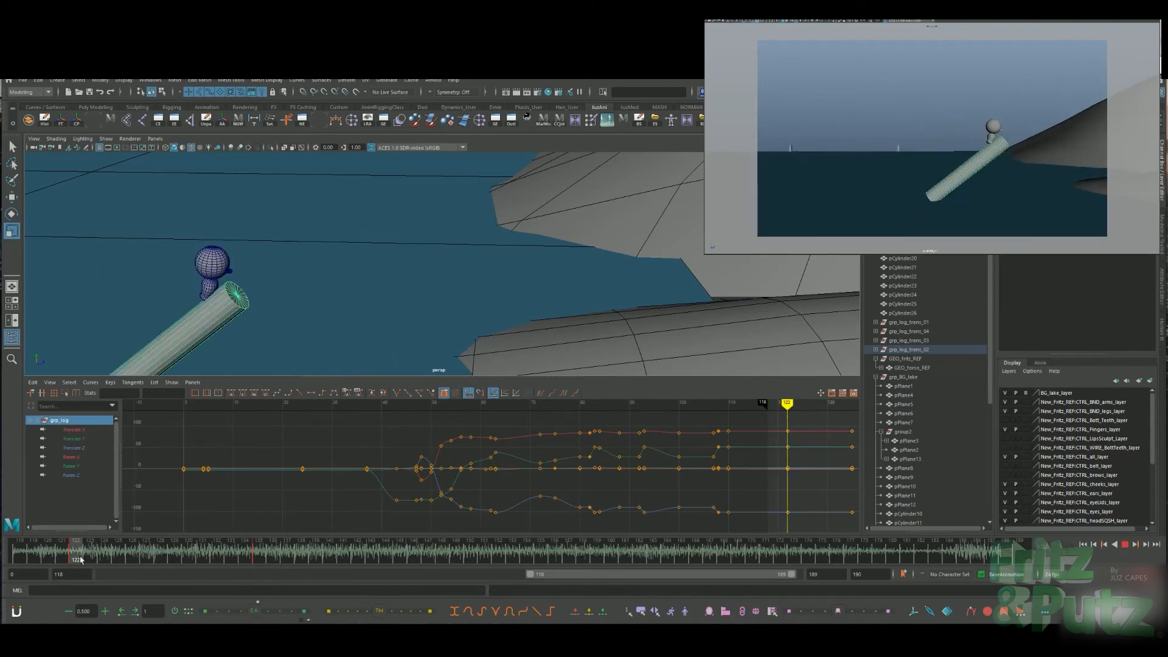
{"action": "right_click_drag", "start_coordinate": [485, 326], "coordinate": [407, 279], "text": "alt"}
{"action": "left_click", "coordinate": [312, 281]}
{"action": "key", "text": "Up"}
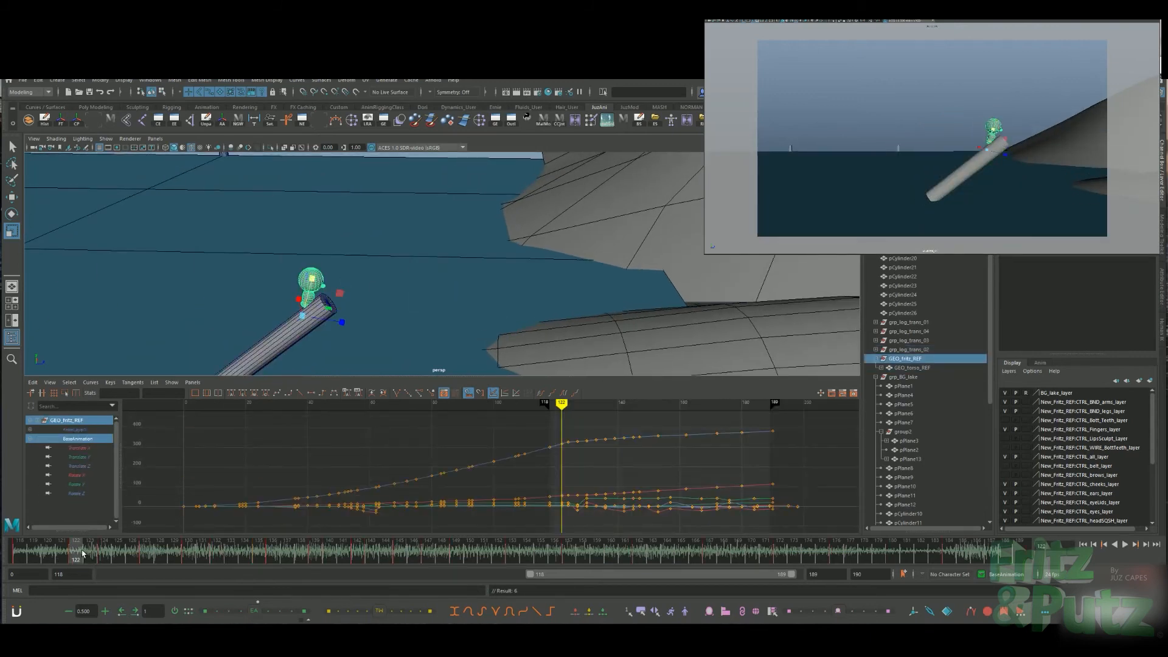
{"action": "left_click_drag", "start_coordinate": [82, 553], "coordinate": [104, 553]}
Select the log's grp_log_trans_02 group and key it at frame 122
{"action": "left_click", "coordinate": [451, 336]}
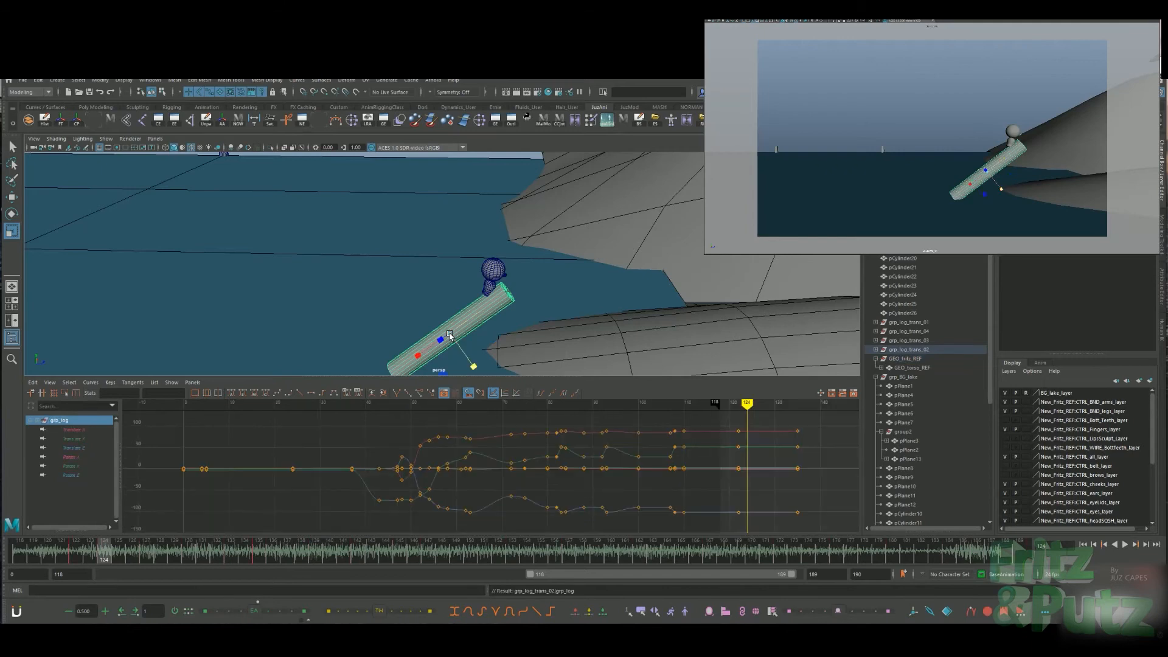
{"action": "key", "text": "Up"}
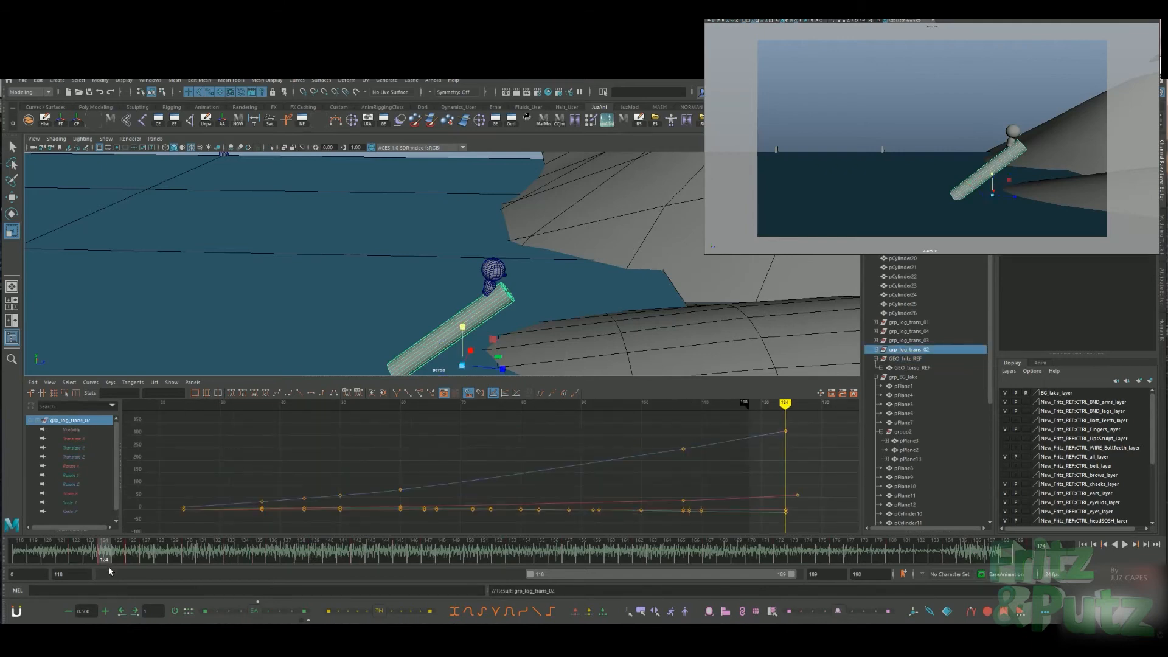
{"action": "left_click_drag", "start_coordinate": [104, 554], "coordinate": [76, 554]}
{"action": "left_click", "coordinate": [327, 306]}
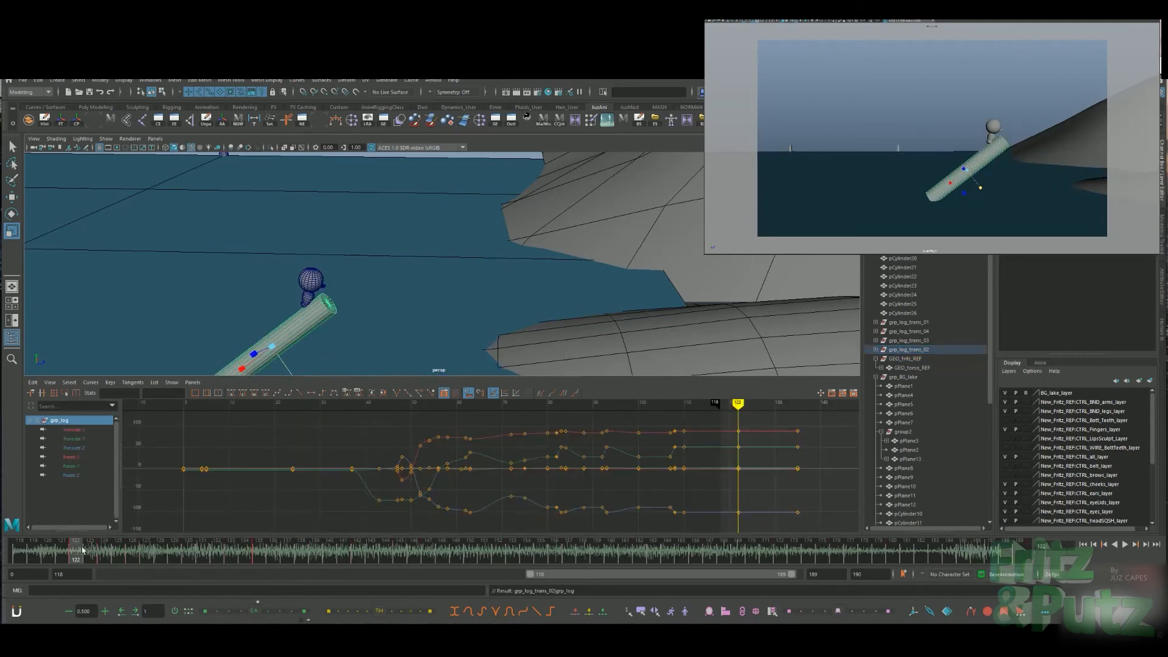
{"action": "key", "text": "Up"}
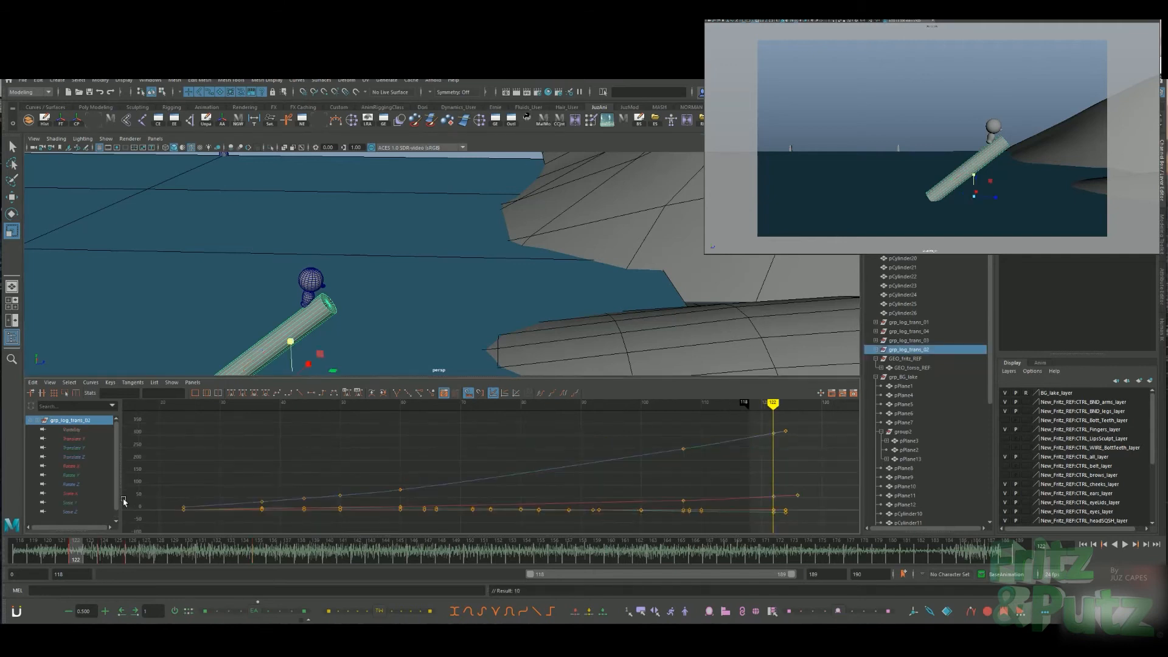
Move grp_log_trans_02's key at frame 124 to frame 131 and review the motion over playback frames 99 to 170
{"action": "key", "text": "alt+v"}
{"action": "left_click_drag", "start_coordinate": [99, 550], "coordinate": [301, 550], "text": "shift"}
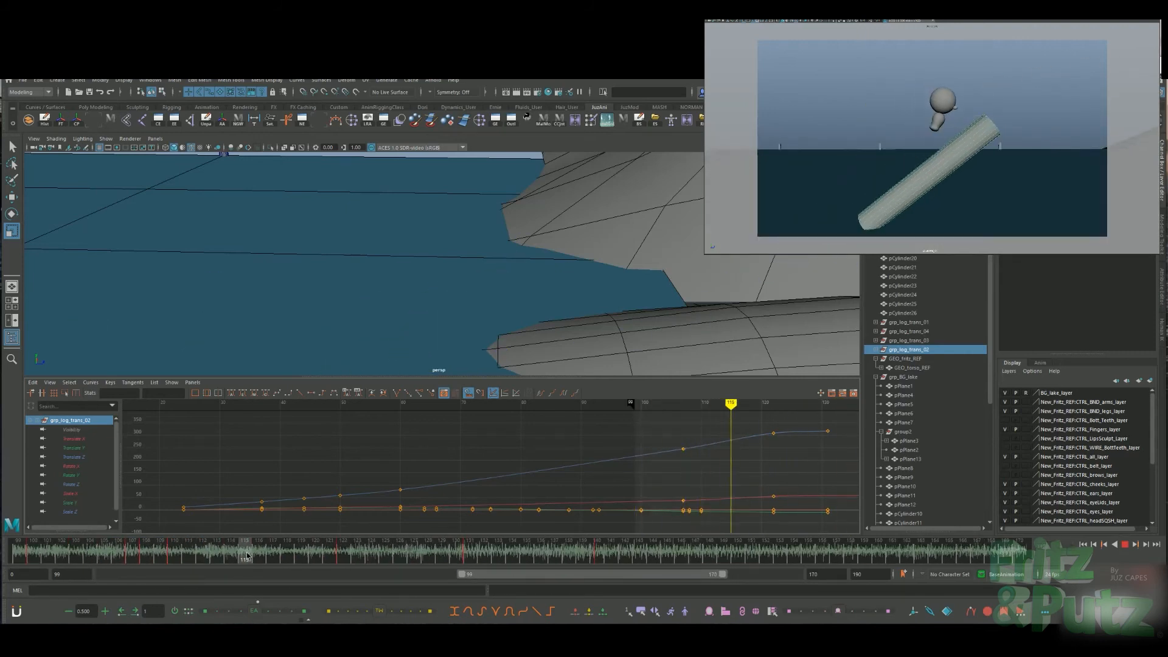
{"action": "left_click_drag", "start_coordinate": [246, 556], "coordinate": [349, 561]}
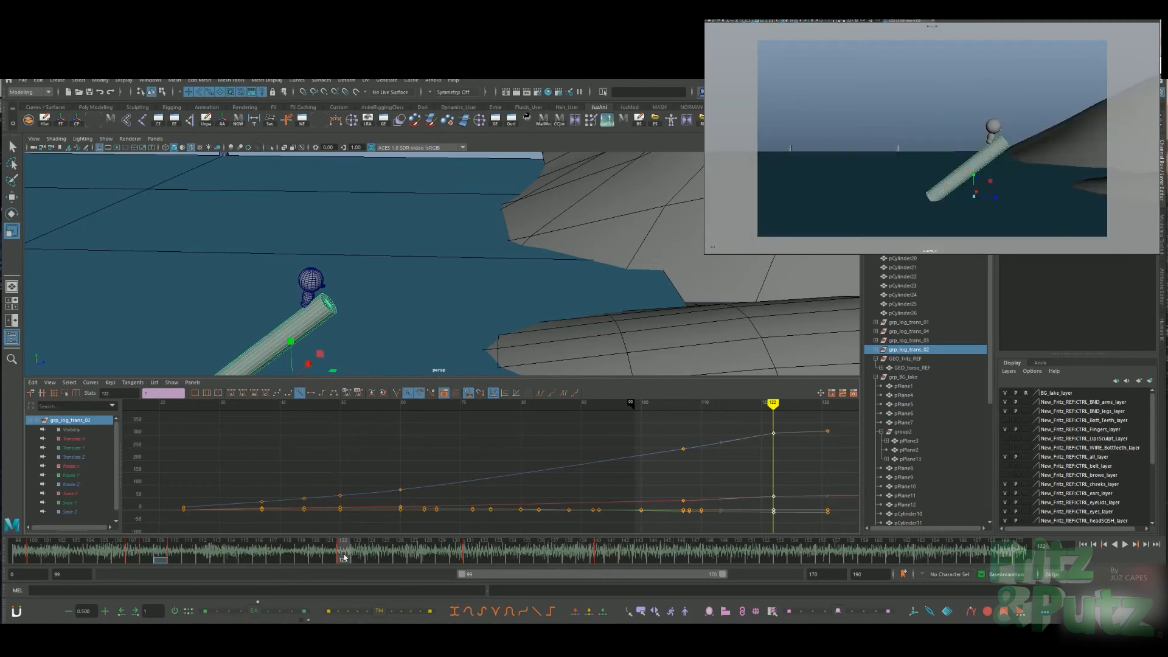
{"action": "middle_click_drag", "start_coordinate": [638, 477], "coordinate": [442, 462], "text": "alt"}
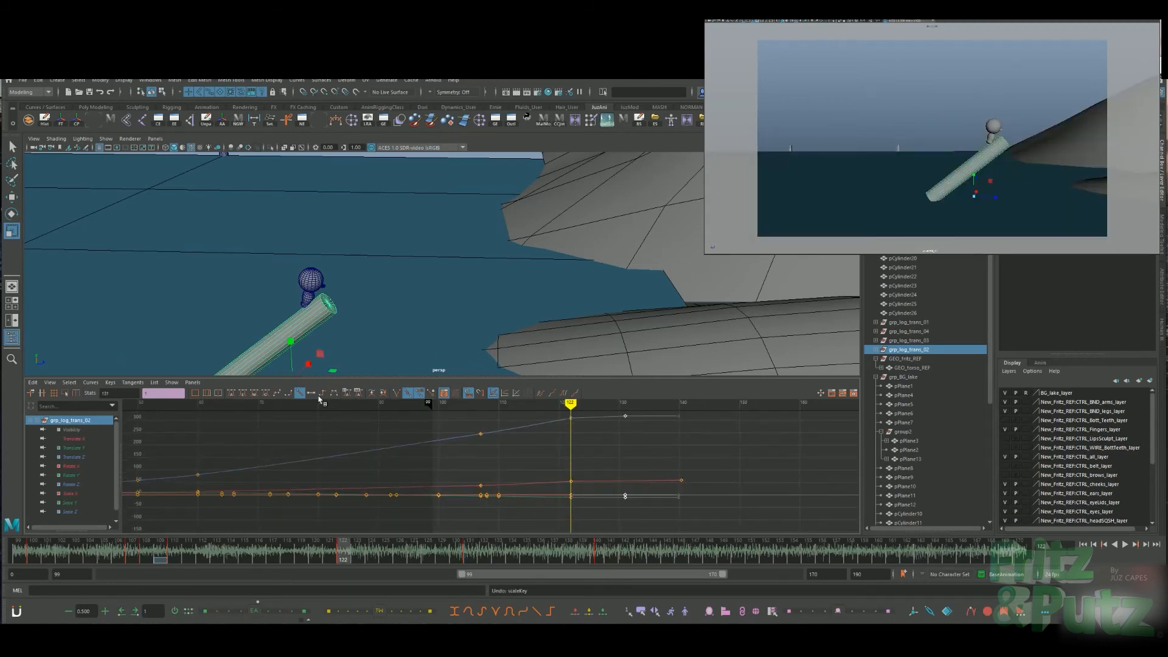
Rotate grp_log toward horizontal at frame 127 so the log drops after the jump, and play back
{"action": "left_click_drag", "start_coordinate": [230, 559], "coordinate": [414, 553]}
{"action": "key", "text": "Down"}
{"action": "key", "text": "e"}
{"action": "left_click_drag", "start_coordinate": [375, 334], "coordinate": [373, 347]}
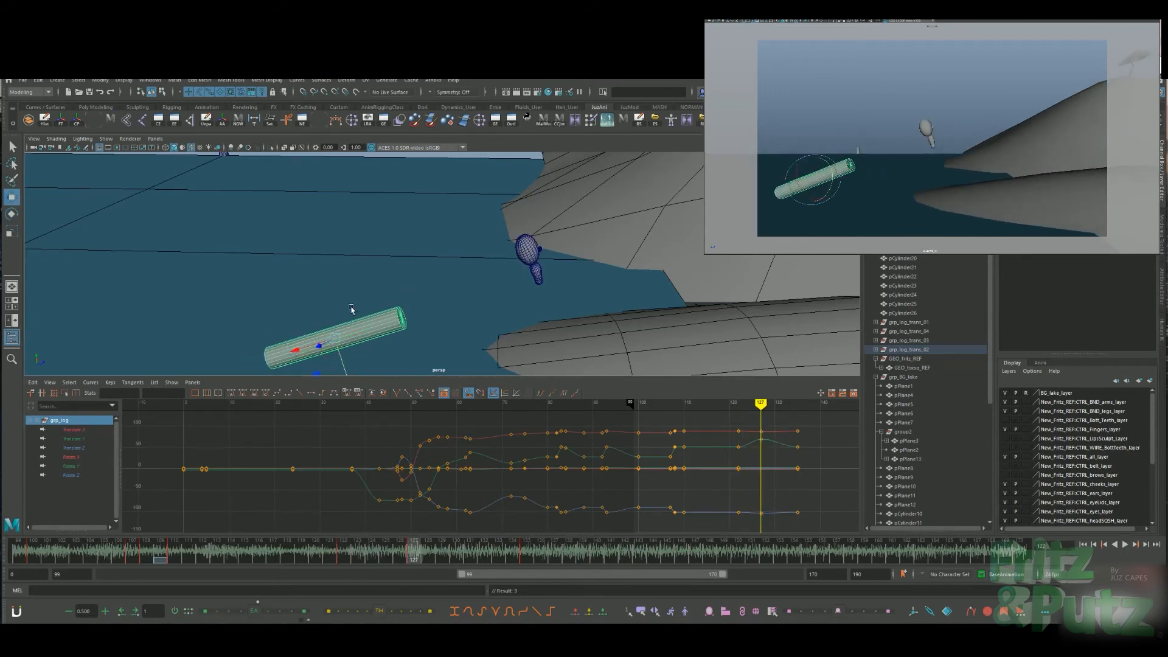
{"action": "key", "text": "alt+v"}
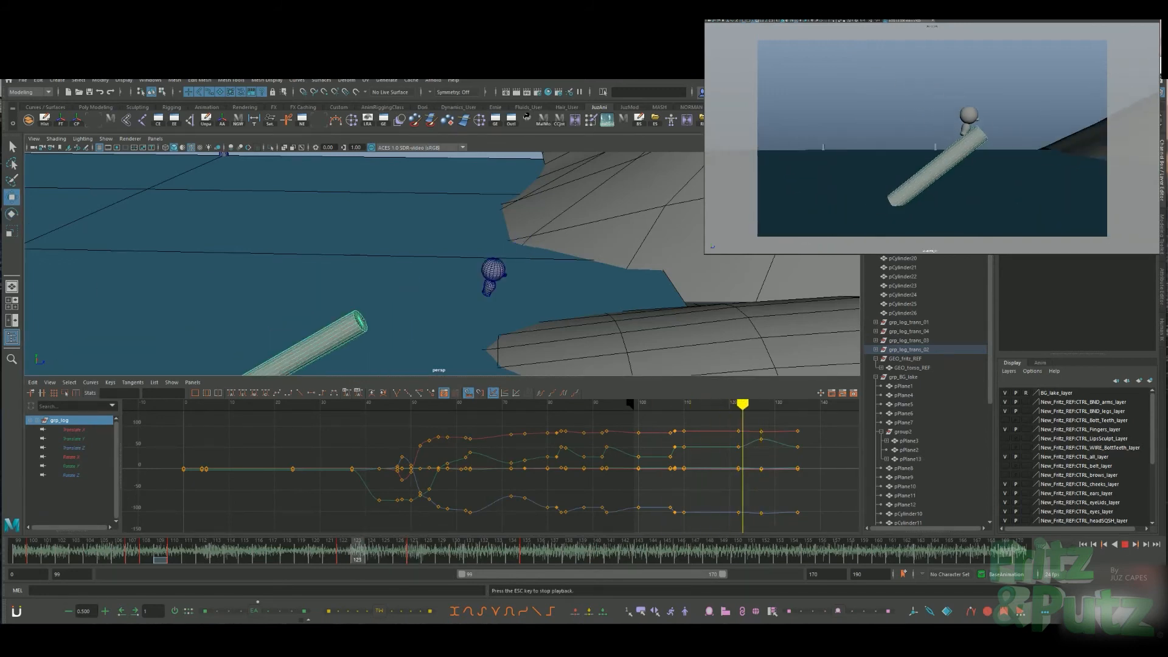
Move grp_log's key at frame 135 to about frame 155 and play back the log's slow rise
{"action": "left_click", "coordinate": [536, 558]}
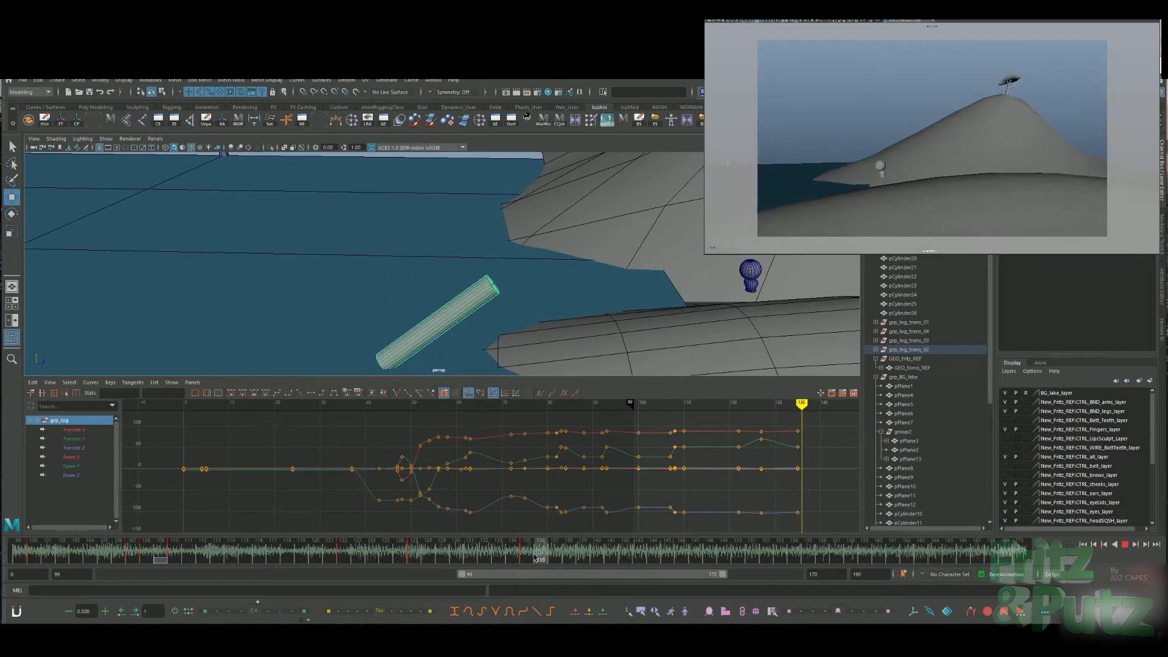
{"action": "key", "text": "alt+v"}
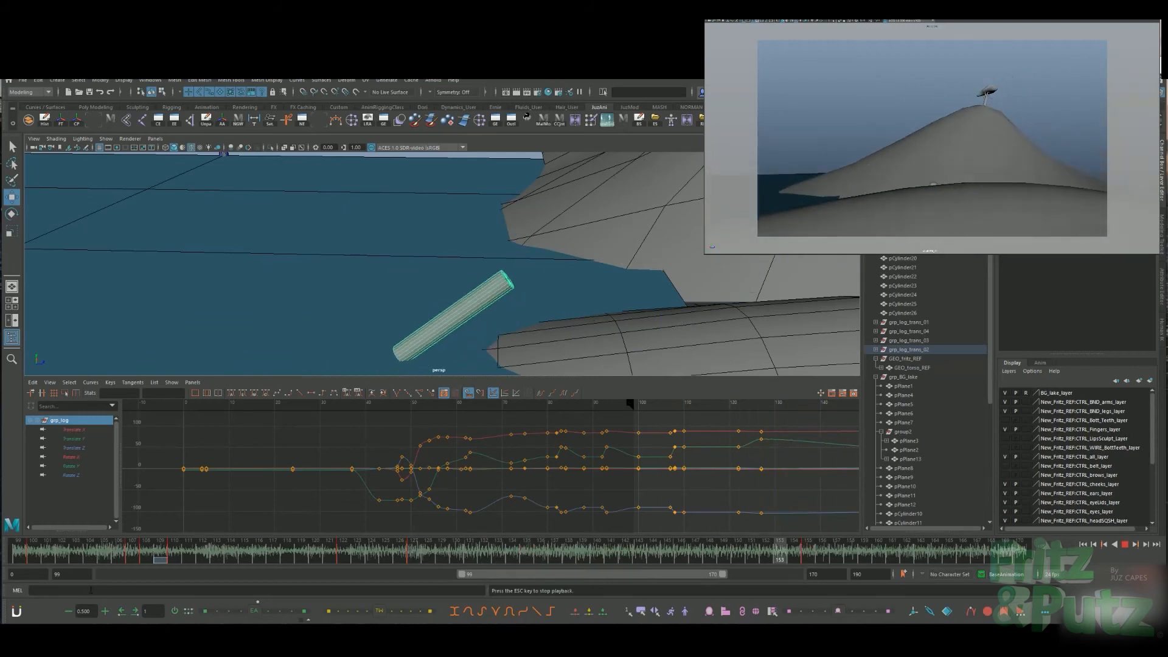
{"action": "left_click", "coordinate": [348, 556]}
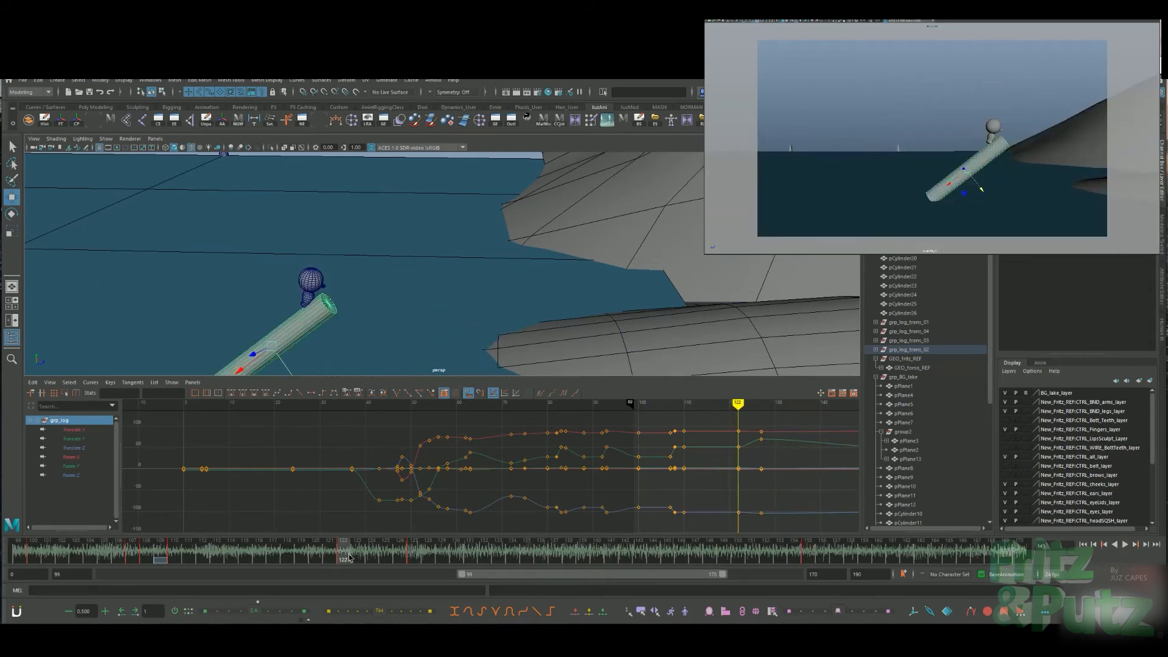
Move grp_log's key at frame 127 to frame 125 so the log drops faster, and play back
{"action": "left_click_drag", "start_coordinate": [350, 558], "coordinate": [385, 555]}
{"action": "left_click", "coordinate": [414, 554], "text": "shift"}
{"action": "left_click_drag", "start_coordinate": [371, 556], "coordinate": [146, 587]}
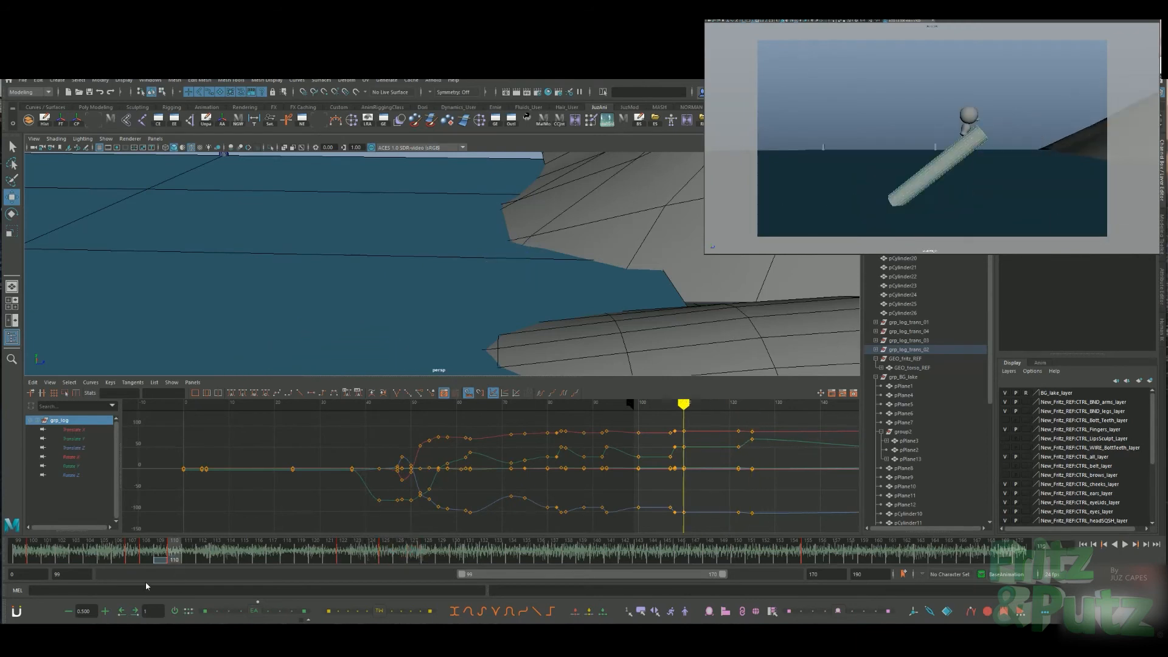
{"action": "key", "text": "alt+v"}
{"action": "key", "text": "alt+v"}
Select the log's parent group grp_log_trans_02, move its last key to about frame 140 and play back
{"action": "left_click", "coordinate": [386, 558]}
{"action": "key", "text": "e"}
{"action": "middle_click_drag", "start_coordinate": [453, 320], "coordinate": [488, 282], "text": "alt"}
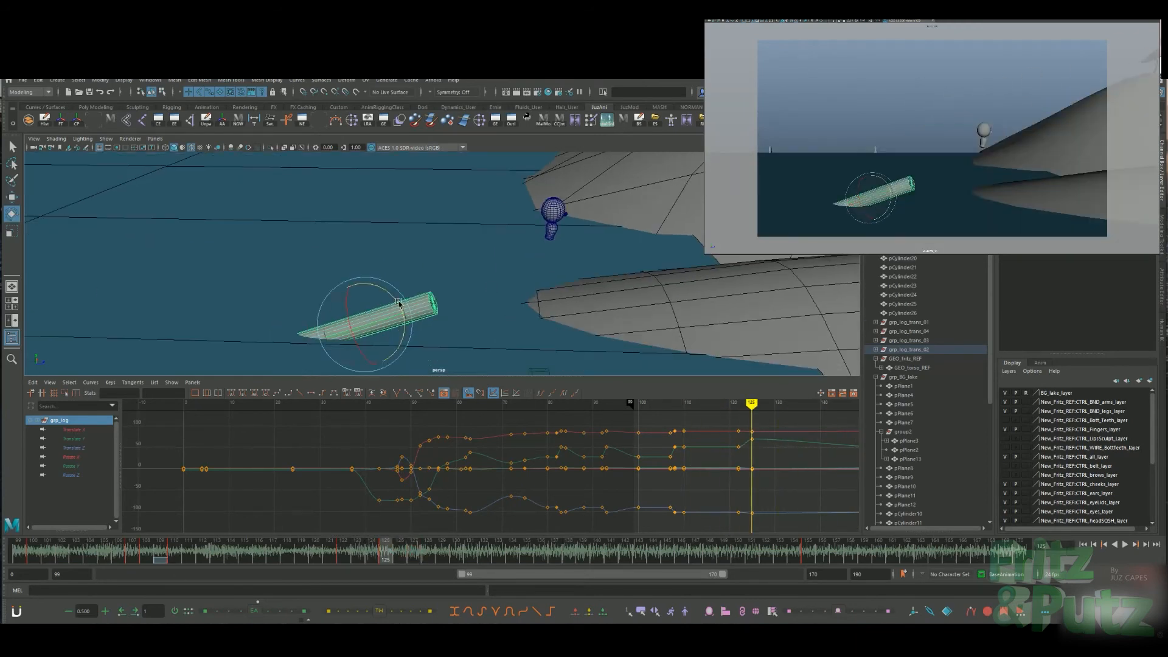
{"action": "key", "text": "shift+w"}
{"action": "left_click_drag", "start_coordinate": [368, 552], "coordinate": [456, 553]}
{"action": "key", "text": "Up"}
{"action": "key", "text": "alt+v"}
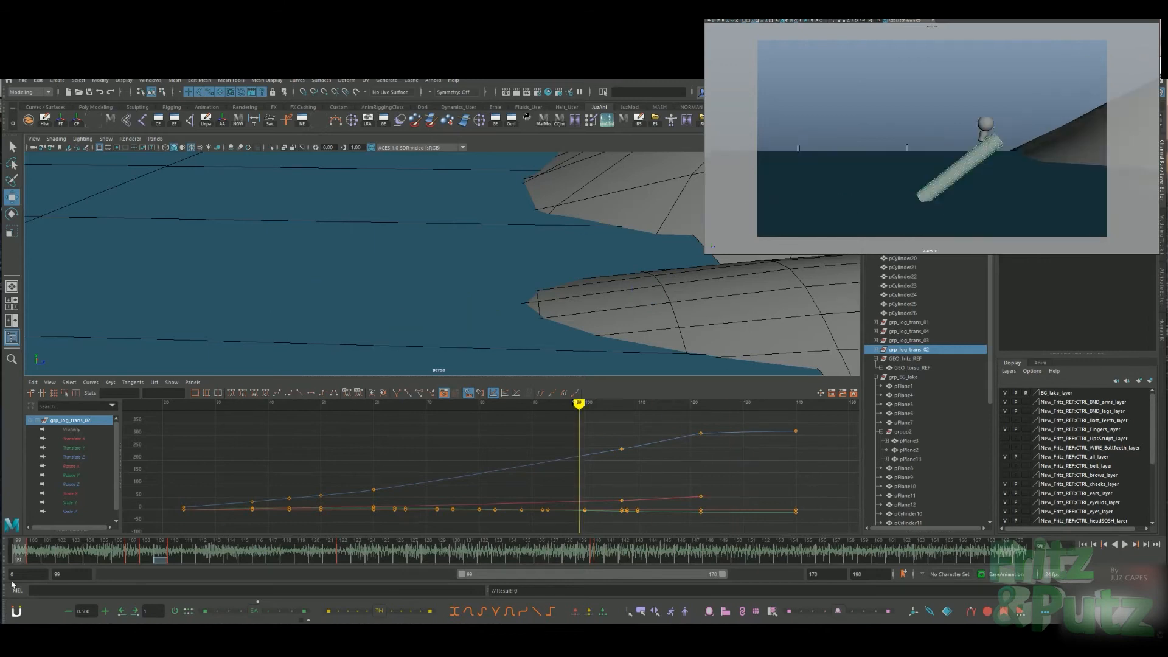
{"action": "left_click", "coordinate": [345, 555]}
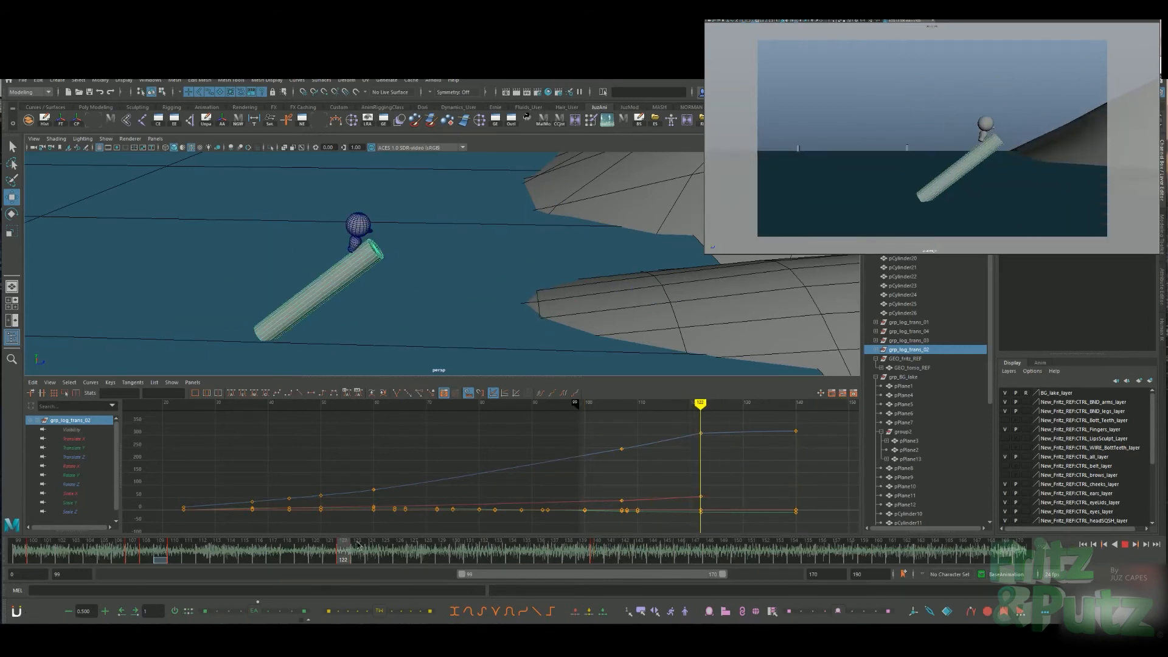
Retime grp_log_trans_02's last key to frame 134 and play back the log's drift
{"action": "left_click_drag", "start_coordinate": [351, 556], "coordinate": [421, 555]}
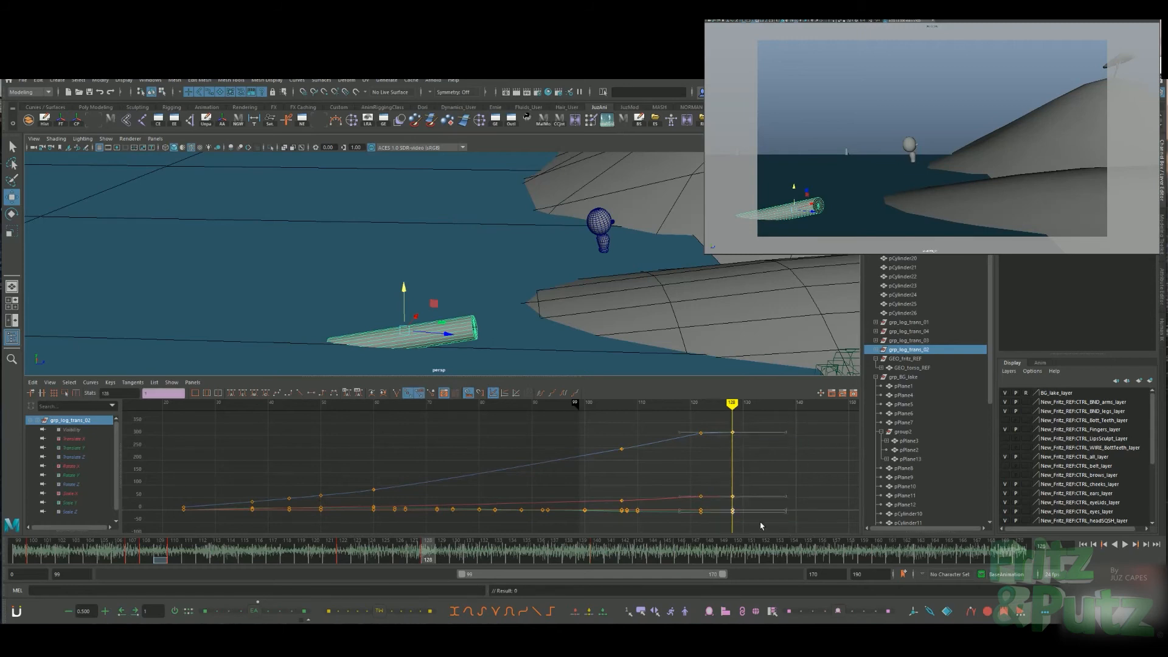
{"action": "key", "text": "alt+v"}
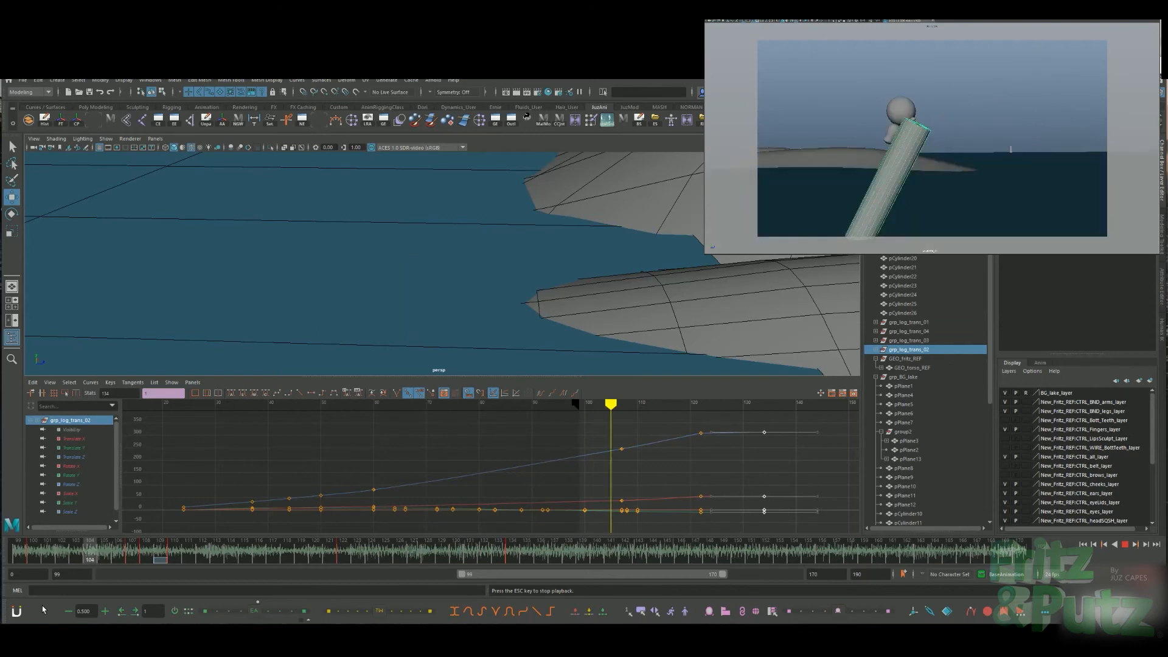
{"action": "left_click", "coordinate": [350, 552]}
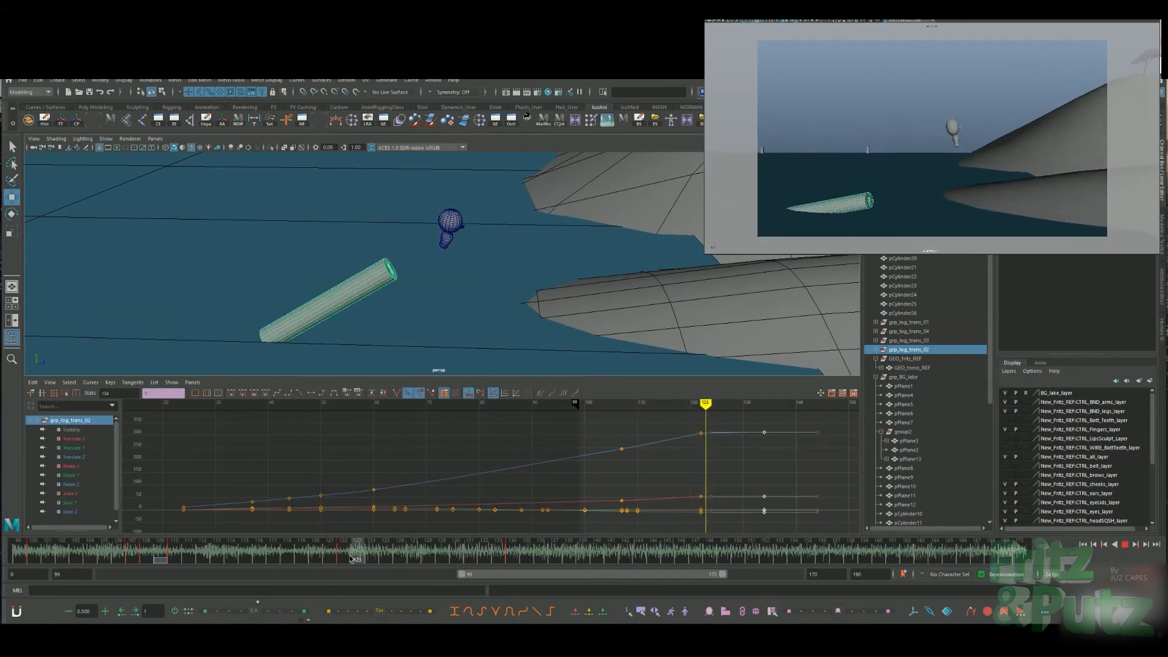
Select GEO_fritz_REF and reposition it in mid-air above the water at frame 124, playing back the leap
{"action": "left_click", "coordinate": [357, 244]}
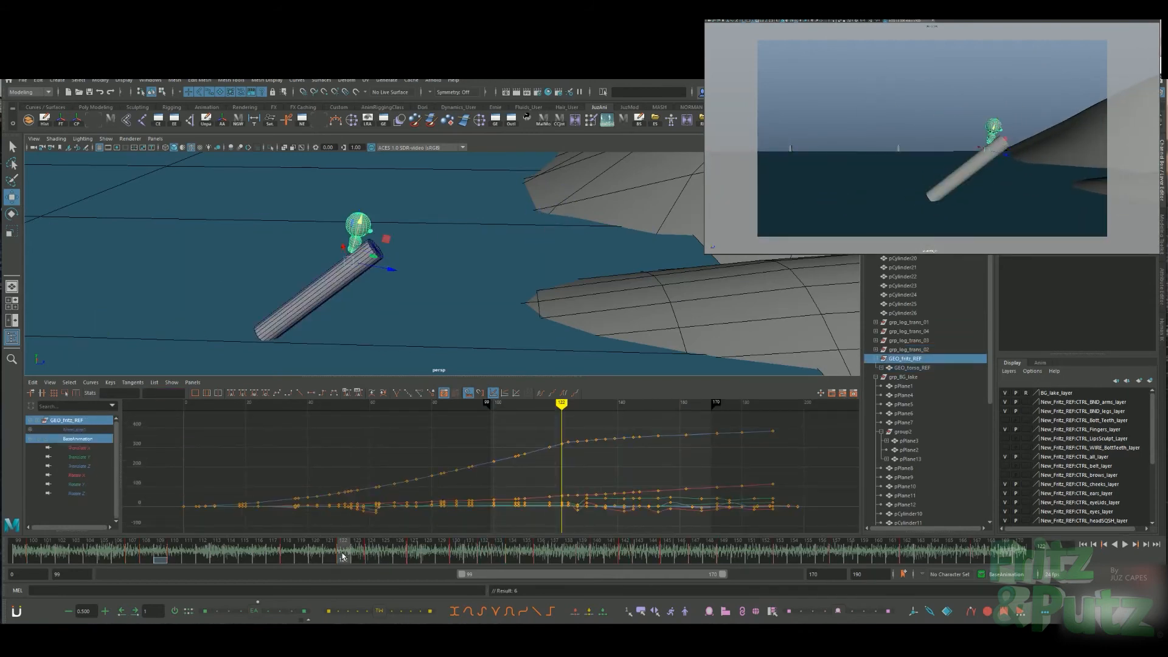
{"action": "left_click_drag", "start_coordinate": [342, 556], "coordinate": [370, 543]}
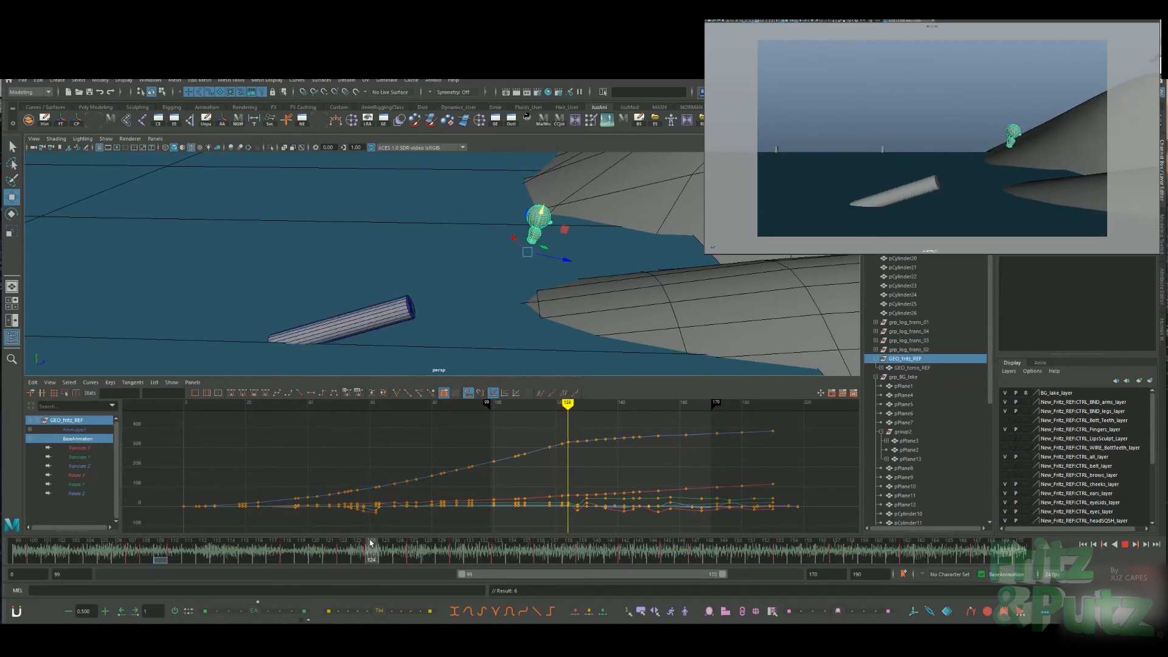
{"action": "key", "text": "e"}
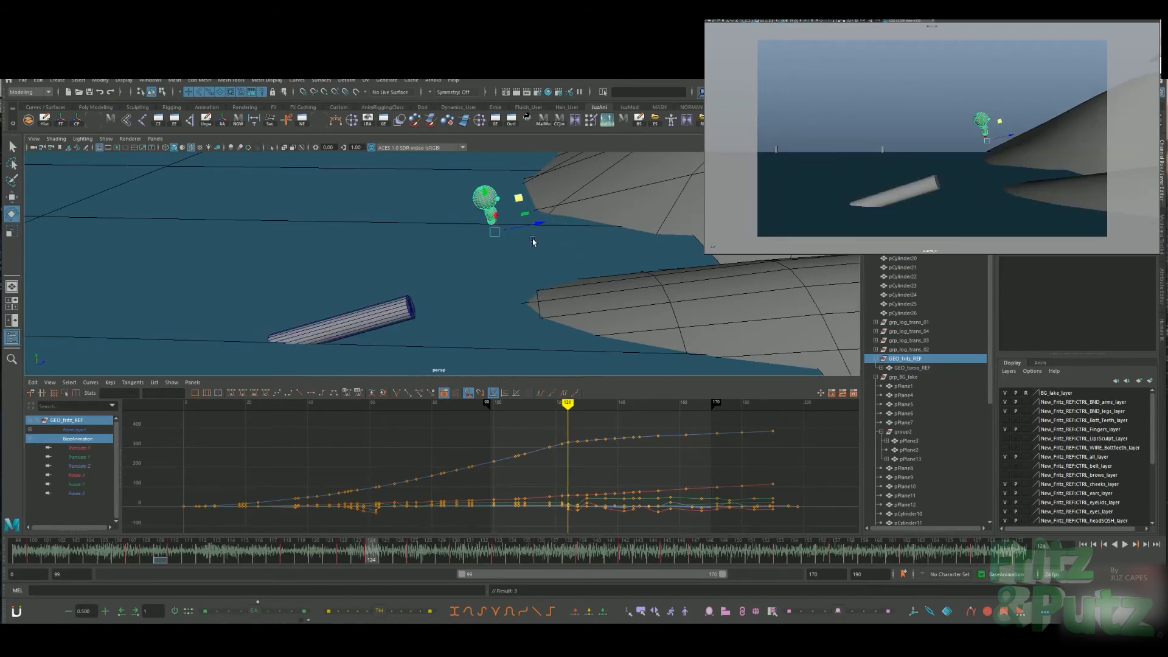
{"action": "left_click", "coordinate": [342, 556]}
{"action": "key", "text": "alt+v"}
Raise GEO_fritz_REF in the air at frame 127 of the leap
{"action": "mouse_move", "coordinate": [342, 558]}
{"action": "left_mouse_down"}
{"action": "mouse_move", "coordinate": [425, 557]}
{"action": "mouse_move", "coordinate": [414, 556]}
{"action": "left_mouse_up"}
{"action": "key", "text": "w"}
{"action": "left_click_drag", "start_coordinate": [605, 201], "coordinate": [599, 188]}
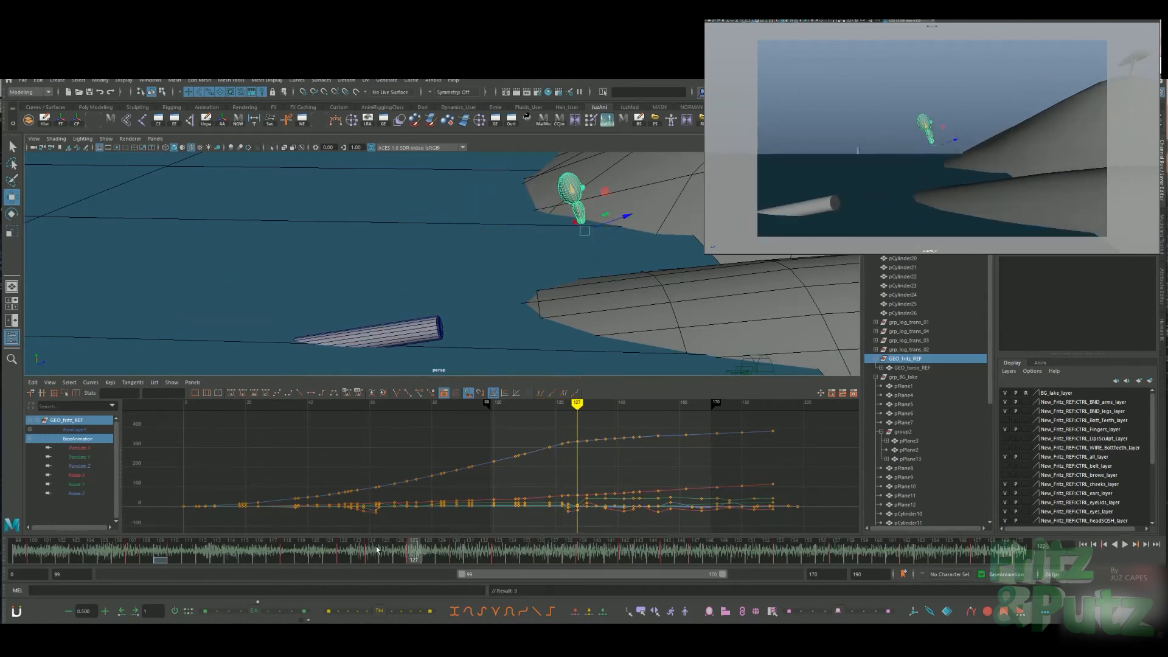
Lift GEO_fritz_REF higher at frame 124 to heighten the jump arc, and play back
{"action": "key", "text": "comma"}
{"action": "left_click_drag", "start_coordinate": [516, 192], "coordinate": [520, 178]}
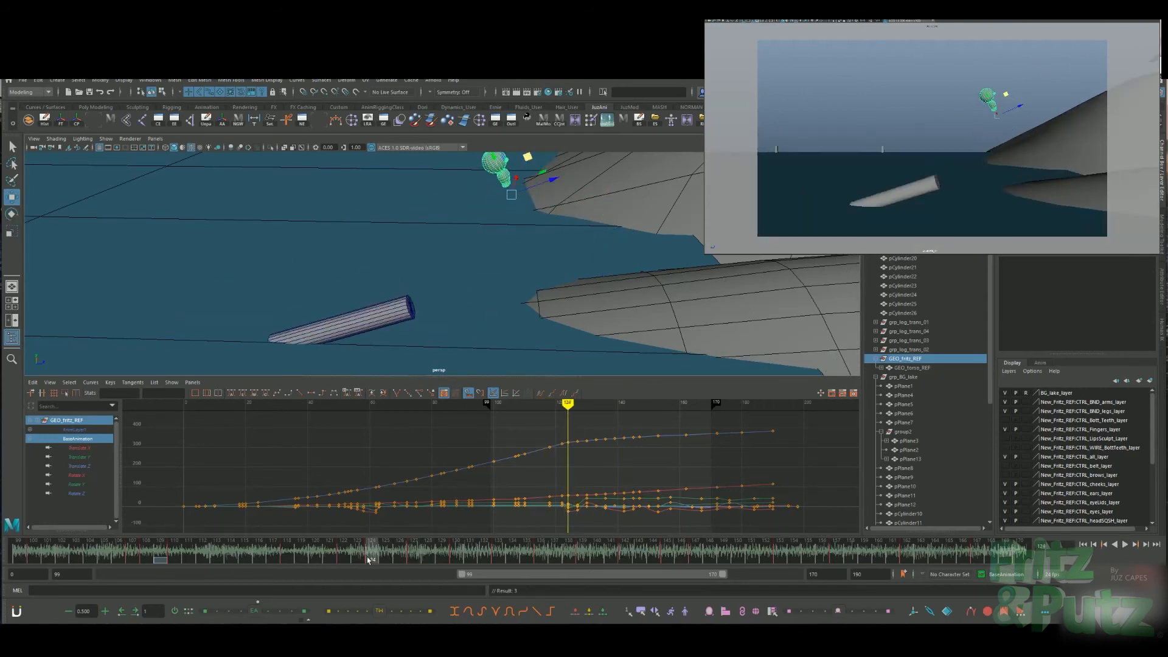
{"action": "left_click", "coordinate": [181, 559]}
{"action": "key", "text": "alt+v"}
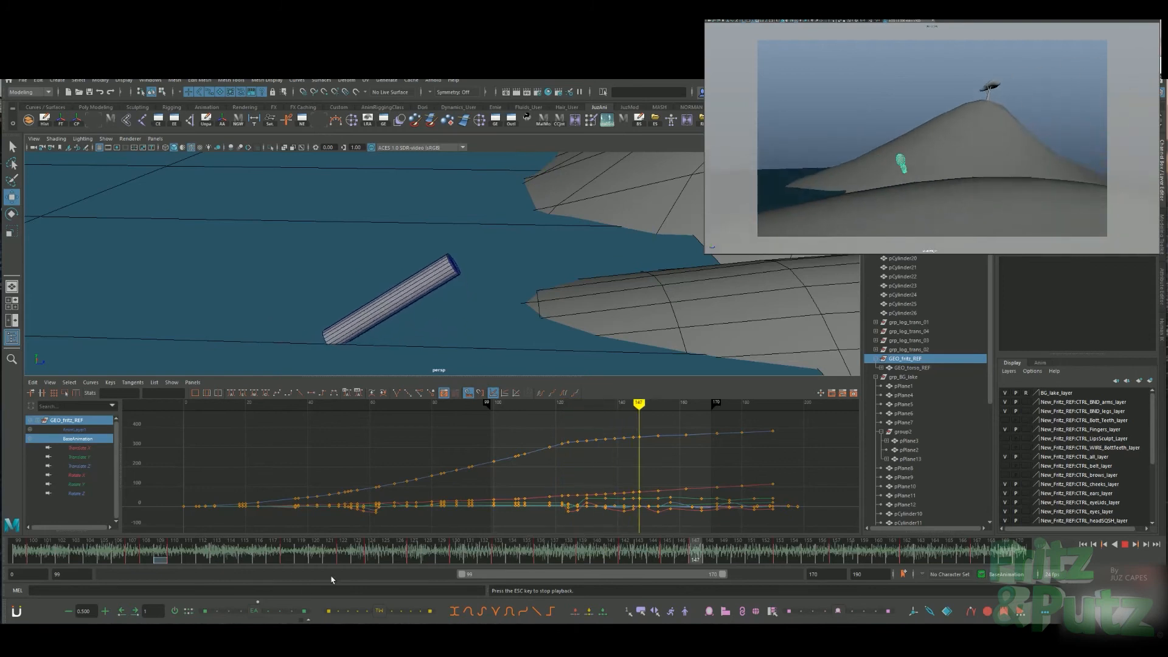
Adjust GEO_fritz_REF's rotation at frame 127, add GEO_torso_REF to the selection at frame 130 and play back the landing
{"action": "left_click_drag", "start_coordinate": [365, 557], "coordinate": [414, 556]}
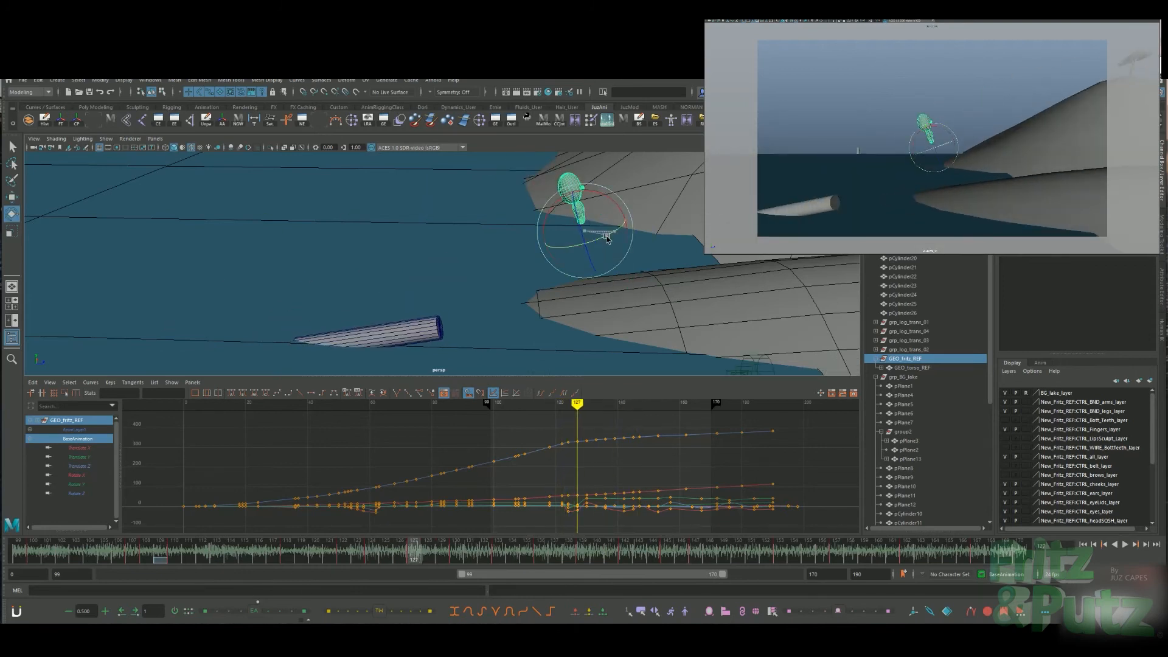
{"action": "left_click_drag", "start_coordinate": [607, 237], "coordinate": [602, 237]}
{"action": "left_click_drag", "start_coordinate": [413, 555], "coordinate": [459, 553]}
{"action": "left_click", "coordinate": [911, 368], "text": "ctrl"}
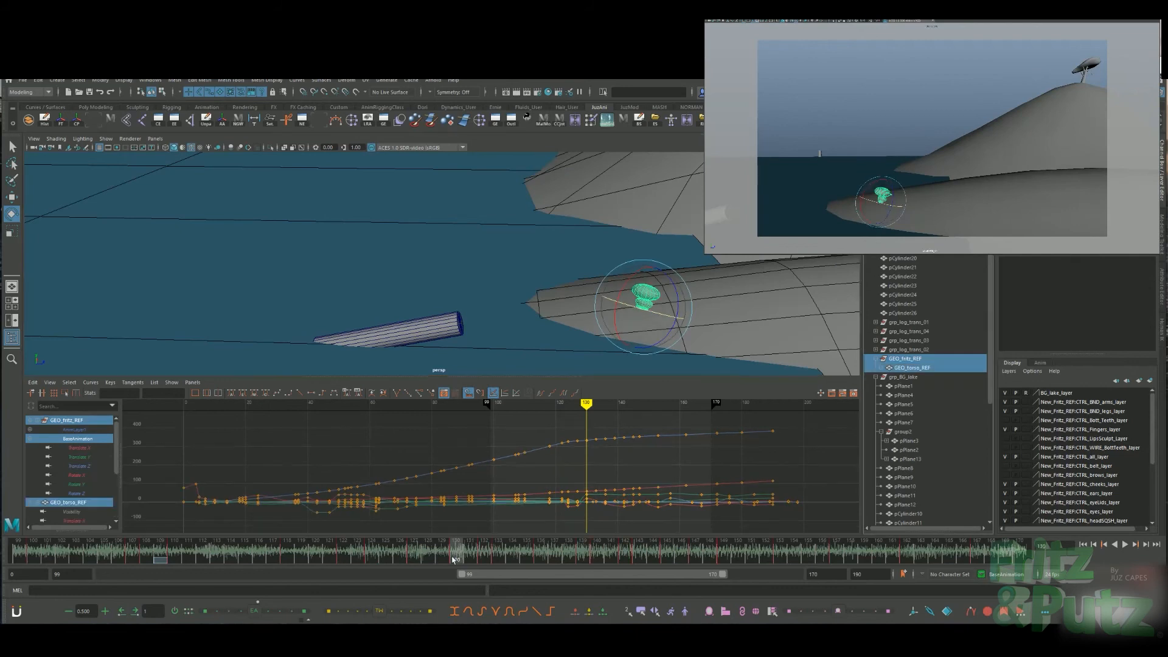
{"action": "key", "text": "alt+v"}
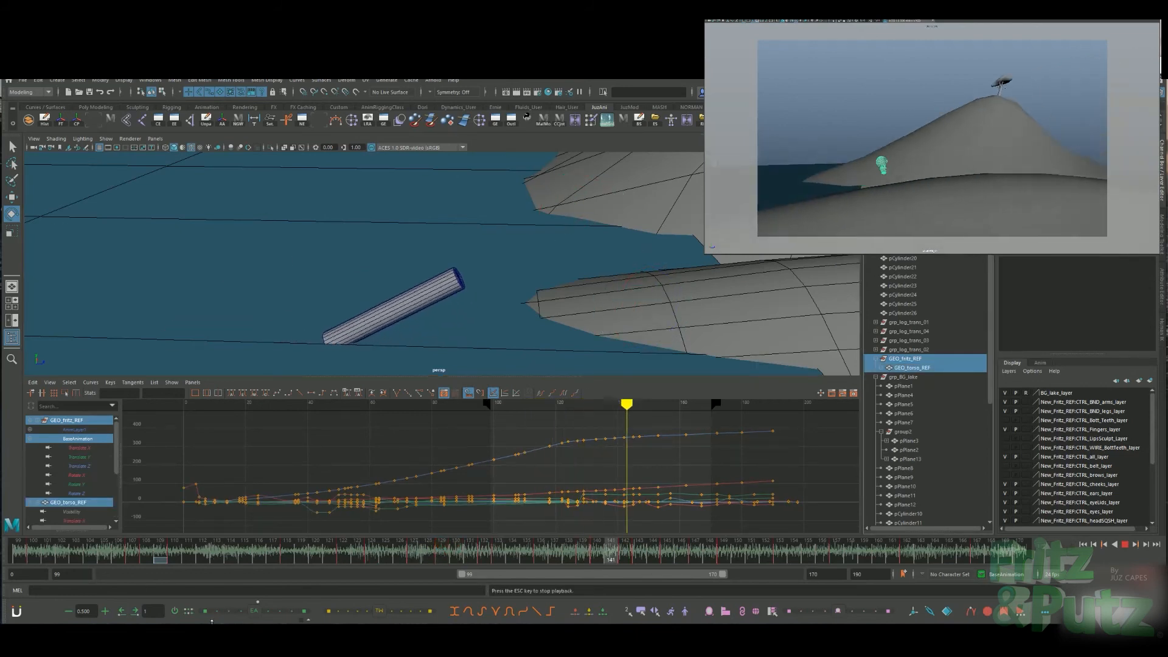
Stretch GEO_torso_REF at frame 128 by adjusting its keys on the Scale X, Y and Z curves
{"action": "mouse_move", "coordinate": [421, 557]}
{"action": "left_mouse_down"}
{"action": "mouse_move", "coordinate": [469, 557]}
{"action": "mouse_move", "coordinate": [428, 555]}
{"action": "left_mouse_up"}
{"action": "left_click", "coordinate": [915, 370]}
{"action": "left_click_drag", "start_coordinate": [80, 495], "coordinate": [82, 509]}
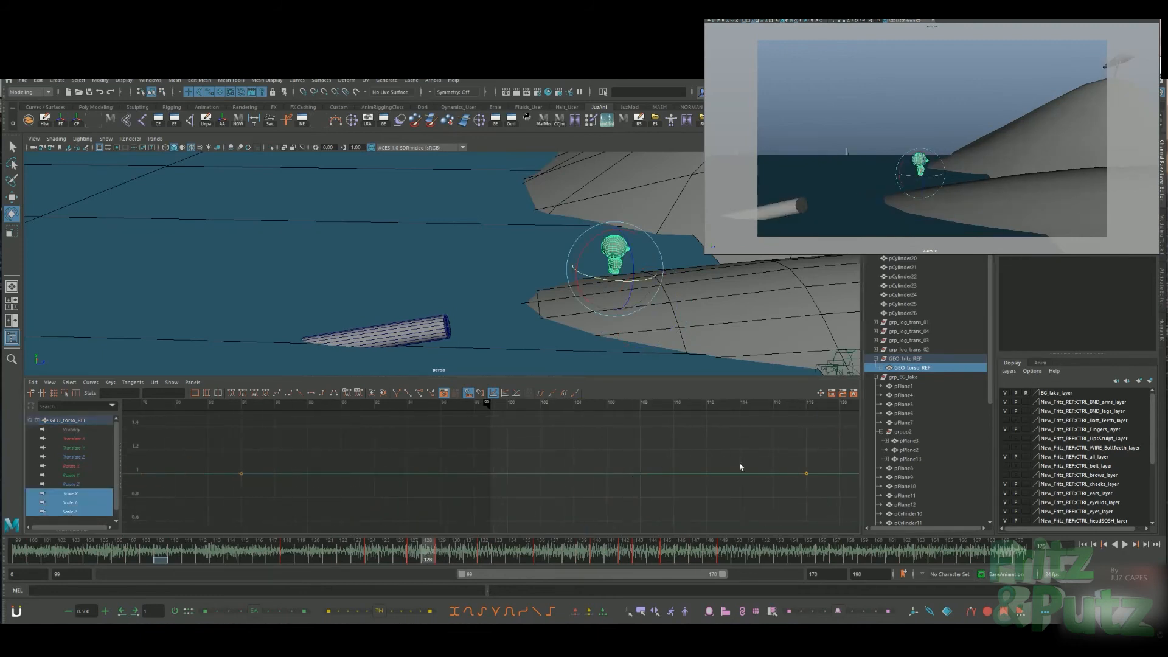
{"action": "key", "text": "f"}
{"action": "left_click_drag", "start_coordinate": [556, 505], "coordinate": [572, 470]}
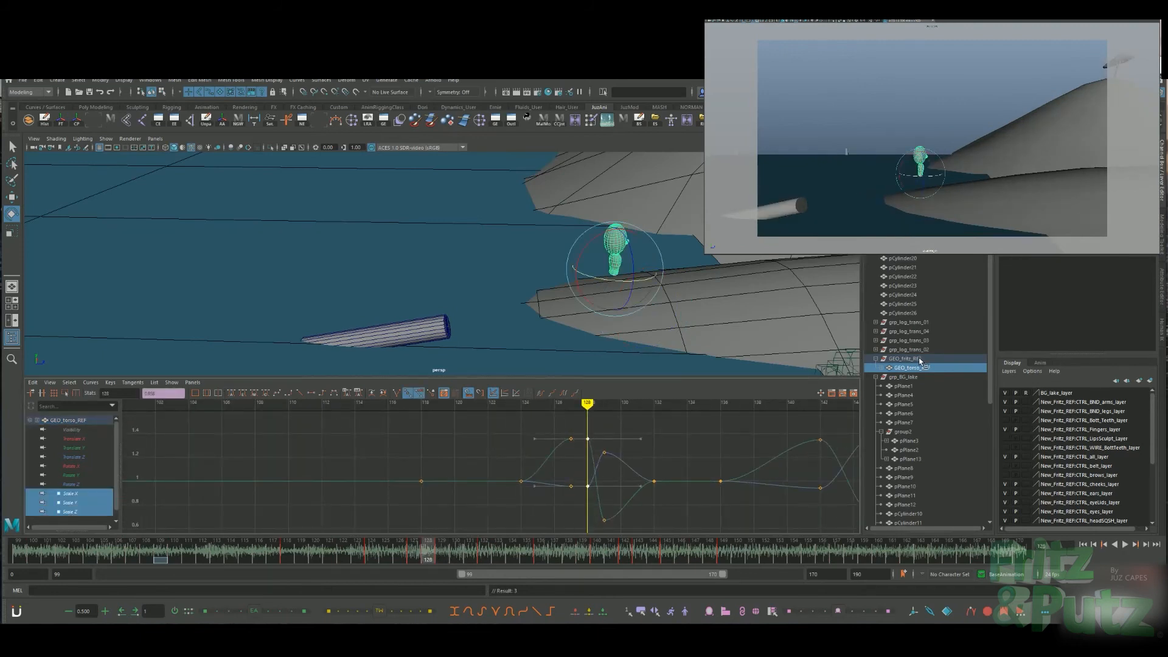
Select GEO_fritz_REF, lean it slightly backward and reposition it at frame 128, and play back
{"action": "left_click", "coordinate": [906, 359]}
{"action": "left_click_drag", "start_coordinate": [630, 275], "coordinate": [604, 280]}
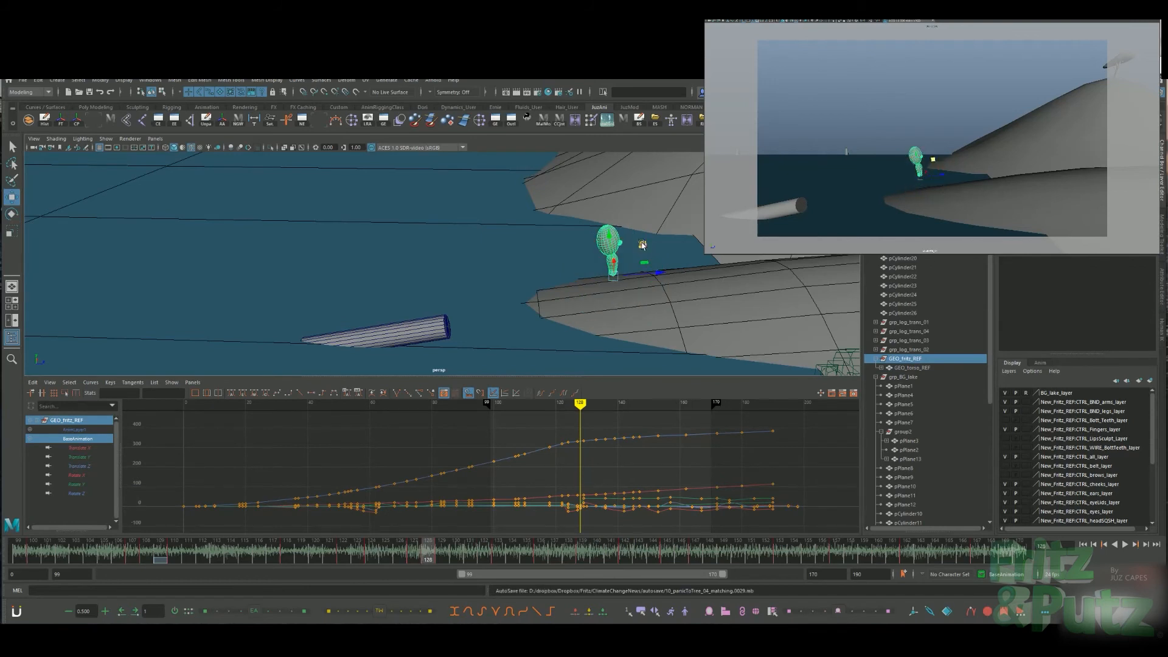
{"action": "left_click", "coordinate": [221, 555]}
{"action": "key", "text": "alt+v"}
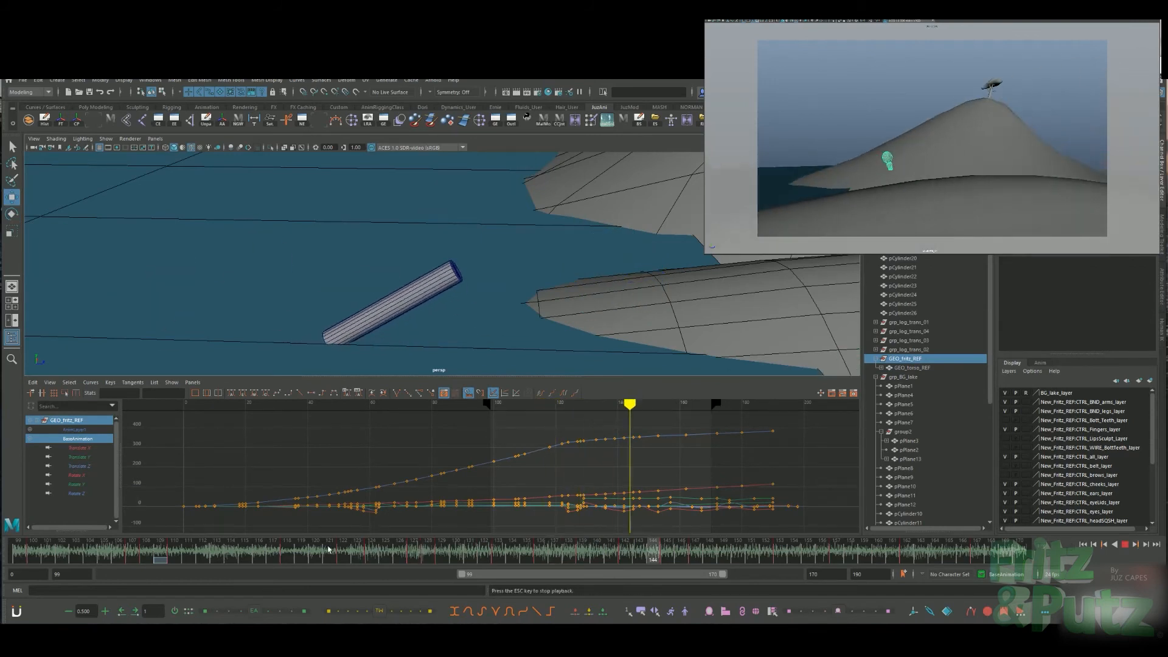
Nudge GEO_fritz_REF on the hill at frames 133 and 136, playing back the landing
{"action": "left_click_drag", "start_coordinate": [414, 552], "coordinate": [496, 555]}
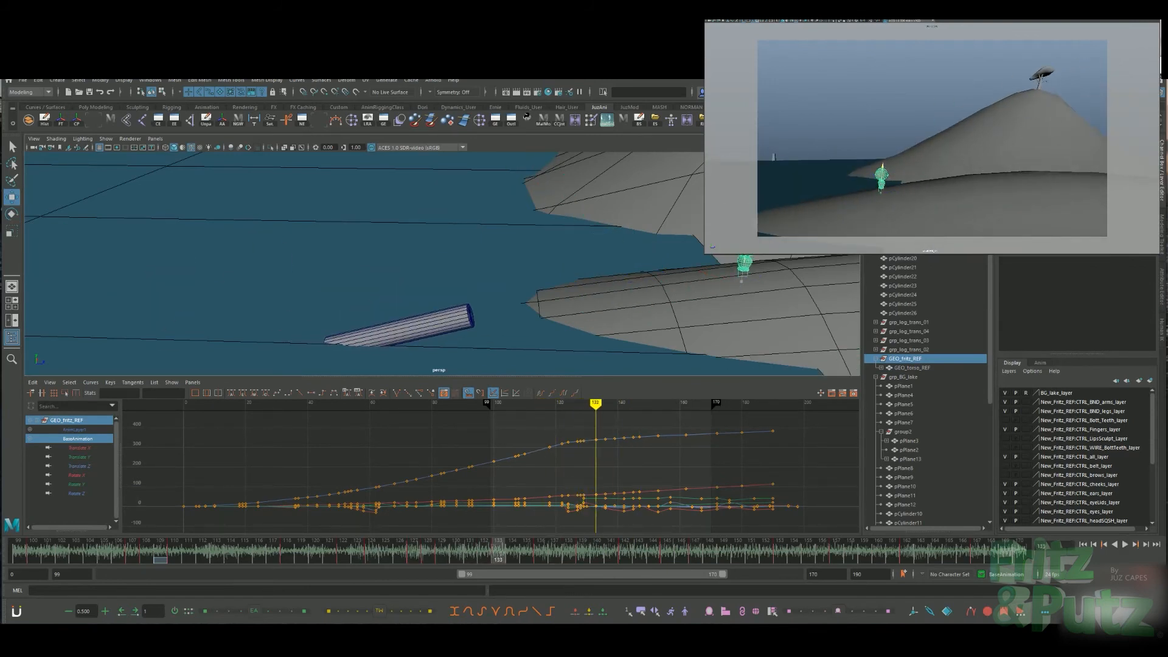
{"action": "left_click_drag", "start_coordinate": [498, 555], "coordinate": [190, 568]}
{"action": "key", "text": "alt+v"}
{"action": "left_click_drag", "start_coordinate": [442, 558], "coordinate": [540, 556]}
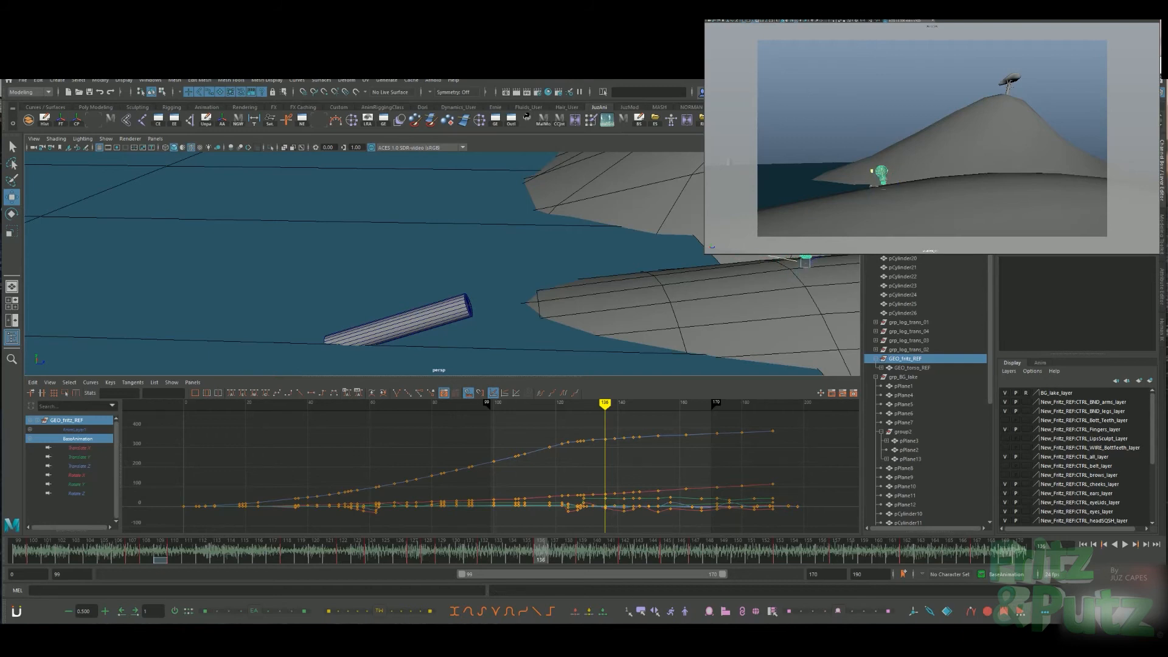
{"action": "key", "text": "alt+v"}
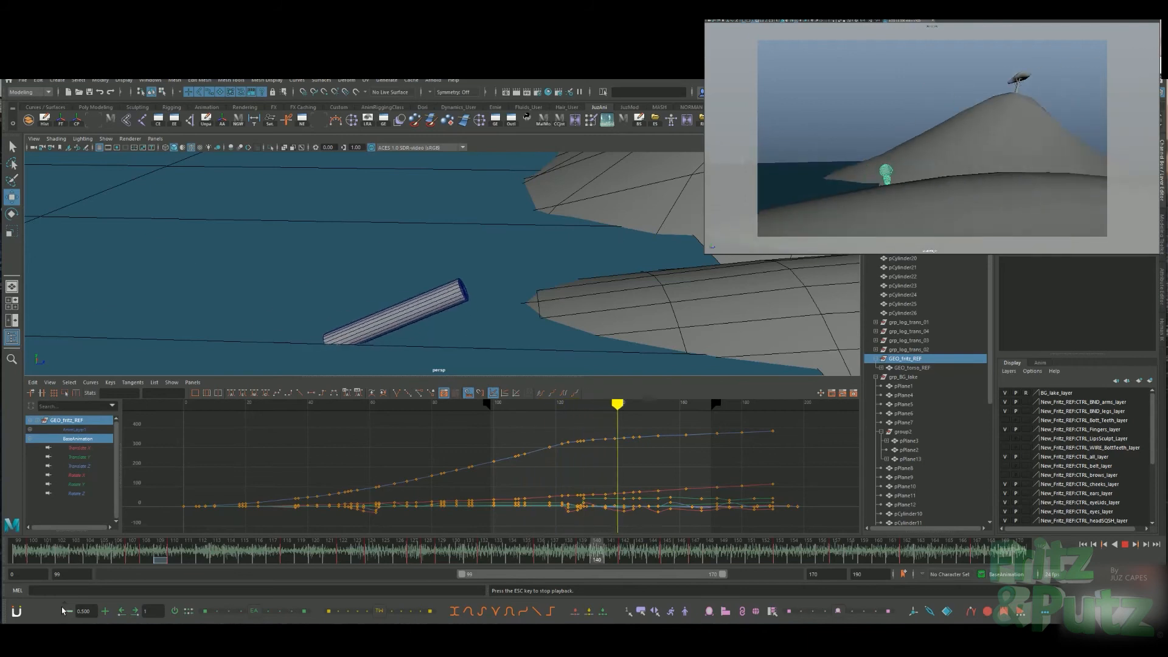
Rotate GEO_fritz_REF to lean forward at frame 124 and tilt it backward with the feet leading at frame 127
{"action": "left_click", "coordinate": [313, 565]}
{"action": "left_click_drag", "start_coordinate": [312, 565], "coordinate": [371, 559]}
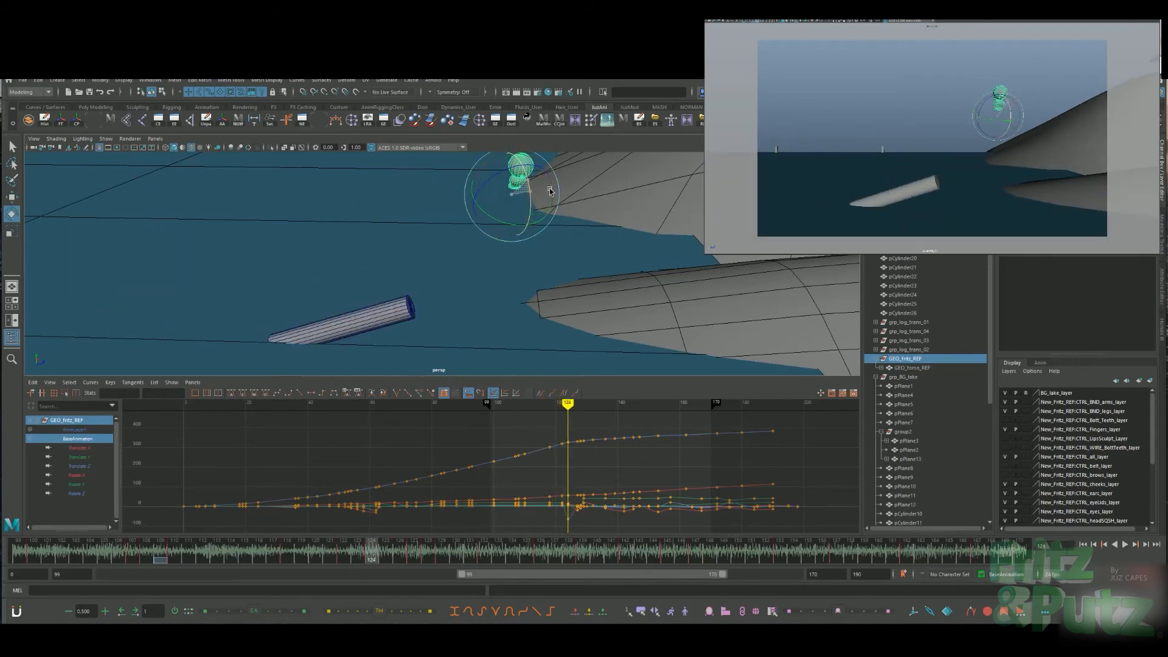
{"action": "left_click_drag", "start_coordinate": [350, 558], "coordinate": [411, 537]}
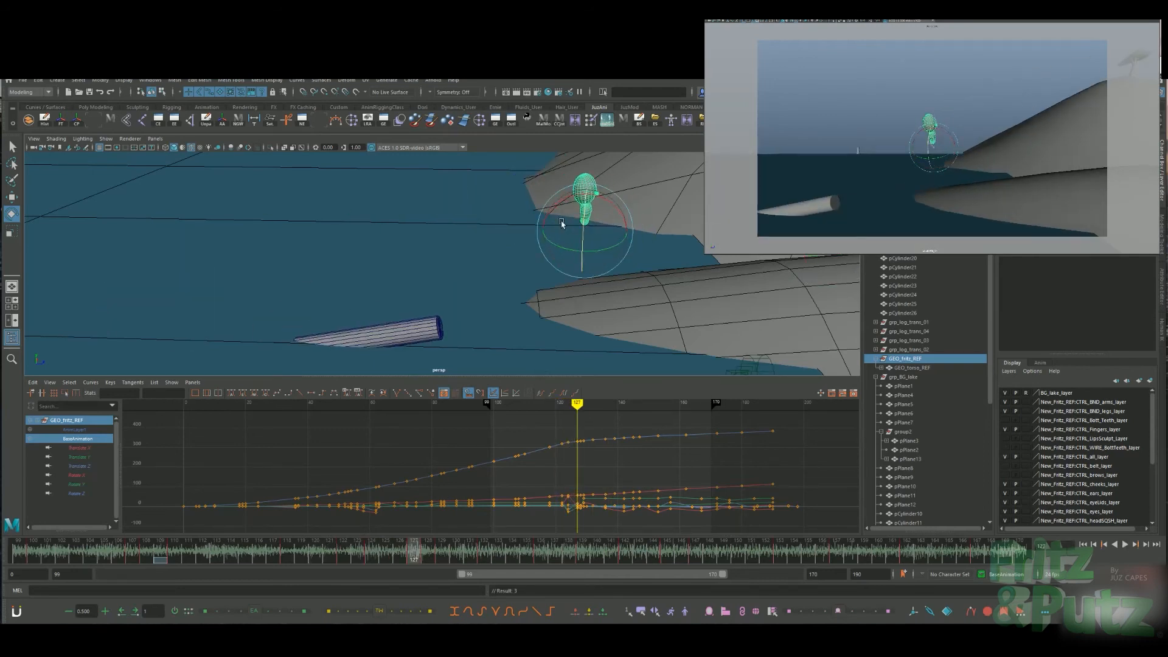
{"action": "key", "text": "w"}
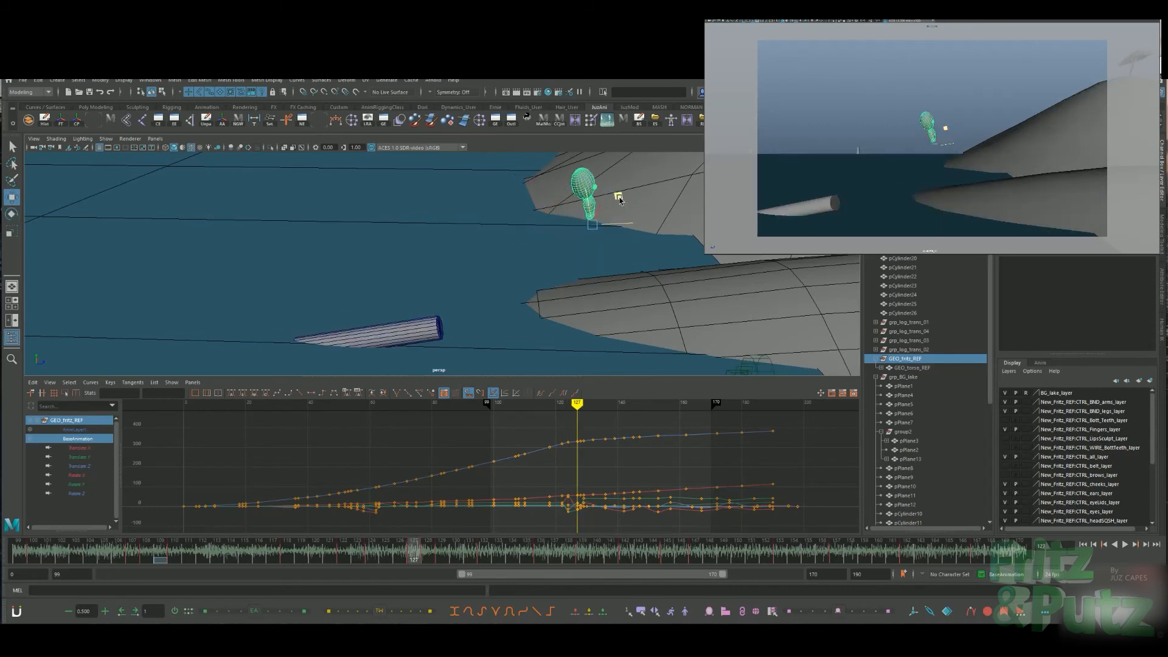
{"action": "left_click_drag", "start_coordinate": [606, 196], "coordinate": [605, 196]}
{"action": "key", "text": "comma"}
{"action": "key", "text": "period"}
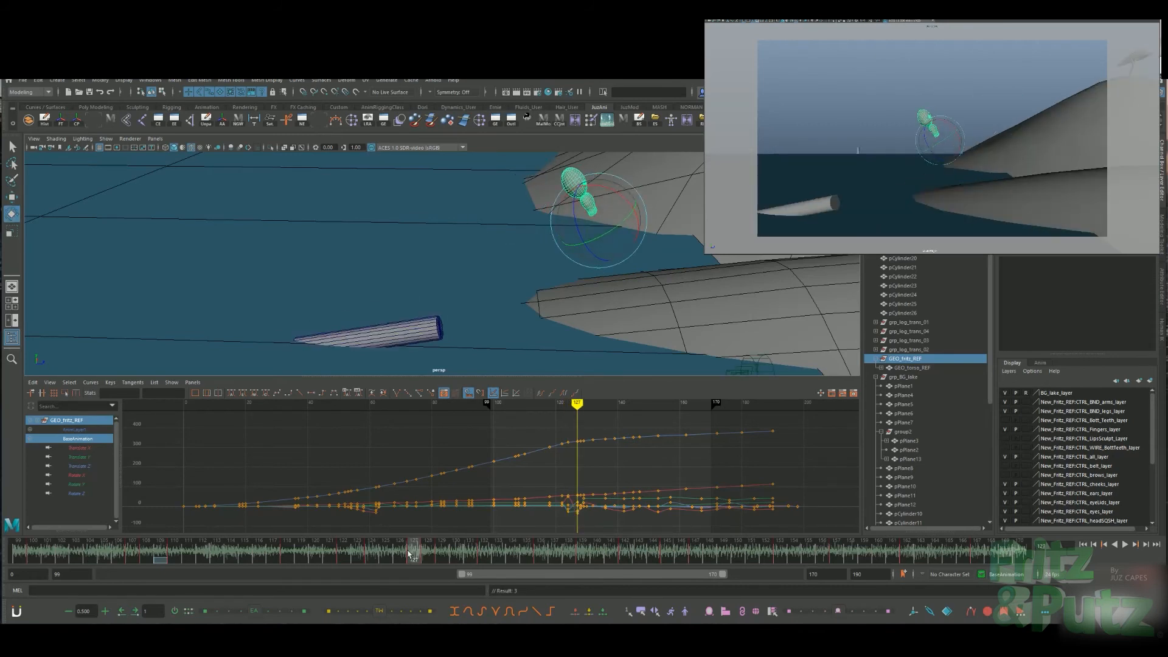
{"action": "key", "text": "w"}
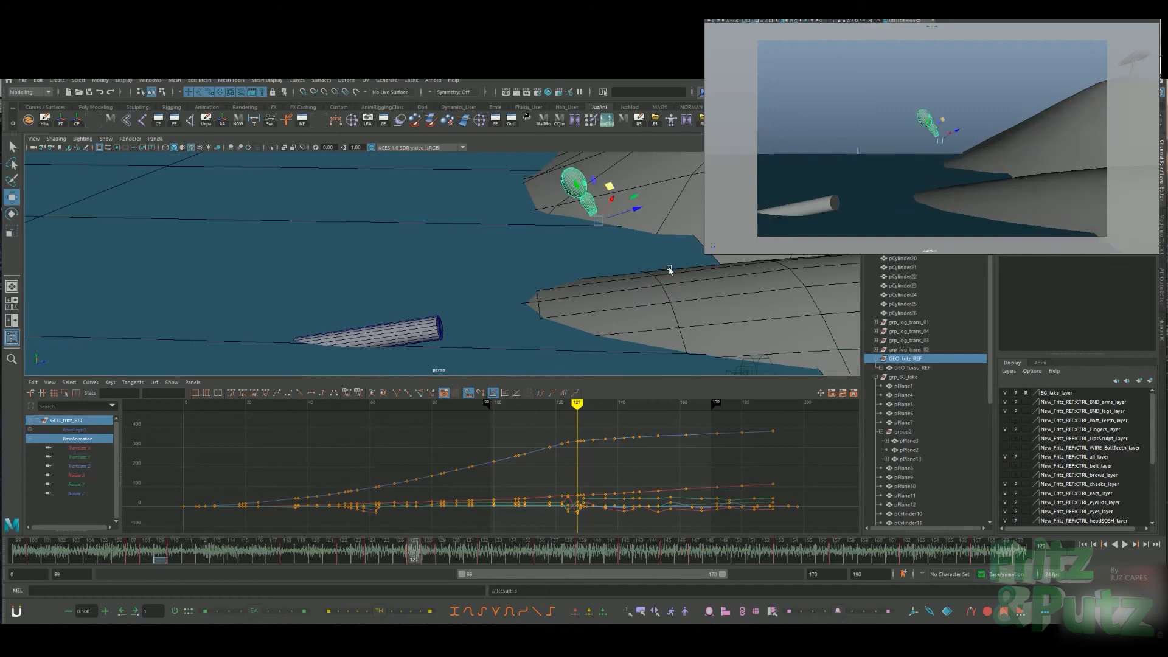
Move GEO_fritz_REF forward and down at frame 128 and rotate it backward so the feet reach for the bank
{"action": "key", "text": "period"}
{"action": "key", "text": "e"}
{"action": "left_click_drag", "start_coordinate": [633, 296], "coordinate": [630, 296]}
{"action": "key", "text": "comma"}
{"action": "key", "text": "period"}
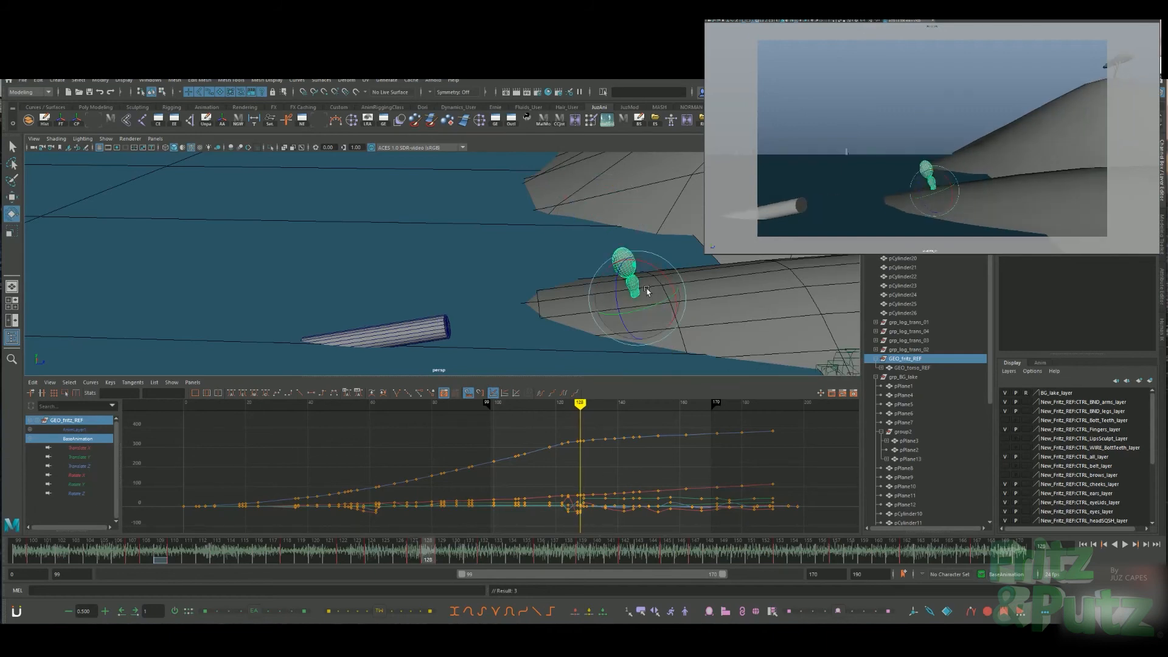
Scale GEO_torso_REF into a longer stretch at frame 128, refine GEO_fritz_REF's rotation and play back
{"action": "left_click", "coordinate": [913, 367]}
{"action": "key", "text": "r"}
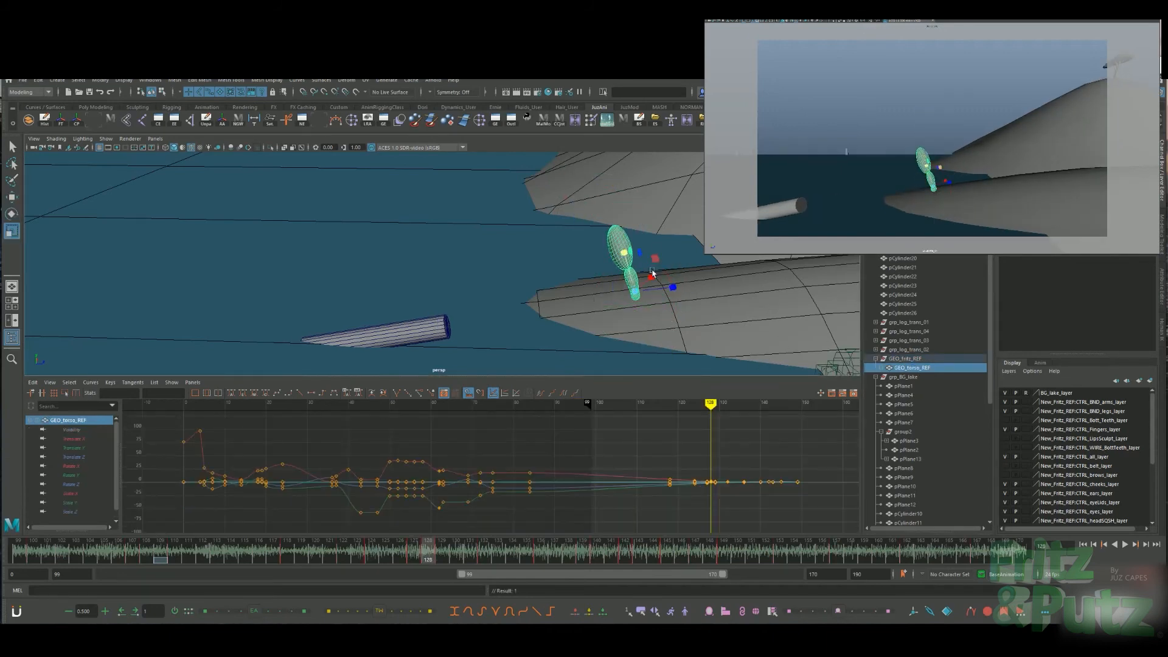
{"action": "key", "text": "Up"}
{"action": "key", "text": "e"}
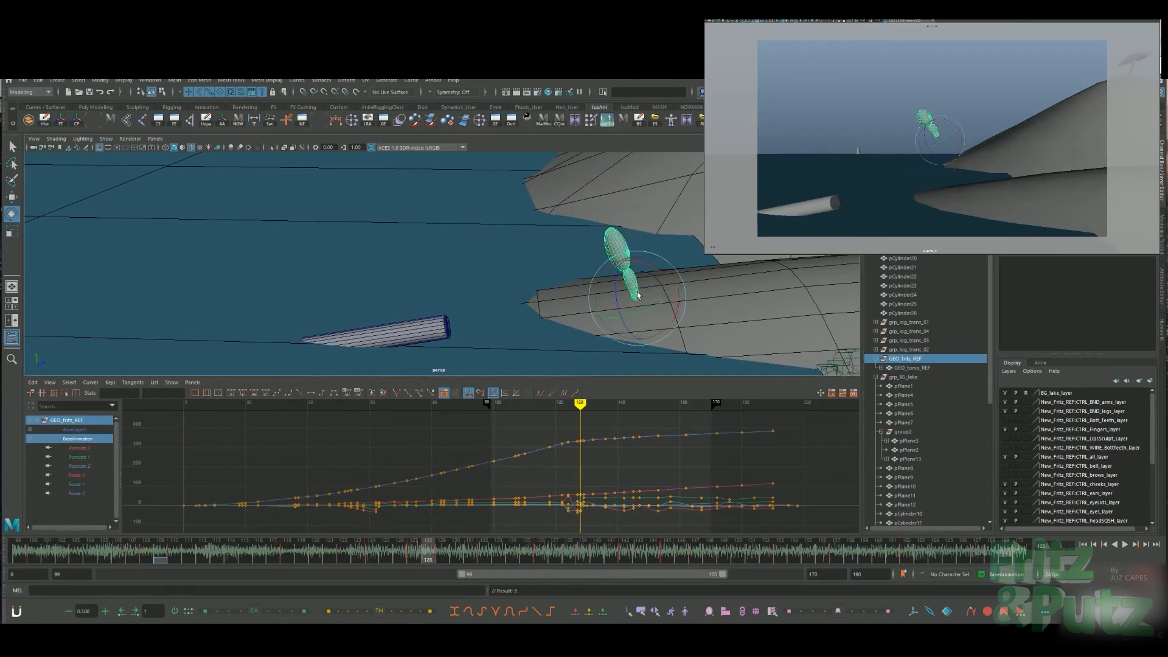
{"action": "key", "text": "alt+v"}
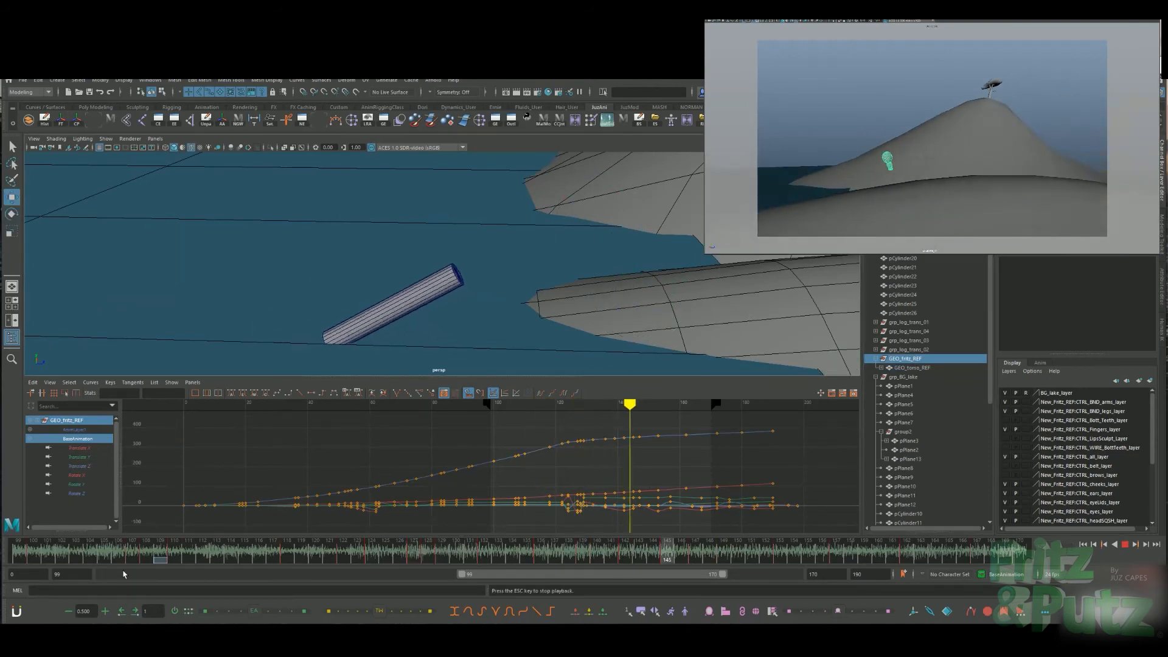
Play back and scrub the landing with both GEO_fritz_REF and GEO_torso_REF selected to check its timing
{"action": "left_click_drag", "start_coordinate": [339, 555], "coordinate": [402, 559]}
{"action": "left_click", "coordinate": [911, 367], "text": "ctrl"}
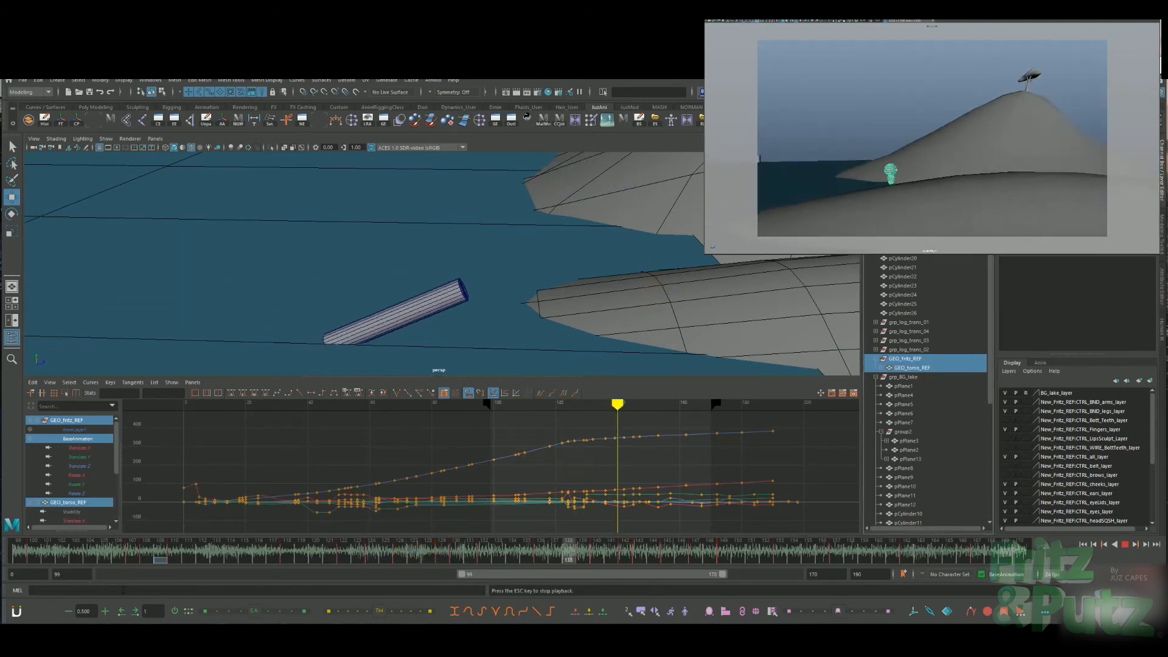
{"action": "left_click_drag", "start_coordinate": [366, 554], "coordinate": [485, 553]}
{"action": "key", "text": "alt+v"}
{"action": "left_click", "coordinate": [403, 558]}
{"action": "key", "text": "alt+v"}
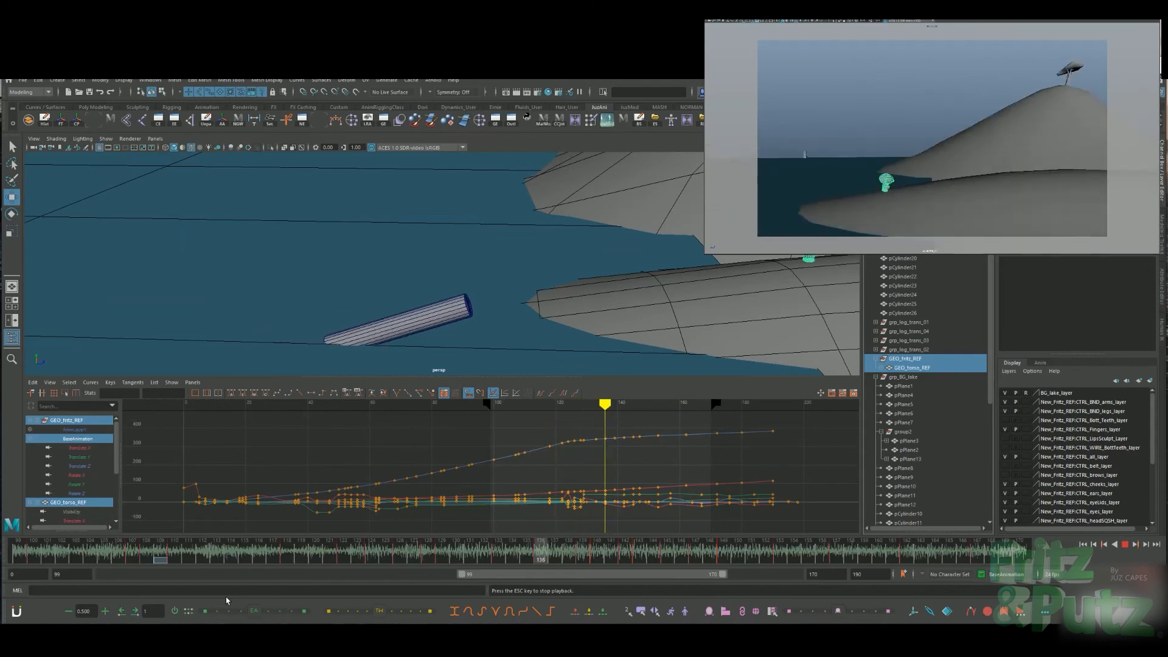
Reduce GEO_torso_REF's stretch at frame 126 by lowering its scale curve key in the Graph Editor, and play back
{"action": "mouse_move", "coordinate": [398, 561]}
{"action": "left_mouse_down"}
{"action": "mouse_move", "coordinate": [413, 560]}
{"action": "mouse_move", "coordinate": [373, 563]}
{"action": "mouse_move", "coordinate": [413, 560]}
{"action": "mouse_move", "coordinate": [386, 557]}
{"action": "mouse_move", "coordinate": [399, 555]}
{"action": "left_mouse_up"}
{"action": "left_click", "coordinate": [918, 368]}
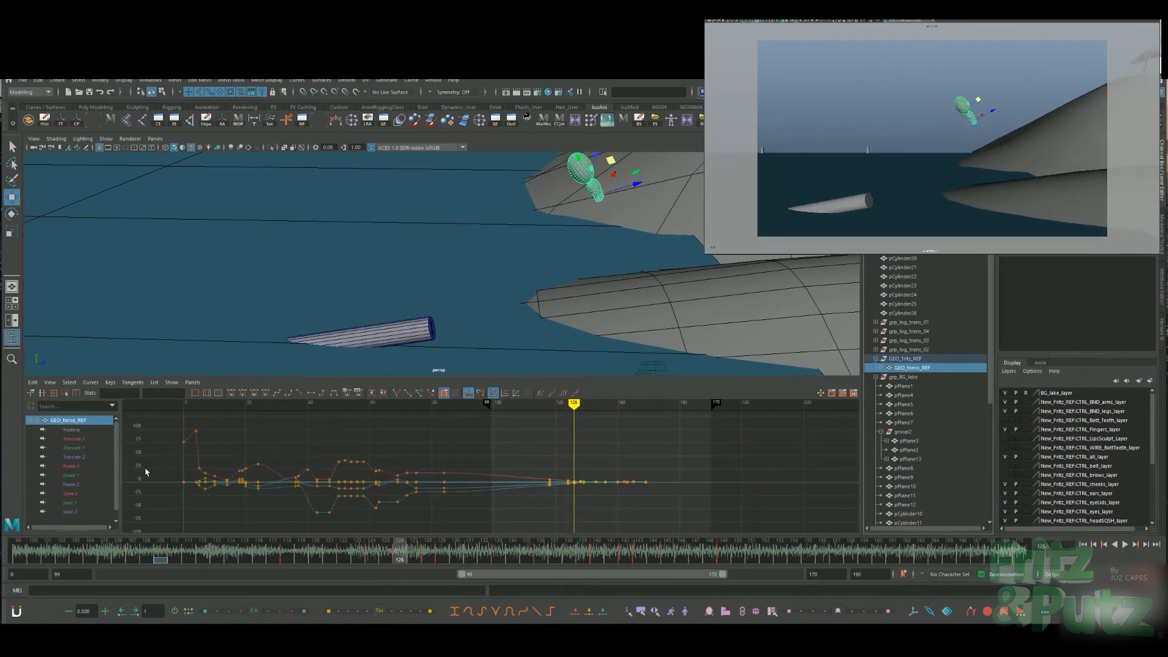
{"action": "left_click_drag", "start_coordinate": [70, 494], "coordinate": [84, 511]}
{"action": "key", "text": "f"}
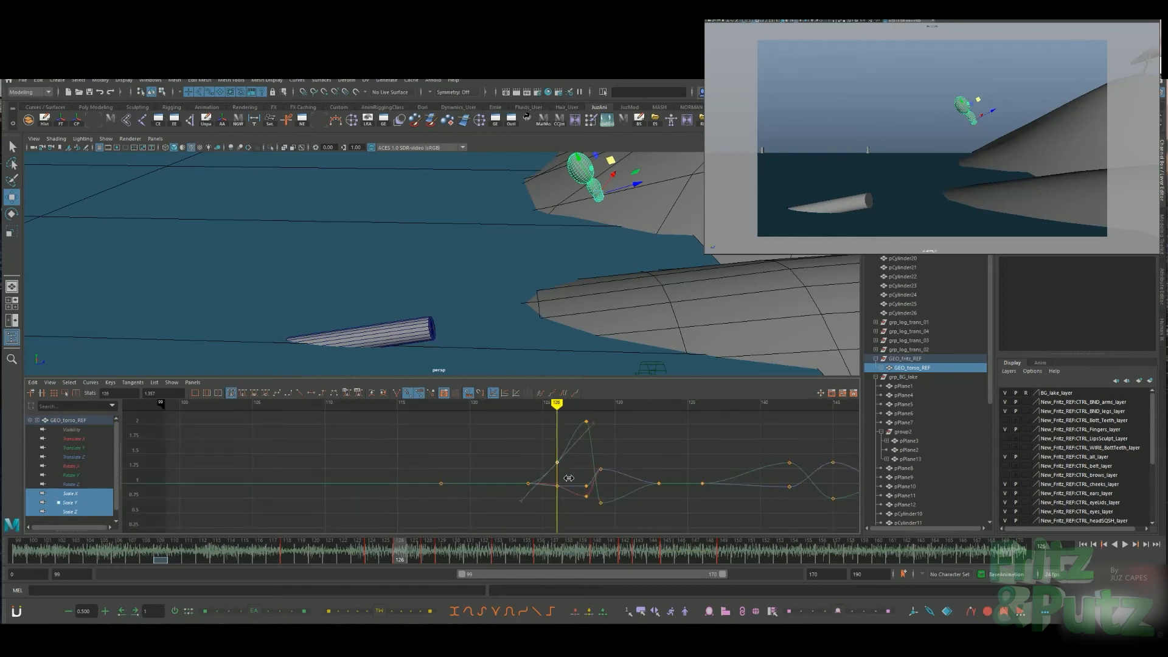
{"action": "key", "text": "alt+v"}
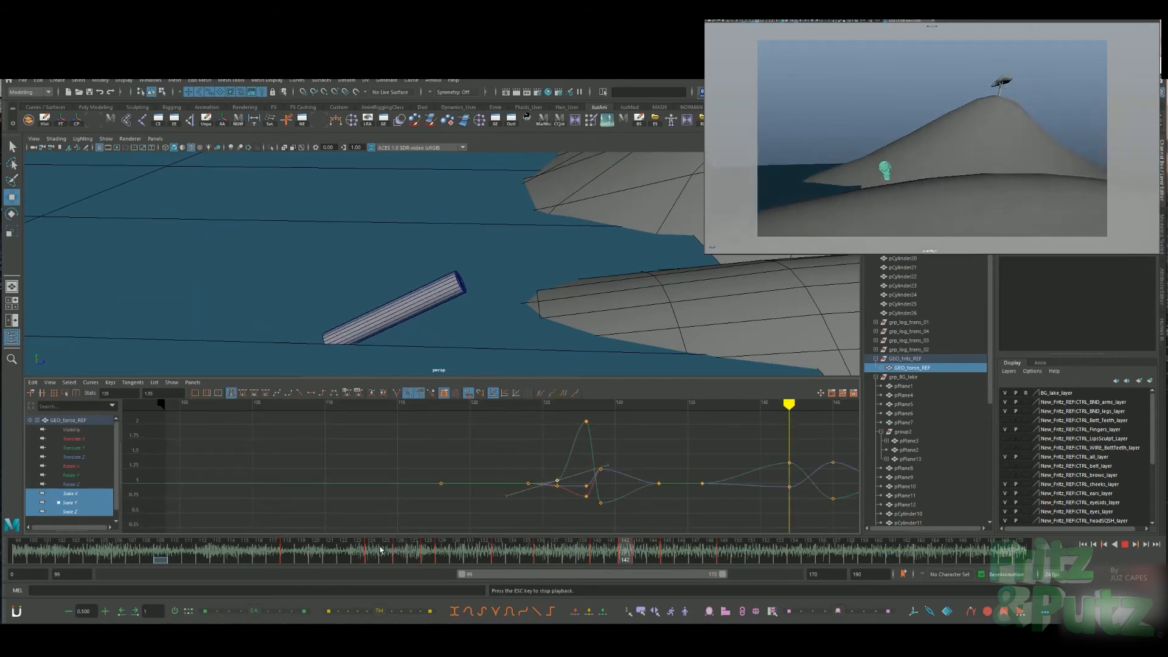
Key shotCAM_01 at frame 122 and reframe it so the character and log sit closer to the middle of the shot
{"action": "mouse_move", "coordinate": [441, 551]}
{"action": "left_mouse_down"}
{"action": "mouse_move", "coordinate": [234, 570]}
{"action": "mouse_move", "coordinate": [359, 564]}
{"action": "mouse_move", "coordinate": [345, 564]}
{"action": "left_mouse_up"}
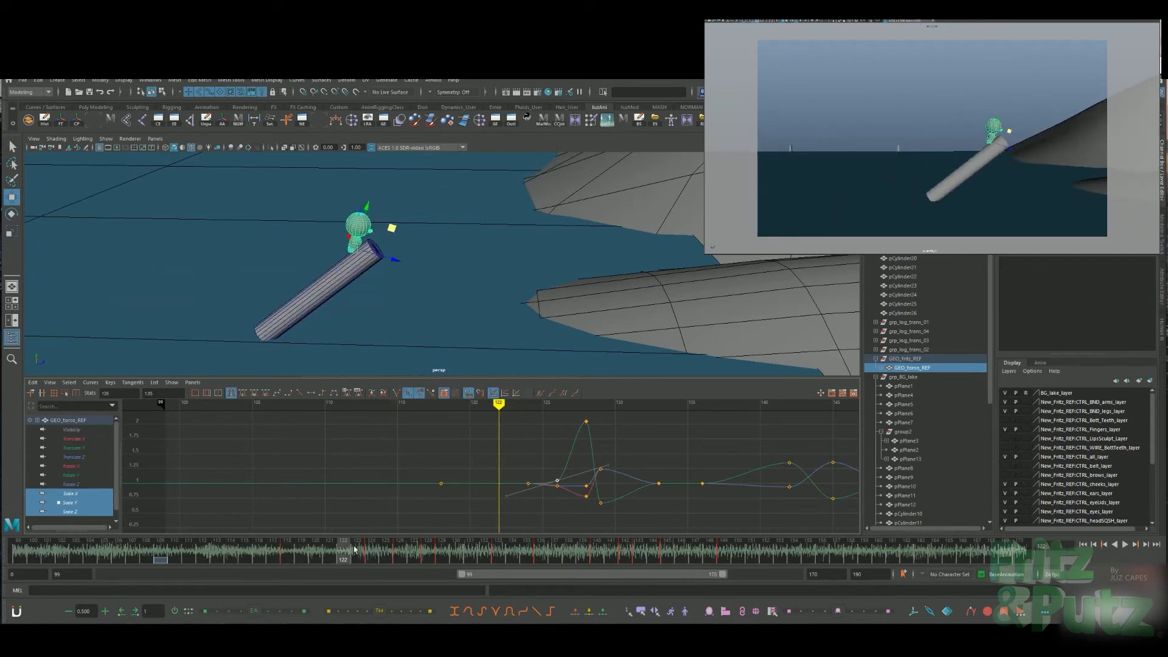
{"action": "left_click", "coordinate": [900, 195]}
{"action": "left_click_drag", "start_coordinate": [315, 555], "coordinate": [343, 541]}
{"action": "key", "text": "s"}
{"action": "key", "text": "s"}
{"action": "key", "text": "e"}
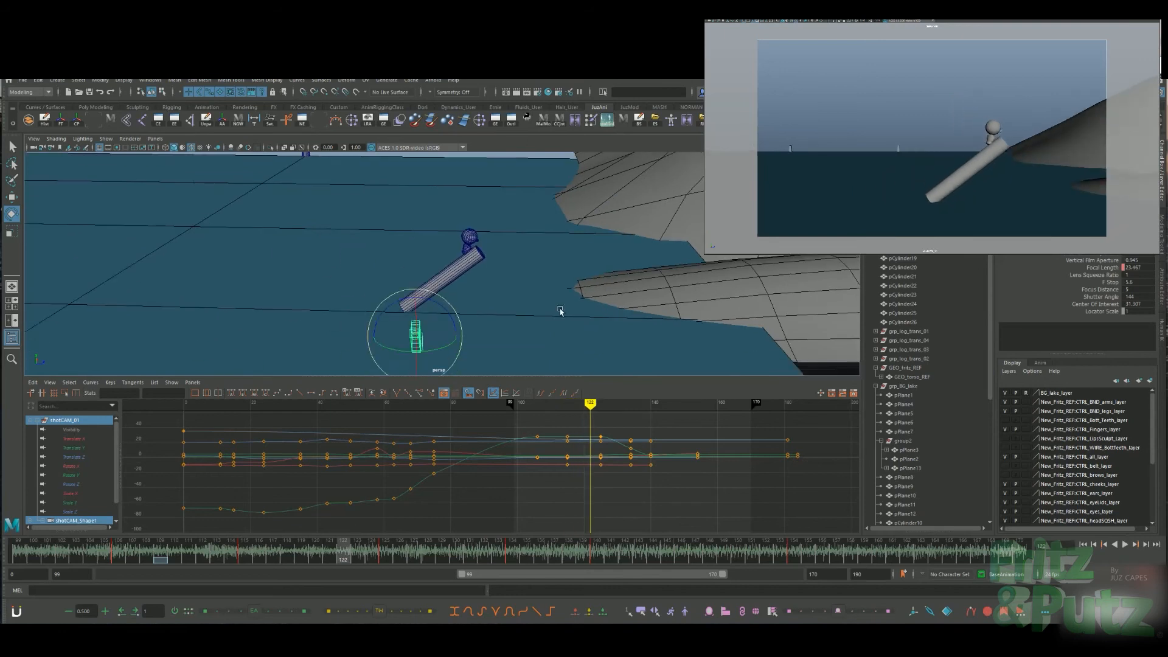
{"action": "key", "text": "alt+v"}
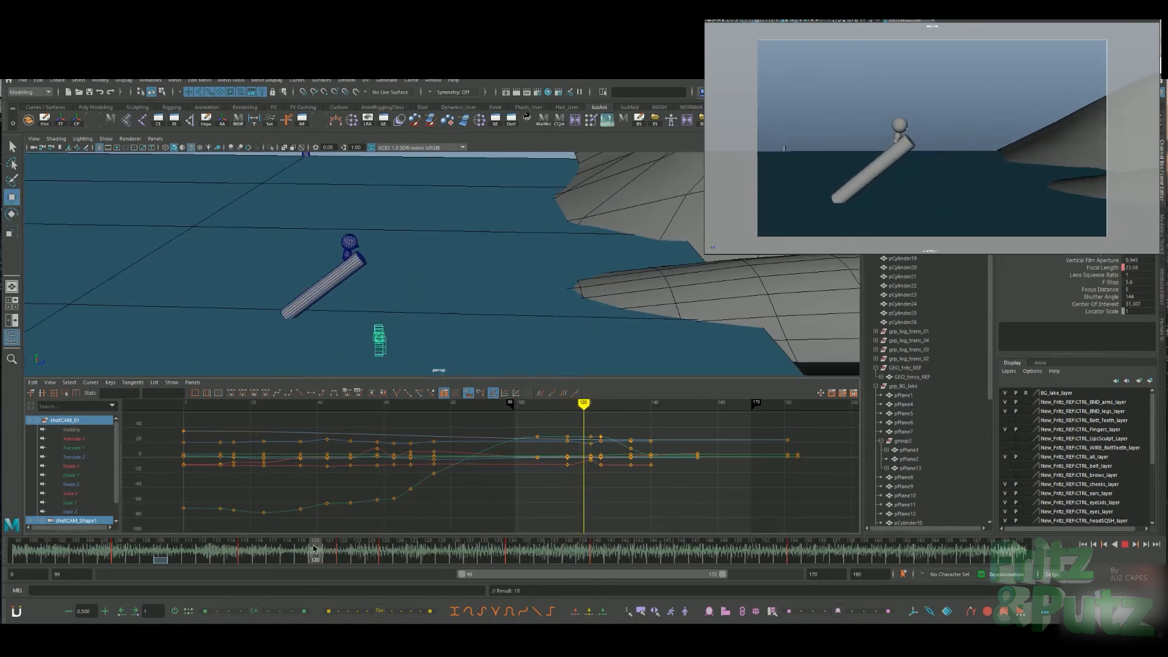
{"action": "left_click_drag", "start_coordinate": [316, 553], "coordinate": [355, 551]}
{"action": "left_click", "coordinate": [345, 552]}
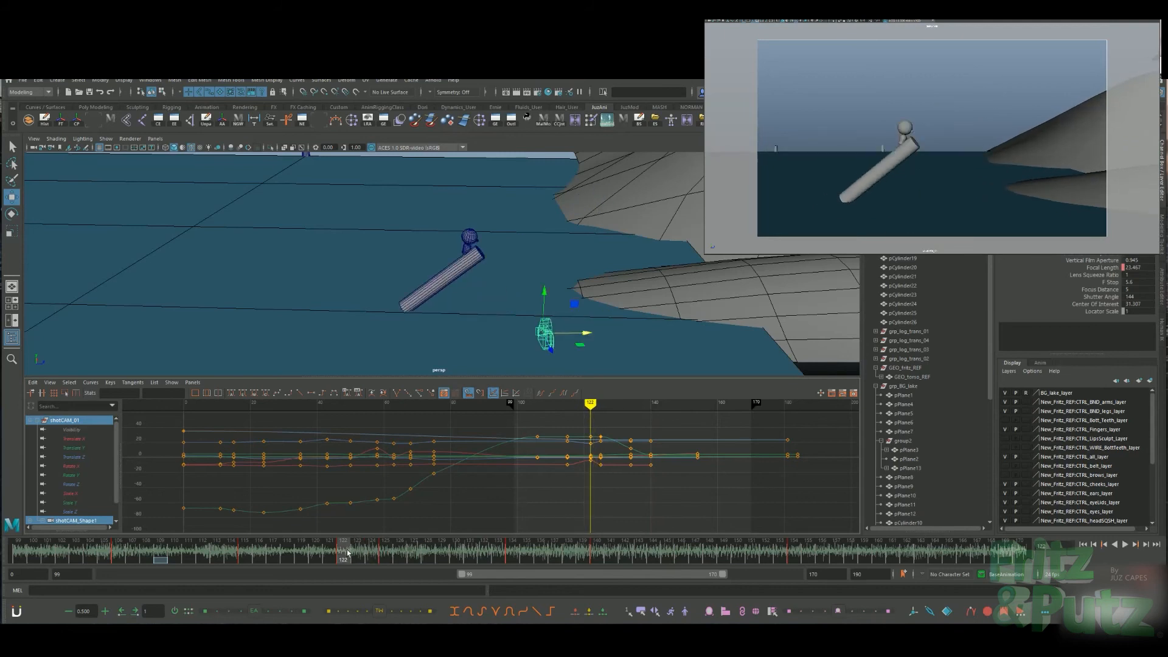
Reframe shotCAM_01 around frames 123 and 124 and delete its key at frame 125
{"action": "key", "text": "Up"}
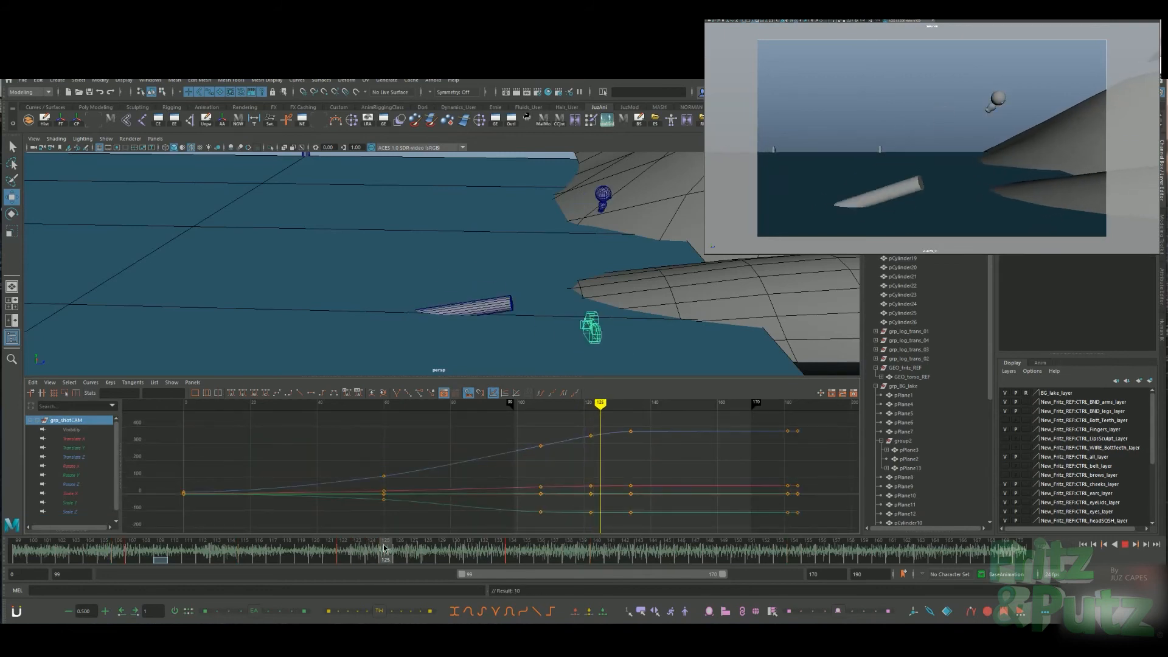
{"action": "key", "text": "Down"}
{"action": "left_click_drag", "start_coordinate": [346, 555], "coordinate": [370, 553]}
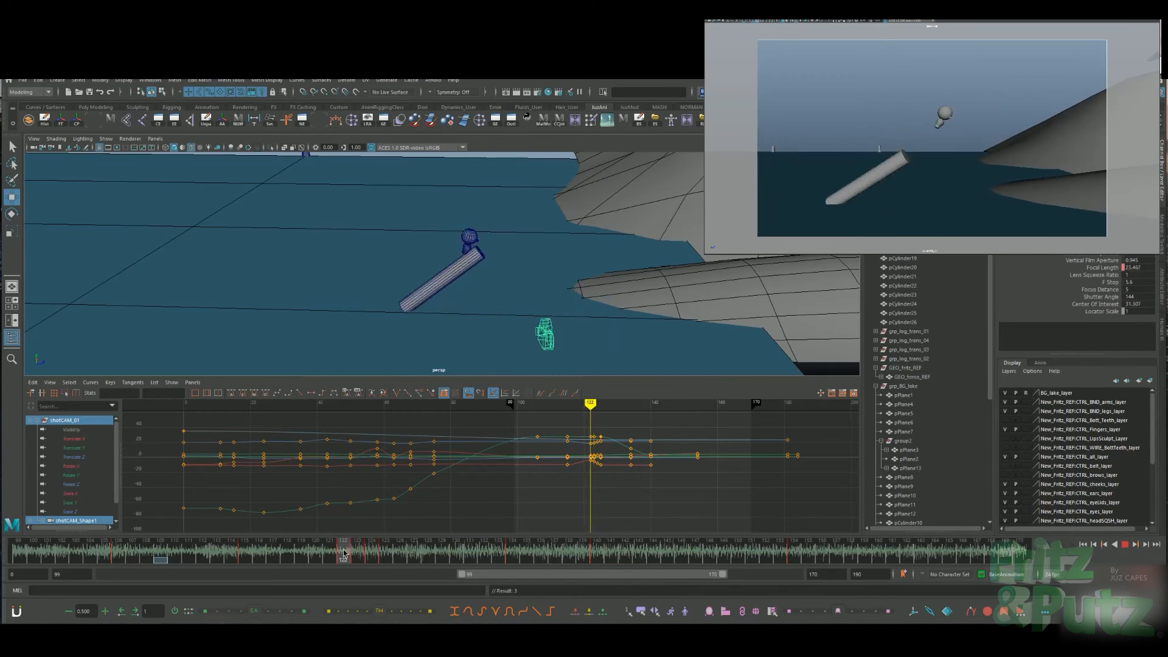
{"action": "left_click_drag", "start_coordinate": [370, 547], "coordinate": [357, 550]}
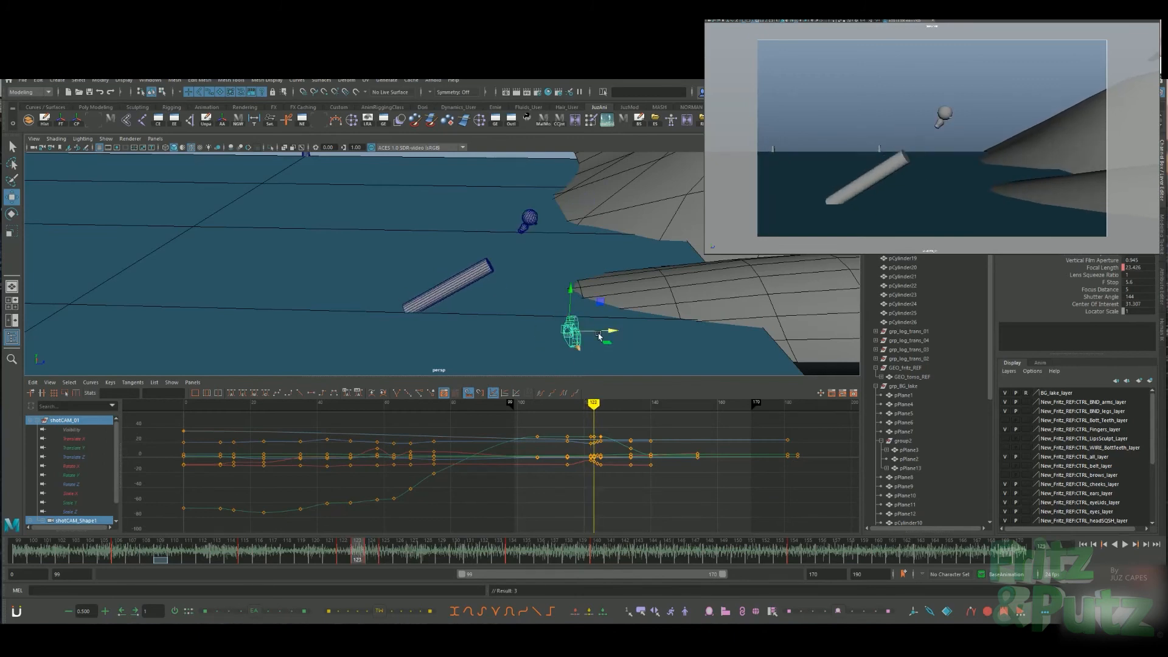
{"action": "left_click", "coordinate": [371, 546]}
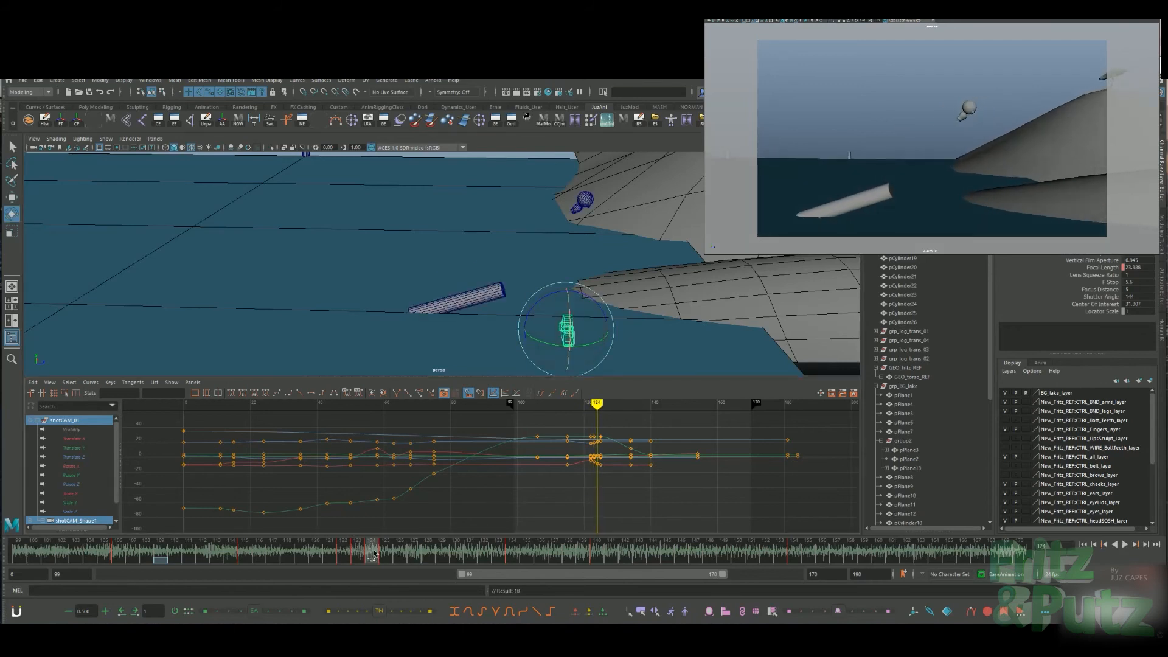
{"action": "left_click", "coordinate": [385, 549]}
{"action": "right_click", "coordinate": [387, 555]}
{"action": "left_click", "coordinate": [415, 410]}
Play back and scrub the shot to review the camera movement through the jump and landing
{"action": "left_click", "coordinate": [174, 556]}
{"action": "key", "text": "alt+v"}
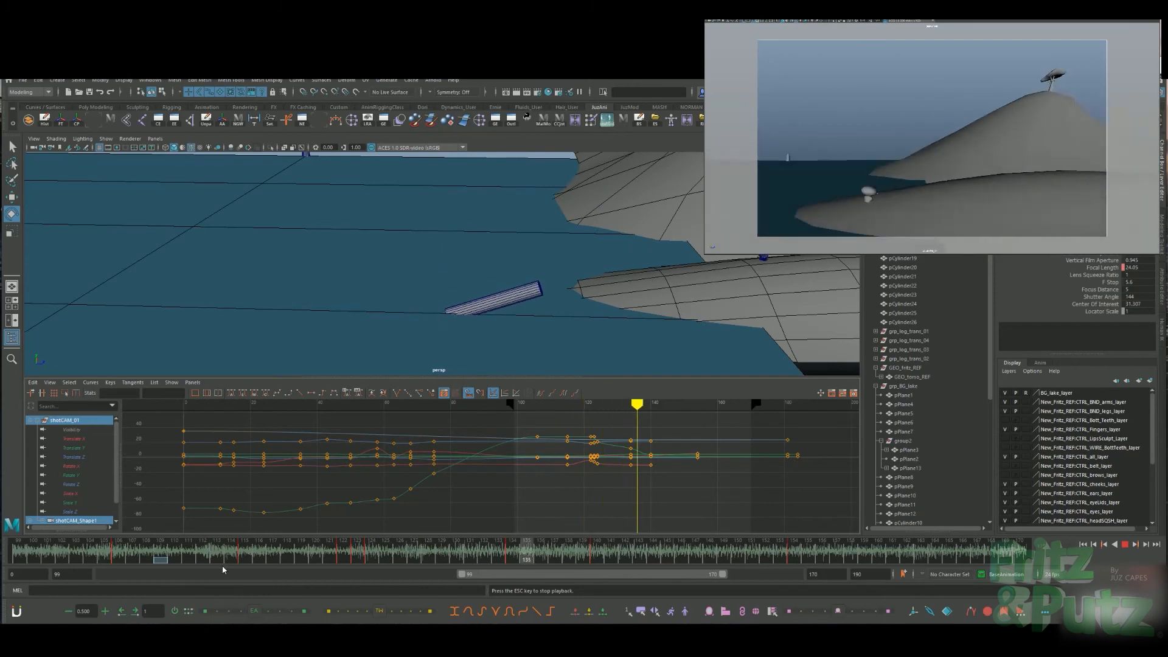
{"action": "left_click", "coordinate": [401, 549]}
{"action": "left_click_drag", "start_coordinate": [401, 549], "coordinate": [736, 547]}
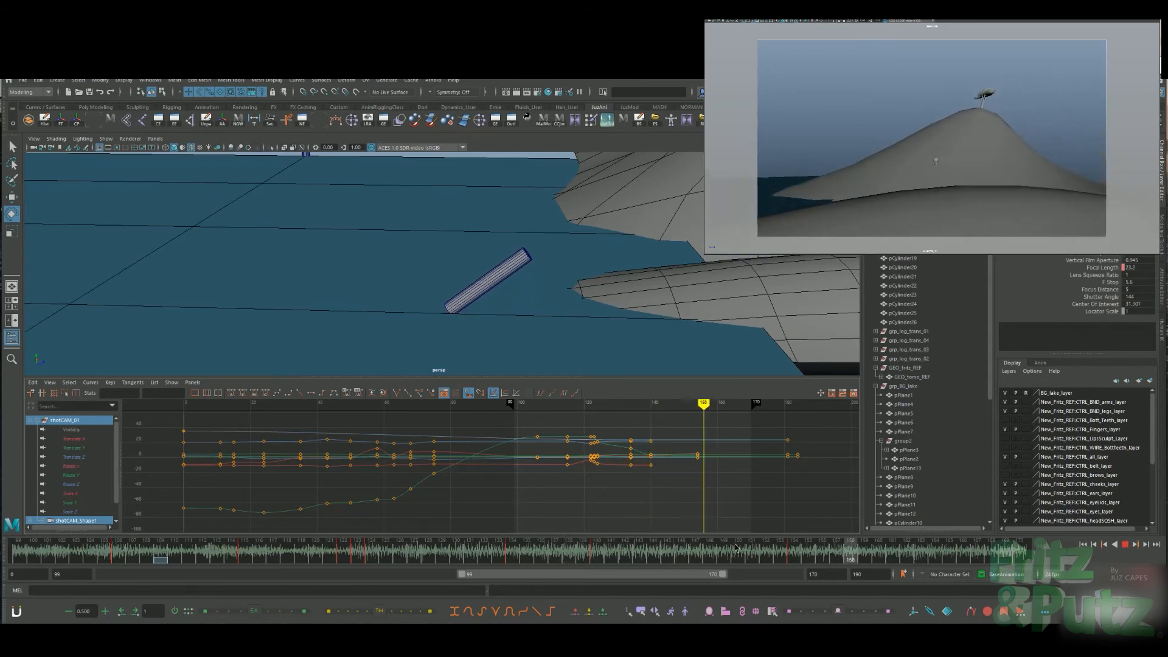
{"action": "key", "text": "alt+v"}
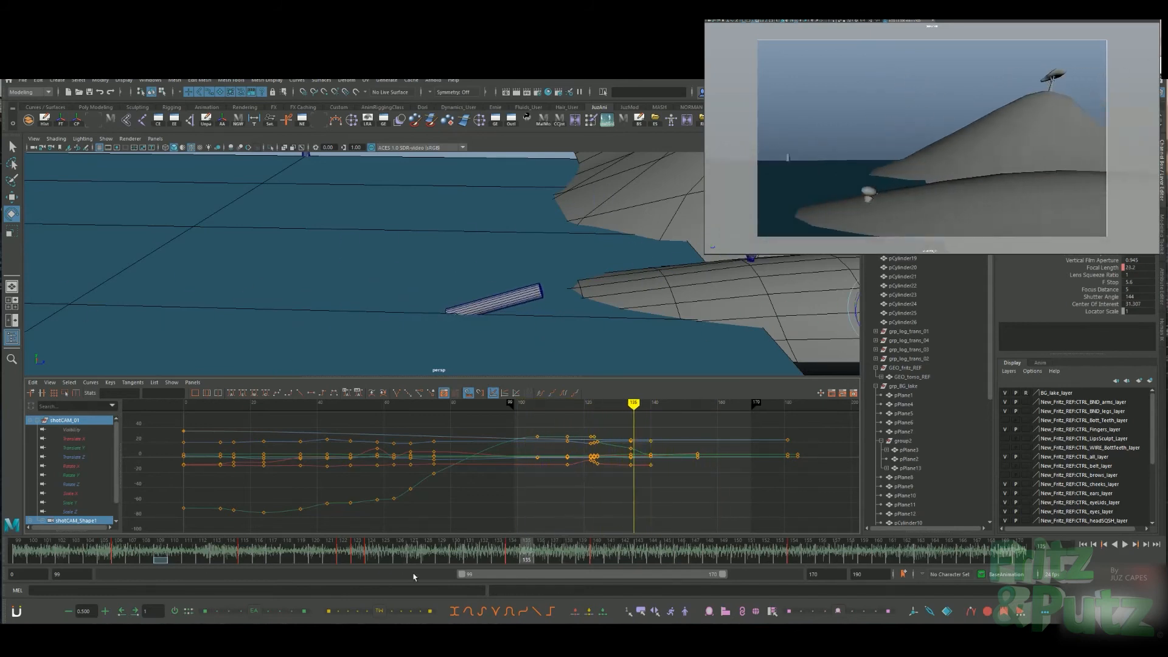
{"action": "left_click_drag", "start_coordinate": [262, 559], "coordinate": [61, 560]}
{"action": "key", "text": "alt+v"}
{"action": "key", "text": "alt+v"}
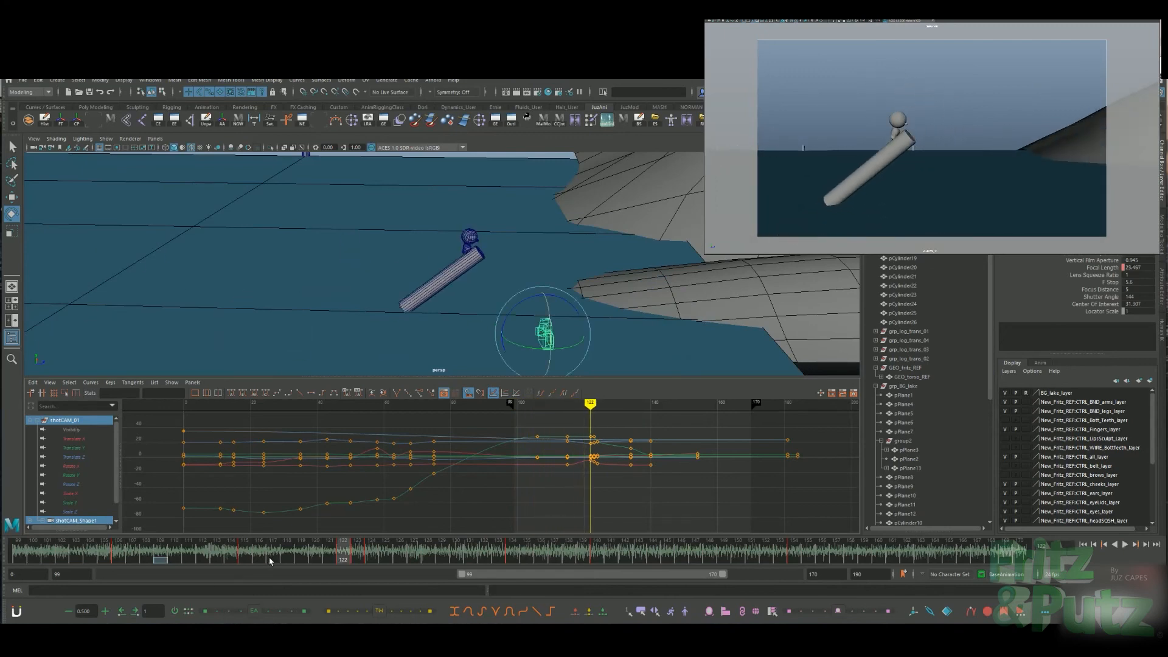
Delete grp_log's key at frame 108 after checking its curves around frame 107, and play back the log's motion
{"action": "left_click_drag", "start_coordinate": [268, 560], "coordinate": [245, 556]}
{"action": "right_click_drag", "start_coordinate": [543, 326], "coordinate": [485, 293], "text": "alt"}
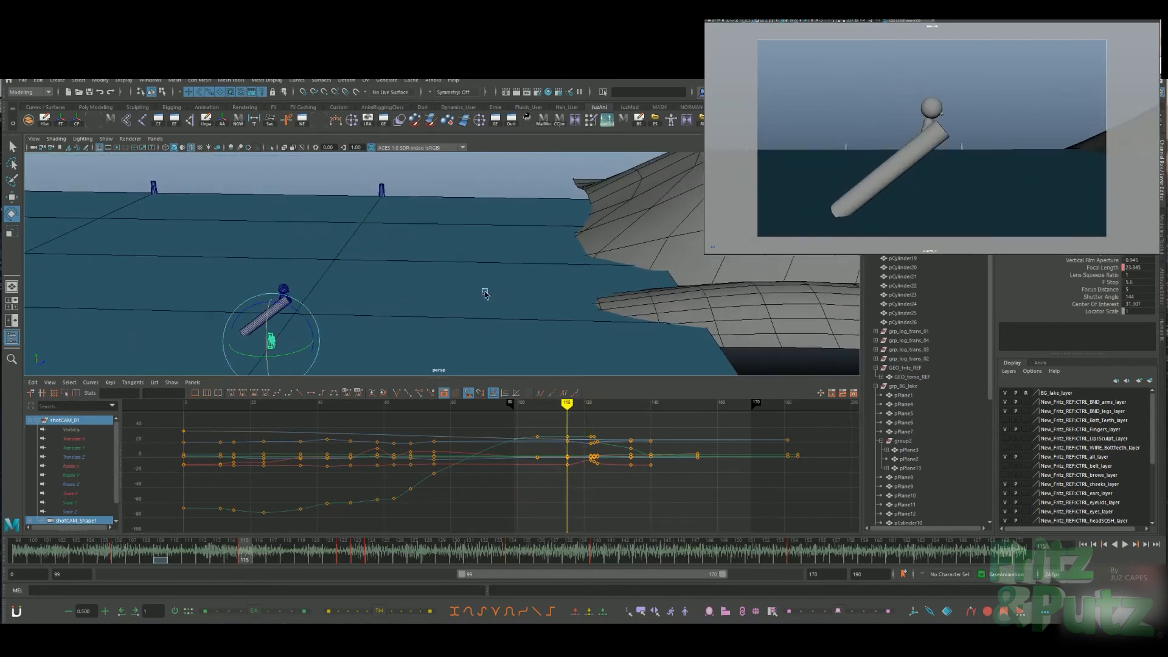
{"action": "middle_click_drag", "start_coordinate": [485, 293], "coordinate": [563, 287], "text": "alt"}
{"action": "left_click", "coordinate": [413, 253]}
{"action": "key", "text": "Up"}
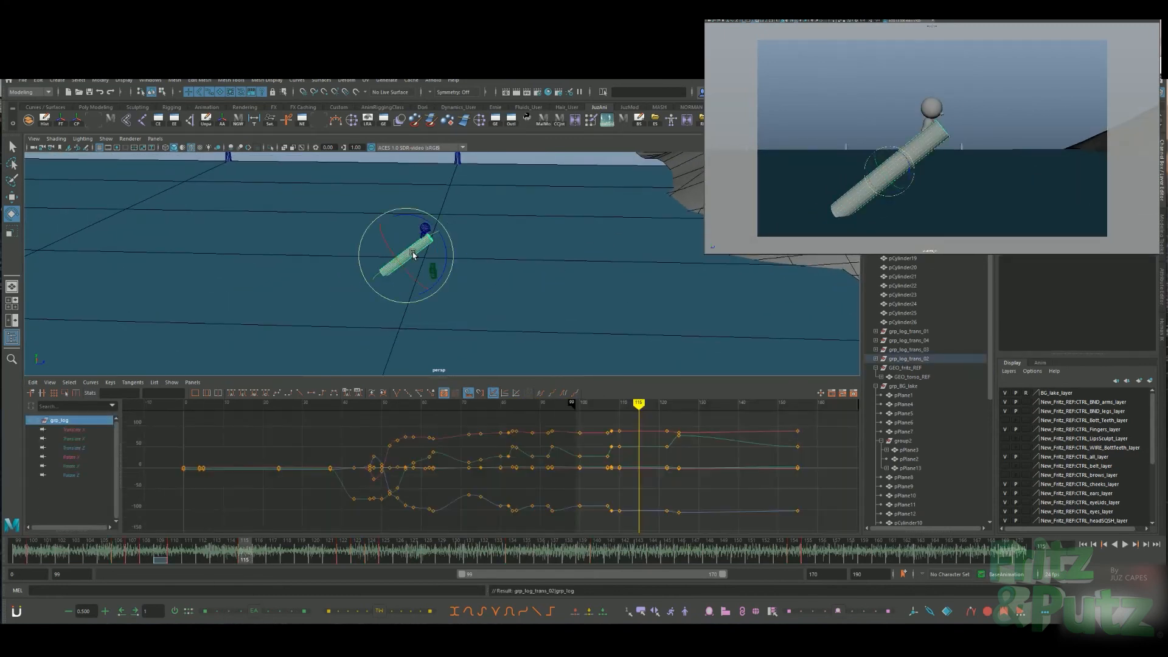
{"action": "right_click_drag", "start_coordinate": [640, 484], "coordinate": [729, 480], "text": "alt+shift"}
{"action": "middle_click_drag", "start_coordinate": [729, 480], "coordinate": [634, 477], "text": "alt"}
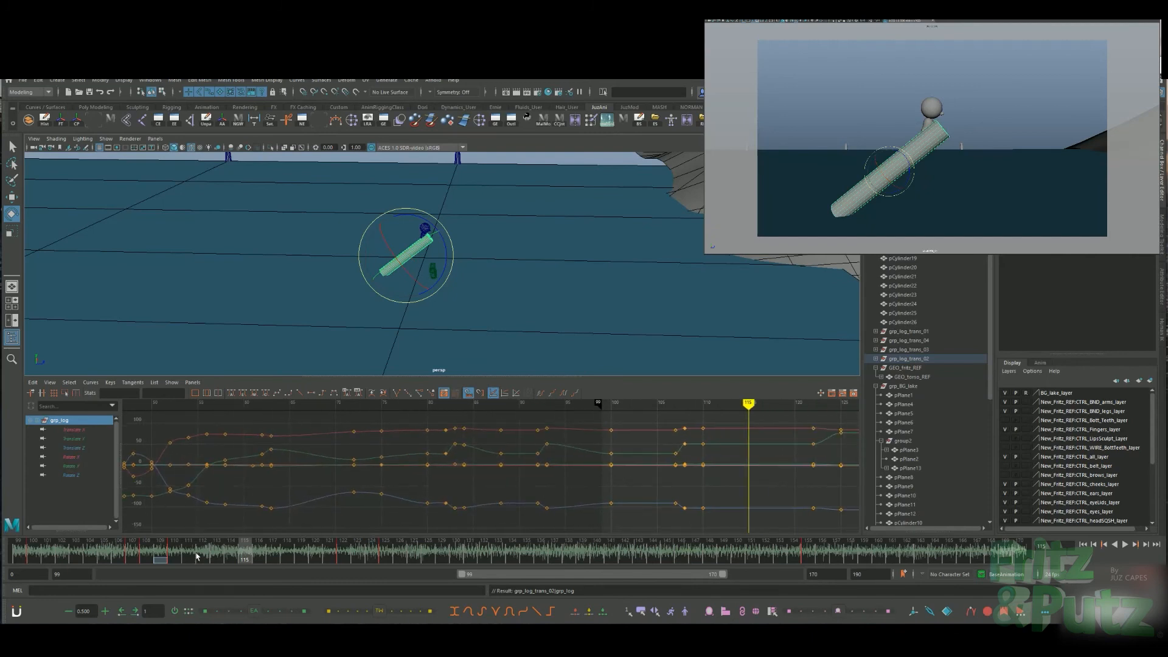
{"action": "left_click_drag", "start_coordinate": [177, 554], "coordinate": [132, 553]}
{"action": "middle_click_drag", "start_coordinate": [690, 512], "coordinate": [624, 514], "text": "alt"}
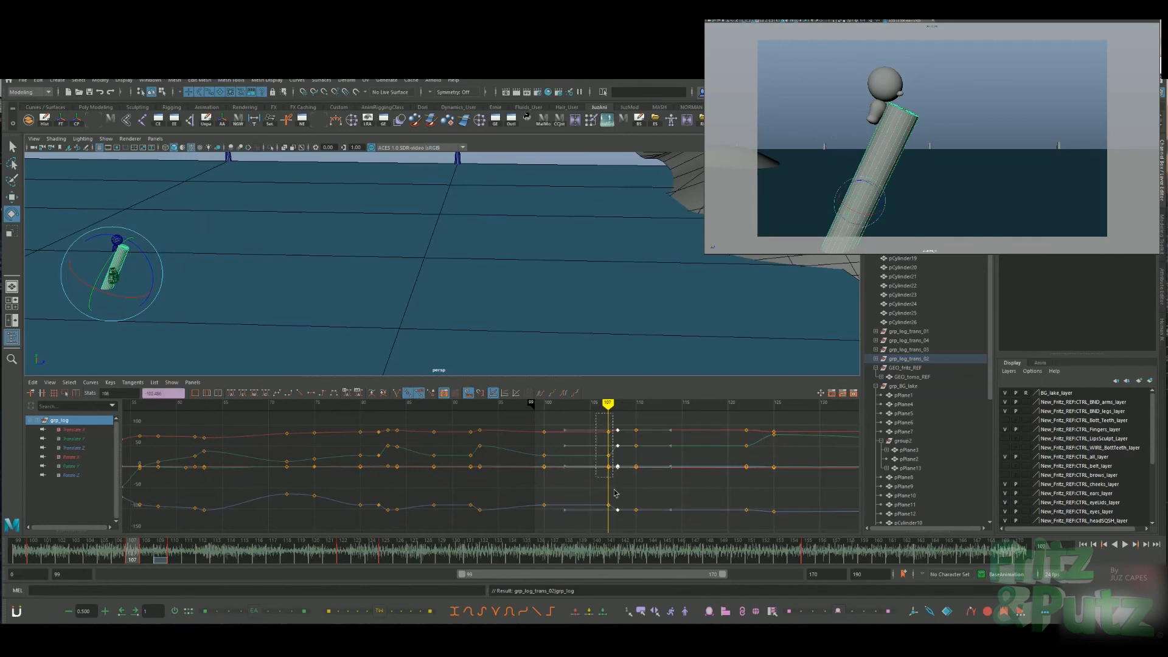
{"action": "key", "text": "alt+v"}
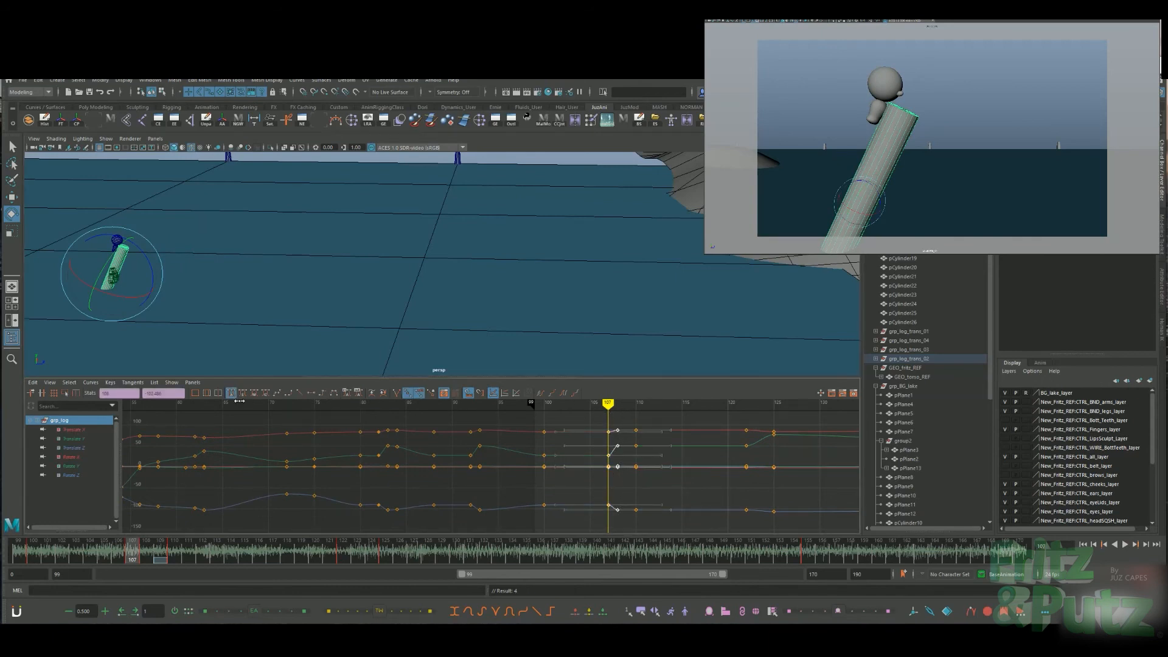
{"action": "mouse_move", "coordinate": [146, 555]}
{"action": "left_mouse_down"}
{"action": "mouse_move", "coordinate": [126, 555]}
{"action": "mouse_move", "coordinate": [145, 555]}
{"action": "left_mouse_up"}
{"action": "right_click_drag", "start_coordinate": [145, 555], "coordinate": [175, 453]}
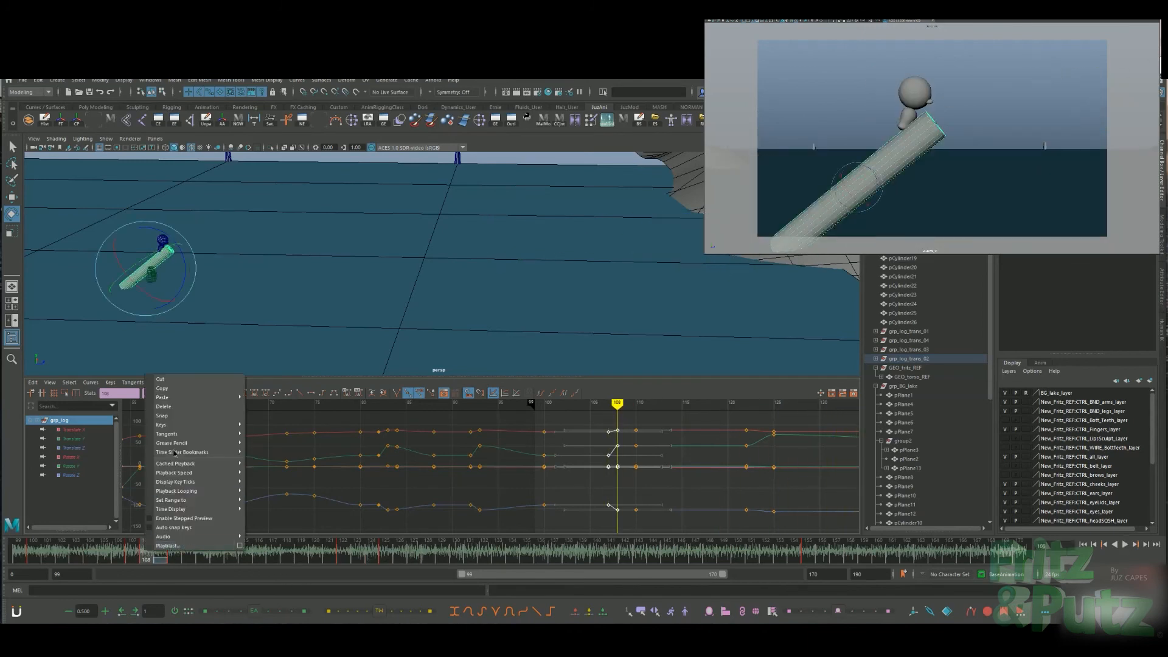
{"action": "left_click", "coordinate": [182, 407]}
{"action": "key", "text": "alt+v"}
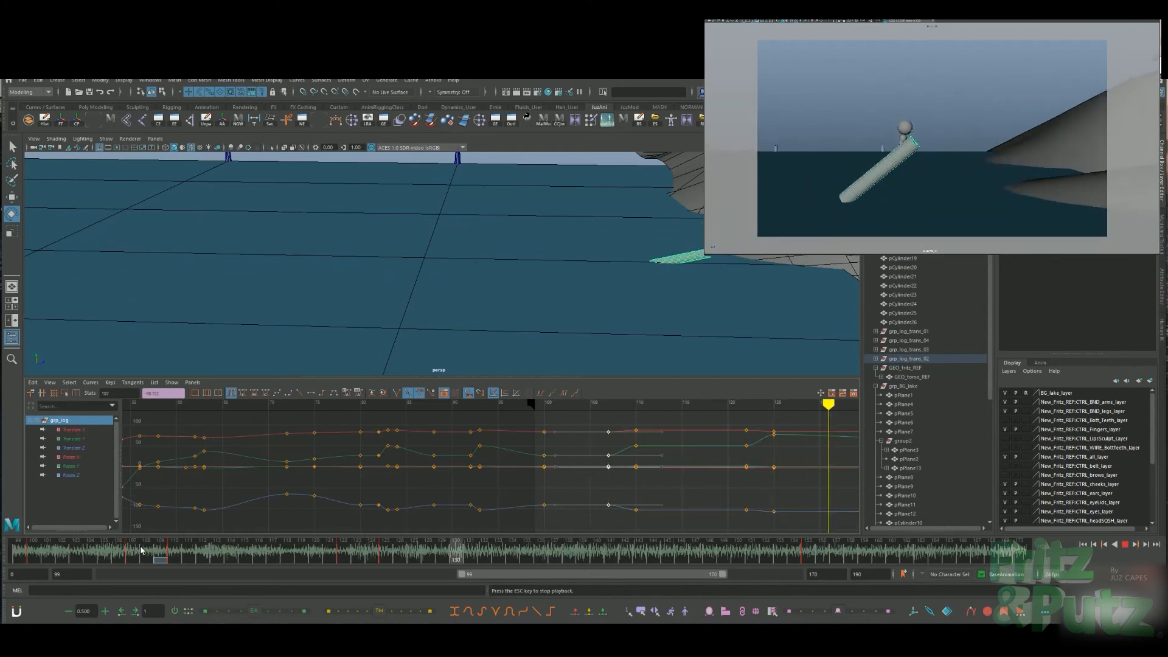
{"action": "key", "text": "Escape"}
Move GEO_fritz_REF back toward the log at frame 124 to shorten its travel early in the jump
{"action": "left_click_drag", "start_coordinate": [242, 557], "coordinate": [393, 563]}
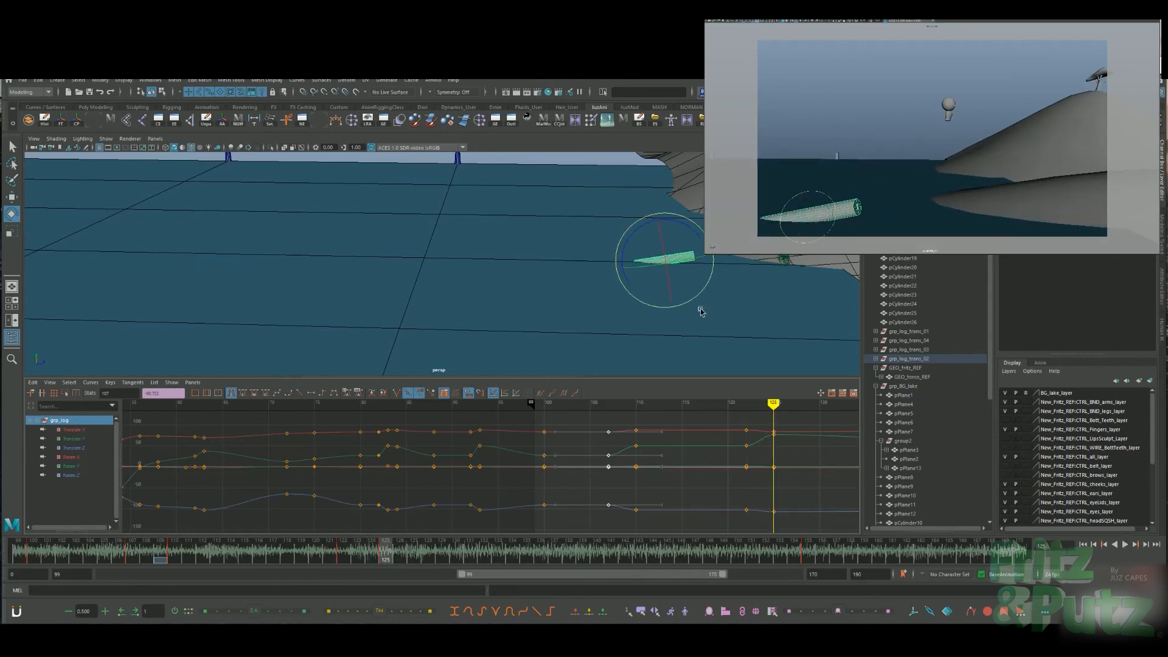
{"action": "middle_click_drag", "start_coordinate": [701, 311], "coordinate": [536, 365], "text": "alt"}
{"action": "right_click_drag", "start_coordinate": [535, 365], "coordinate": [668, 350], "text": "alt"}
{"action": "left_click", "coordinate": [576, 219]}
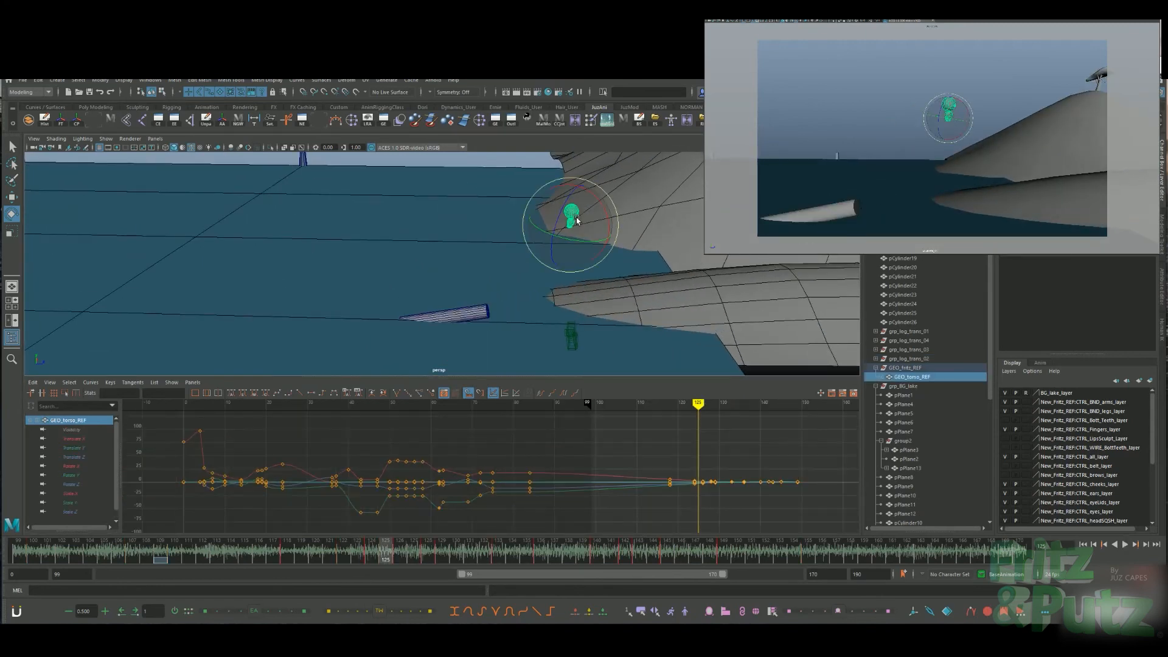
{"action": "key", "text": "Up"}
{"action": "mouse_move", "coordinate": [370, 549]}
{"action": "left_mouse_down"}
{"action": "mouse_move", "coordinate": [345, 555]}
{"action": "mouse_move", "coordinate": [428, 550]}
{"action": "mouse_move", "coordinate": [373, 557]}
{"action": "left_mouse_up"}
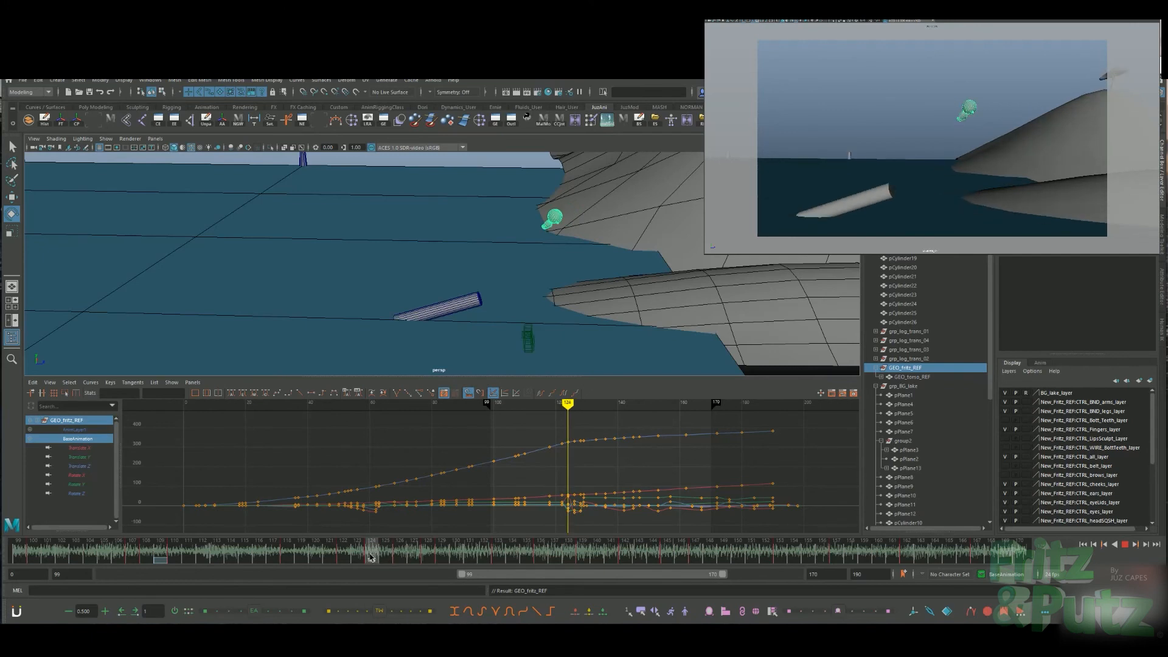
{"action": "mouse_move", "coordinate": [371, 557]}
{"action": "left_mouse_down"}
{"action": "mouse_move", "coordinate": [316, 556]}
{"action": "mouse_move", "coordinate": [372, 557]}
{"action": "left_mouse_up"}
{"action": "key", "text": "w"}
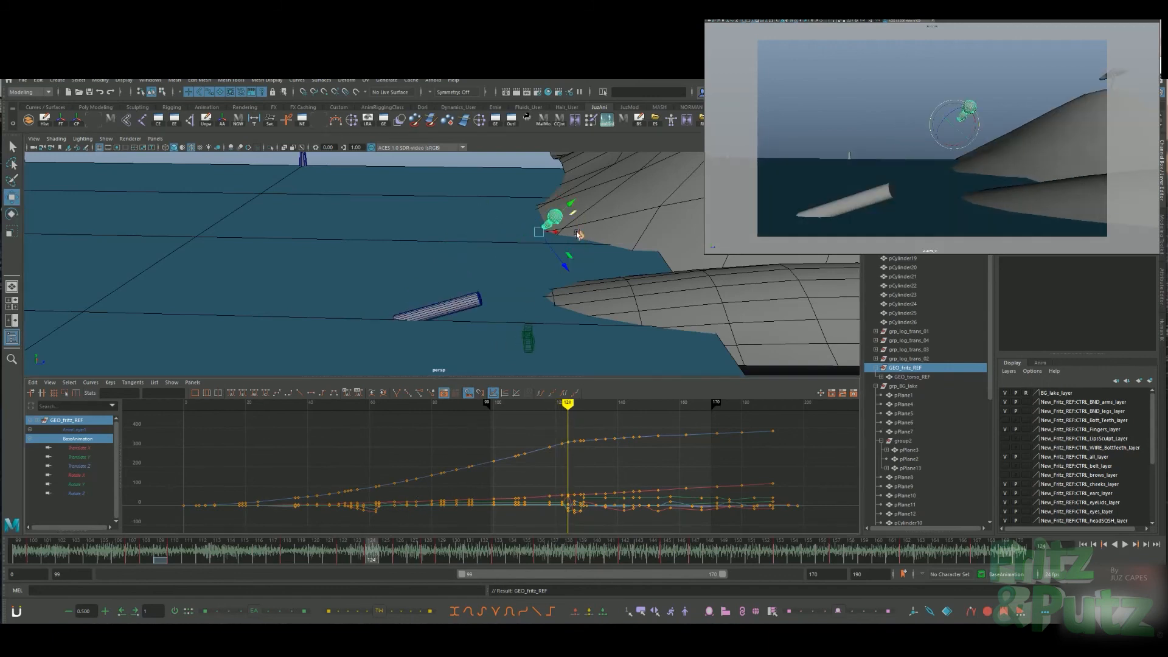
{"action": "left_click_drag", "start_coordinate": [563, 238], "coordinate": [540, 237]}
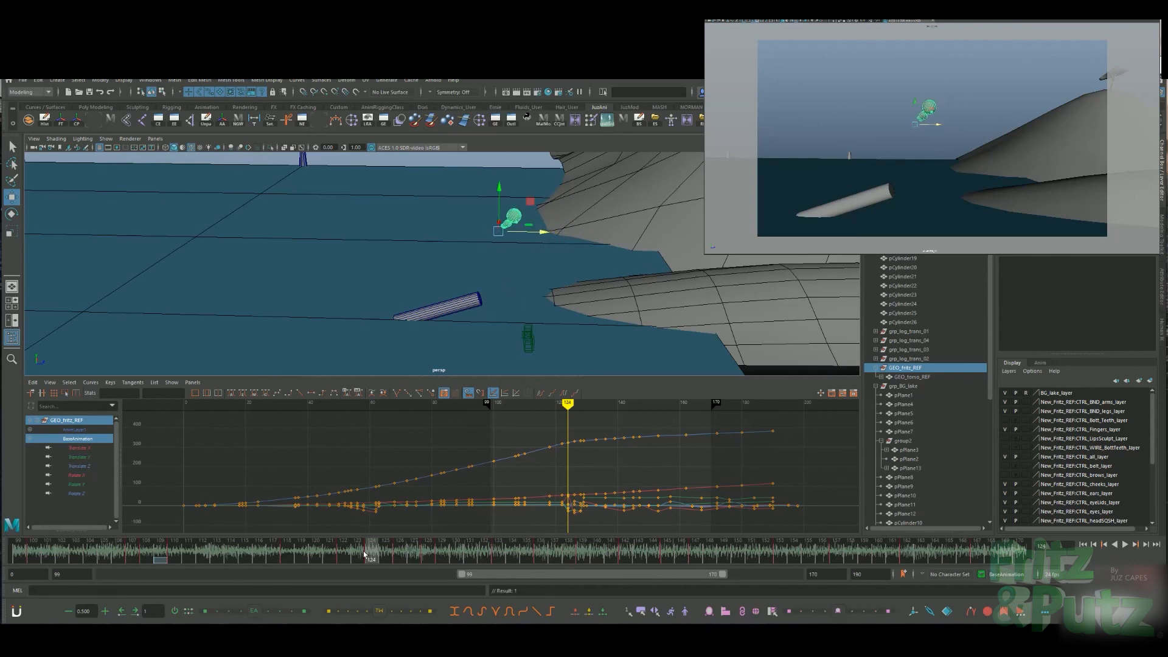
Move GEO_fritz_REF slightly back toward the log at frame 126 and play back the jump
{"action": "left_click_drag", "start_coordinate": [376, 552], "coordinate": [399, 552]}
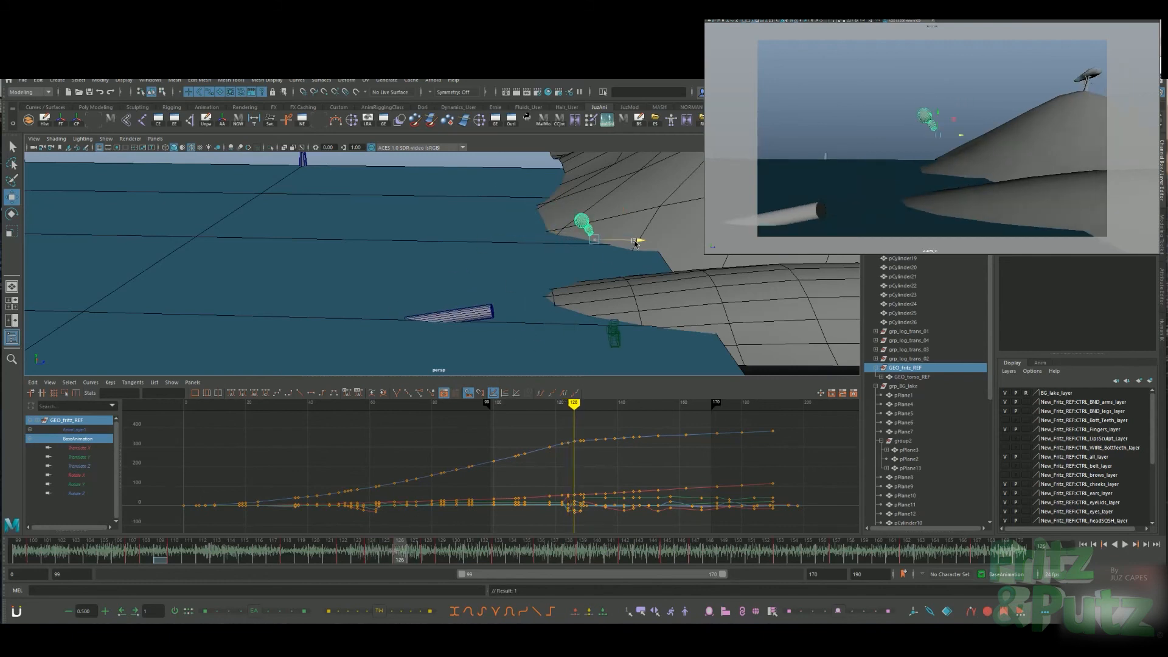
{"action": "left_click_drag", "start_coordinate": [387, 555], "coordinate": [216, 564]}
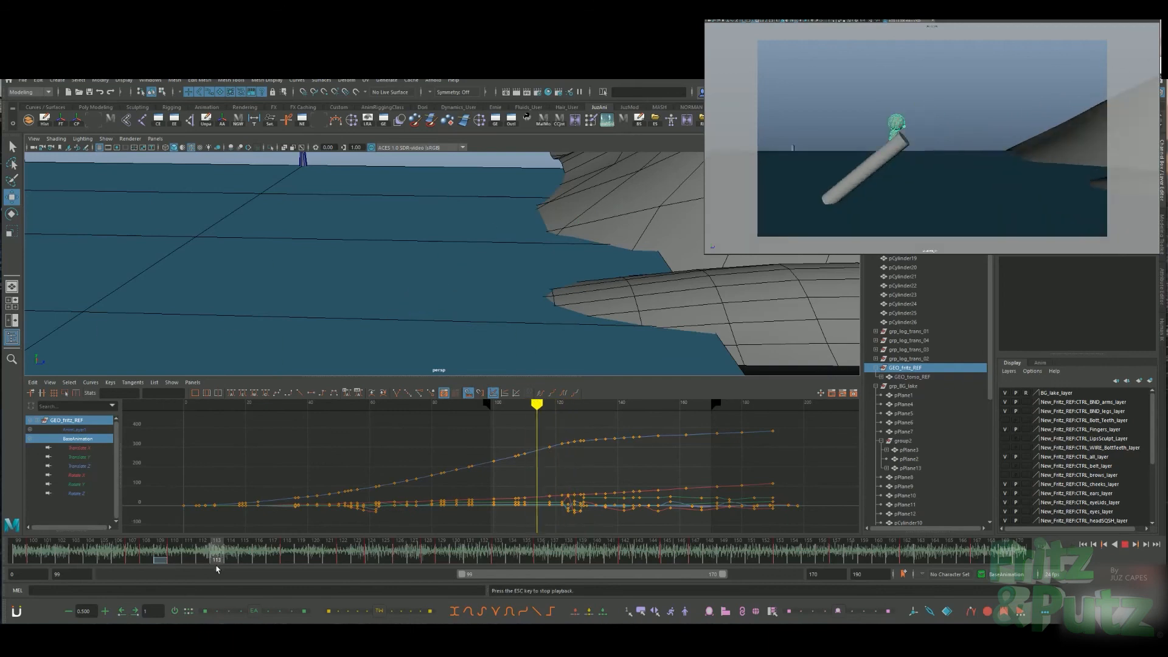
{"action": "key", "text": "alt+v"}
{"action": "key", "text": "alt+v"}
Smooth GEO_fritz_REF's Translate Z curve by adjusting its keys around frames 124 and 126, and play back
{"action": "left_click_drag", "start_coordinate": [374, 559], "coordinate": [406, 554]}
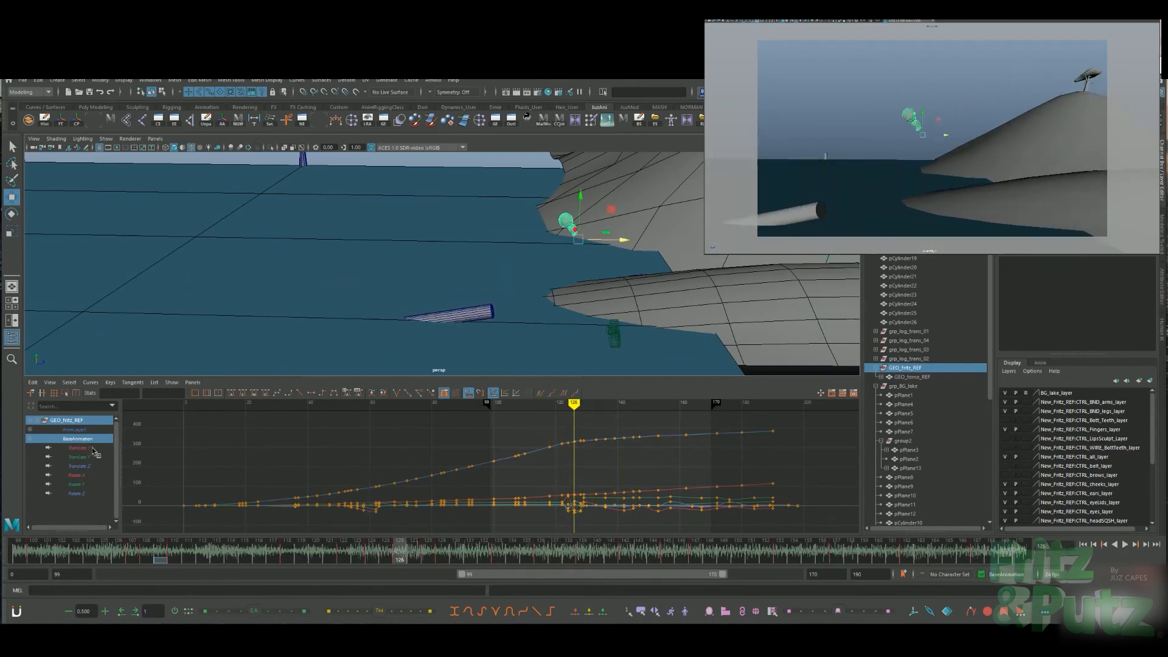
{"action": "left_click_drag", "start_coordinate": [93, 448], "coordinate": [93, 465]}
{"action": "right_click_drag", "start_coordinate": [575, 474], "coordinate": [691, 479], "text": "alt+shift"}
{"action": "middle_click_drag", "start_coordinate": [691, 480], "coordinate": [516, 477], "text": "alt"}
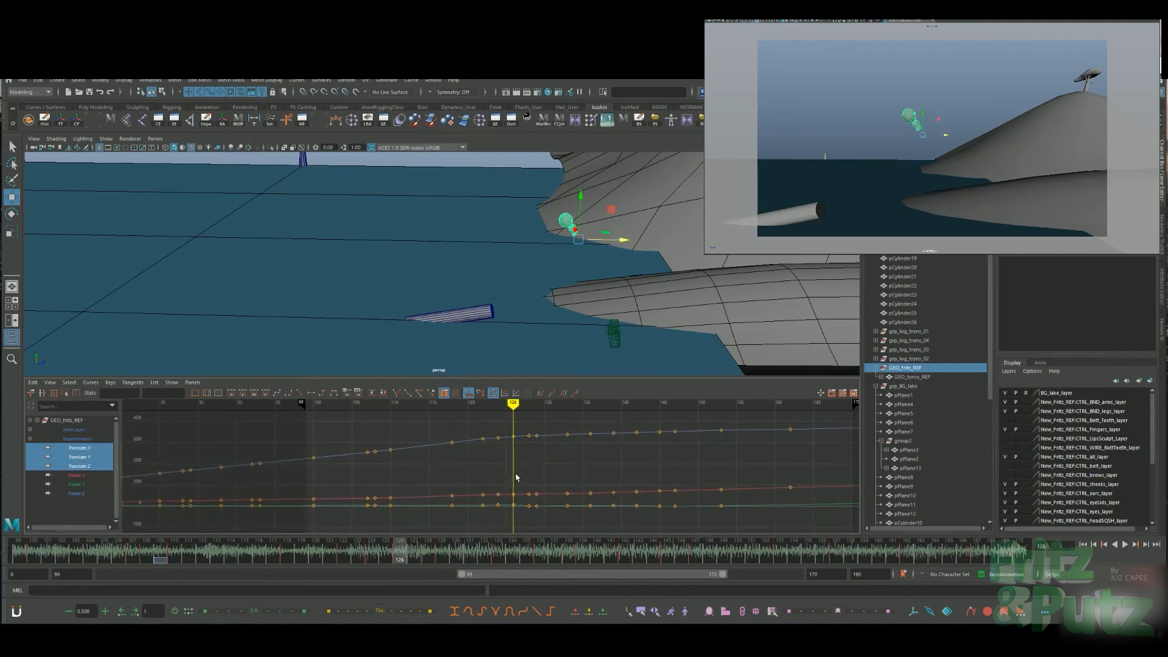
{"action": "right_click_drag", "start_coordinate": [540, 456], "coordinate": [537, 419], "text": "alt+shift"}
{"action": "middle_click_drag", "start_coordinate": [537, 420], "coordinate": [497, 511], "text": "alt"}
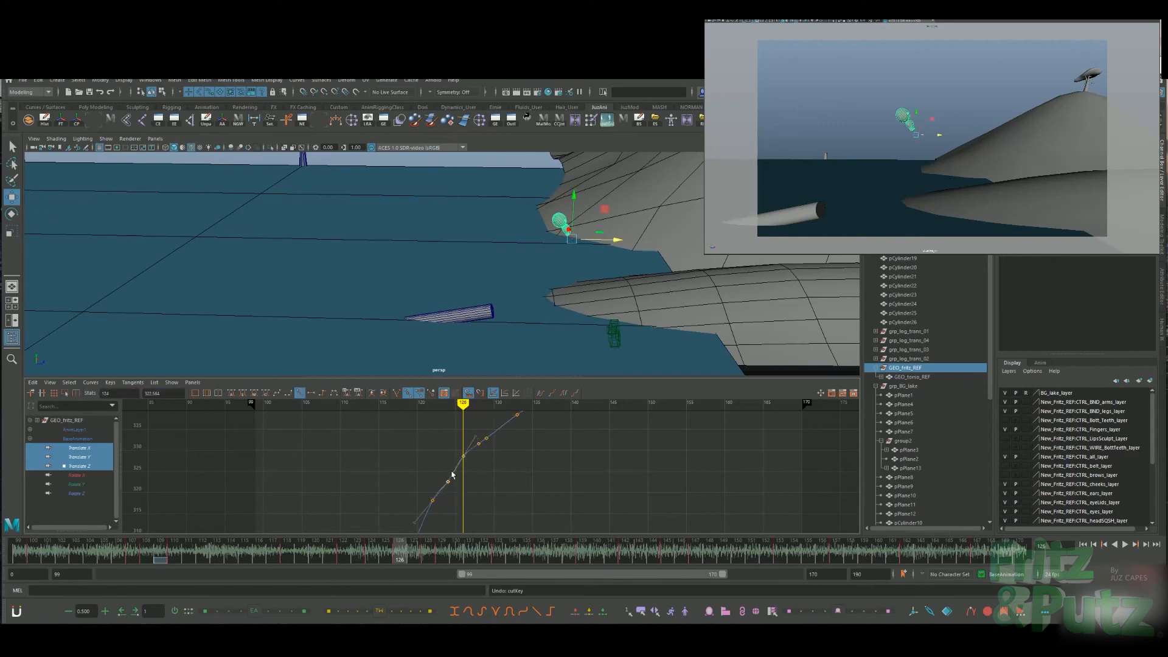
{"action": "left_click_drag", "start_coordinate": [394, 556], "coordinate": [166, 564]}
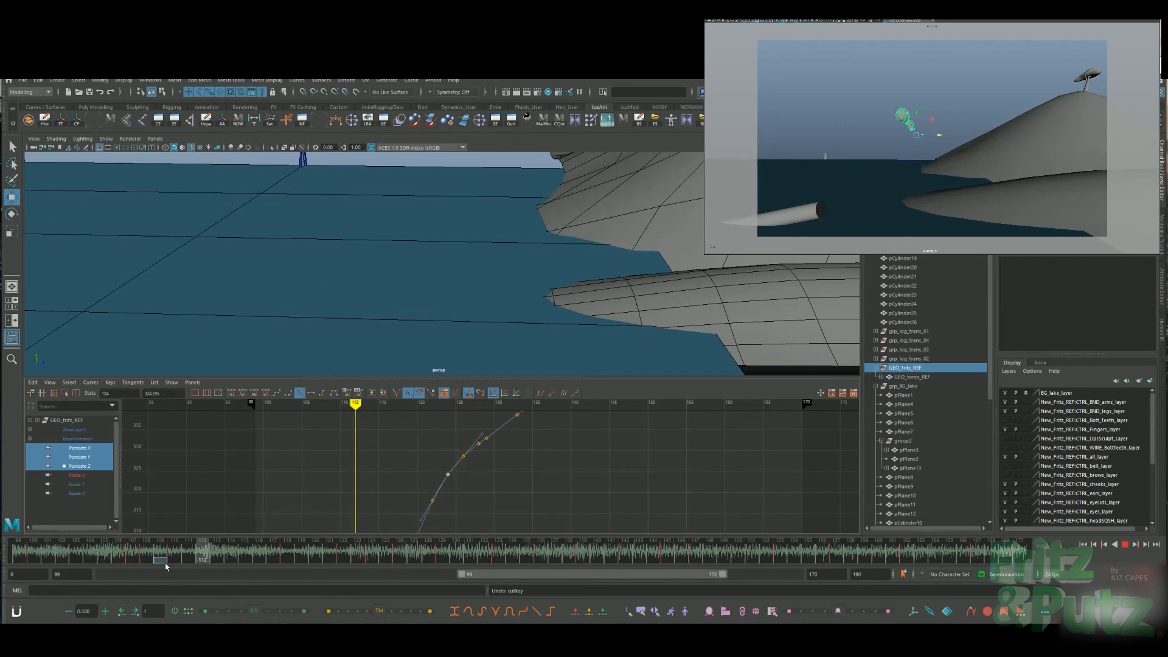
Retime GEO_fritz_REF's mid-jump rotation keys from frame 126 to frame 127, reviewing the jump in playback
{"action": "key", "text": "alt+v"}
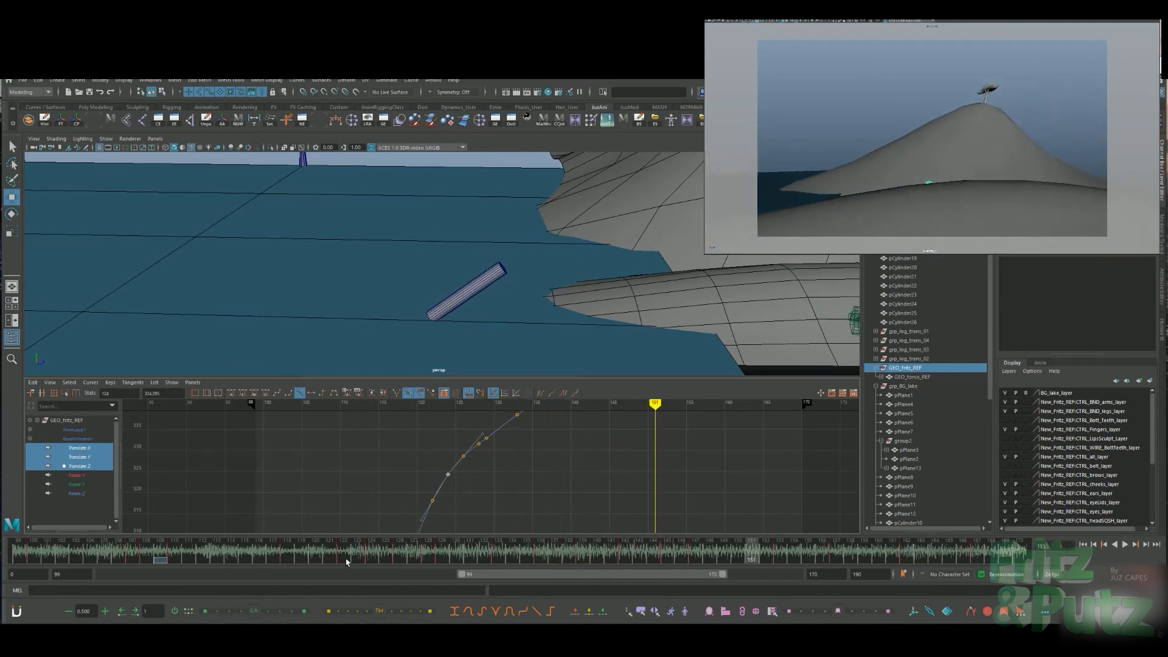
{"action": "left_click_drag", "start_coordinate": [369, 559], "coordinate": [404, 560]}
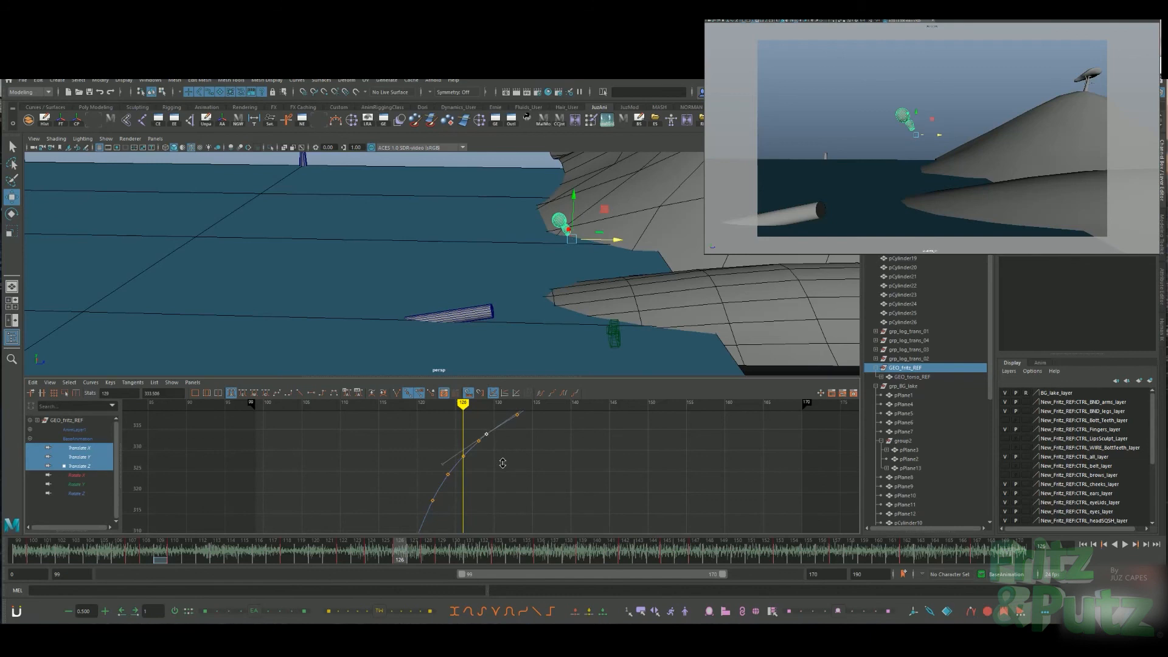
{"action": "key", "text": "alt+v"}
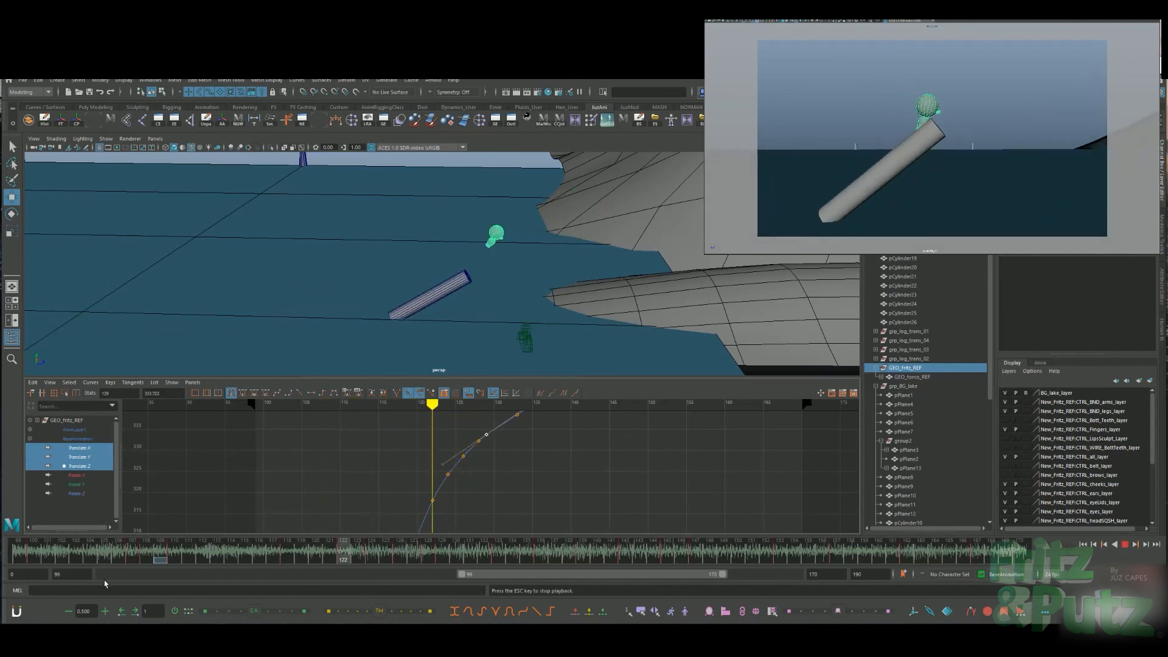
{"action": "left_click_drag", "start_coordinate": [328, 558], "coordinate": [403, 558]}
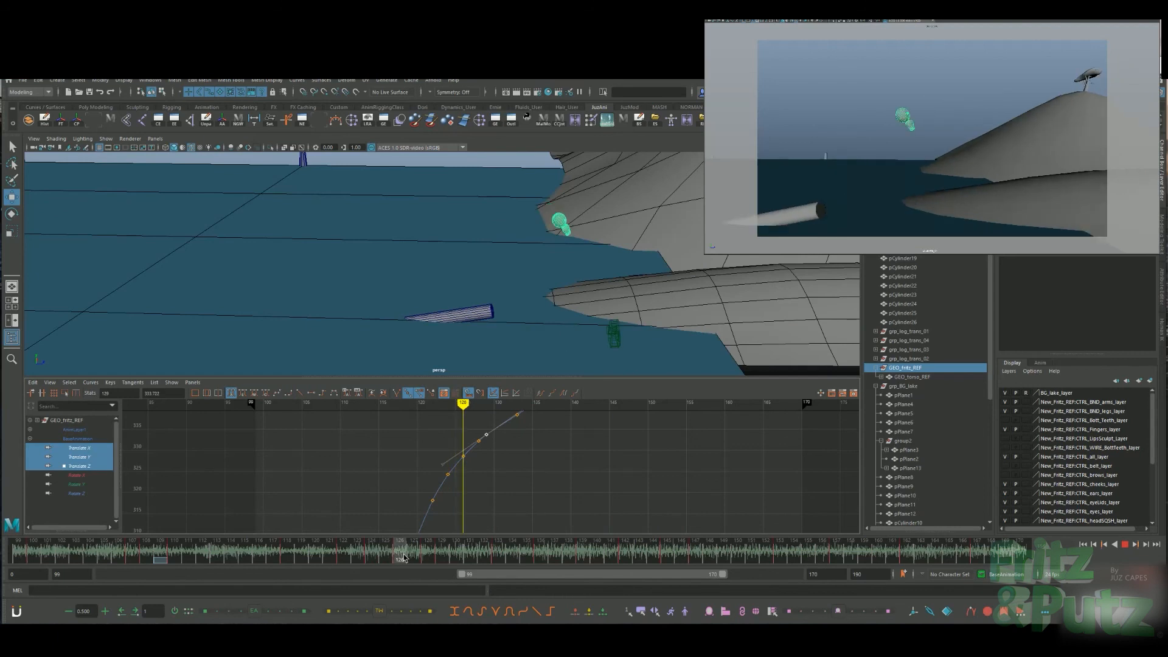
{"action": "left_click_drag", "start_coordinate": [104, 478], "coordinate": [97, 493]}
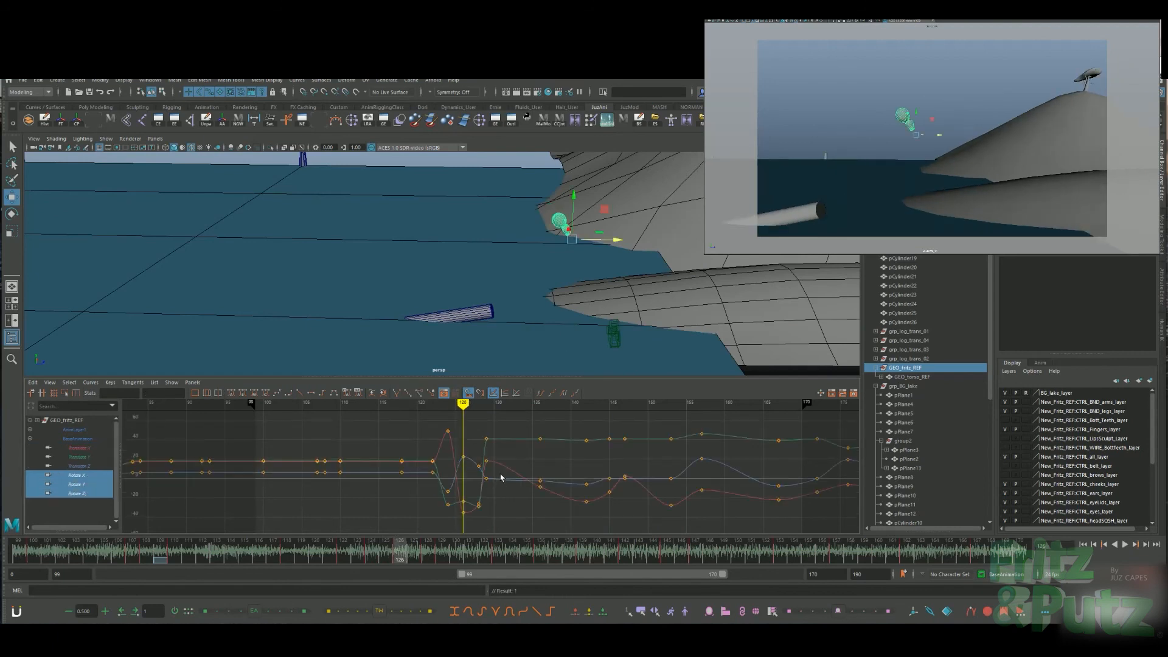
{"action": "key", "text": "f"}
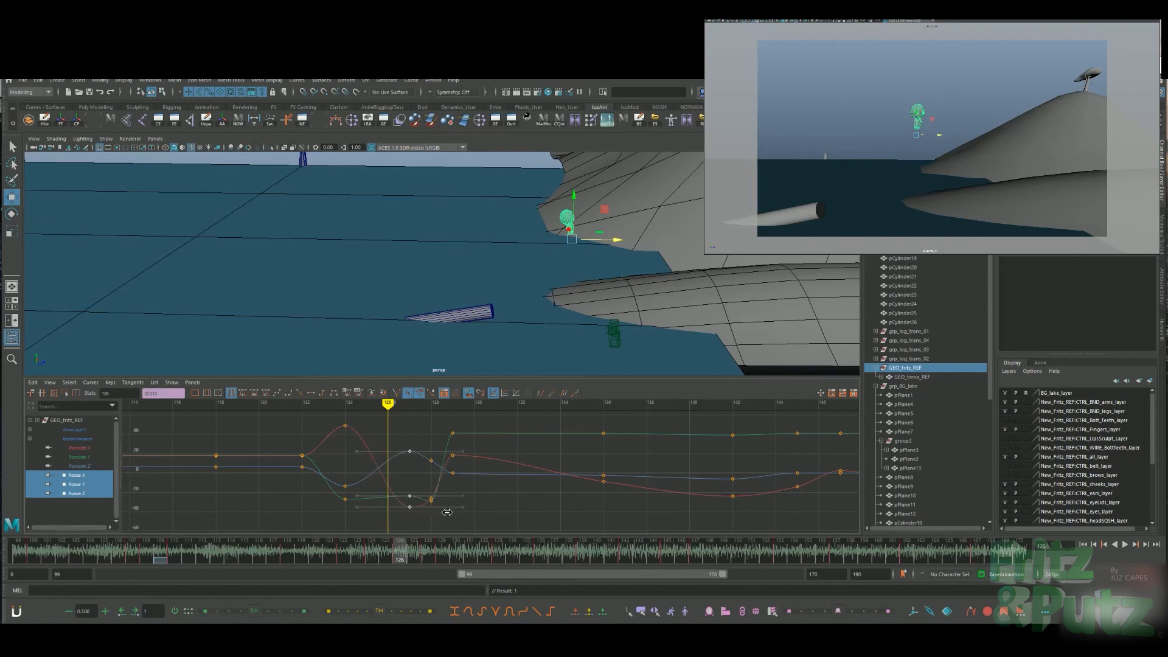
{"action": "key", "text": "alt+v"}
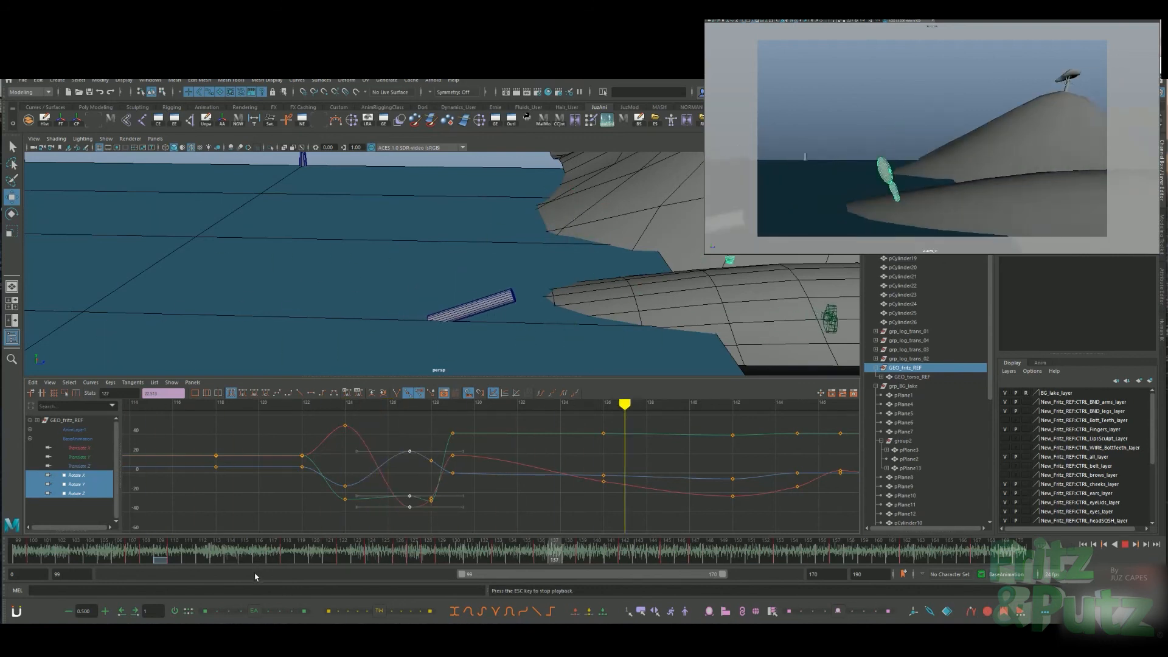
Rekey GEO_fritz_REF's rotation at frame 126, rotate the character at frame 131 for the landing, and play back the jump
{"action": "mouse_move", "coordinate": [335, 560]}
{"action": "left_mouse_down"}
{"action": "mouse_move", "coordinate": [342, 548]}
{"action": "mouse_move", "coordinate": [399, 549]}
{"action": "left_mouse_up"}
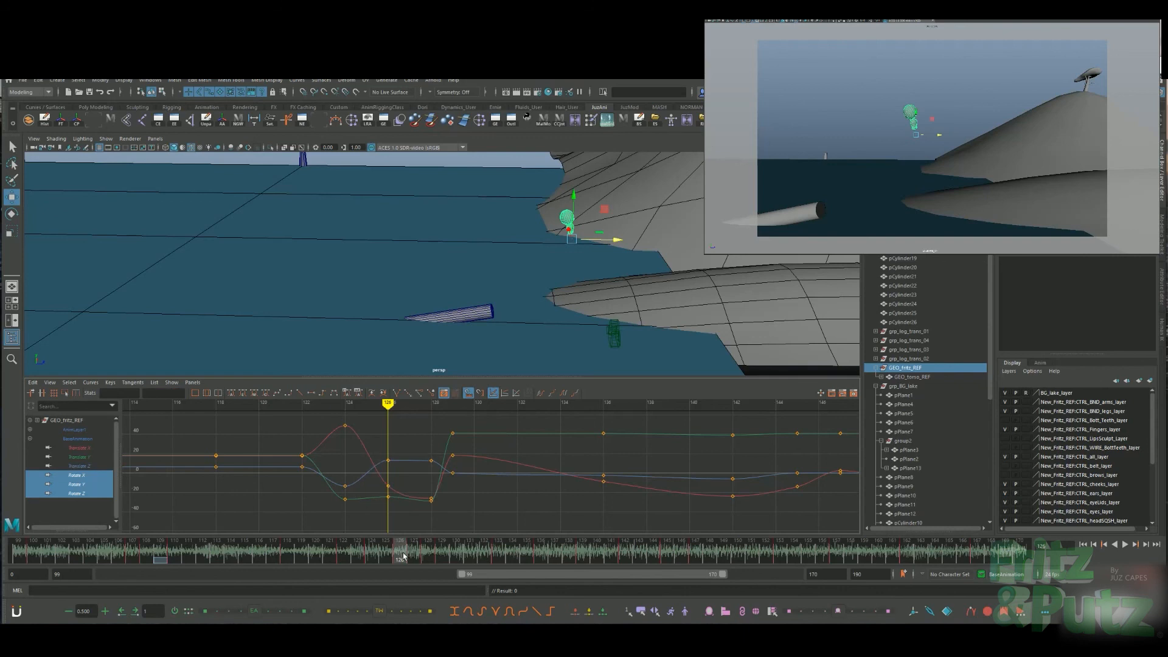
{"action": "left_click_drag", "start_coordinate": [403, 555], "coordinate": [465, 546]}
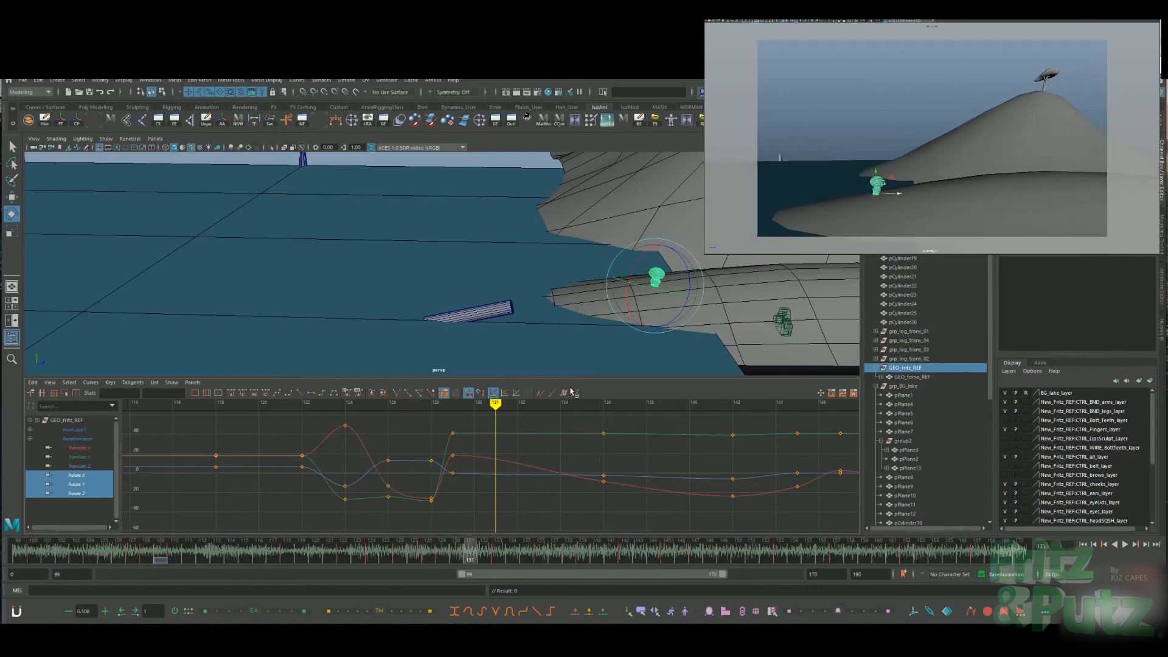
{"action": "left_click_drag", "start_coordinate": [653, 257], "coordinate": [656, 251]}
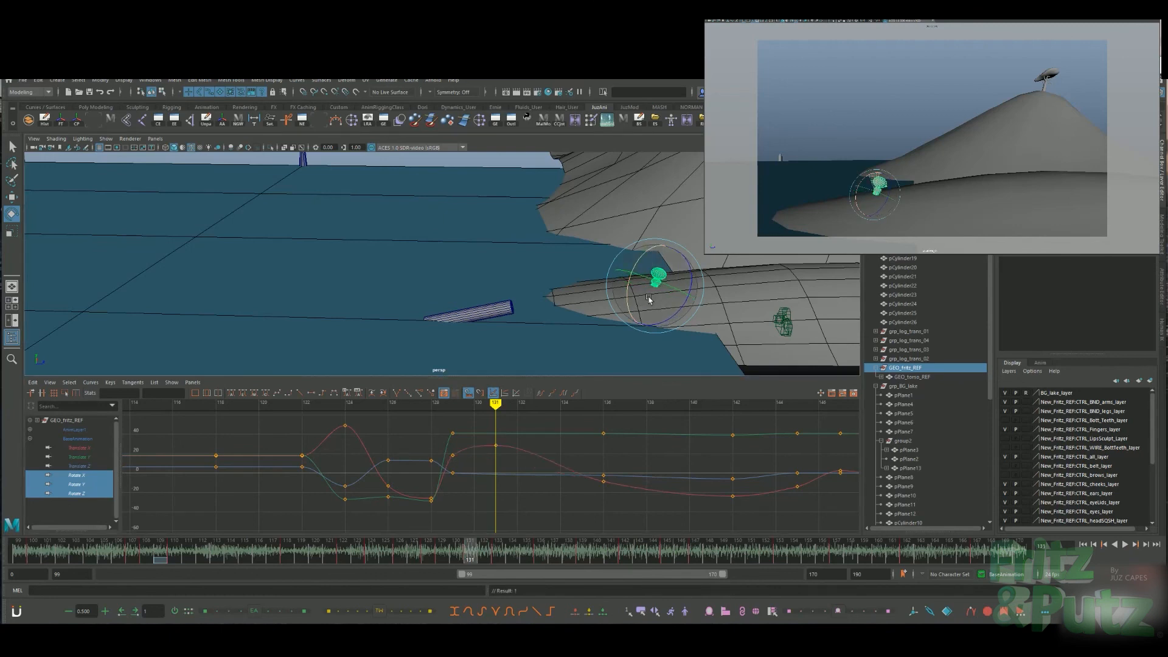
{"action": "key", "text": "alt+v"}
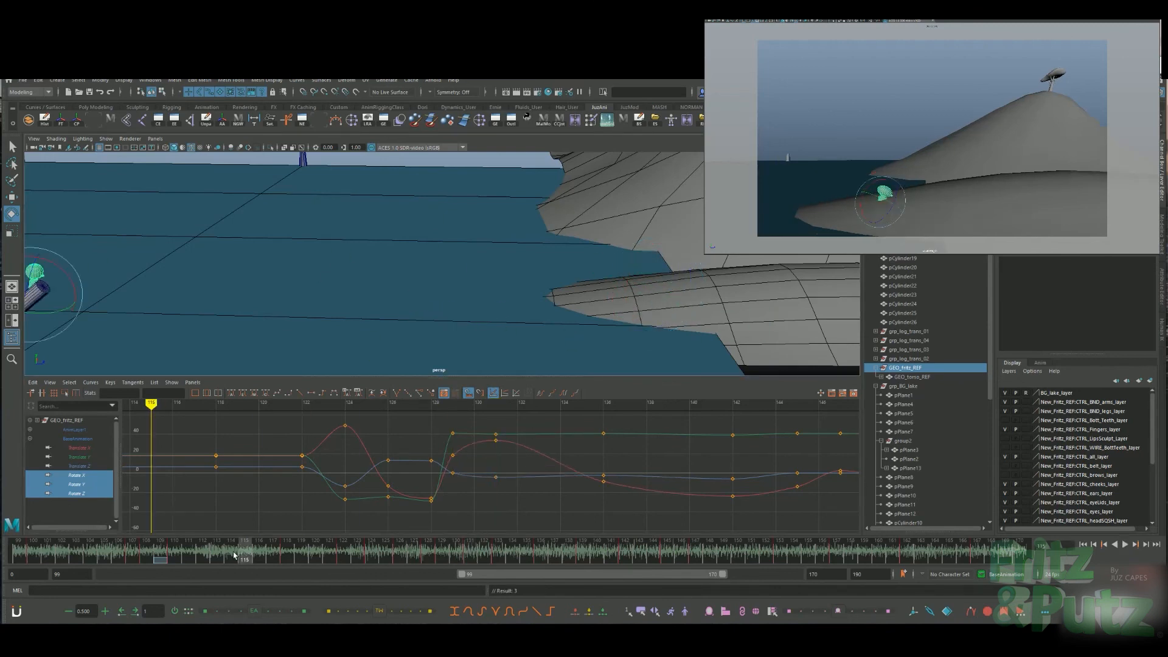
Rotate GEO_fritz_REF at frames 133 and 136 to refine the pose after landing, playing back the motion after each change
{"action": "left_click_drag", "start_coordinate": [304, 560], "coordinate": [498, 555]}
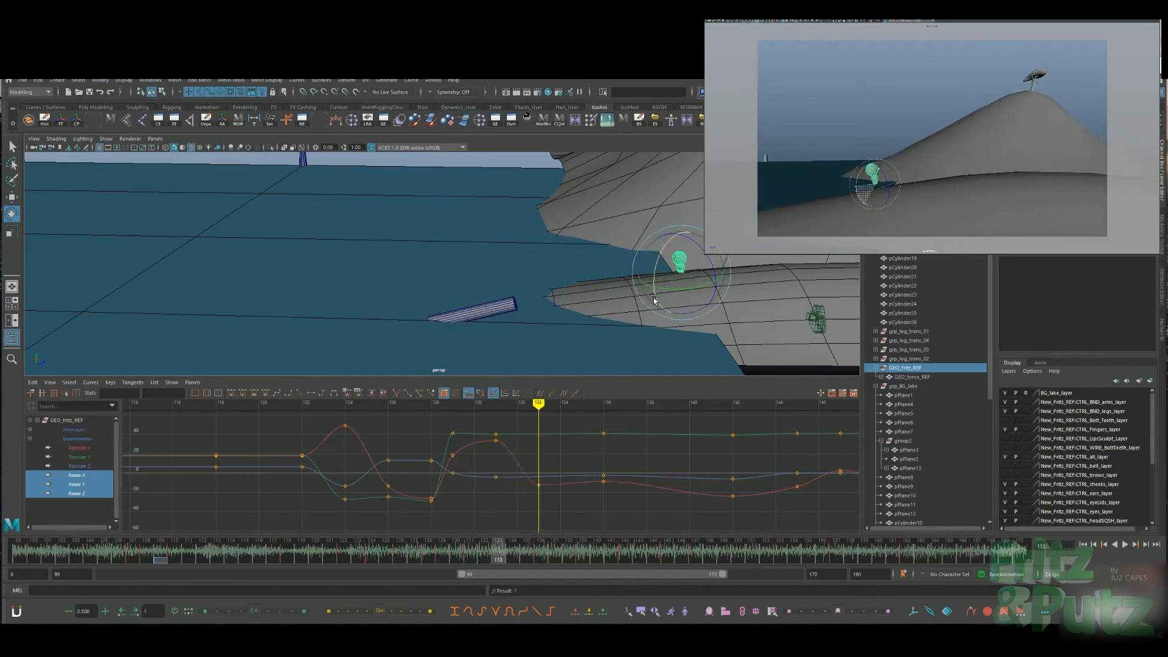
{"action": "left_click_drag", "start_coordinate": [490, 554], "coordinate": [254, 562]}
{"action": "key", "text": "alt+v"}
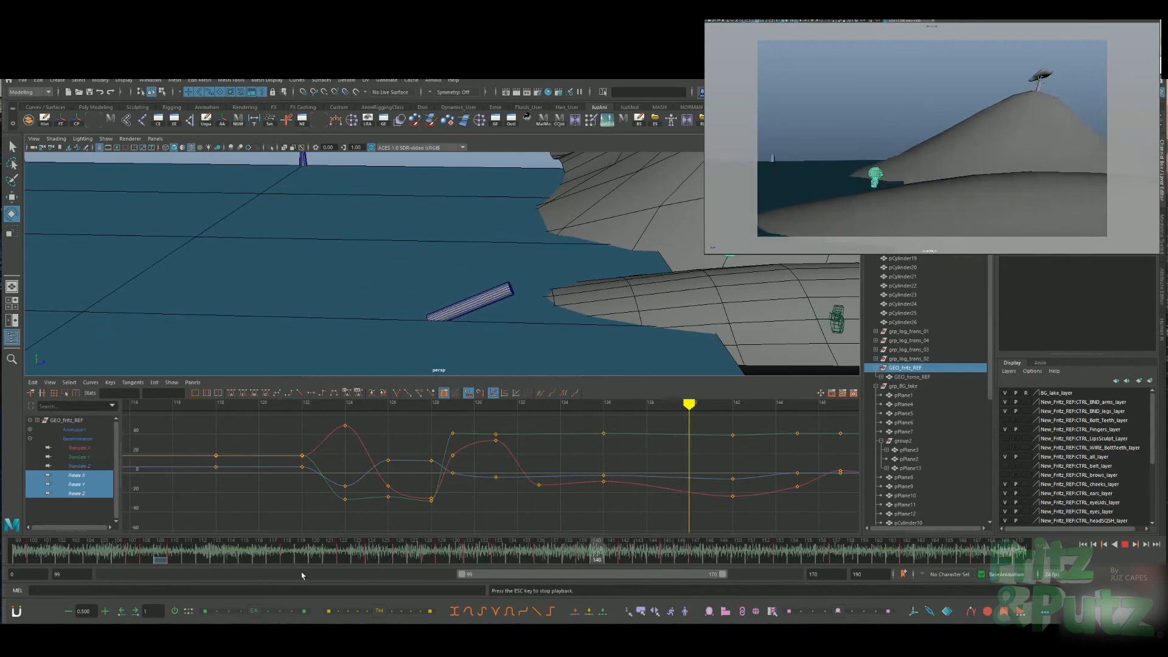
{"action": "key", "text": "alt+v"}
{"action": "left_click_drag", "start_coordinate": [474, 565], "coordinate": [539, 552]}
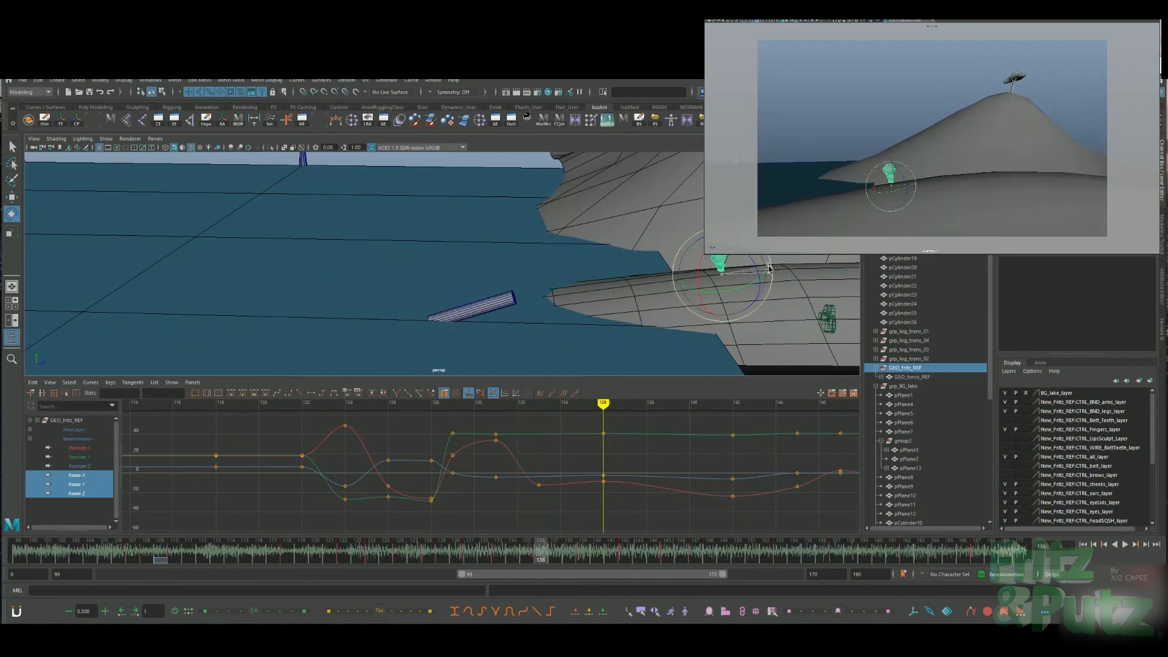
{"action": "key", "text": "alt+v"}
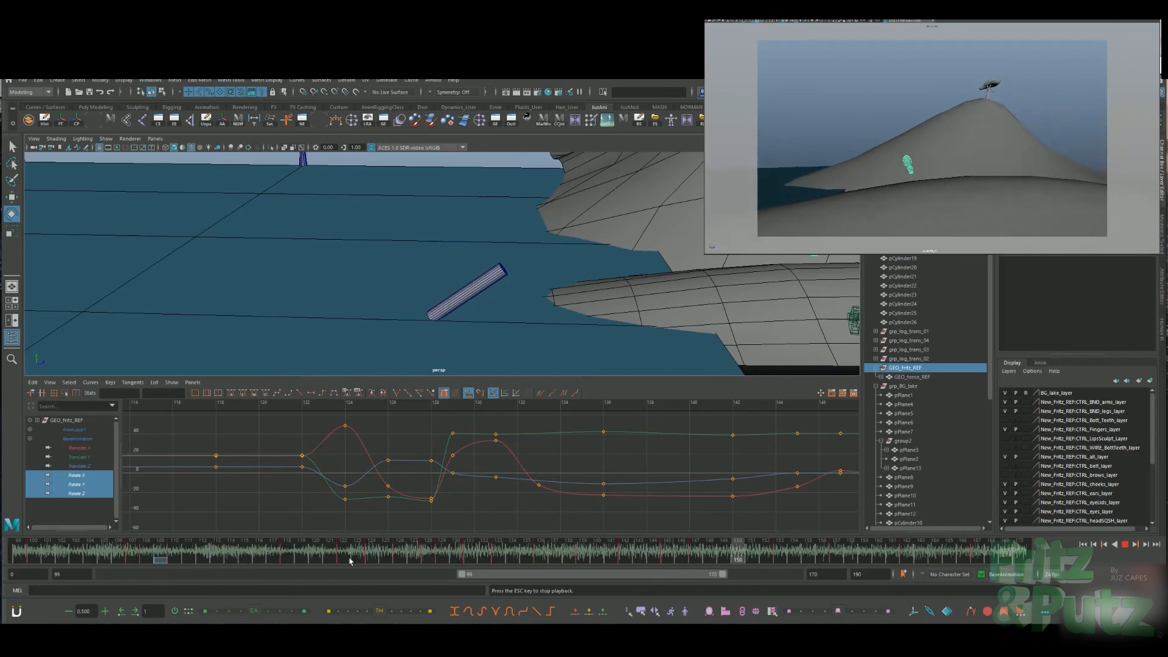
Key GEO_fritz_REF's translation and rotation at frame 123 and move the character forward onto the log's tip
{"action": "mouse_move", "coordinate": [353, 557]}
{"action": "left_mouse_down"}
{"action": "mouse_move", "coordinate": [429, 555]}
{"action": "mouse_move", "coordinate": [315, 555]}
{"action": "mouse_move", "coordinate": [352, 551]}
{"action": "left_mouse_up"}
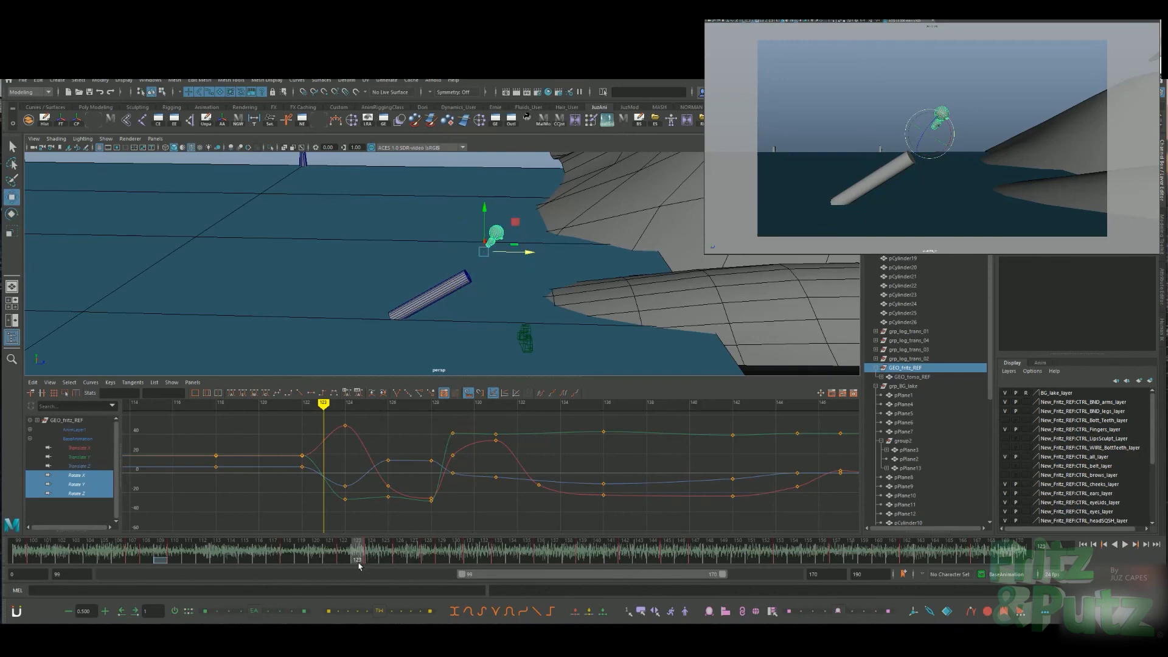
{"action": "key", "text": "s"}
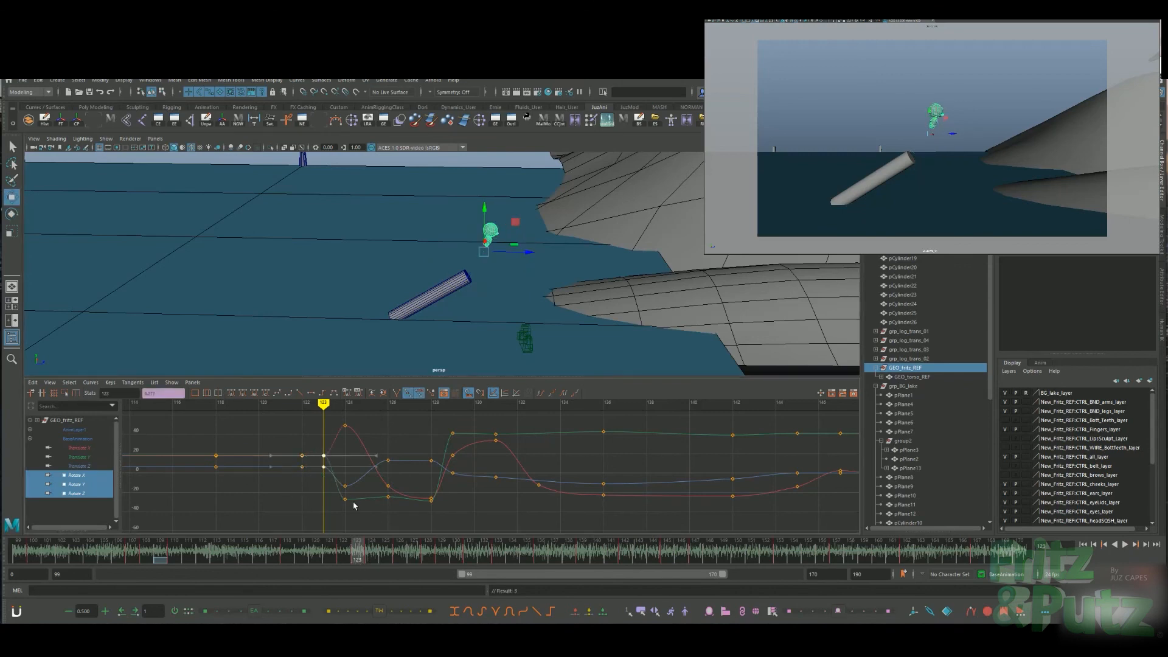
{"action": "left_click_drag", "start_coordinate": [85, 451], "coordinate": [86, 492]}
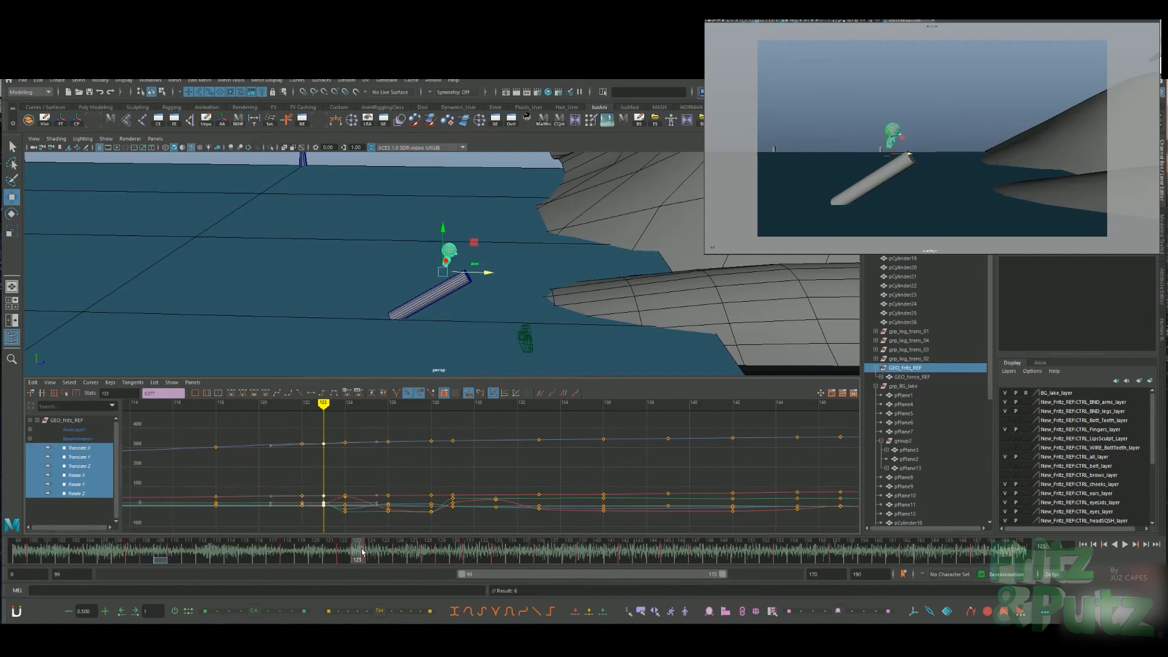
{"action": "left_click_drag", "start_coordinate": [353, 554], "coordinate": [357, 550]}
{"action": "left_click_drag", "start_coordinate": [475, 244], "coordinate": [489, 252]}
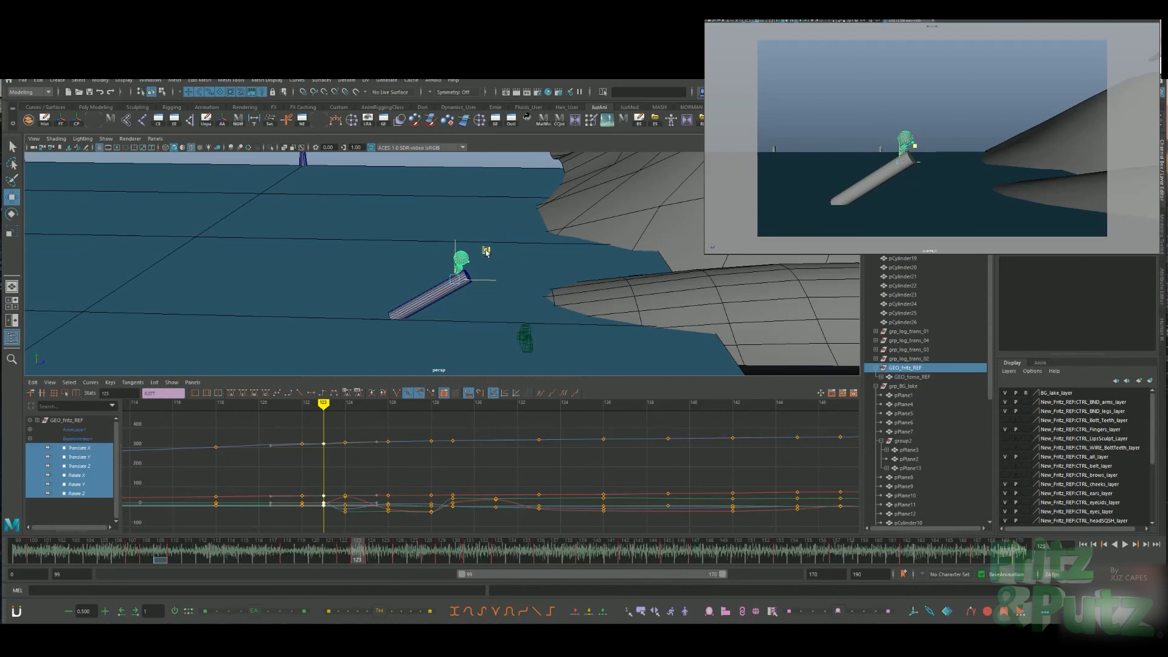
Adjust GEO_fritz_REF's height at frame 124 and play back the takeoff
{"action": "left_click", "coordinate": [345, 549]}
{"action": "left_click_drag", "start_coordinate": [351, 548], "coordinate": [371, 548]}
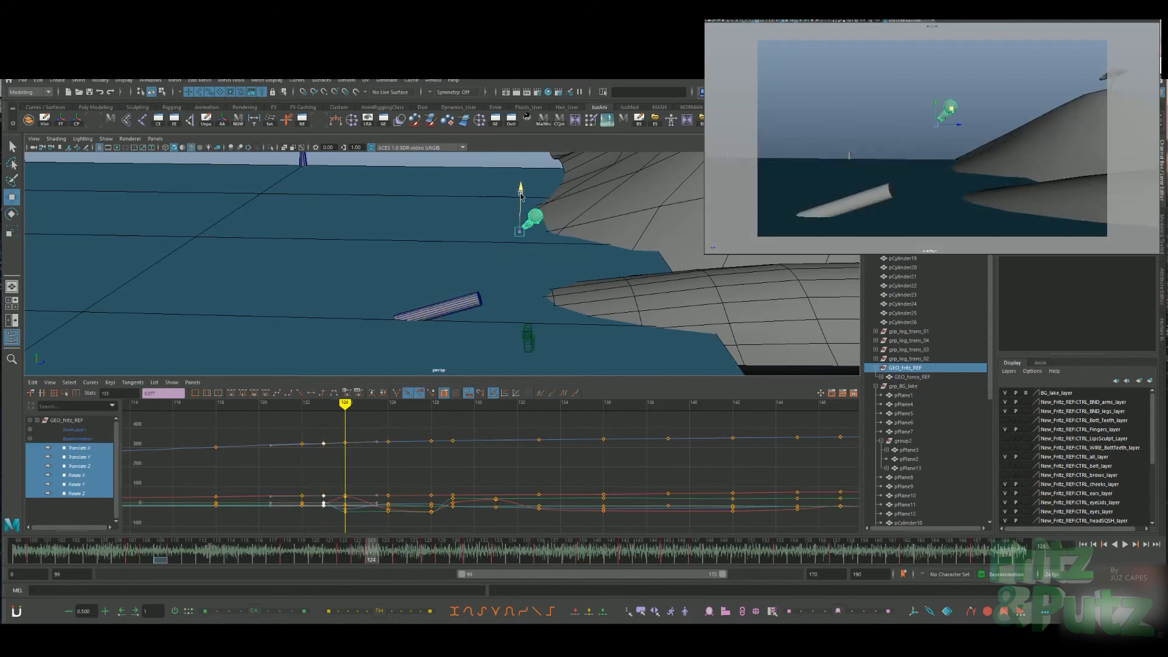
{"action": "key", "text": "alt+v"}
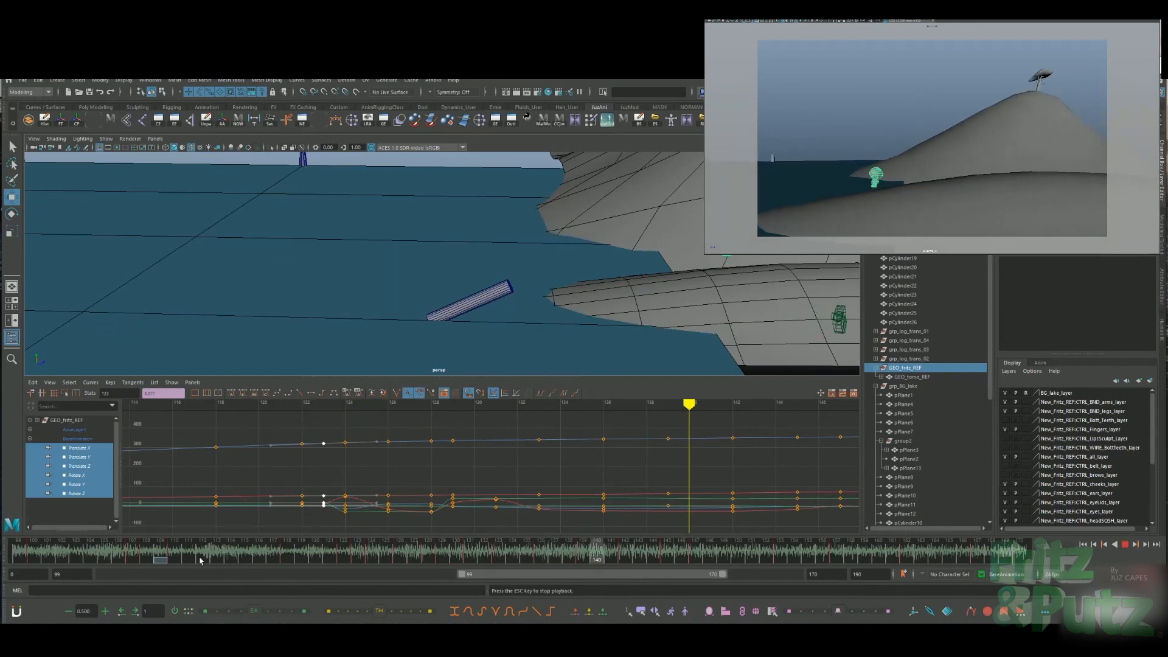
Move the frame 126 keys of GEO_fritz_REF and GEO_torso_REF to frame 125 and play back the jump
{"action": "left_click", "coordinate": [401, 551]}
{"action": "mouse_move", "coordinate": [402, 552]}
{"action": "left_mouse_down"}
{"action": "mouse_move", "coordinate": [427, 552]}
{"action": "mouse_move", "coordinate": [386, 552]}
{"action": "mouse_move", "coordinate": [403, 549]}
{"action": "left_mouse_up"}
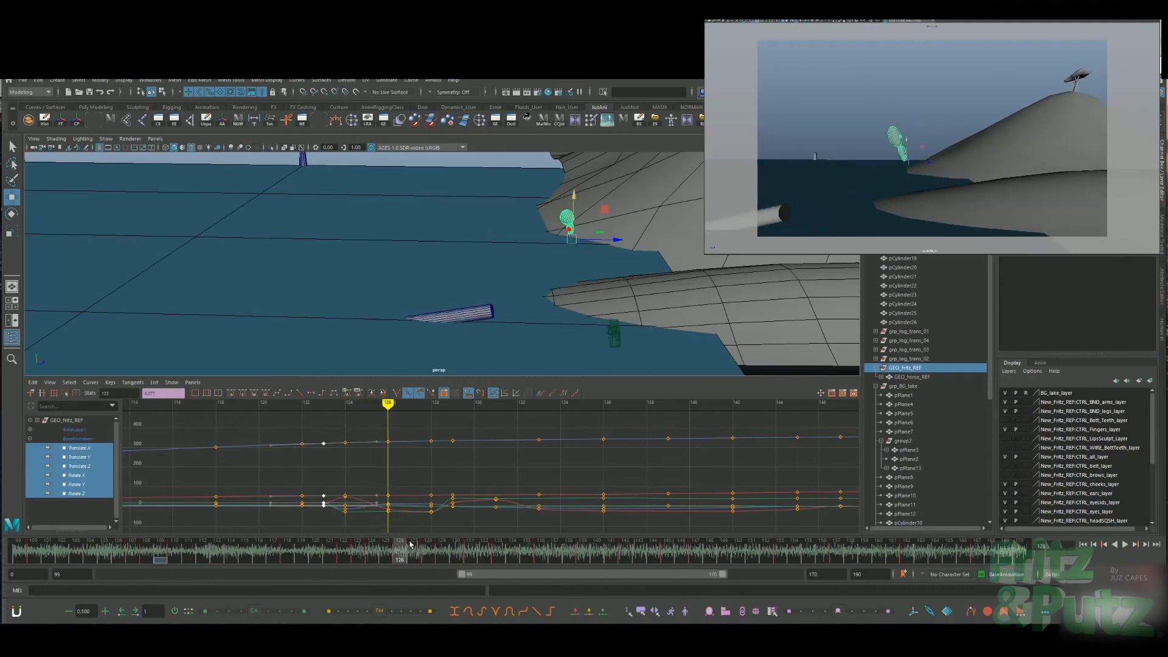
{"action": "left_click", "coordinate": [915, 377], "text": "shift"}
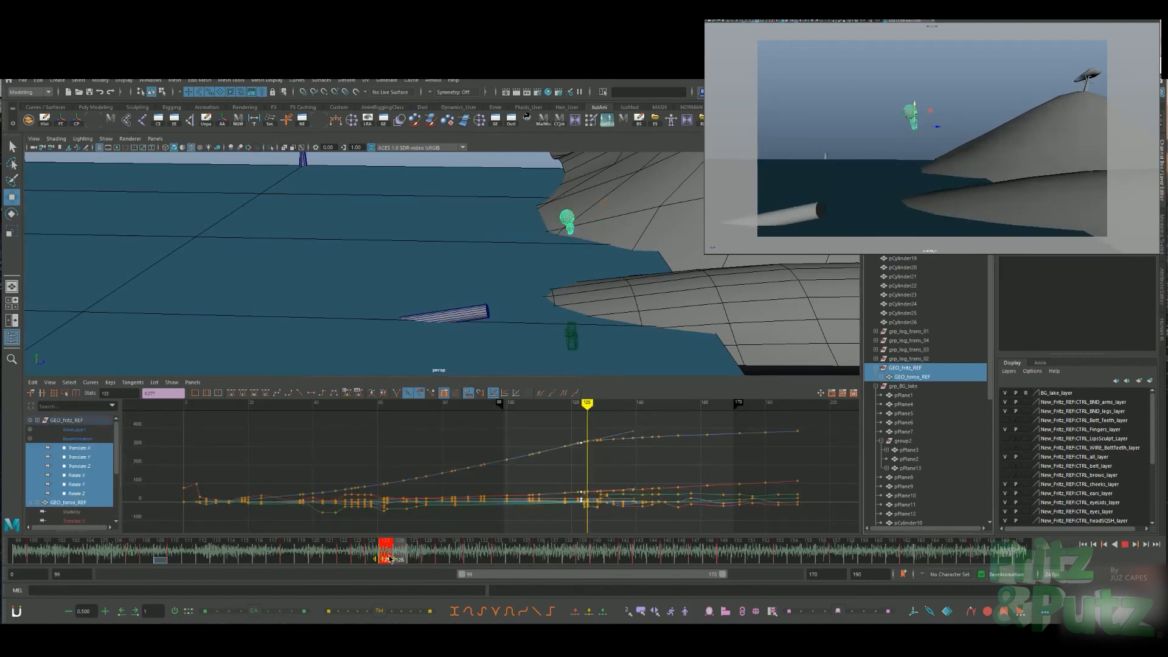
{"action": "key", "text": "alt+v"}
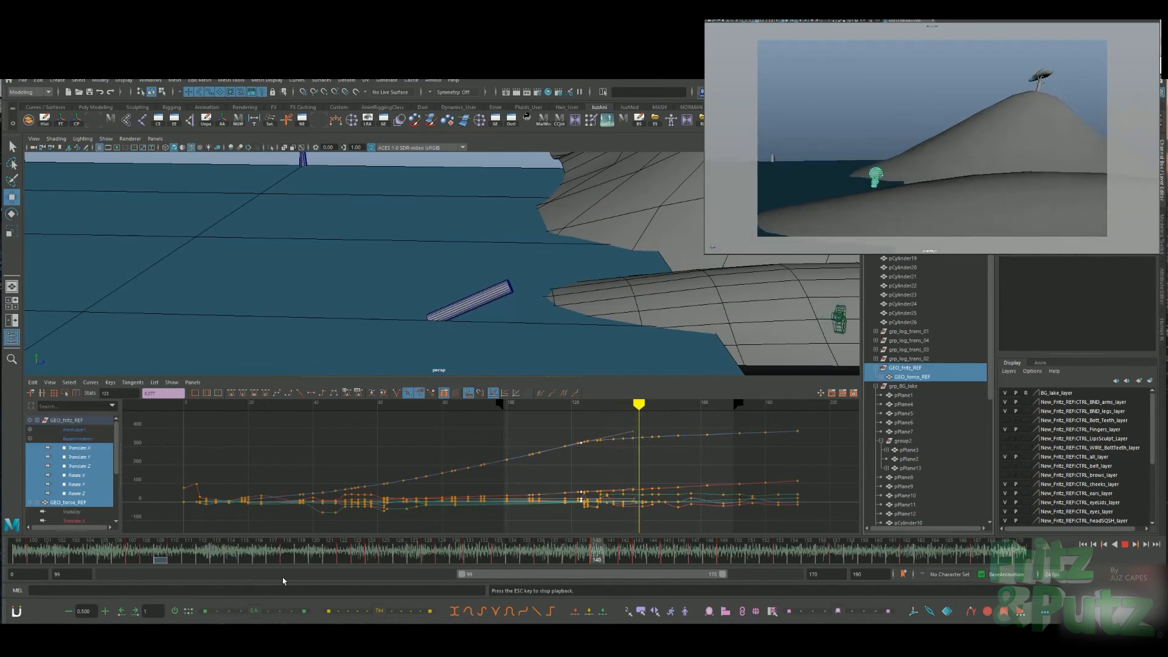
Snap the keys of GEO_fritz_REF and GEO_torso_REF at frame 123 and play back the takeoff
{"action": "left_click", "coordinate": [368, 554]}
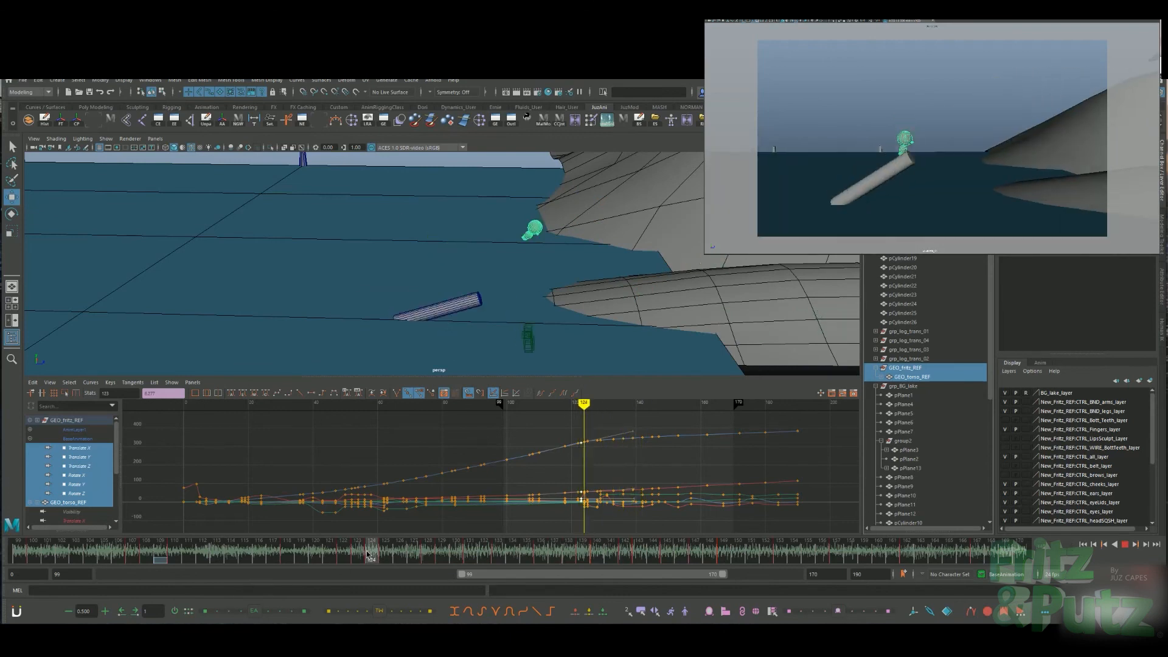
{"action": "left_click", "coordinate": [357, 555]}
{"action": "right_click", "coordinate": [359, 553]}
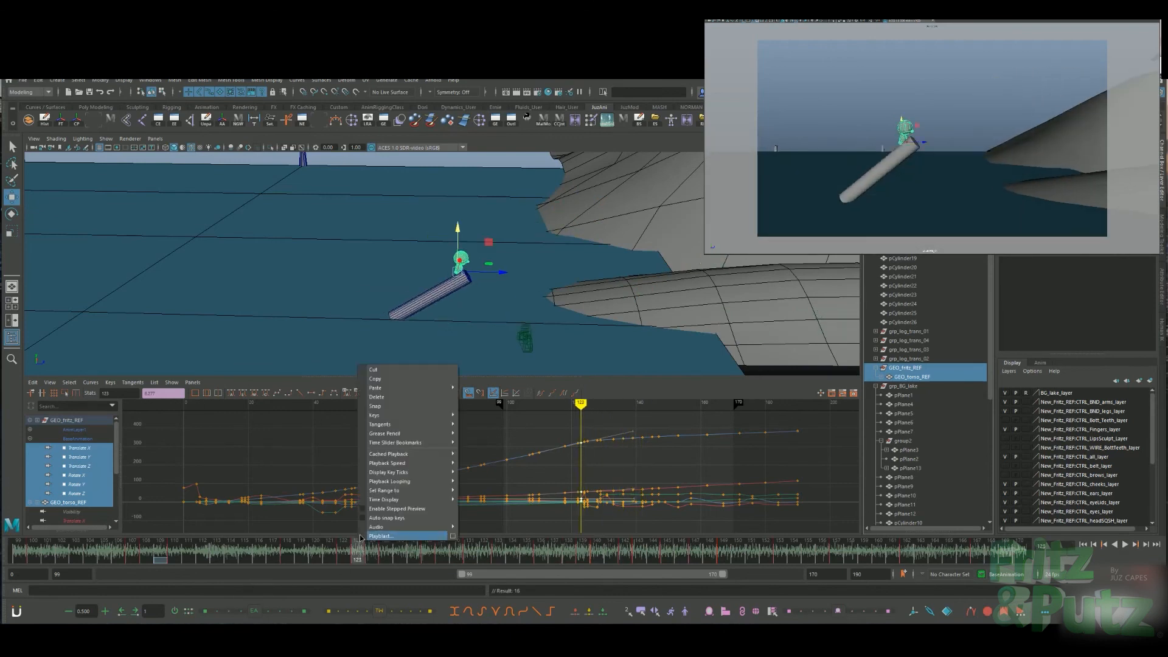
{"action": "left_click", "coordinate": [375, 406]}
{"action": "key", "text": "alt+v"}
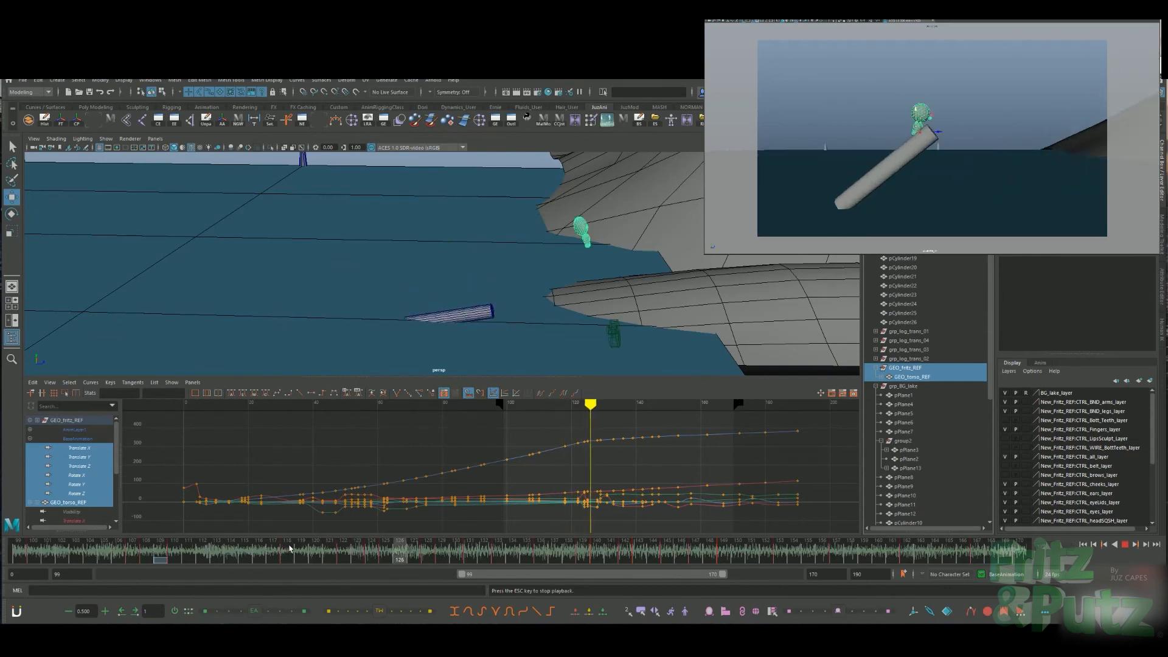
Examine the jump's spacing at frames 124 to 126 and replay the leap and landing
{"action": "left_click", "coordinate": [384, 554]}
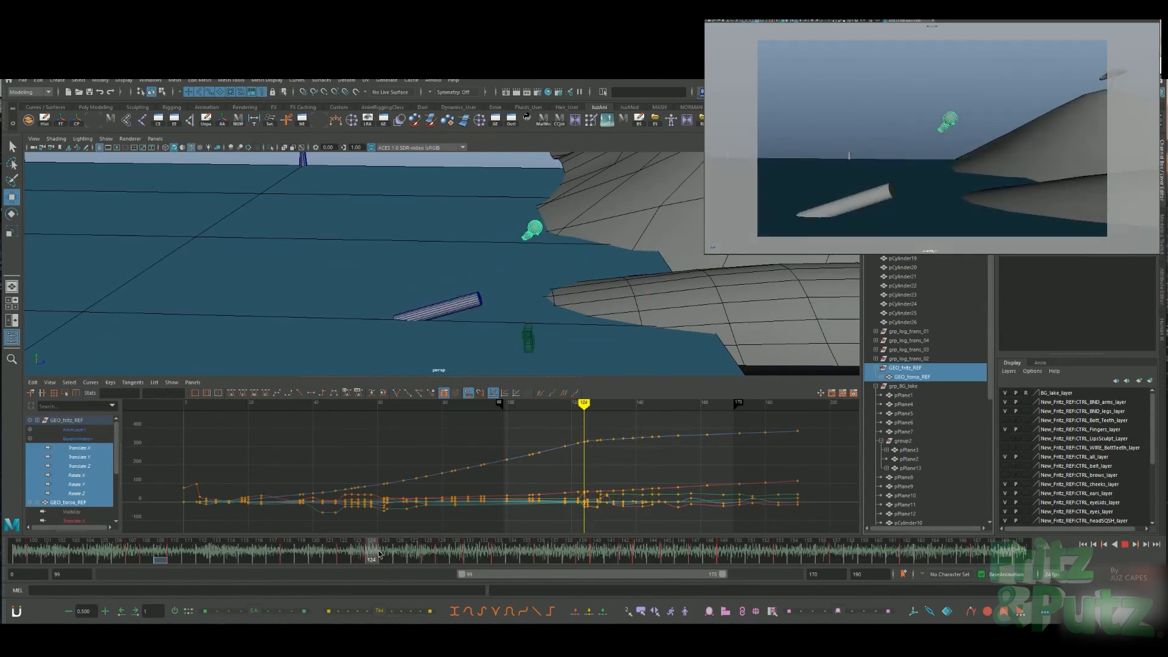
{"action": "left_click", "coordinate": [396, 552]}
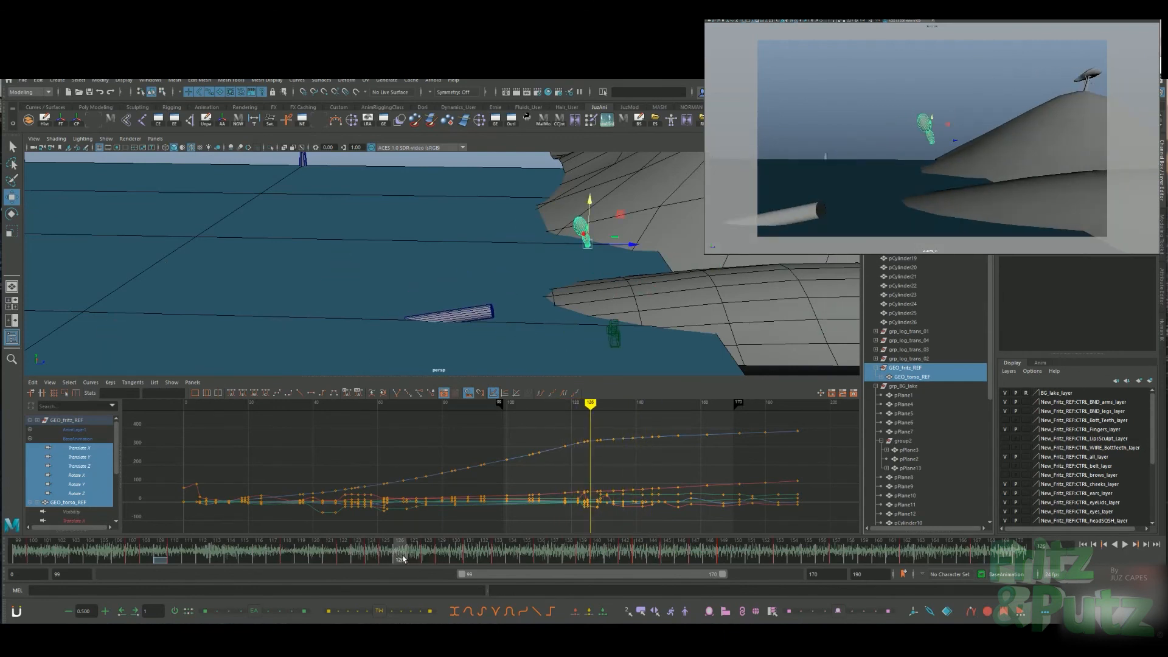
{"action": "left_click_drag", "start_coordinate": [402, 558], "coordinate": [269, 564]}
{"action": "key", "text": "alt+v"}
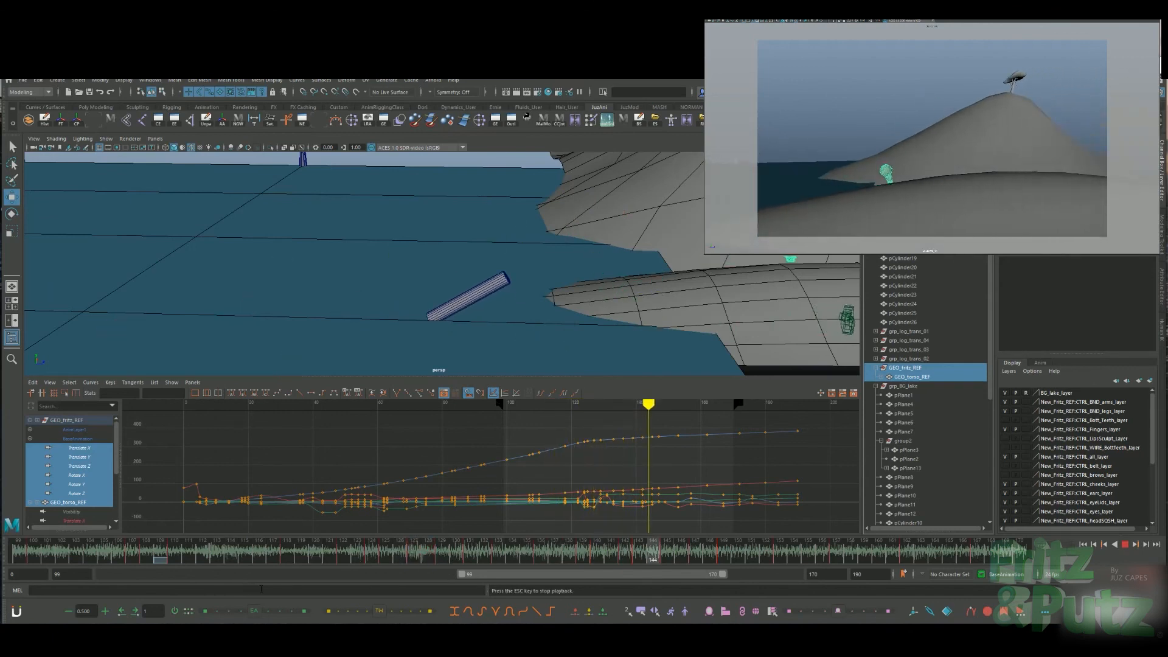
{"action": "left_click_drag", "start_coordinate": [424, 559], "coordinate": [117, 562]}
{"action": "left_click", "coordinate": [469, 556], "text": "shift"}
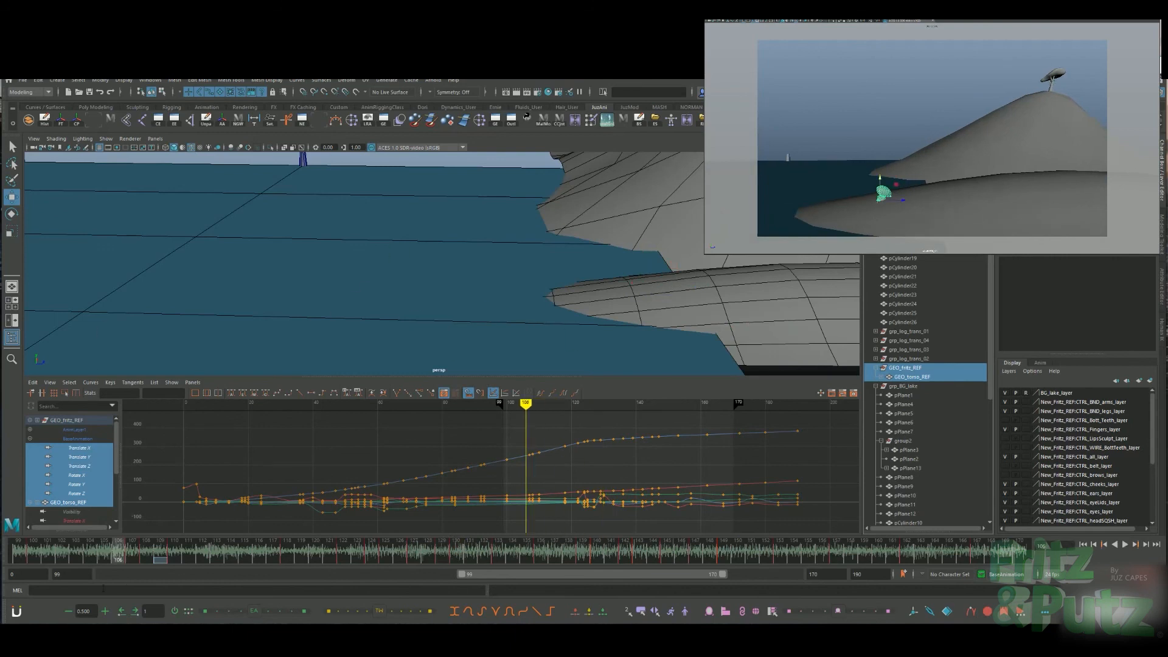
{"action": "key", "text": "alt+v"}
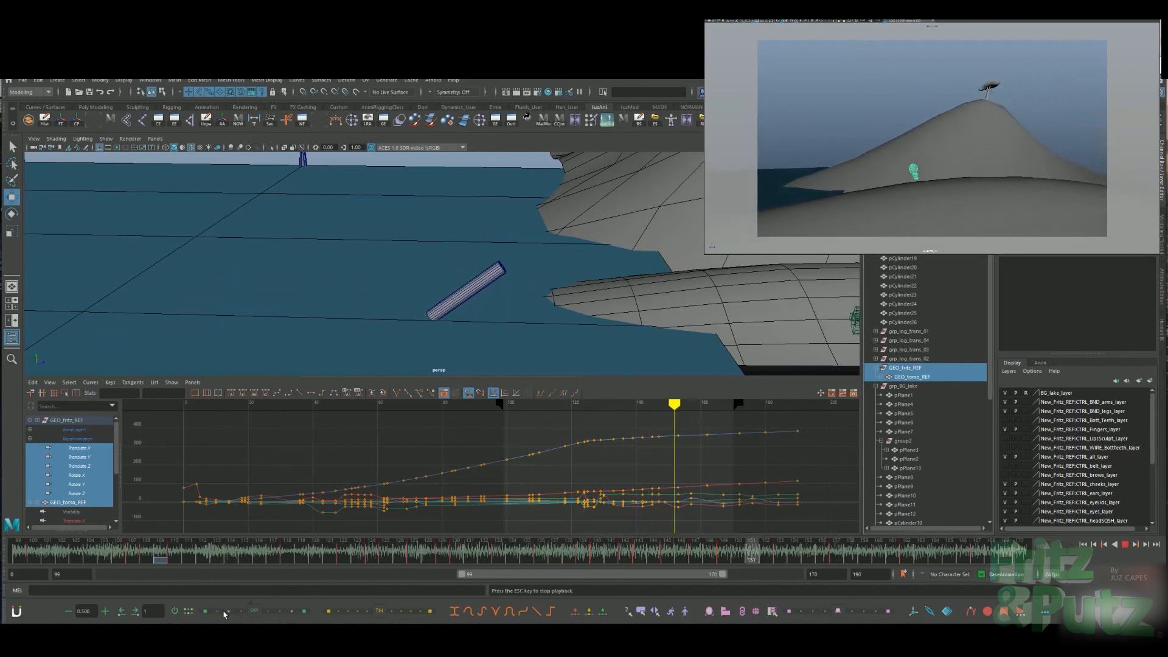
Extend the playback range to start at frame 43 and play back the longer sequence
{"action": "left_click_drag", "start_coordinate": [357, 559], "coordinate": [35, 561]}
{"action": "key", "text": "alt+v"}
{"action": "key", "text": "alt+v"}
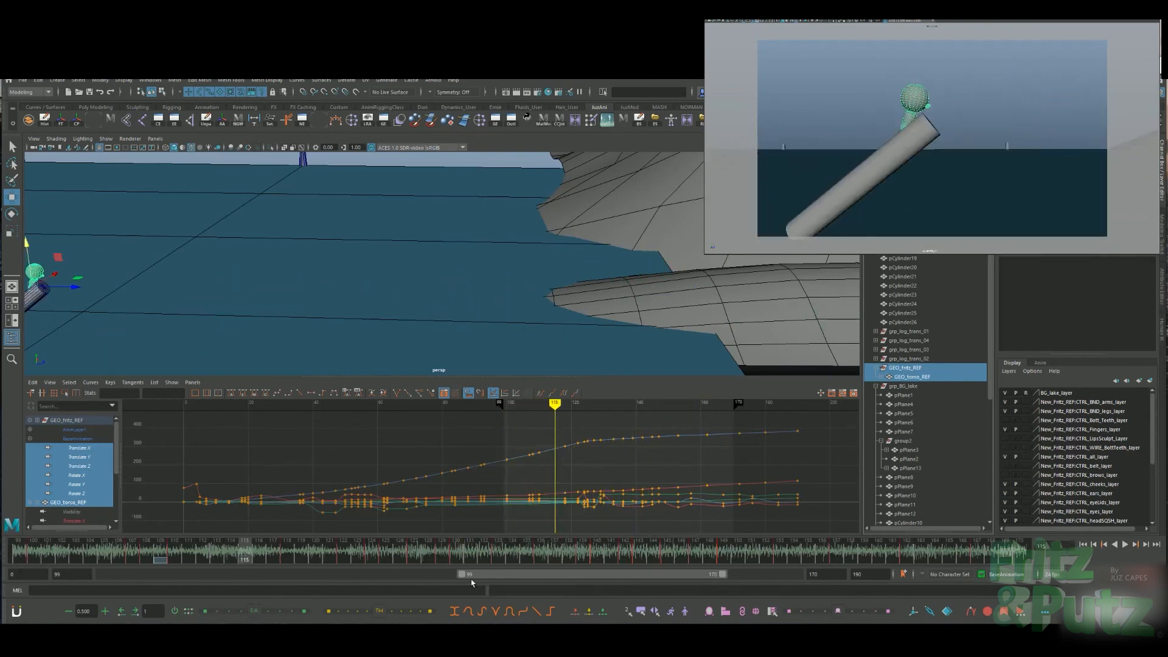
{"action": "left_click_drag", "start_coordinate": [463, 576], "coordinate": [262, 575]}
{"action": "key", "text": "alt+v"}
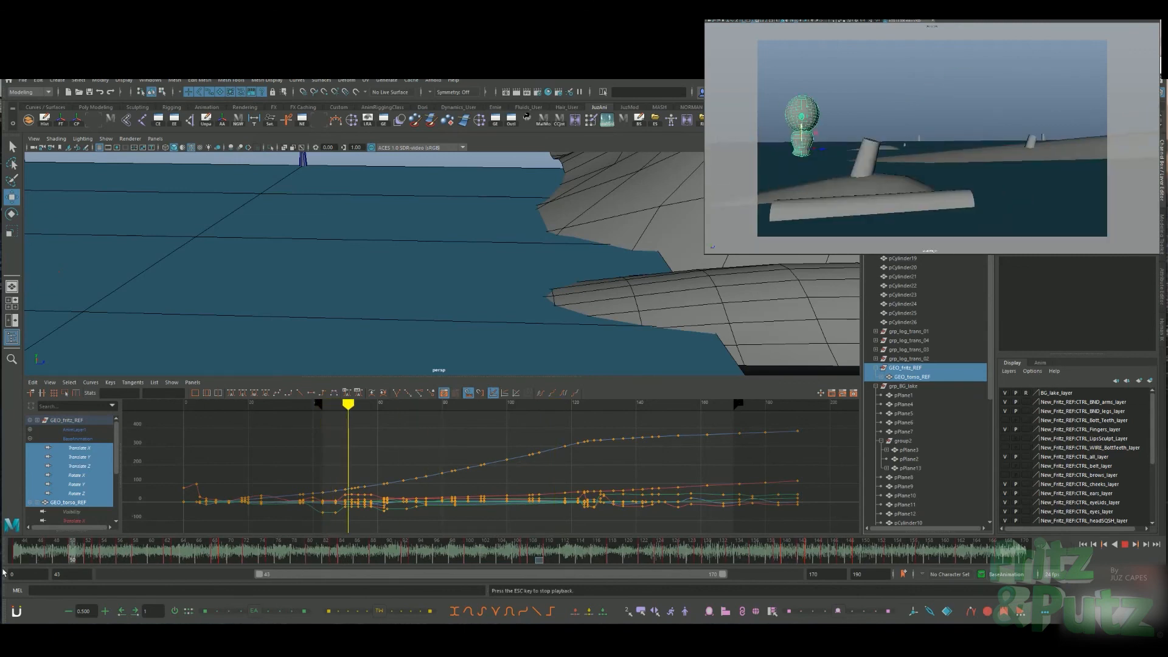